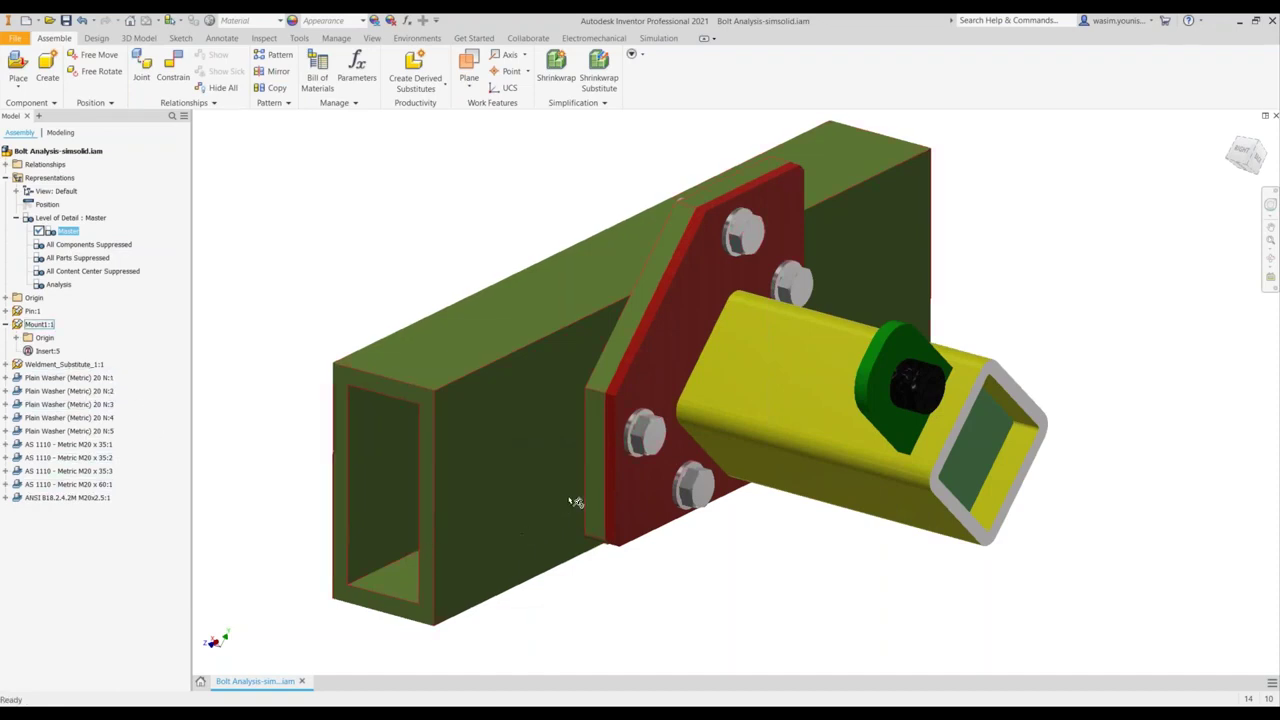
# Orbit the bolted bracket assembly and bring up the Environments tools.
pyautogui.moveTo(574, 503)
pyautogui.keyDown('shift'); pyautogui.mouseDown(button='middle')
pyautogui.moveTo(655, 503)
pyautogui.moveTo(575, 488)
pyautogui.mouseUp(button='middle'); pyautogui.keyUp('shift')
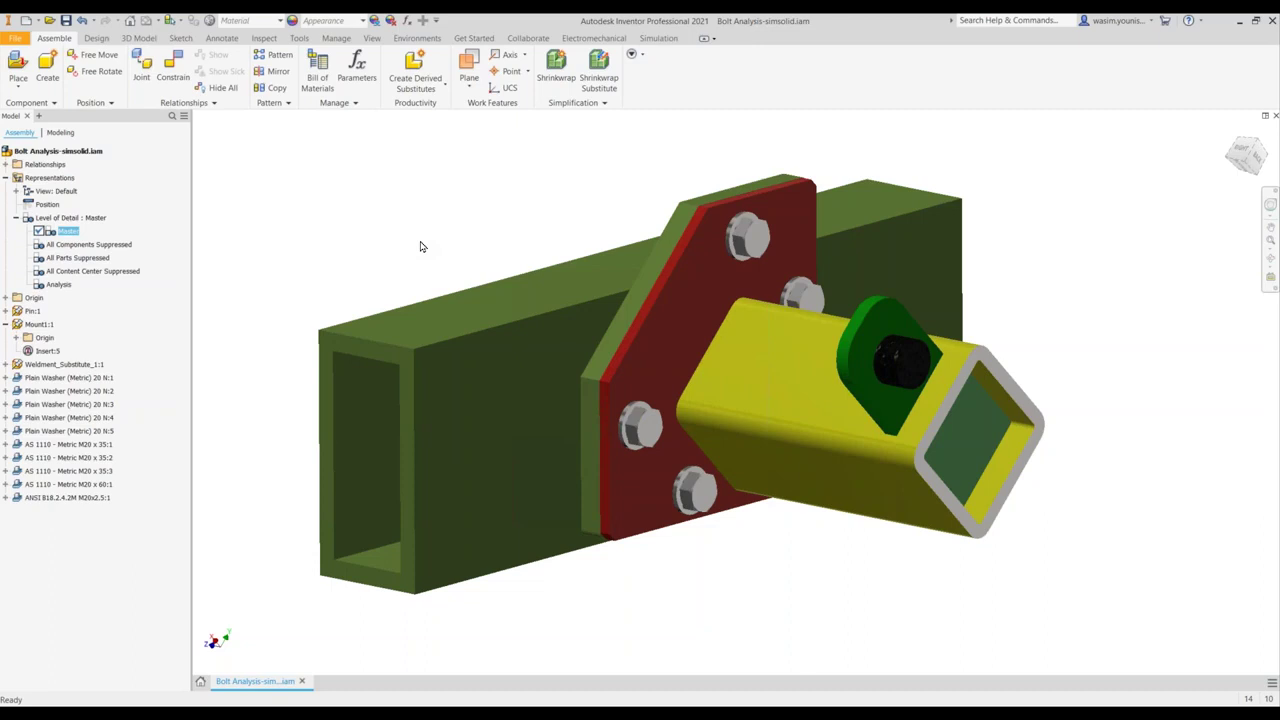
pyautogui.click(416, 38)
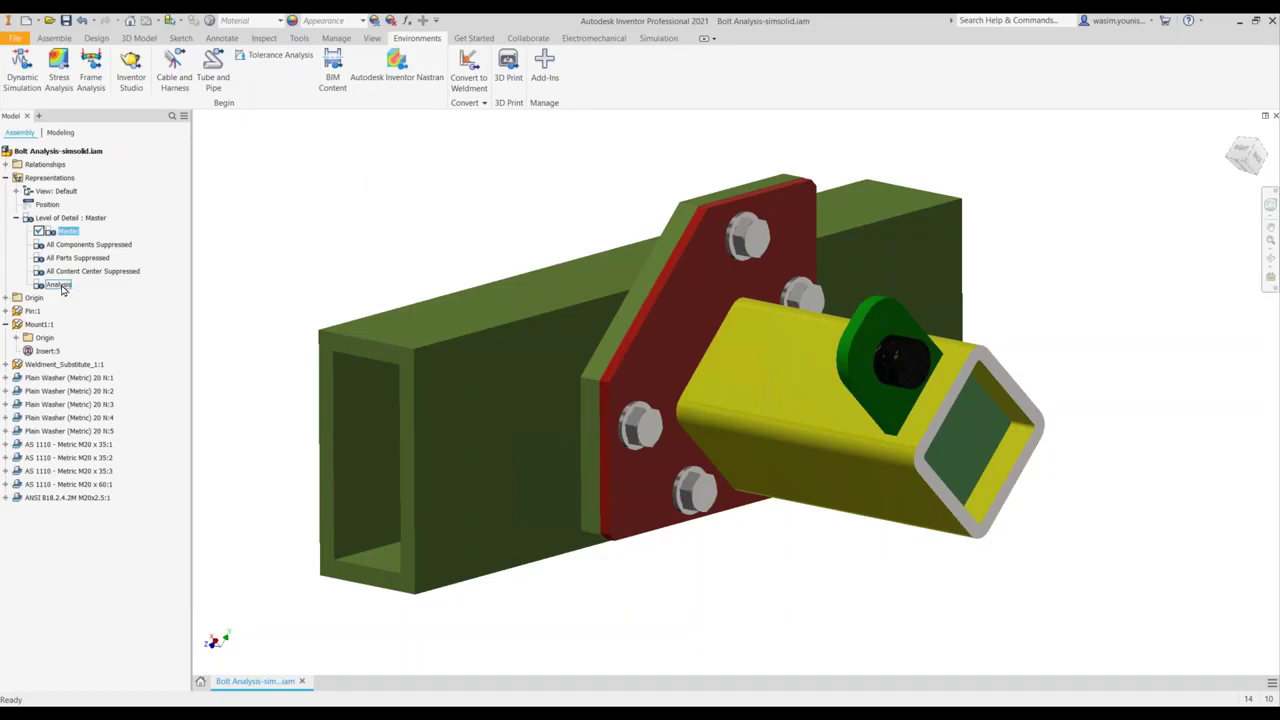
# Activate the Analysis level of detail, suppressing the bolts, washers and nut.
pyautogui.doubleClick(60, 285)
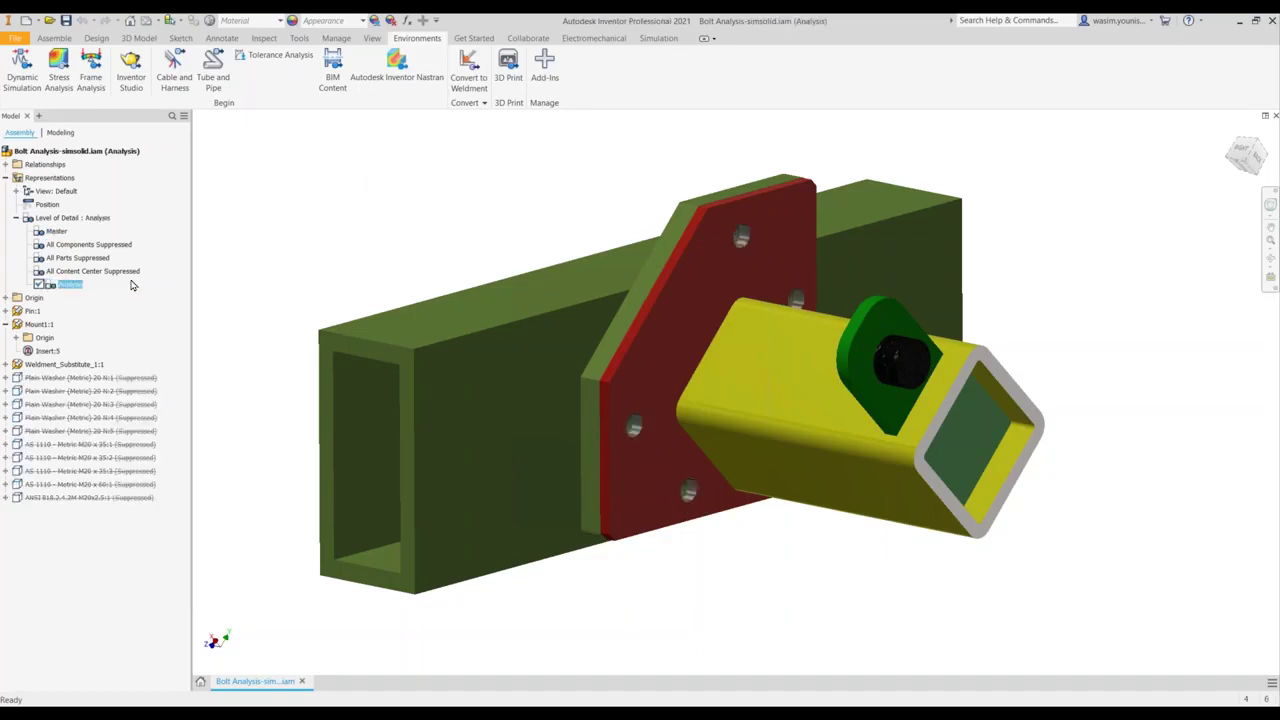
pyautogui.keyDown('shift'); pyautogui.moveTo(766, 426); pyautogui.dragTo(648, 330, button='middle'); pyautogui.keyUp('shift')
pyautogui.scroll(5, 646, 325)
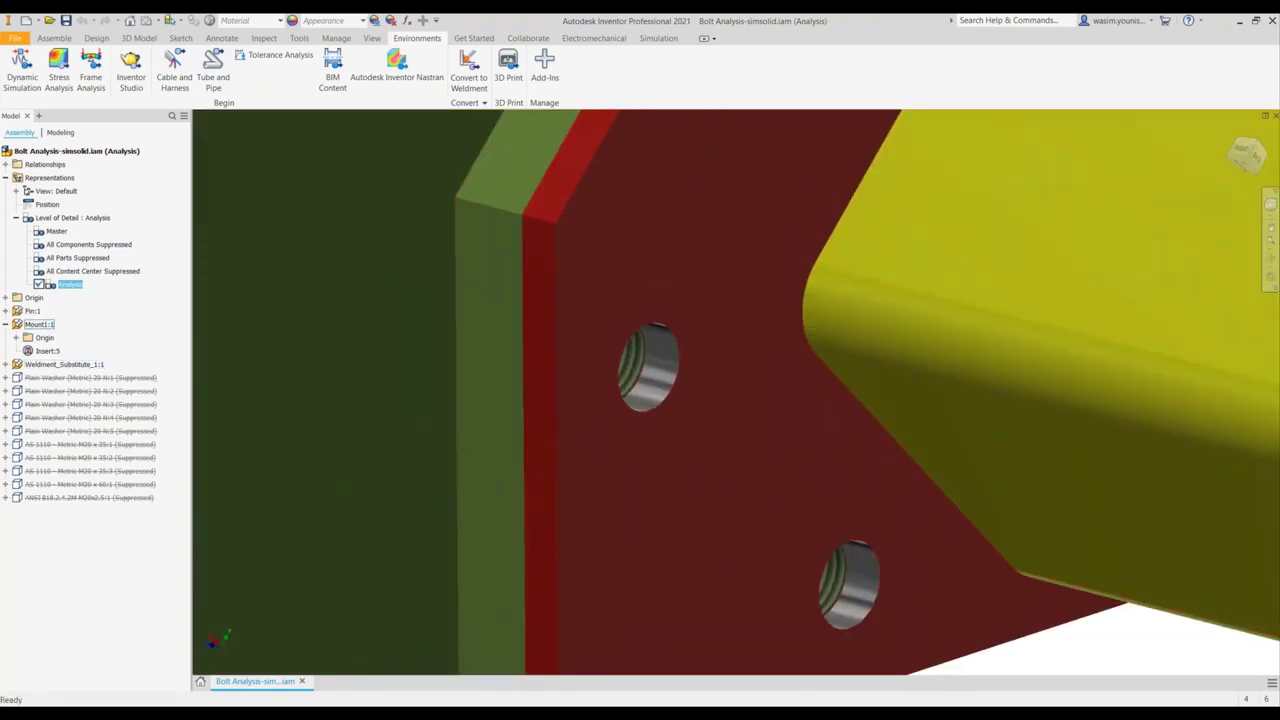
# Switch the visual style to Shaded with Edges.
pyautogui.click(371, 38)
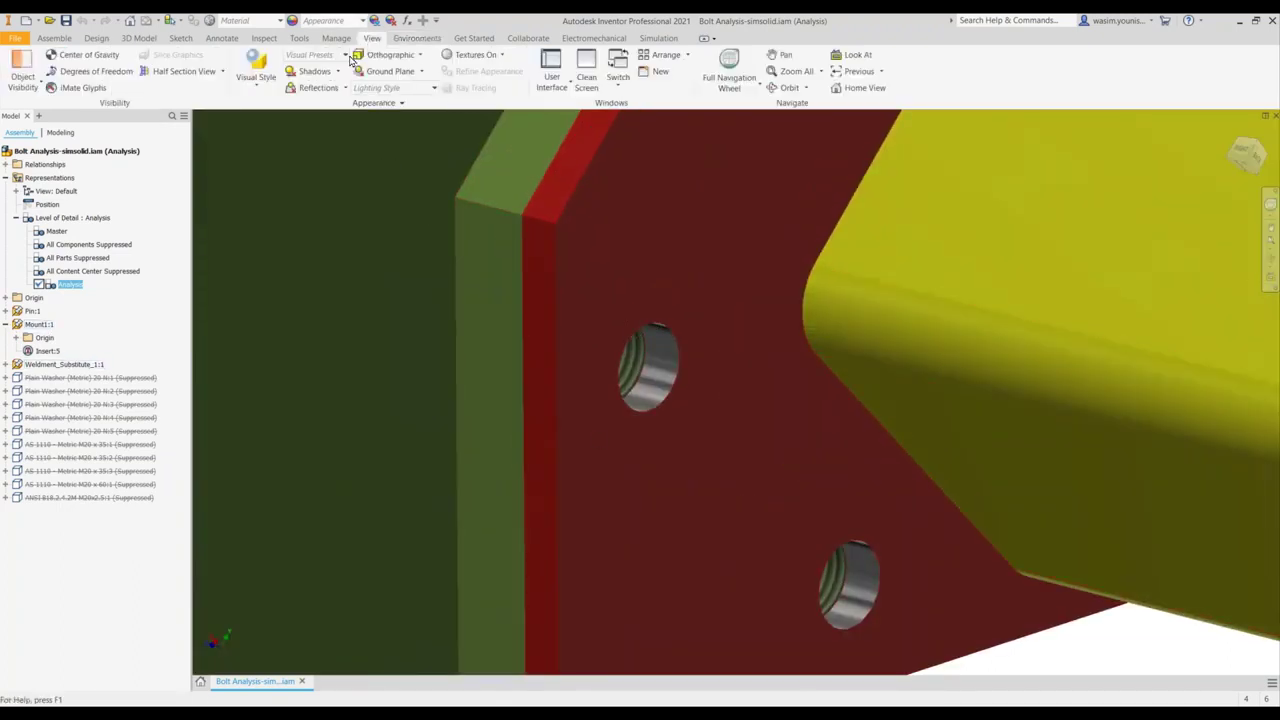
pyautogui.click(258, 80)
pyautogui.click(295, 166)
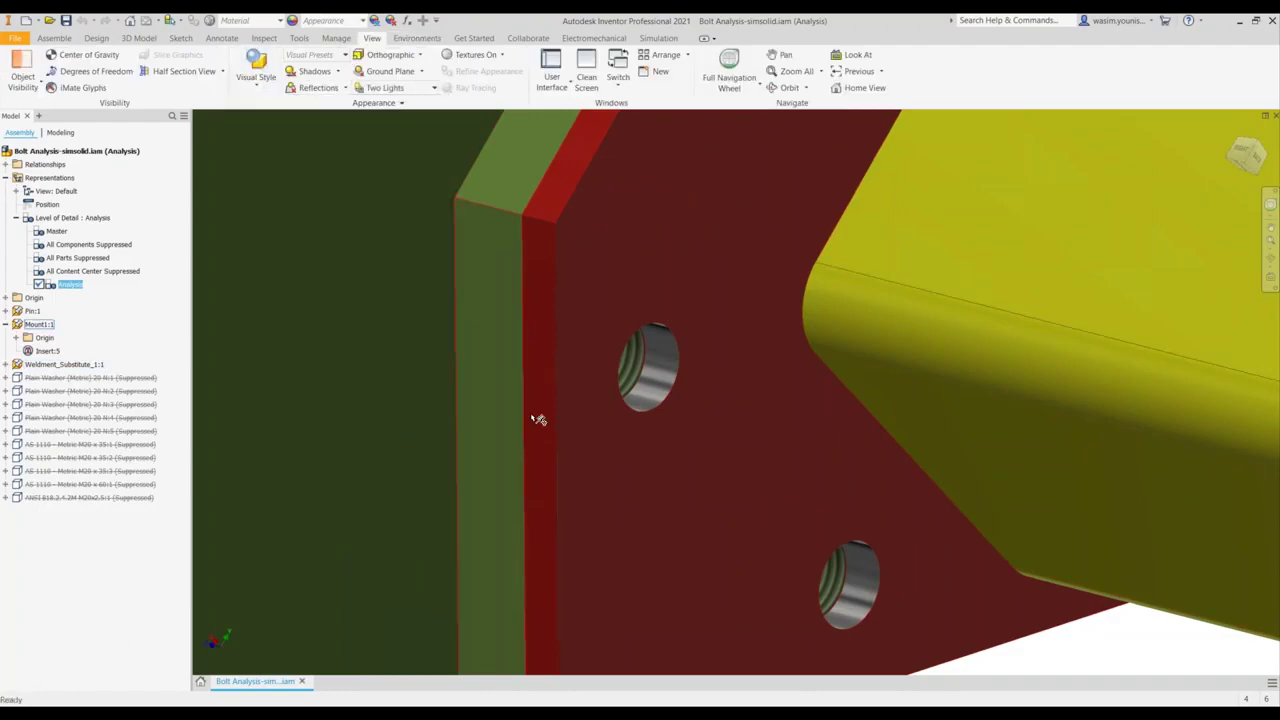
pyautogui.scroll(-5, 636, 414)
# Orbit, pan and zoom around the assembly to inspect the green and red plate holes.
pyautogui.keyDown('shift'); pyautogui.moveTo(651, 428); pyautogui.dragTo(712, 338, button='middle'); pyautogui.keyUp('shift')
pyautogui.scroll(5, 770, 240)
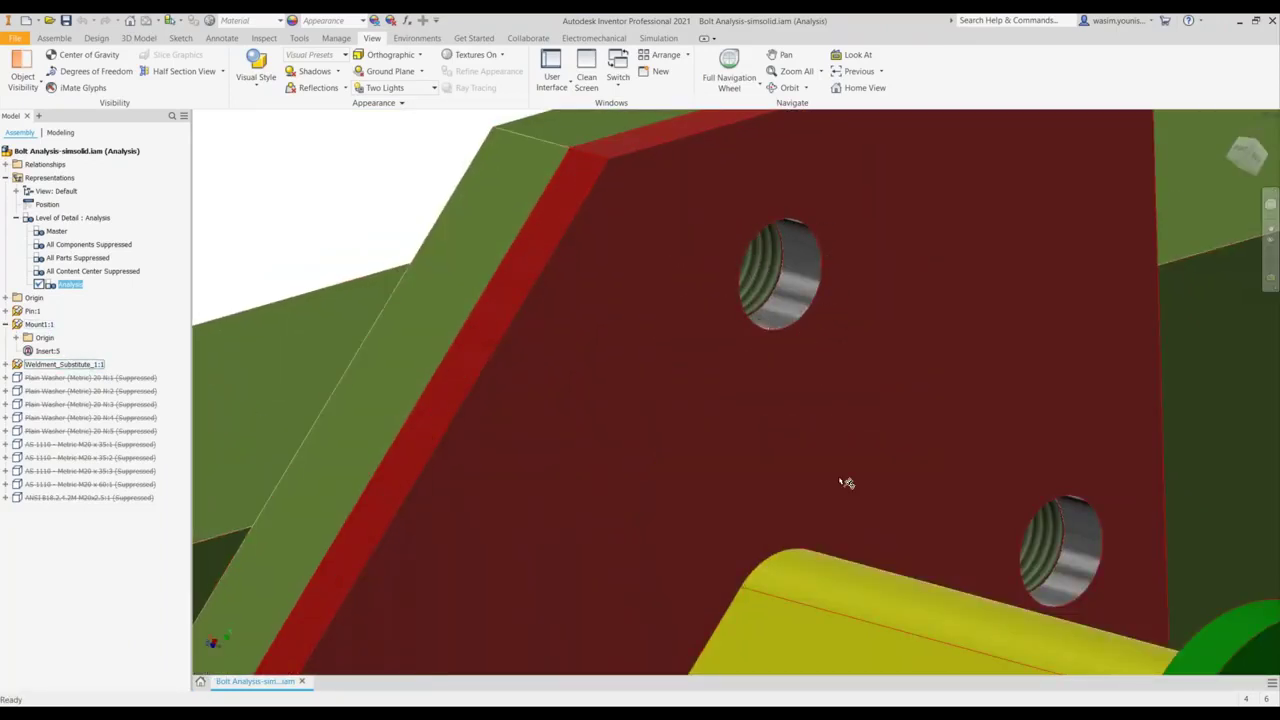
pyautogui.moveTo(863, 497); pyautogui.dragTo(797, 382, button='middle')
pyautogui.press('F5')
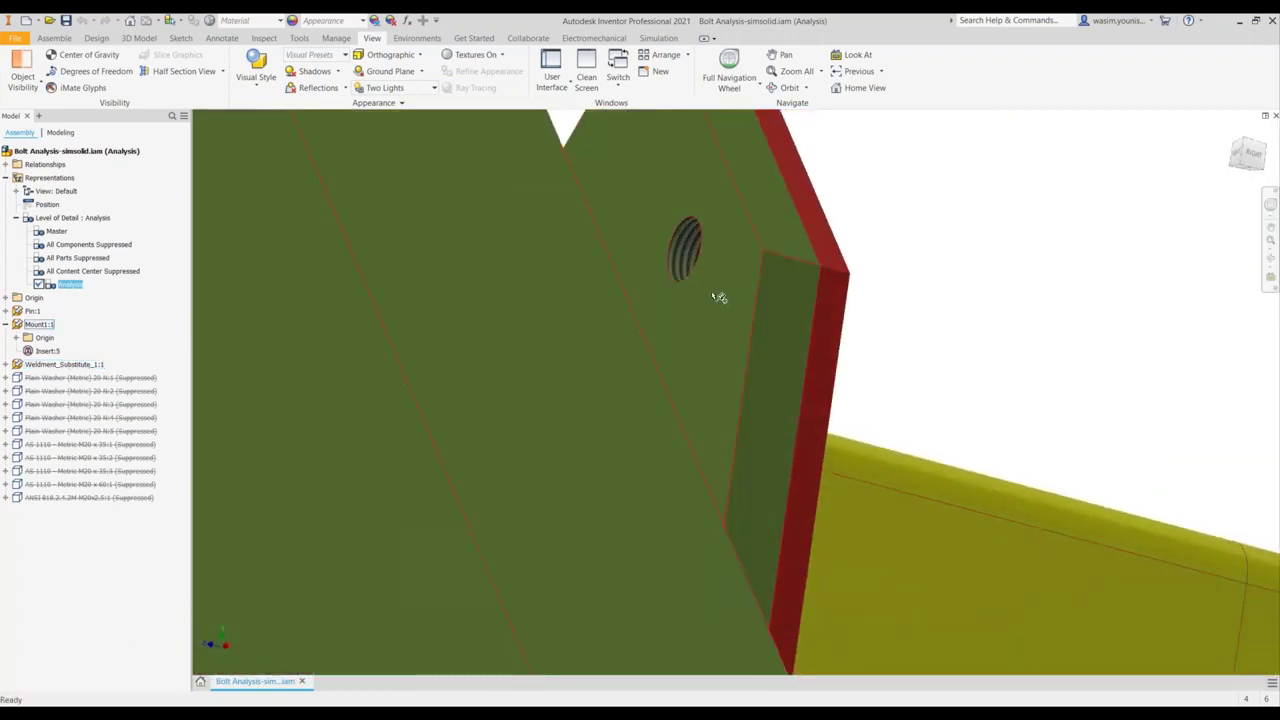
pyautogui.keyDown('shift'); pyautogui.moveTo(717, 294); pyautogui.dragTo(670, 296, button='middle'); pyautogui.keyUp('shift')
pyautogui.press('F5')
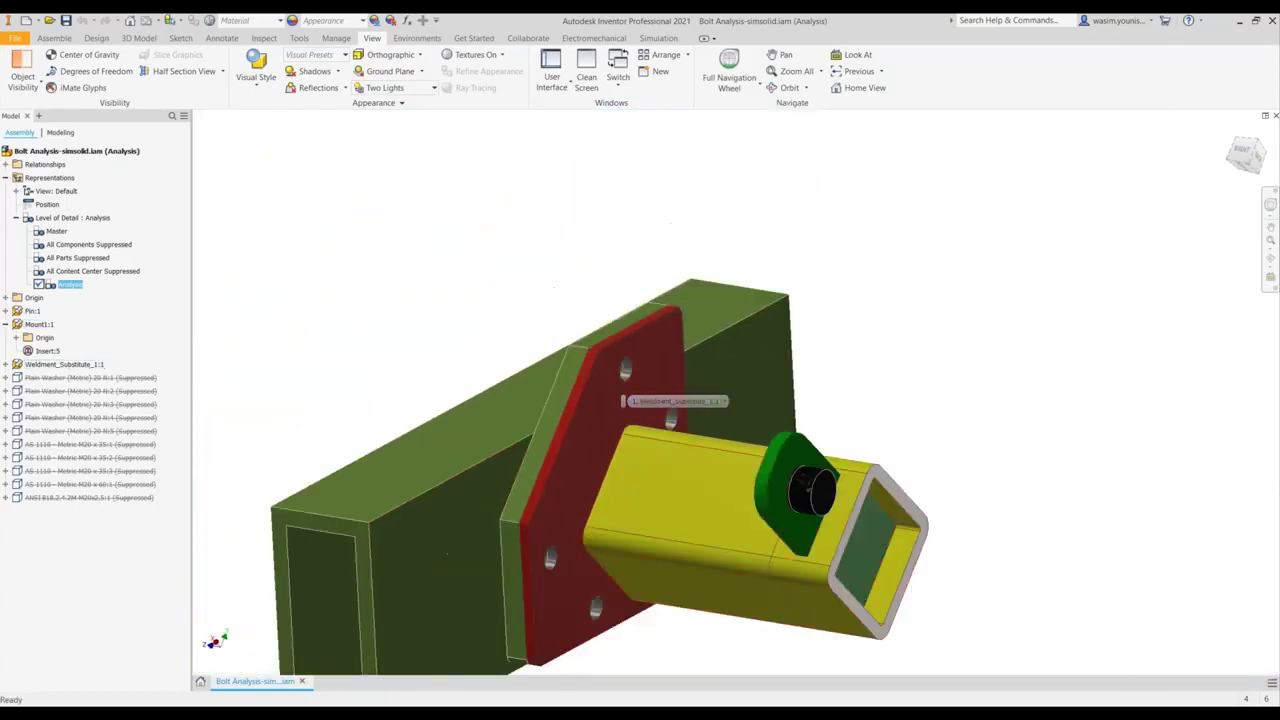
pyautogui.press('F5')
pyautogui.press('F5')
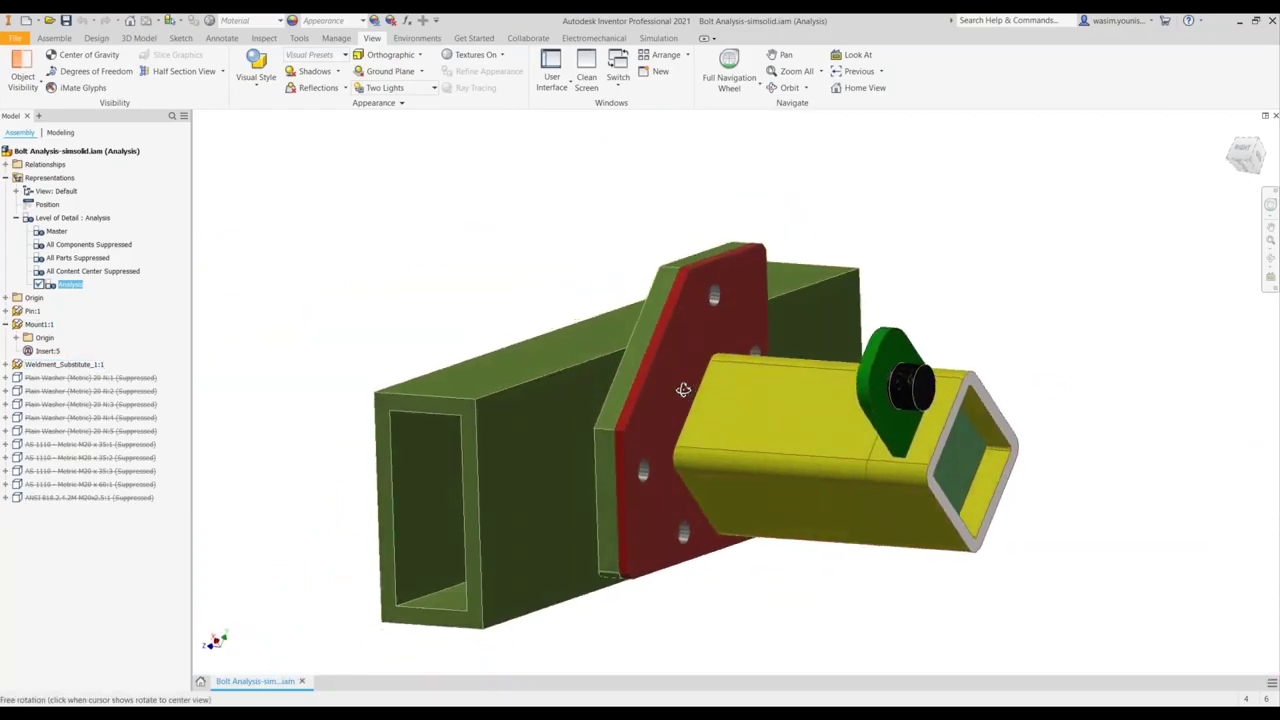
pyautogui.press('F5')
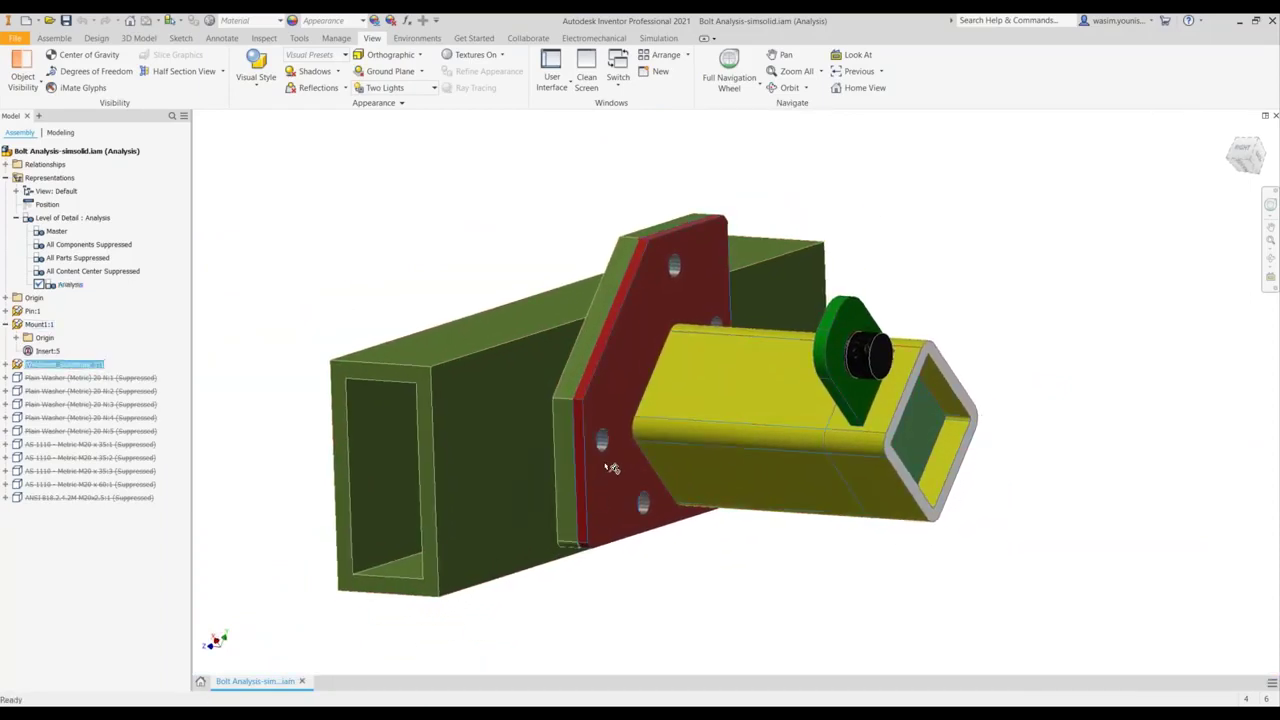
# Edit Weldment_Substitute in place, start a sketch on the red plate face and project its edges.
pyautogui.doubleClick(604, 509)
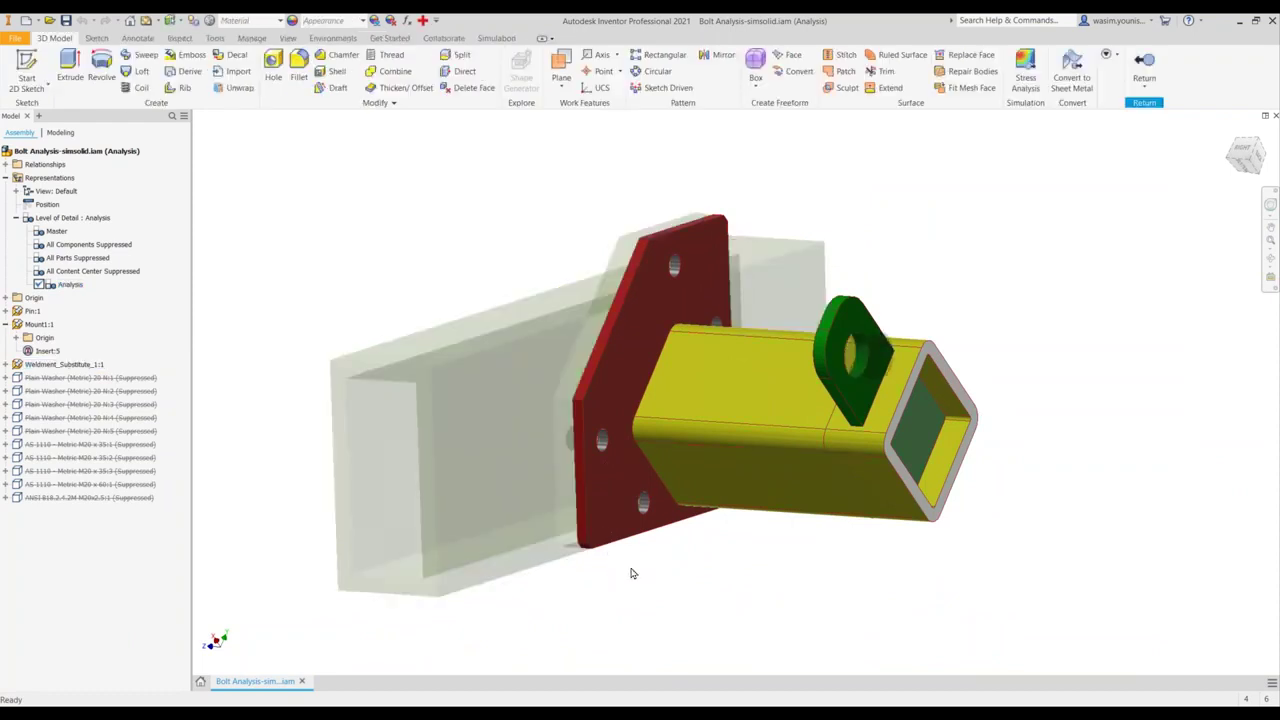
pyautogui.keyDown('shift'); pyautogui.moveTo(659, 547); pyautogui.dragTo(640, 510, button='middle'); pyautogui.keyUp('shift')
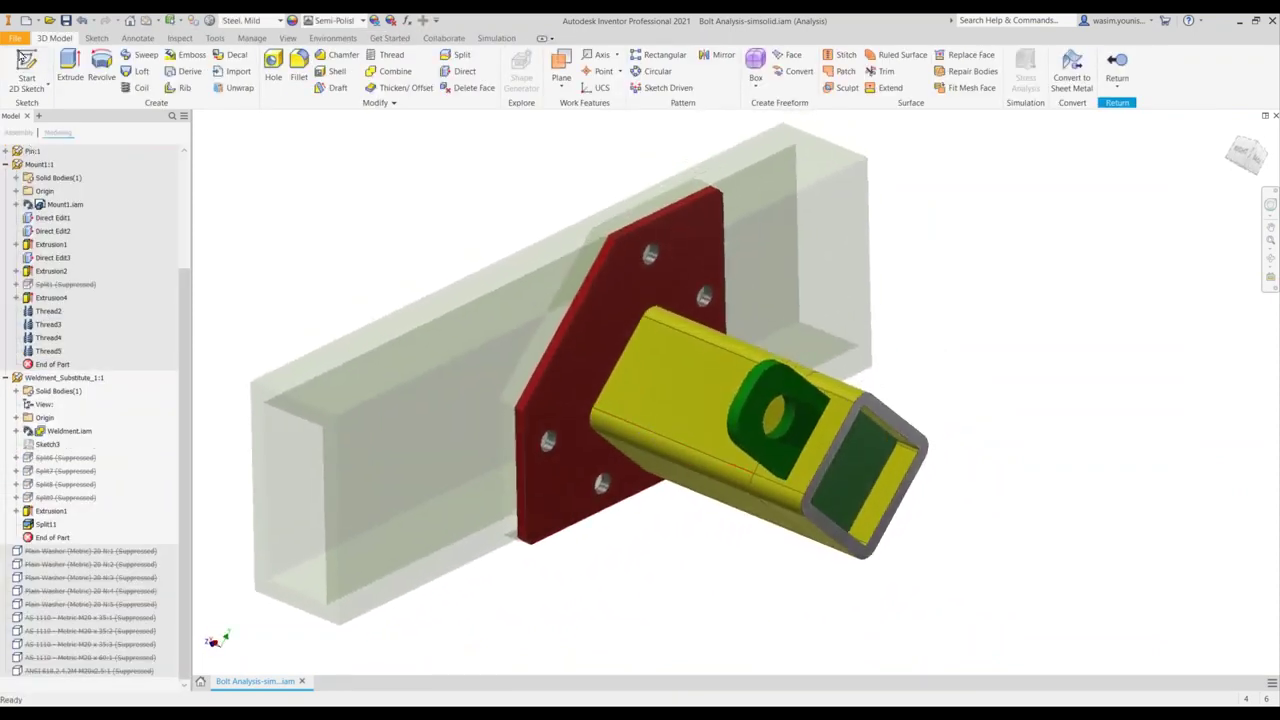
pyautogui.click(53, 86)
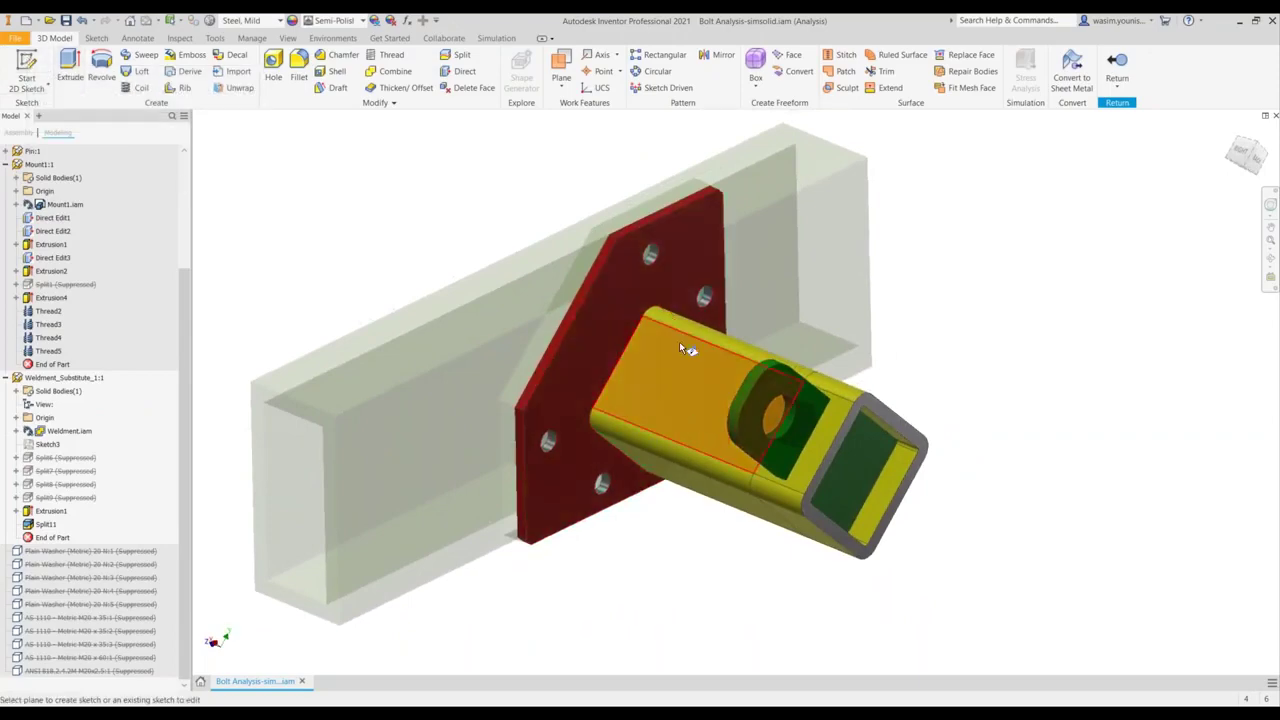
pyautogui.click(628, 298)
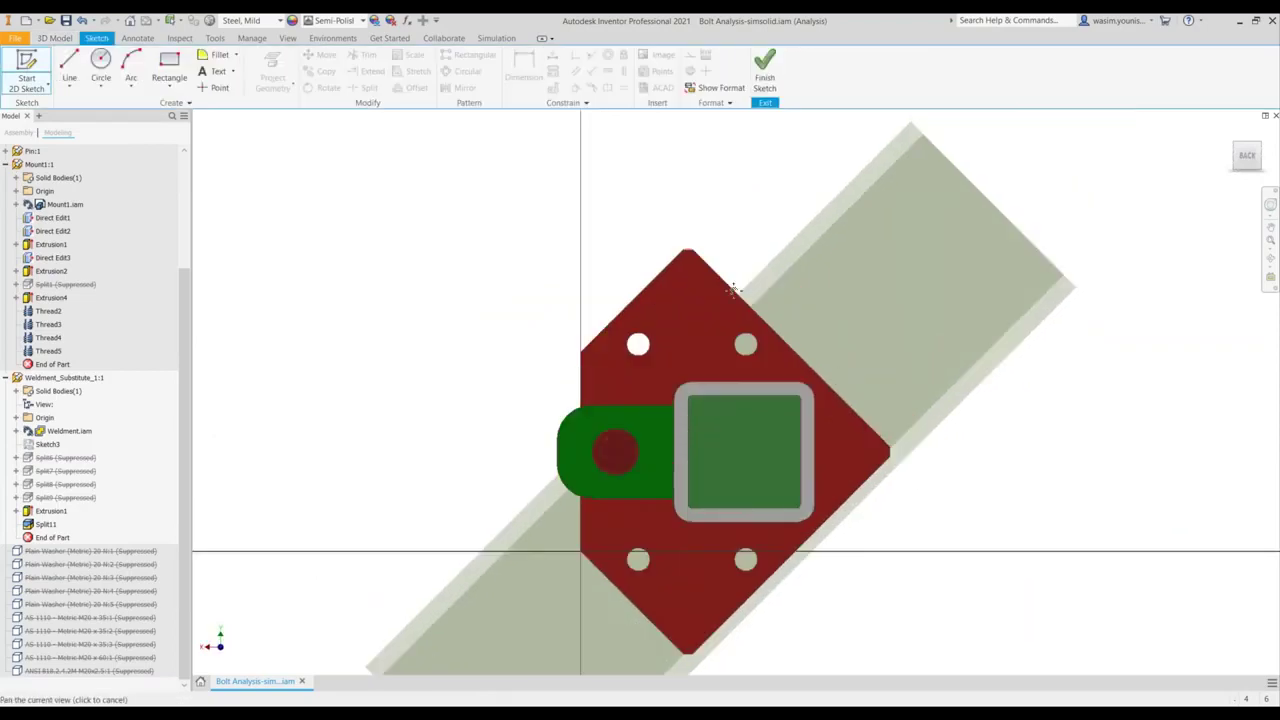
pyautogui.click(272, 77)
pyautogui.click(681, 321)
pyautogui.press('F6')
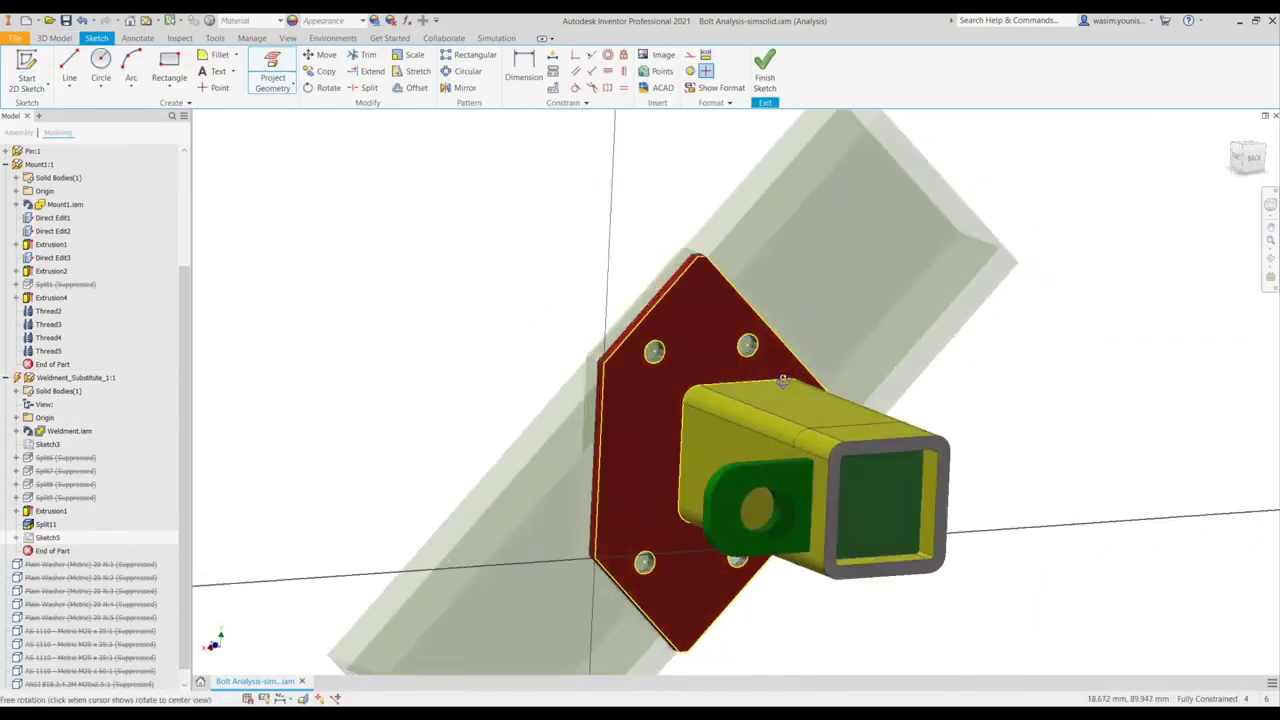
# Draw 30 mm circles around the upper and lower bolt holes.
pyautogui.click(101, 62)
pyautogui.scroll(-5, 700, 340)
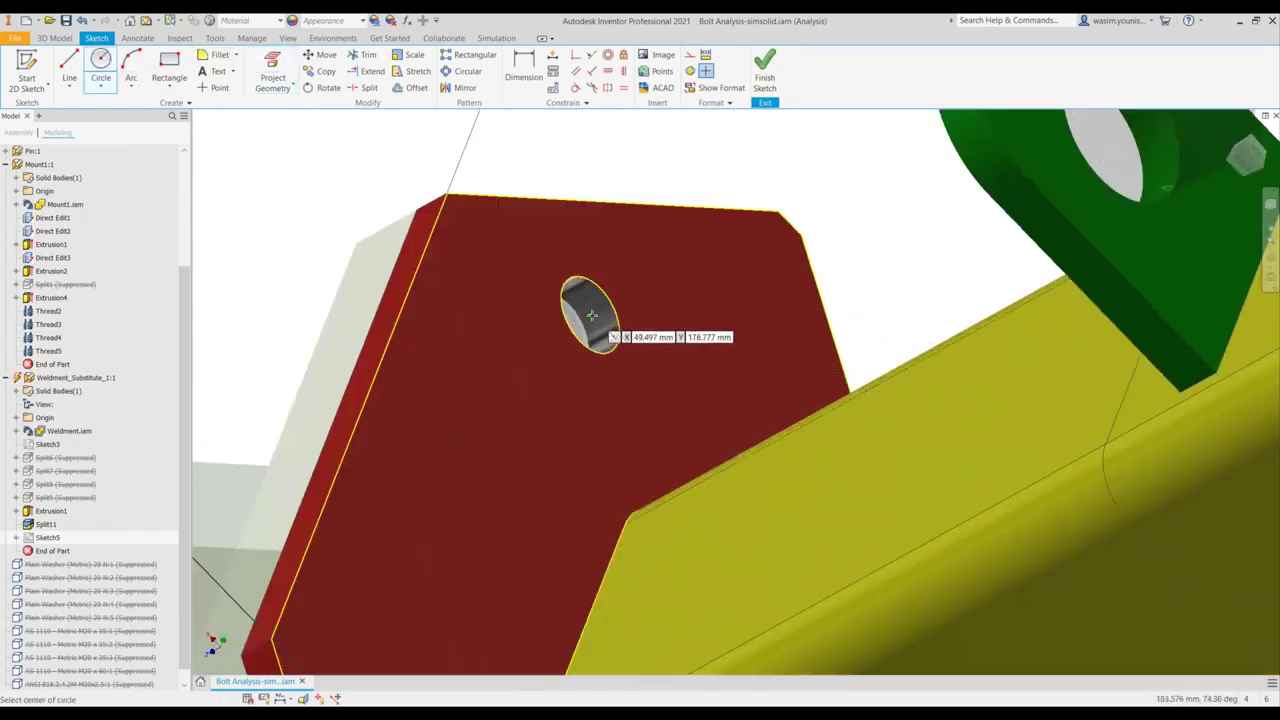
pyautogui.click(590, 316)
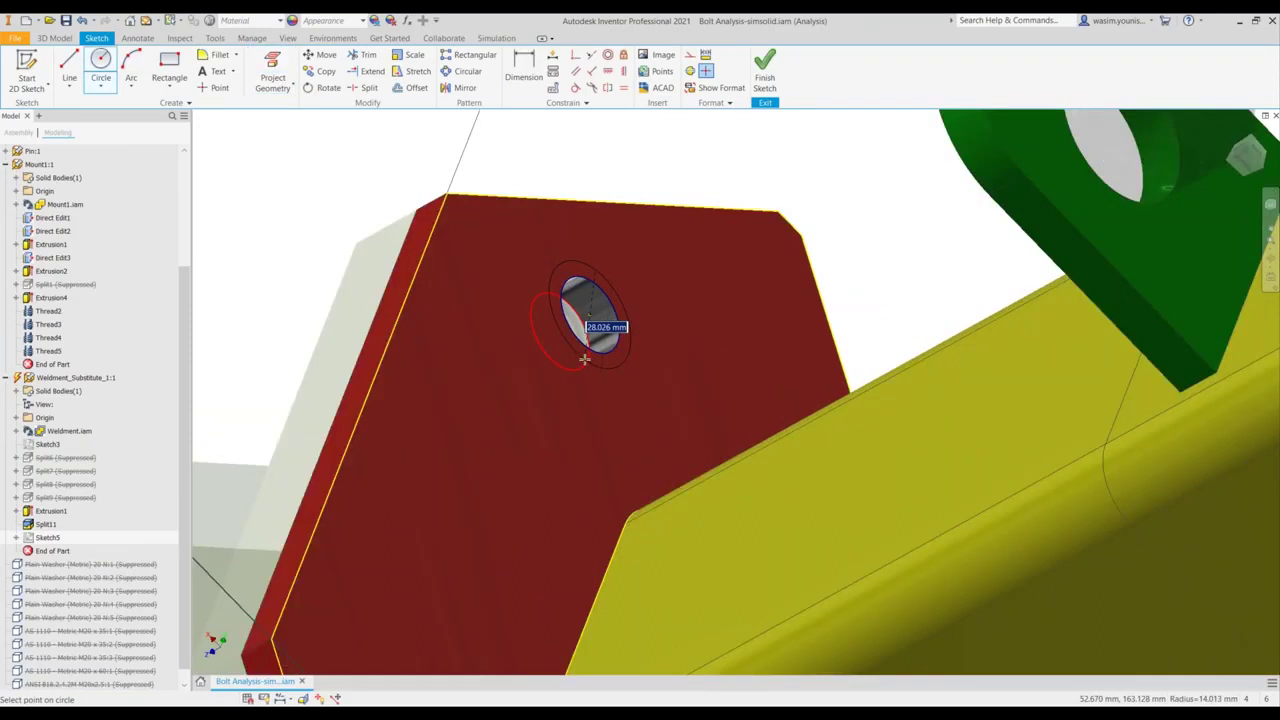
pyautogui.write('30')
pyautogui.press('Return')
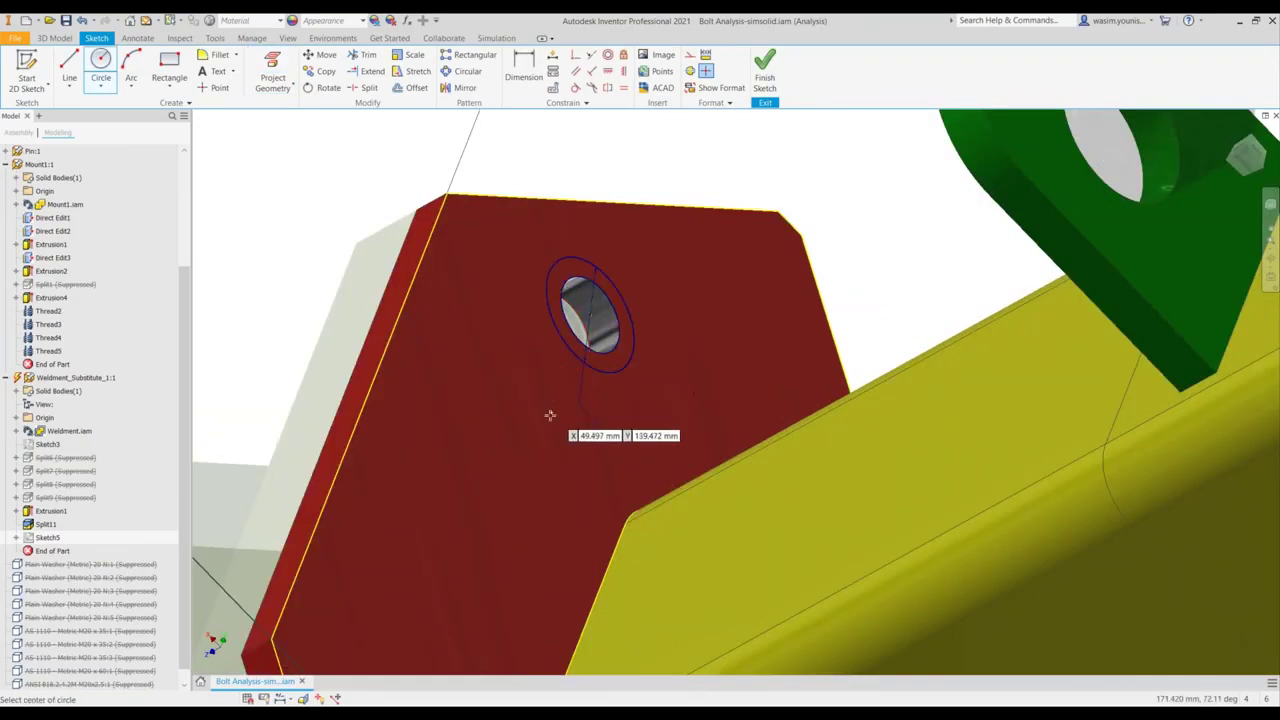
pyautogui.scroll(-2, 552, 420)
pyautogui.moveTo(553, 432); pyautogui.dragTo(655, 297, button='middle')
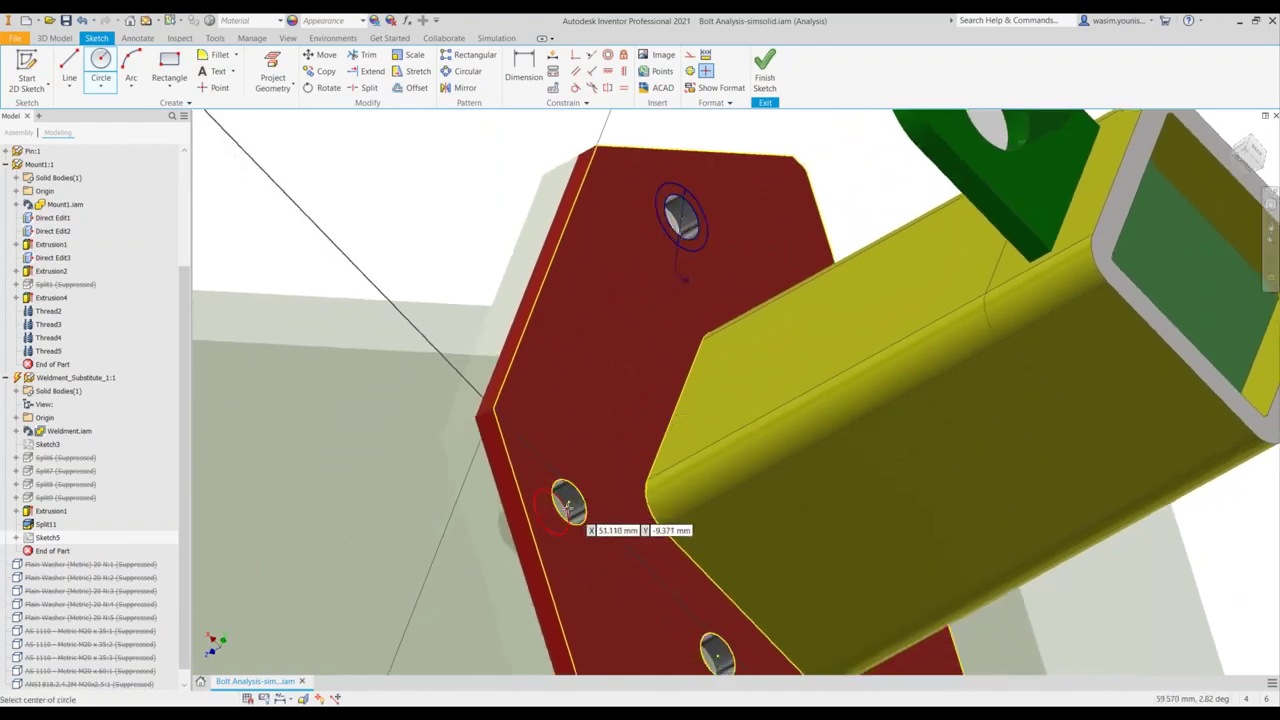
pyautogui.scroll(2, 572, 515)
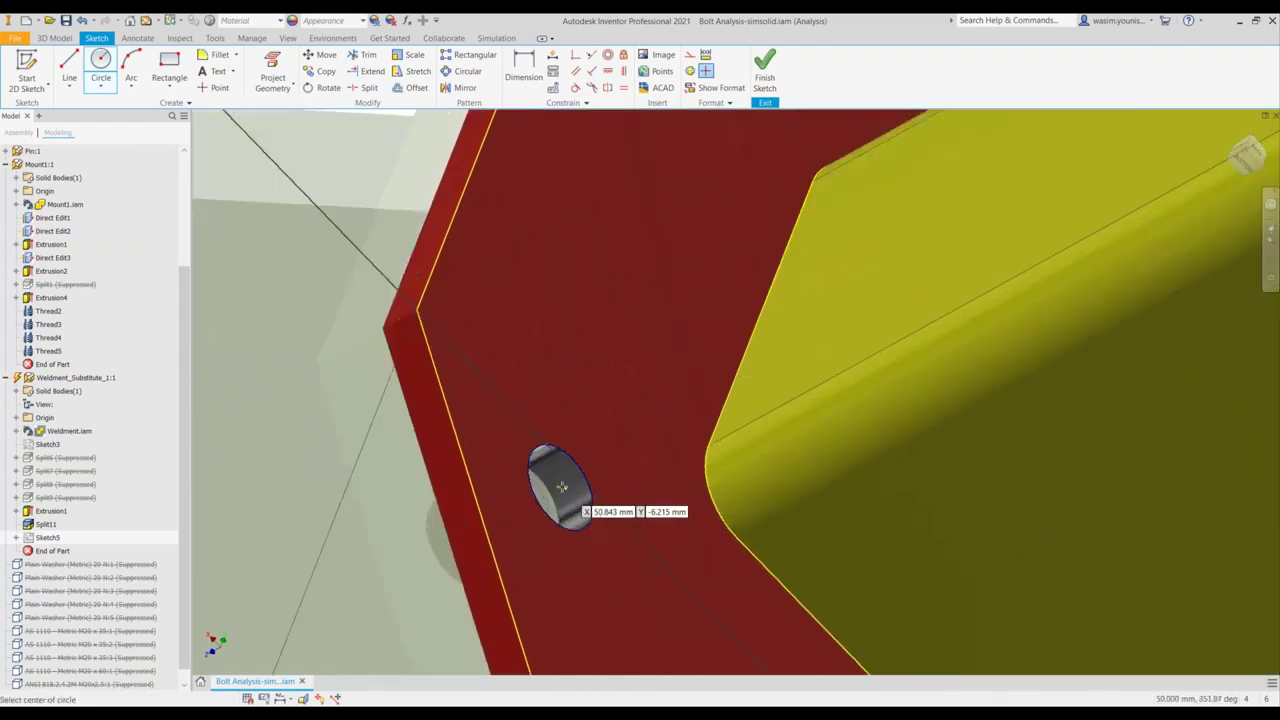
pyautogui.click(560, 487)
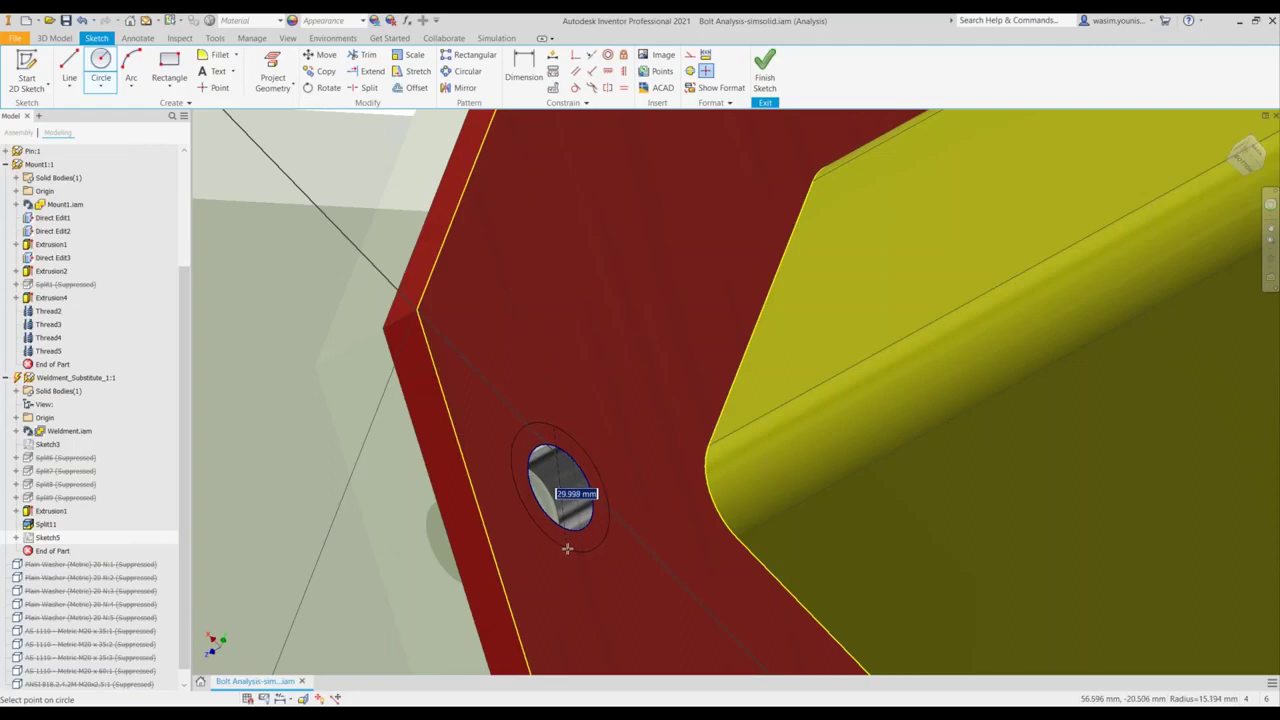
pyautogui.click(568, 546)
pyautogui.scroll(-3, 648, 532)
pyautogui.scroll(4, 650, 470)
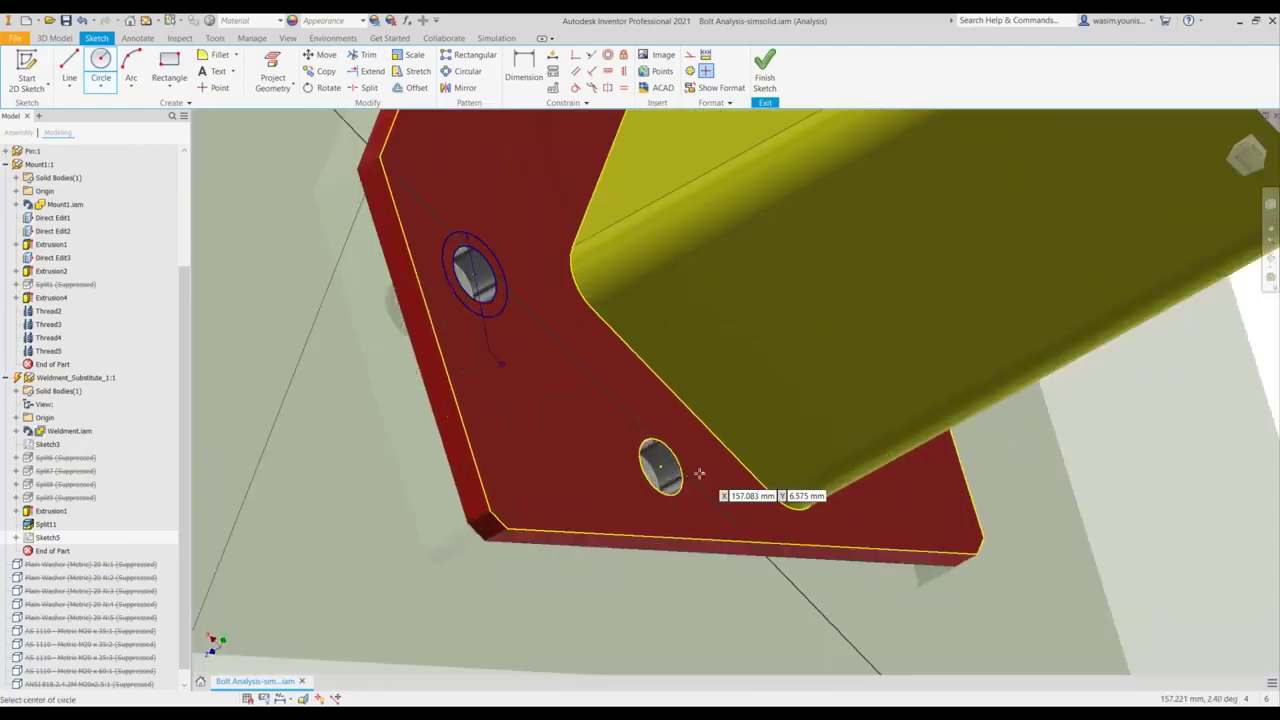
# Add 30 mm circles around the remaining lower and upper-right bolt holes.
pyautogui.click(661, 466)
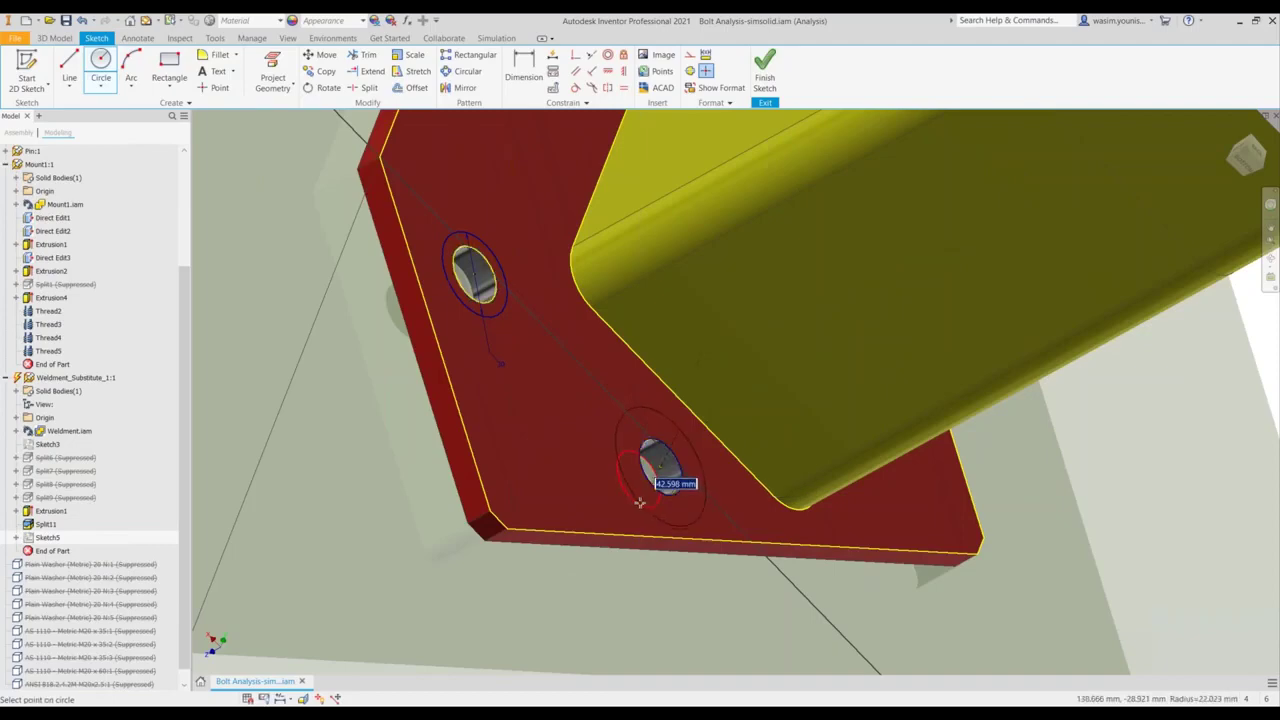
pyautogui.write('30')
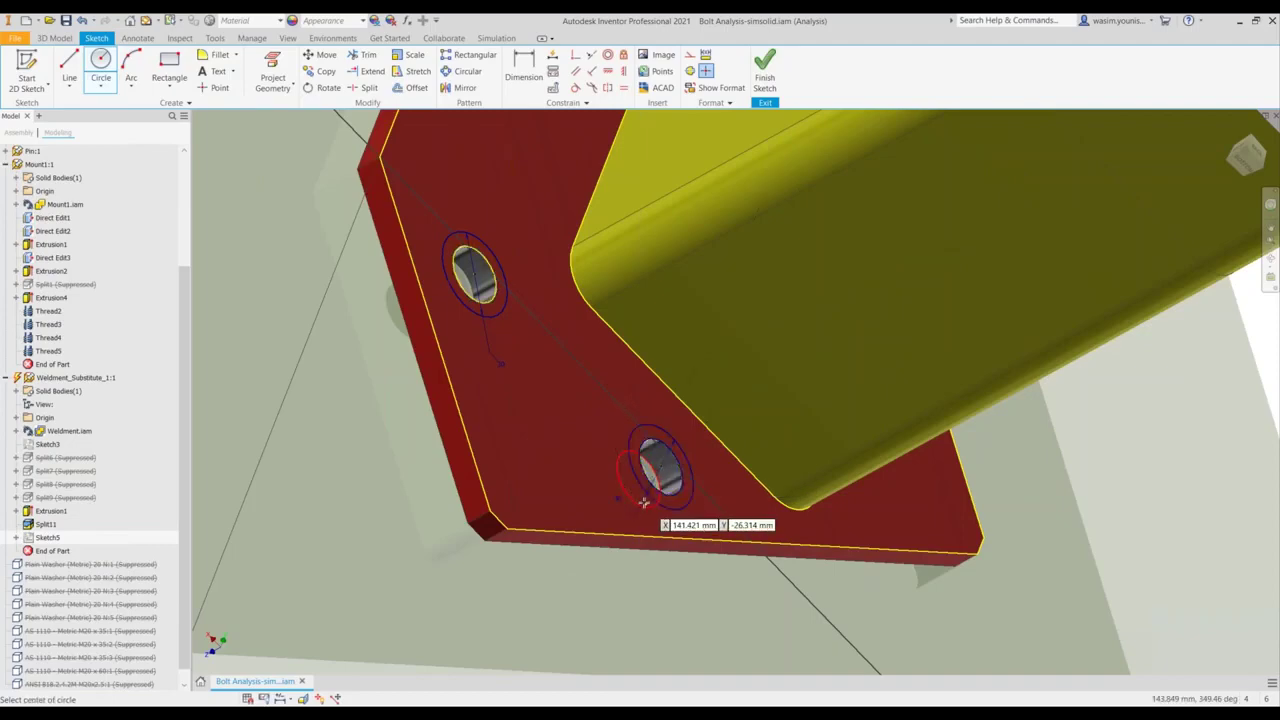
pyautogui.scroll(-5, 643, 501)
pyautogui.scroll(-5, 682, 376)
pyautogui.keyDown('shift'); pyautogui.moveTo(714, 282); pyautogui.dragTo(713, 333, button='middle'); pyautogui.keyUp('shift')
pyautogui.scroll(5, 720, 256)
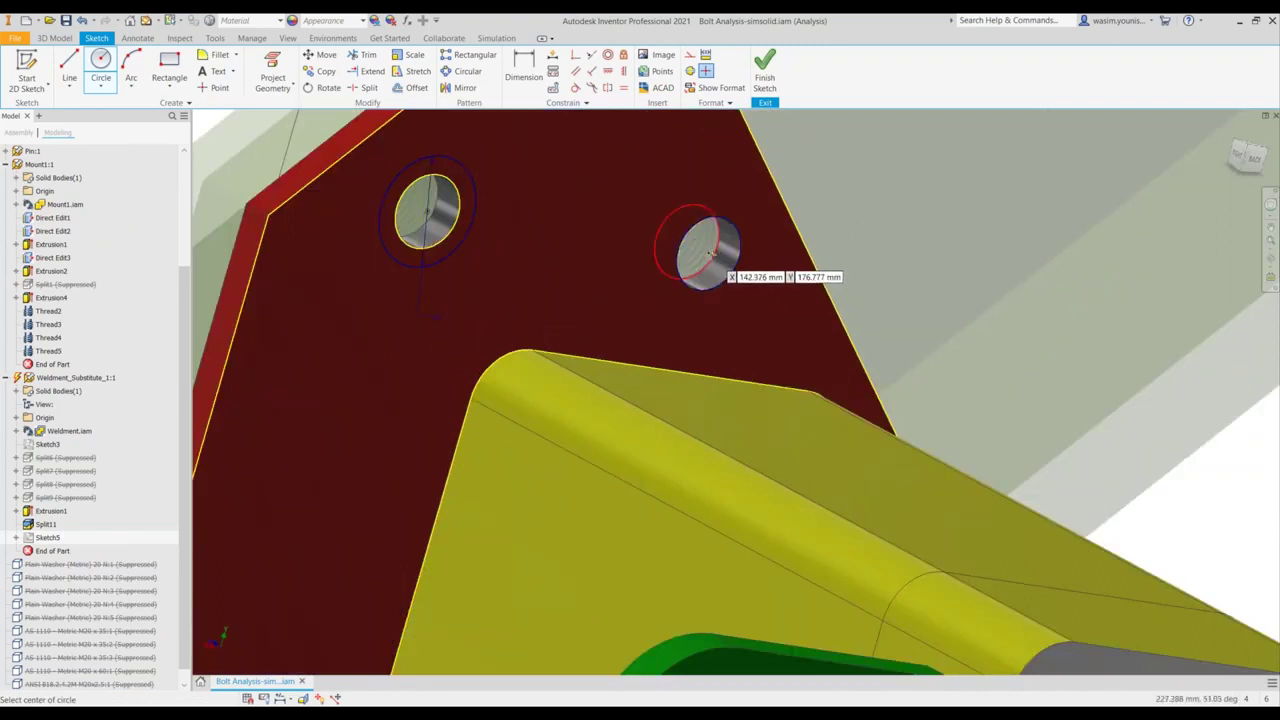
pyautogui.click(710, 253)
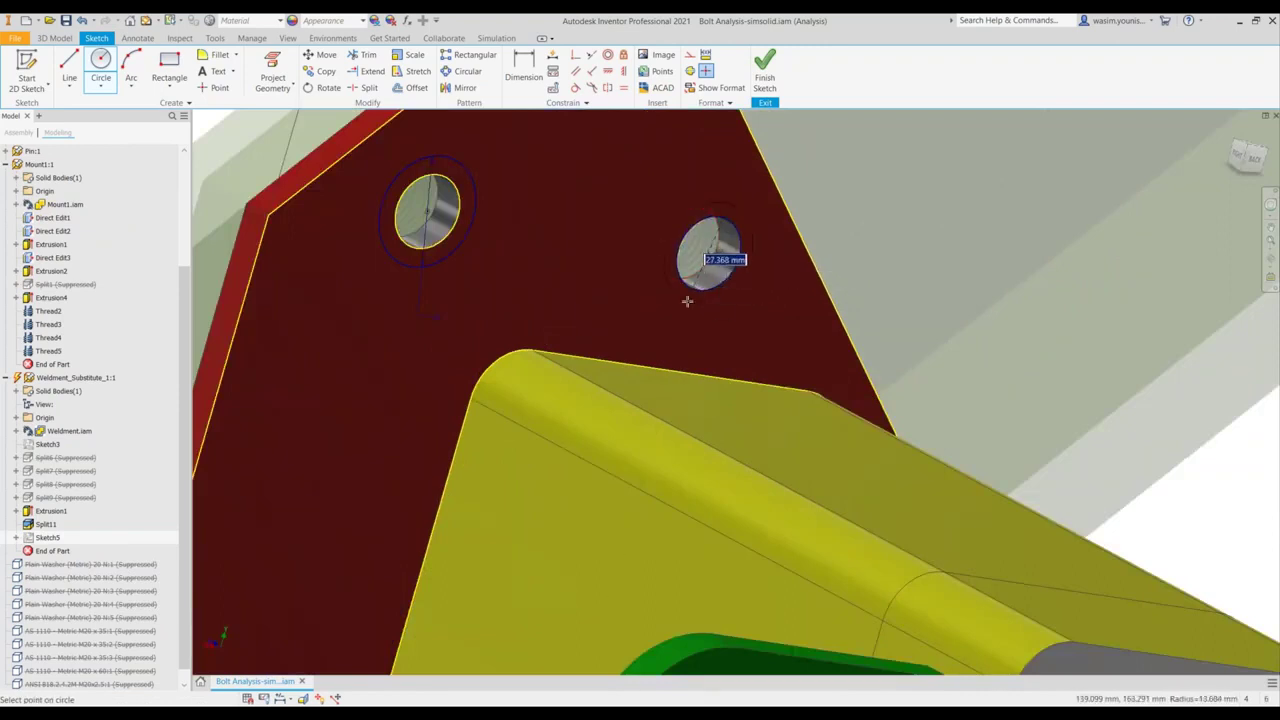
pyautogui.write('30')
pyautogui.press('Return')
pyautogui.scroll(-2, 590, 390)
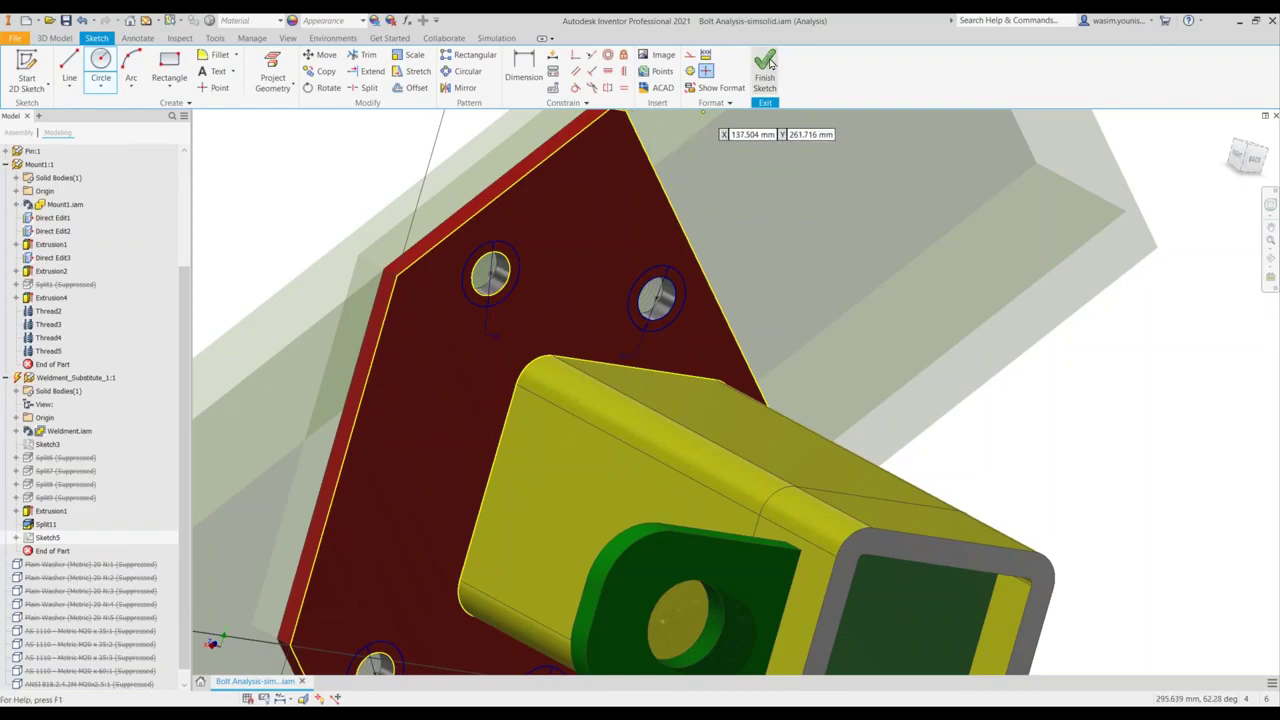
# Finish Sketch5, make sketches visible in the viewport, and show the 3D Model commands.
pyautogui.click(765, 64)
pyautogui.moveTo(559, 227)
pyautogui.keyDown('shift'); pyautogui.mouseDown(button='middle')
pyautogui.moveTo(680, 243)
pyautogui.moveTo(685, 268)
pyautogui.moveTo(674, 223)
pyautogui.moveTo(658, 244)
pyautogui.mouseUp(button='middle'); pyautogui.keyUp('shift')
pyautogui.click(287, 38)
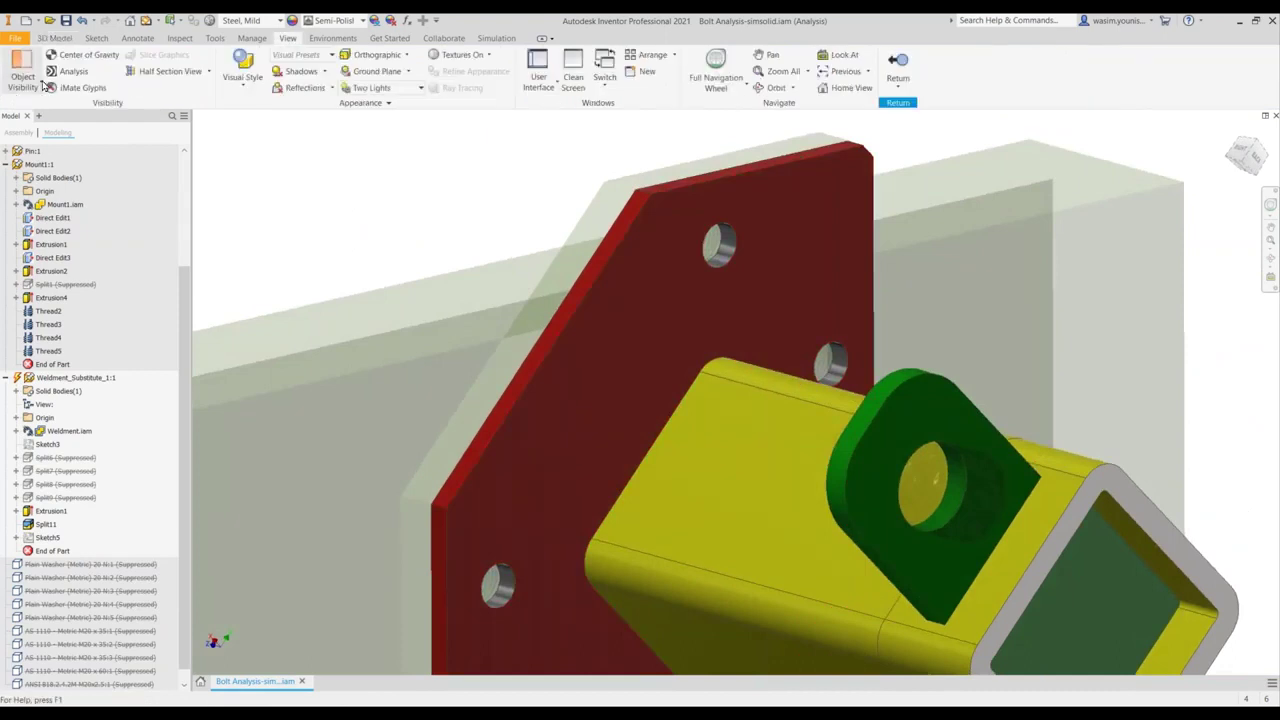
pyautogui.rightClick(47, 538)
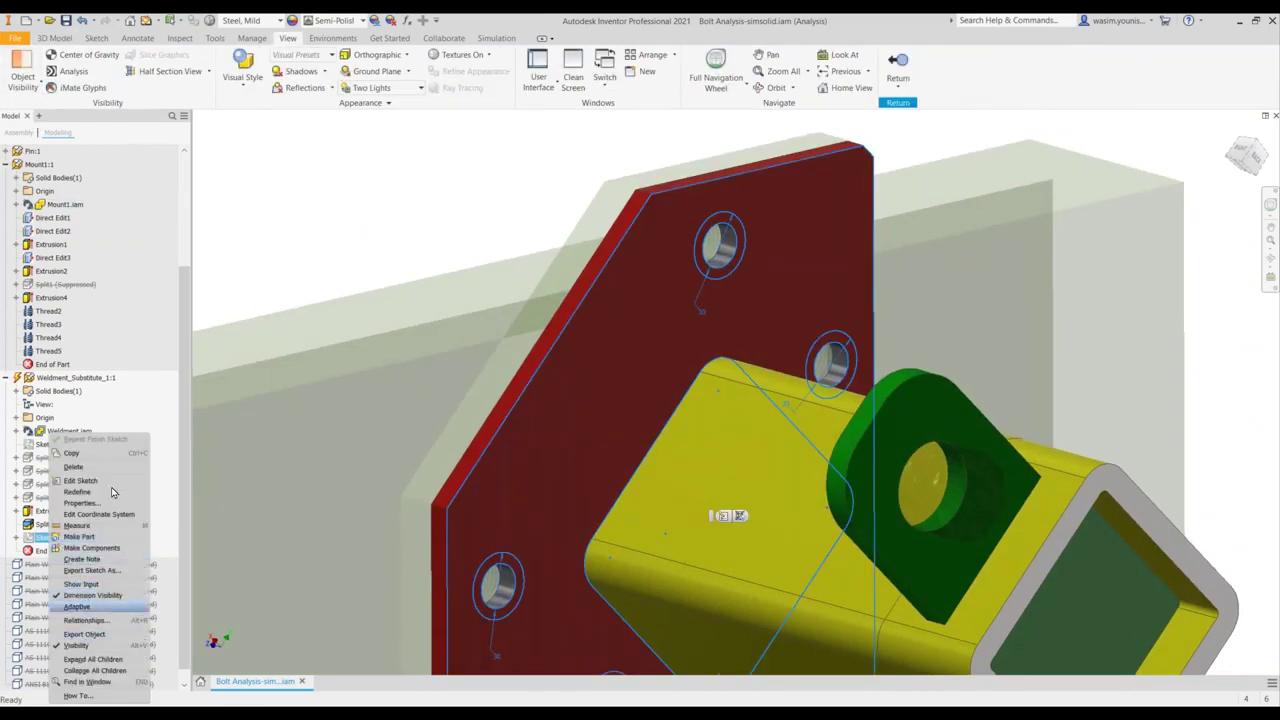
pyautogui.click(42, 86)
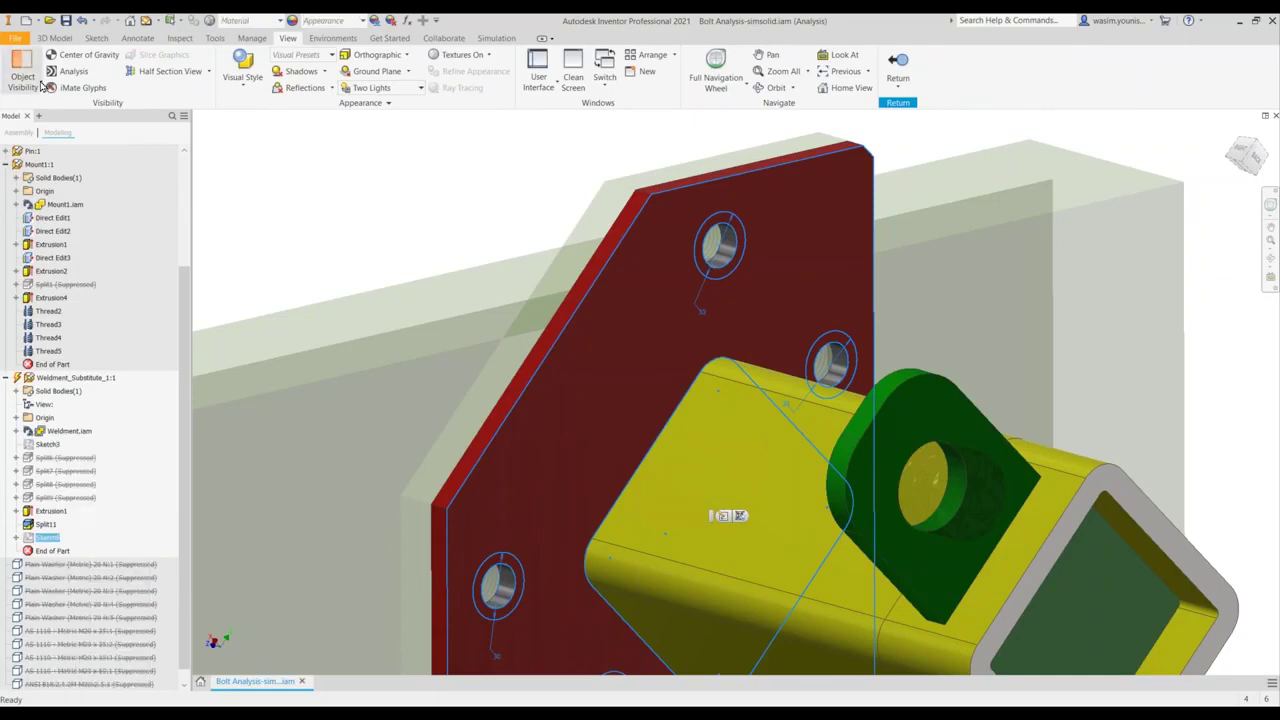
pyautogui.click(42, 86)
pyautogui.click(16, 224)
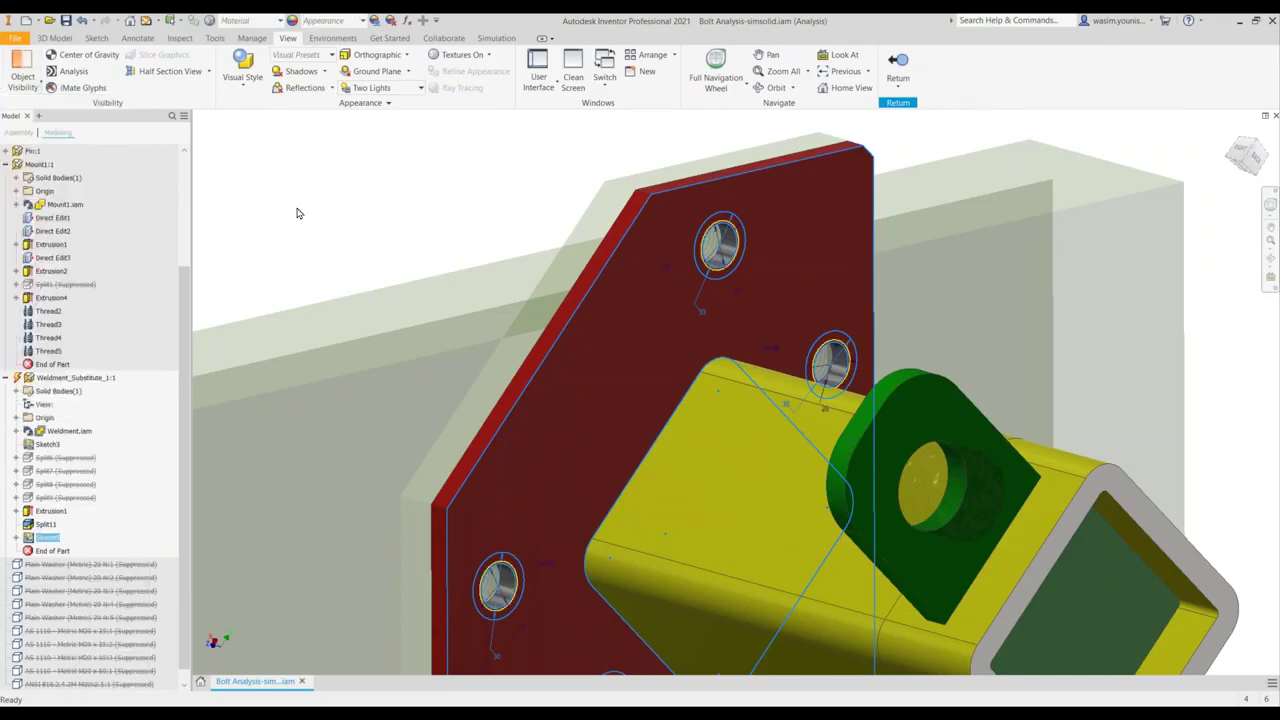
pyautogui.click(56, 39)
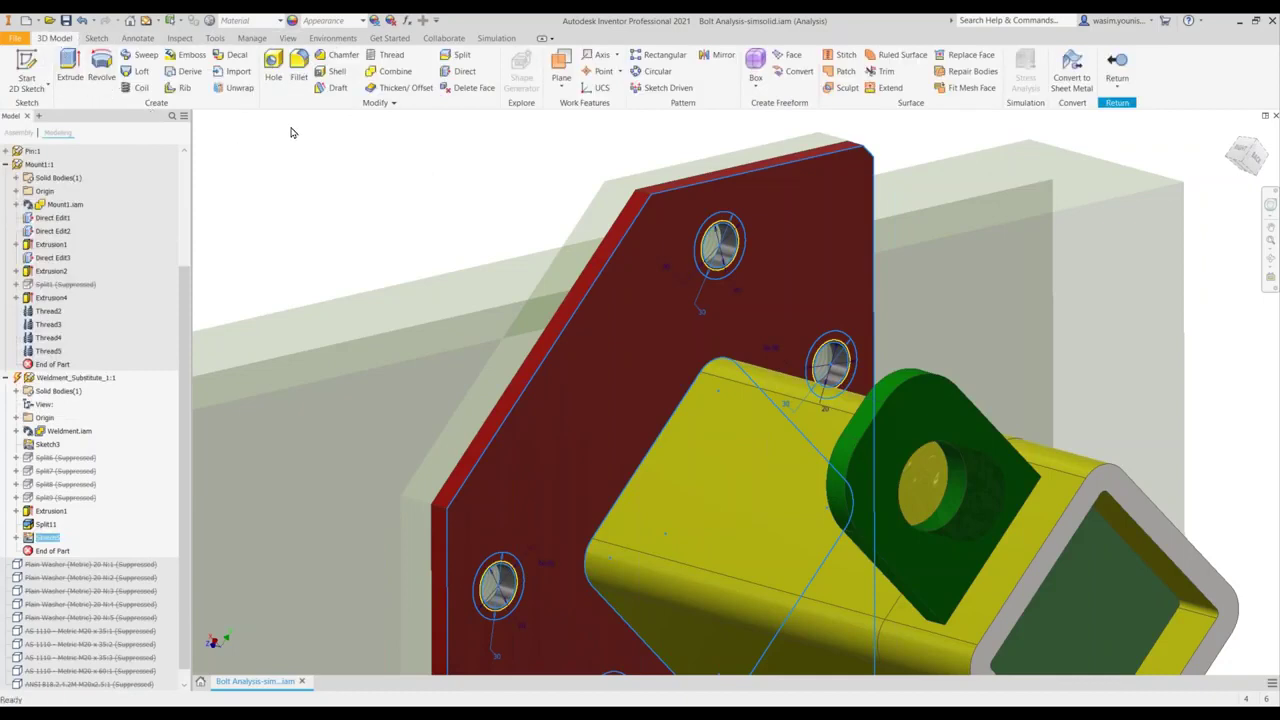
# Split the plate face along the rings around the first two bolt holes.
pyautogui.click(463, 56)
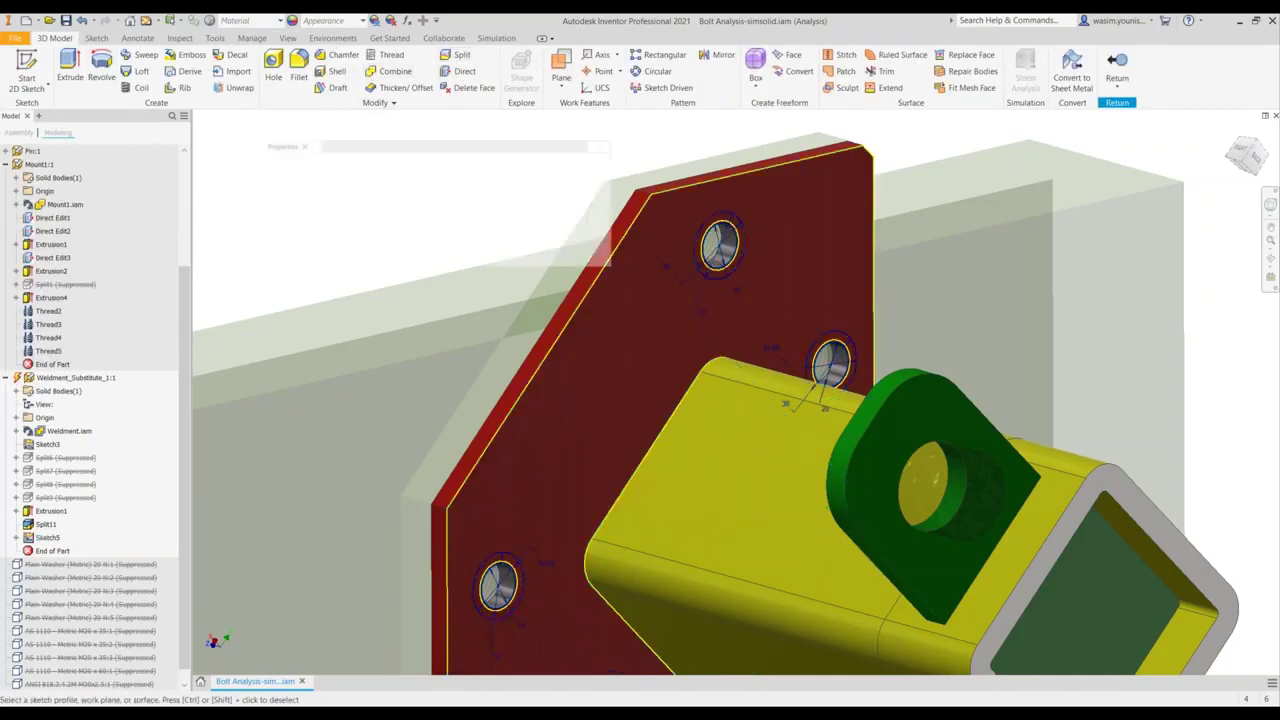
pyautogui.click(735, 220)
pyautogui.click(798, 206)
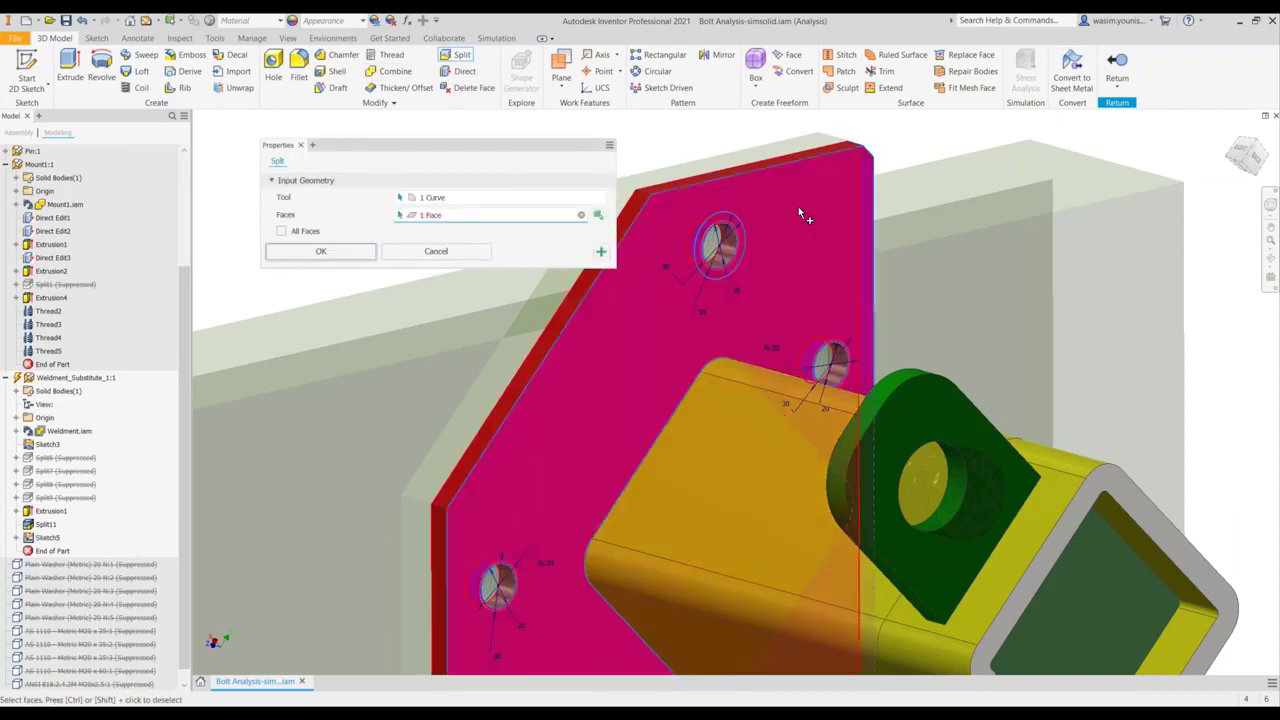
pyautogui.click(601, 251)
pyautogui.keyDown('shift'); pyautogui.moveTo(804, 272); pyautogui.dragTo(716, 183, button='middle'); pyautogui.keyUp('shift')
pyautogui.click(712, 206)
pyautogui.click(709, 176)
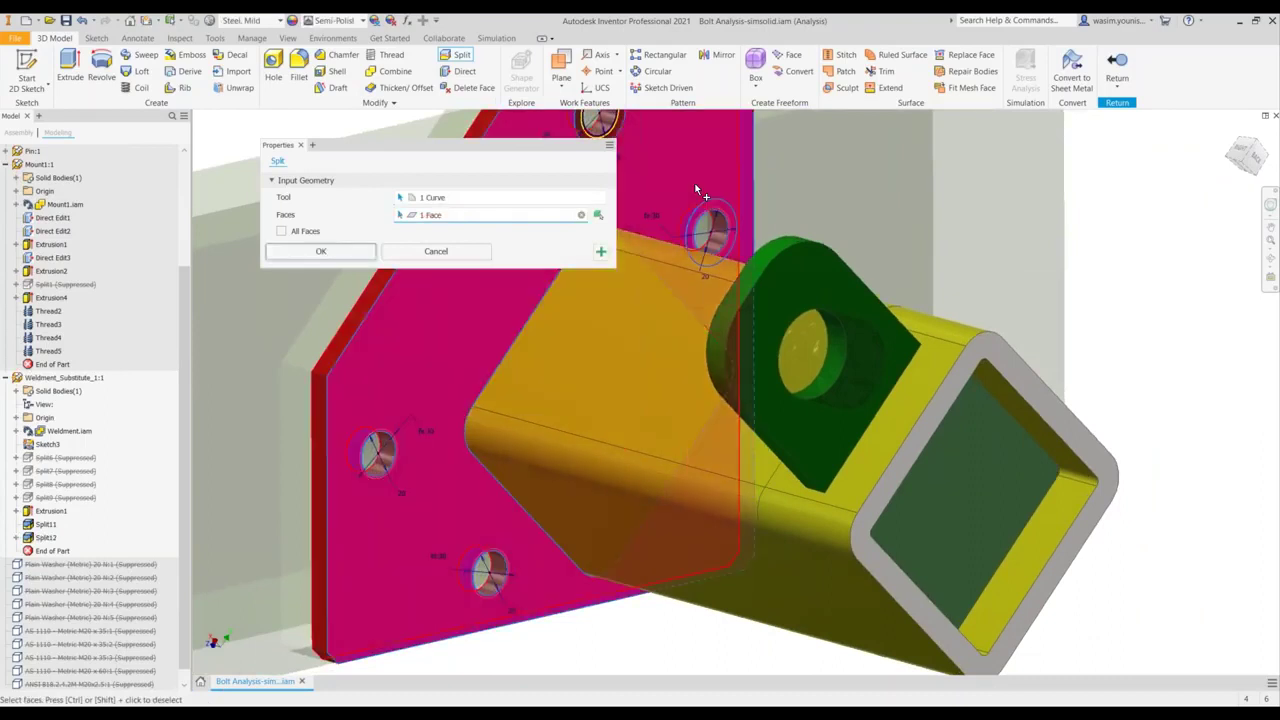
pyautogui.click(601, 251)
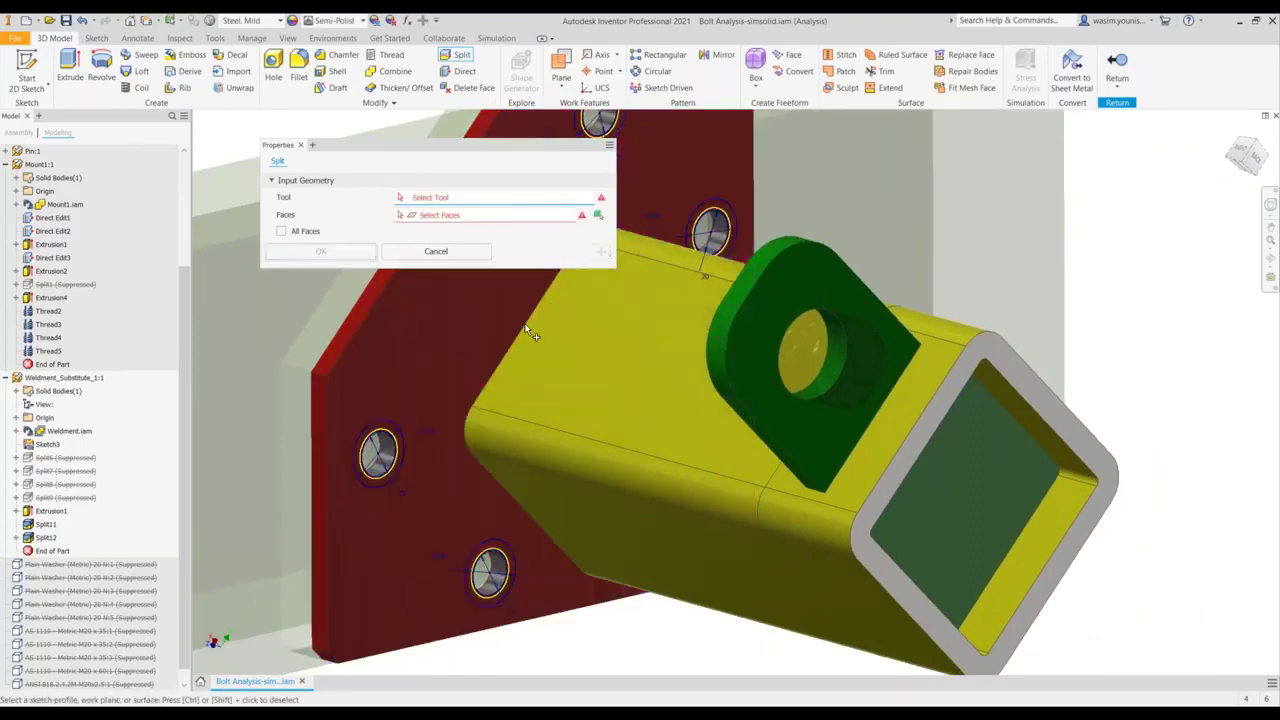
# Split the plate face around the lower-left and bottom holes, then return to the assembly.
pyautogui.click(383, 432)
pyautogui.click(394, 396)
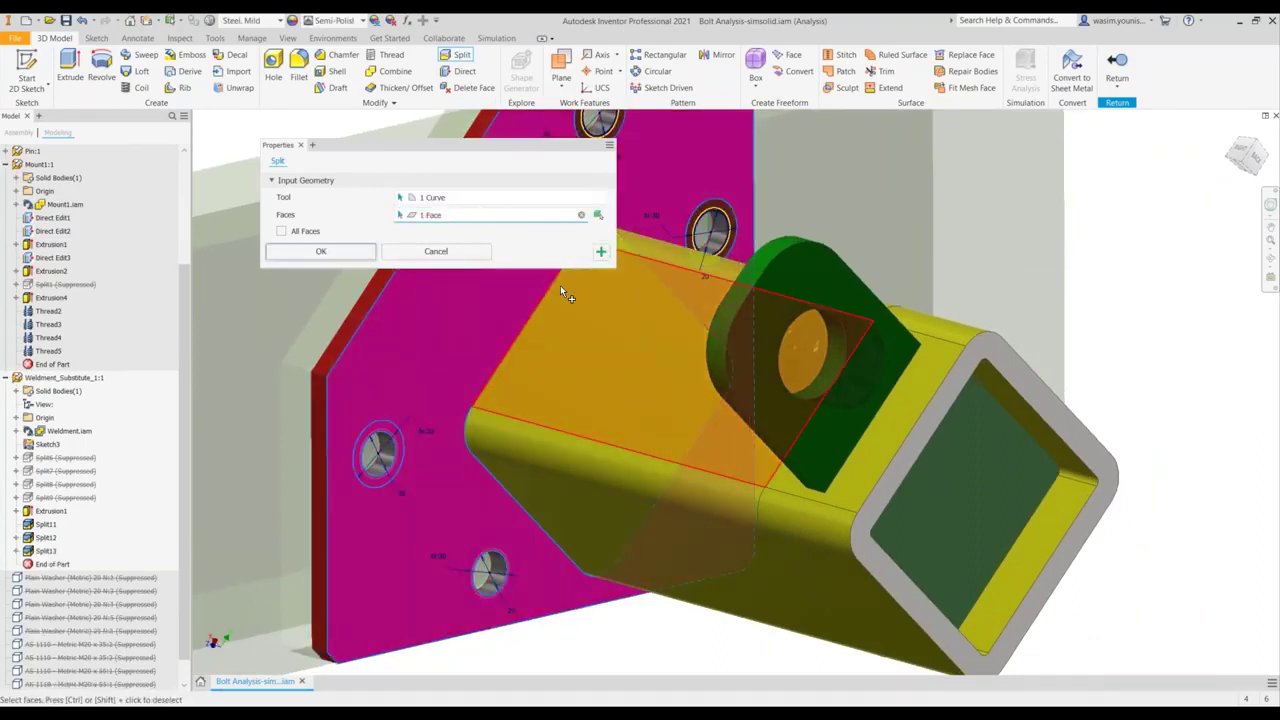
pyautogui.click(601, 251)
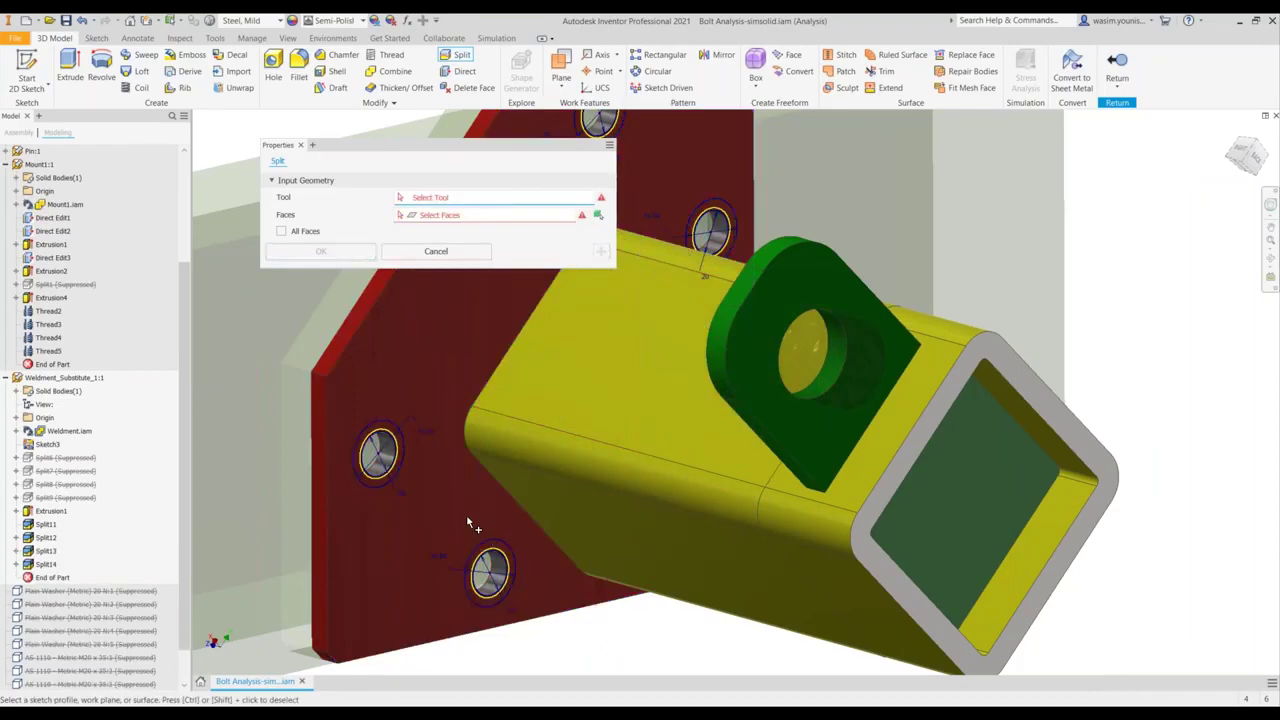
pyautogui.click(489, 568)
pyautogui.click(421, 336)
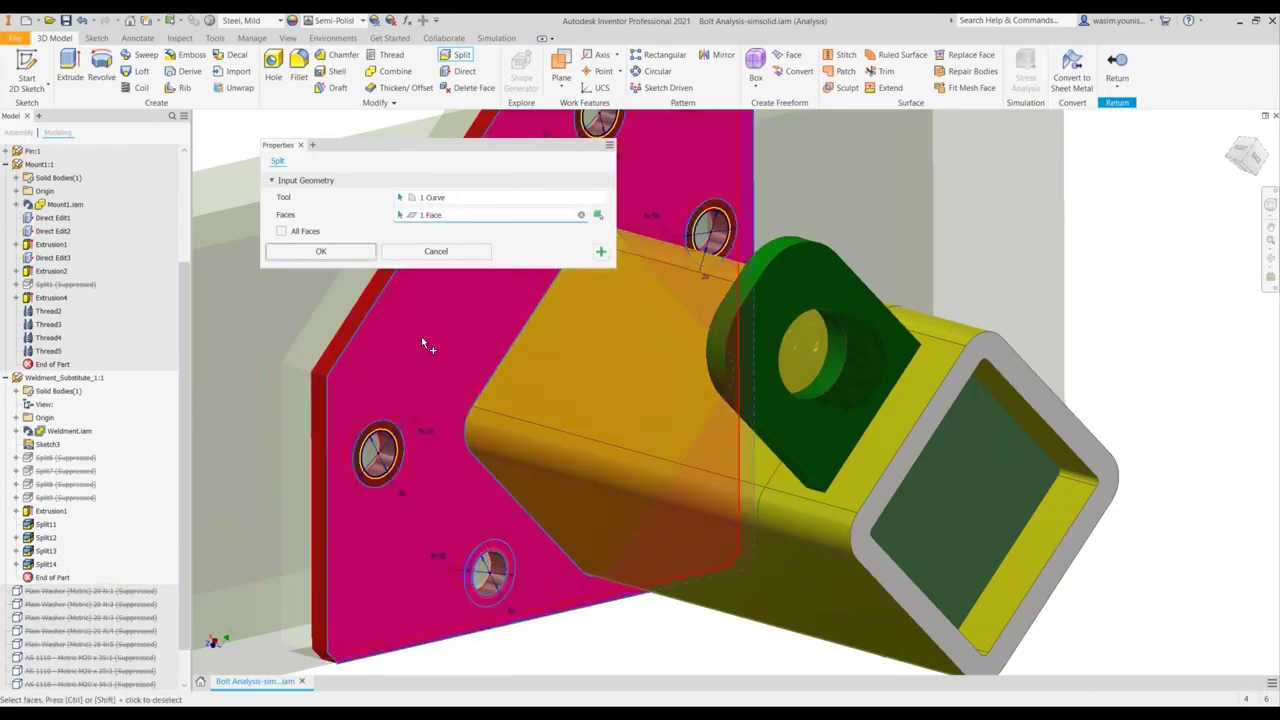
pyautogui.click(321, 251)
pyautogui.scroll(-5, 556, 335)
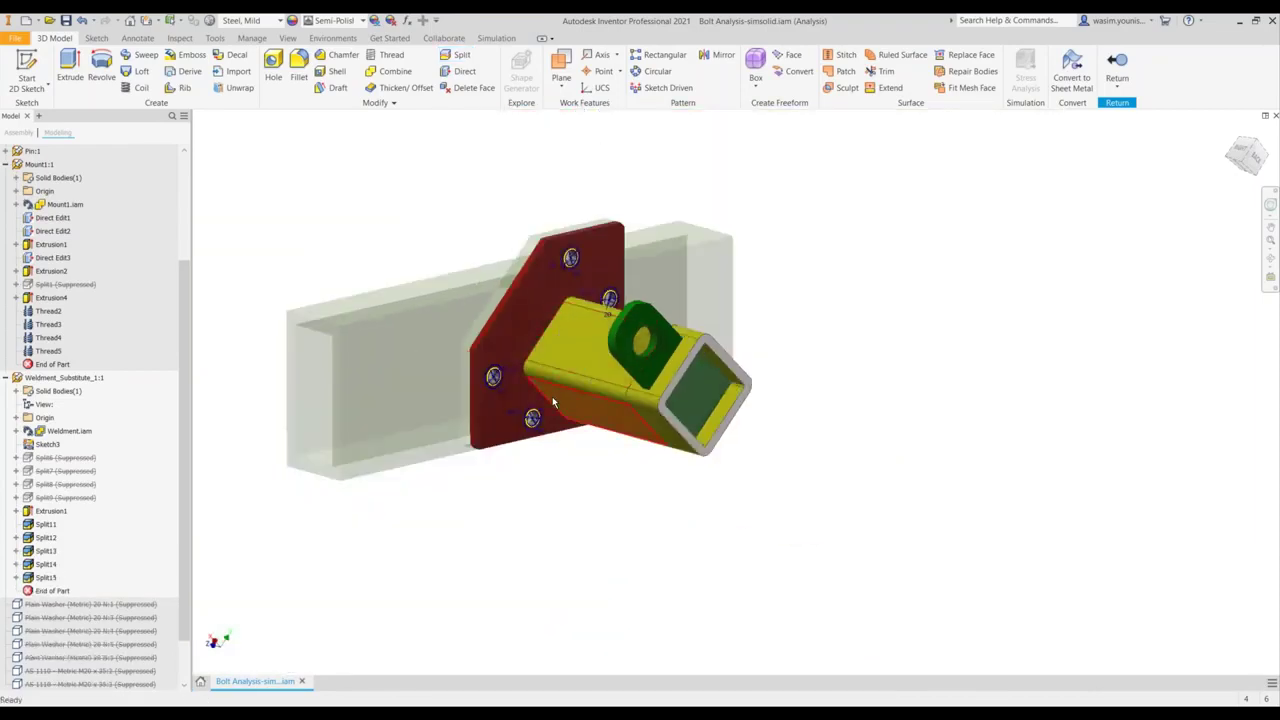
pyautogui.keyDown('shift'); pyautogui.moveTo(552, 396); pyautogui.dragTo(650, 368, button='middle'); pyautogui.keyUp('shift')
pyautogui.click(1118, 63)
# Edit Mount1 in place, sketch on its gusset face and project the threaded hole.
pyautogui.keyDown('shift'); pyautogui.moveTo(736, 404); pyautogui.dragTo(849, 454, button='middle'); pyautogui.keyUp('shift')
pyautogui.scroll(5, 564, 292)
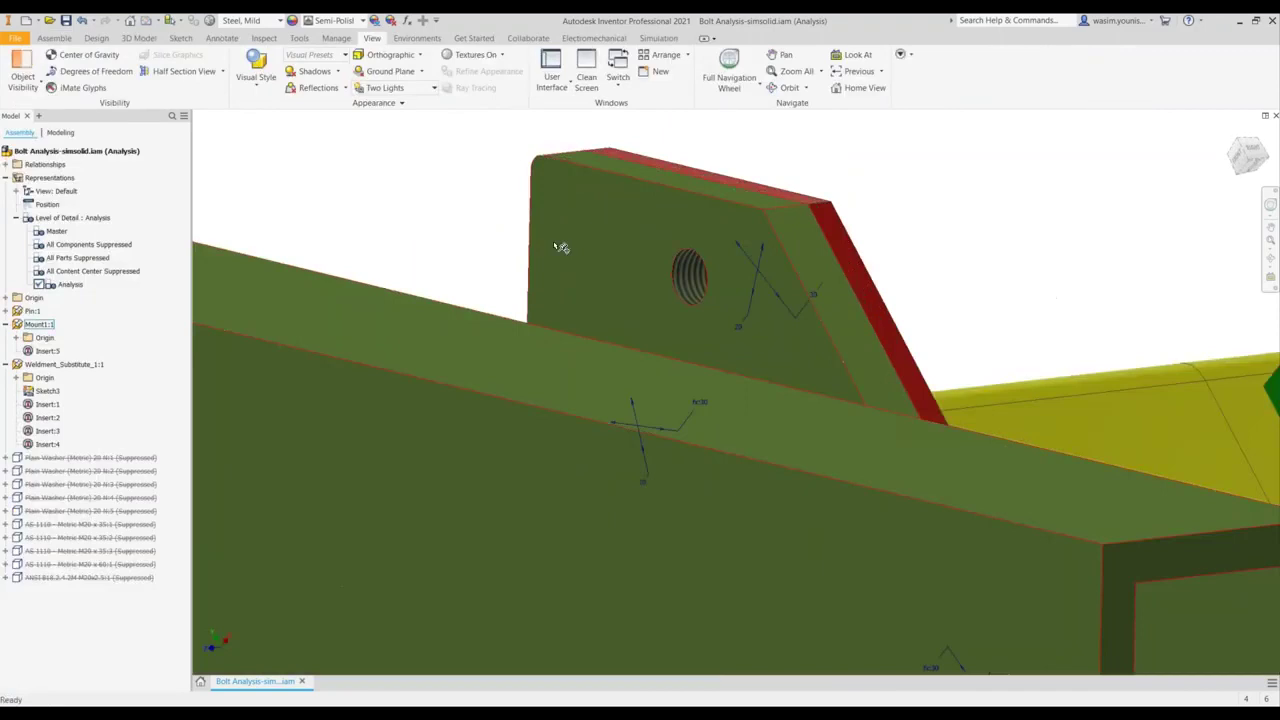
pyautogui.doubleClick(617, 267)
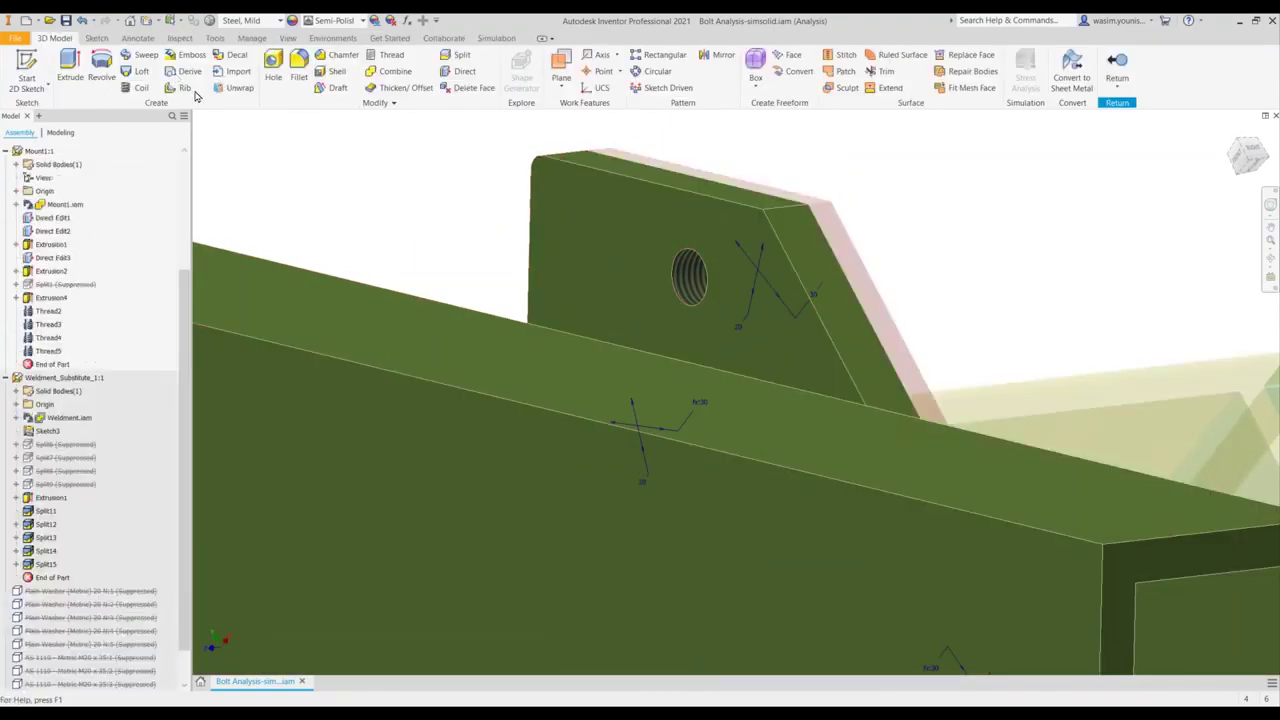
pyautogui.click(703, 238)
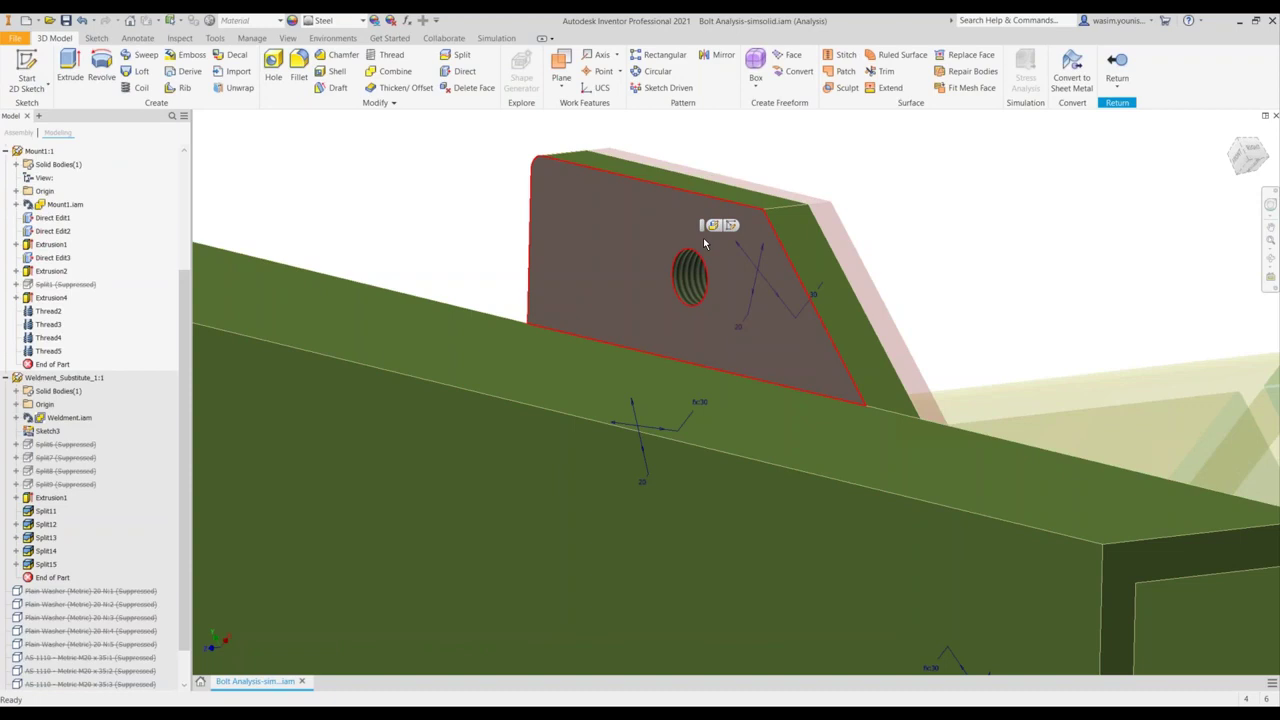
pyautogui.click(28, 65)
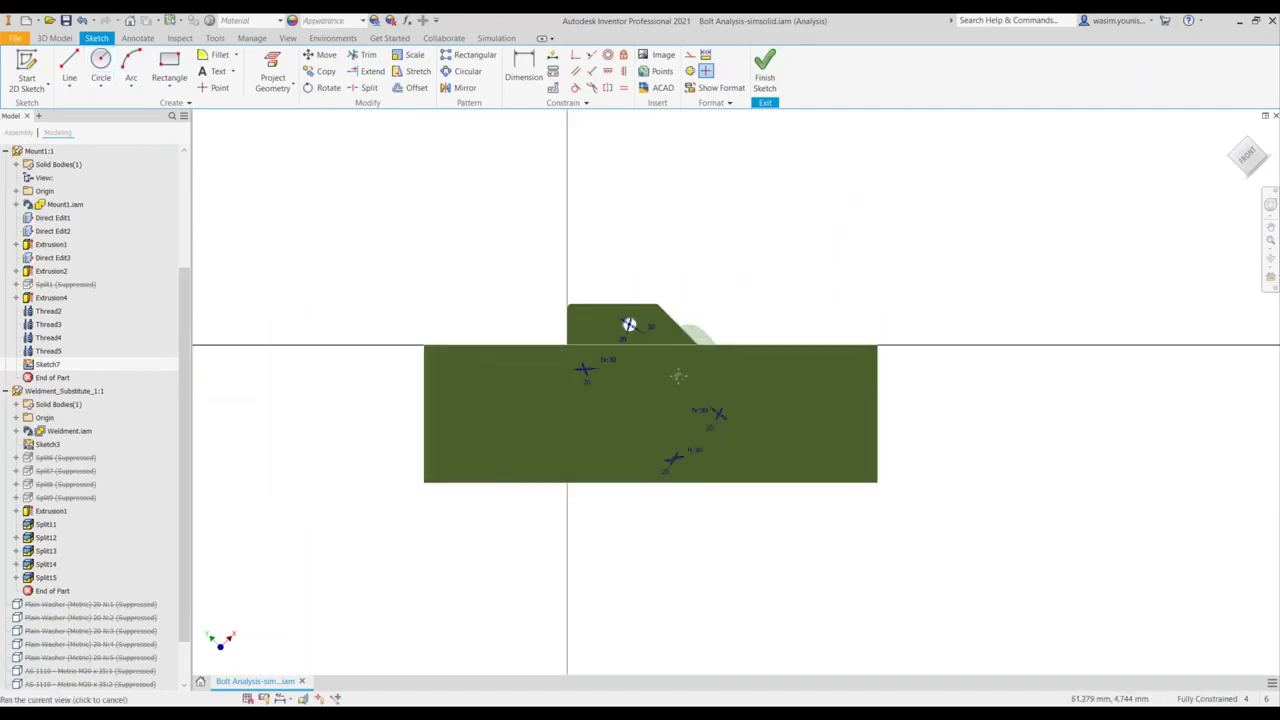
pyautogui.click(280, 75)
pyautogui.click(726, 394)
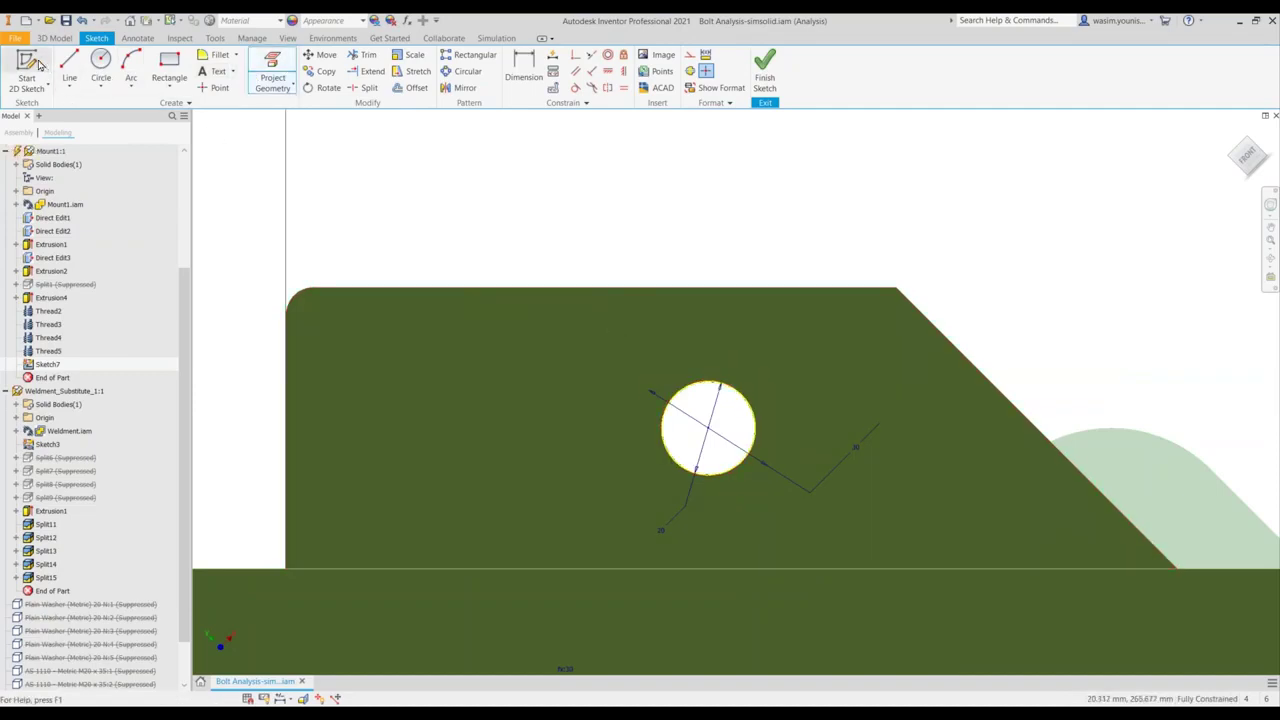
# Draw a circle of size 3 concentric with the hole and finish the sketch.
pyautogui.click(100, 62)
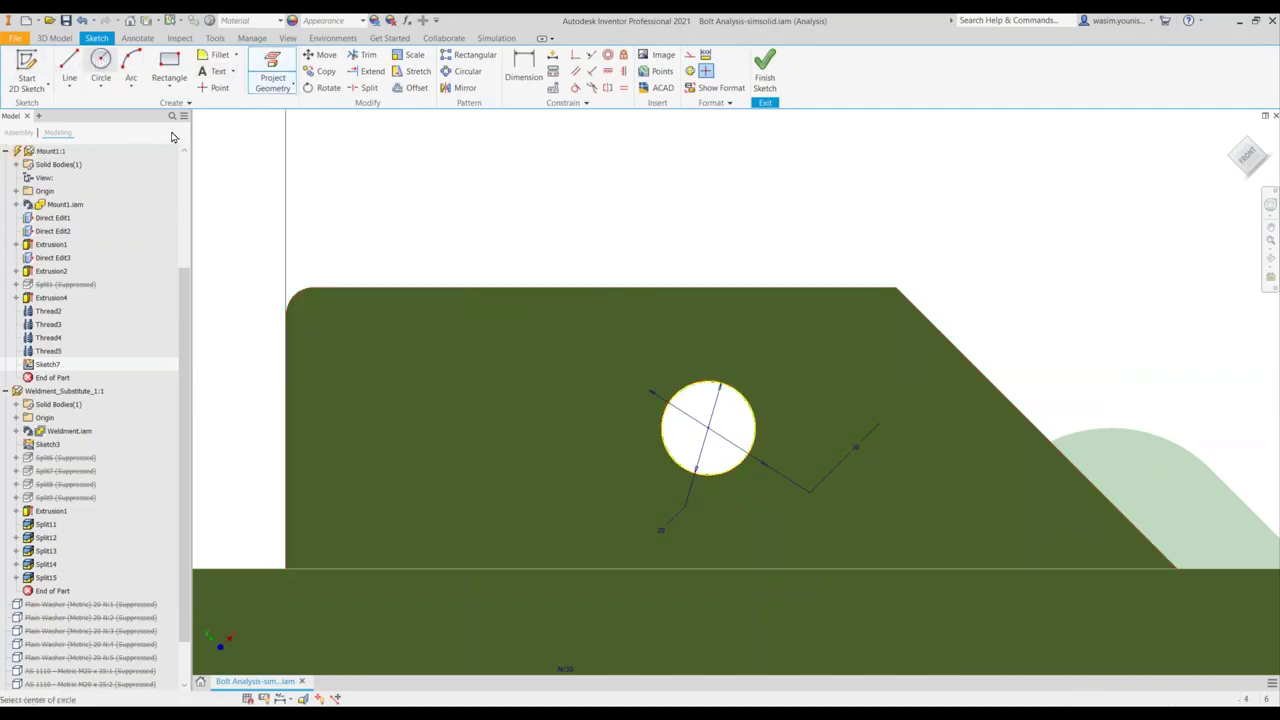
pyautogui.click(707, 428)
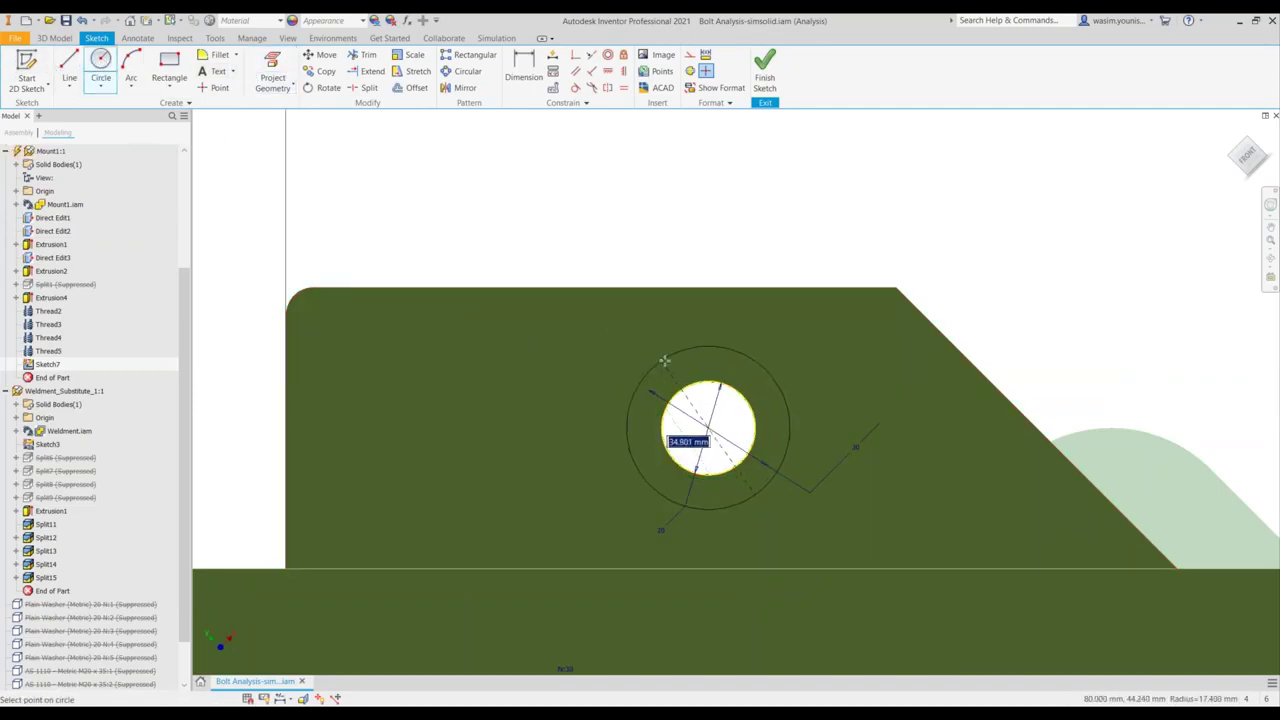
pyautogui.write('38')
pyautogui.press('Return')
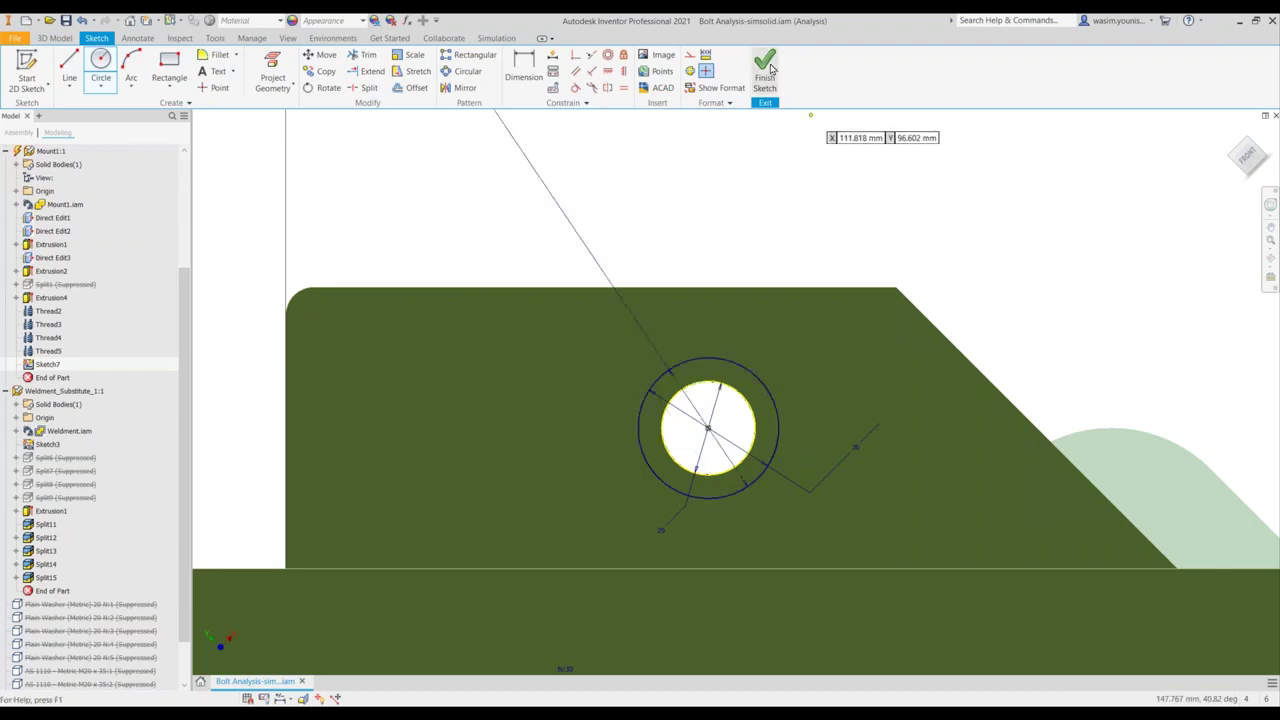
pyautogui.moveTo(780, 135)
pyautogui.keyDown('shift'); pyautogui.mouseDown(button='middle')
pyautogui.moveTo(766, 171)
pyautogui.moveTo(727, 181)
pyautogui.mouseUp(button='middle'); pyautogui.keyUp('shift')
pyautogui.click(764, 77)
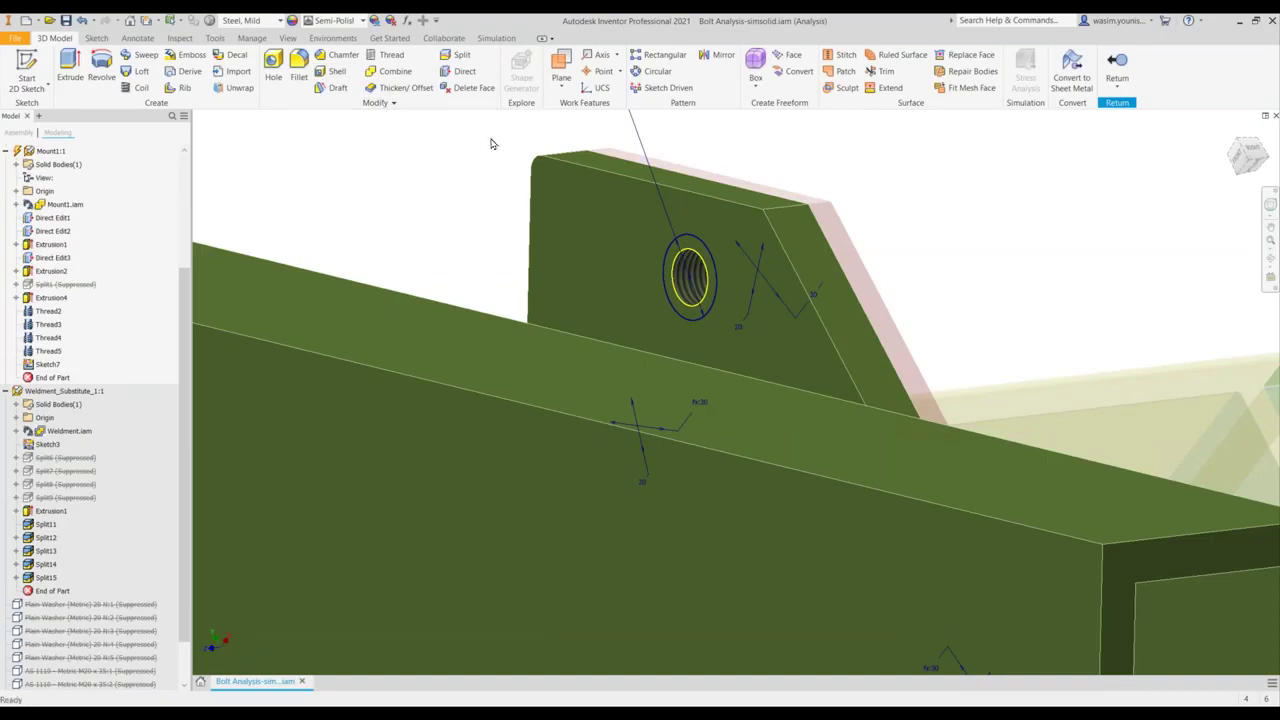
# Split the gusset face along the new ring.
pyautogui.moveTo(491, 137); pyautogui.dragTo(501, 166, button='middle')
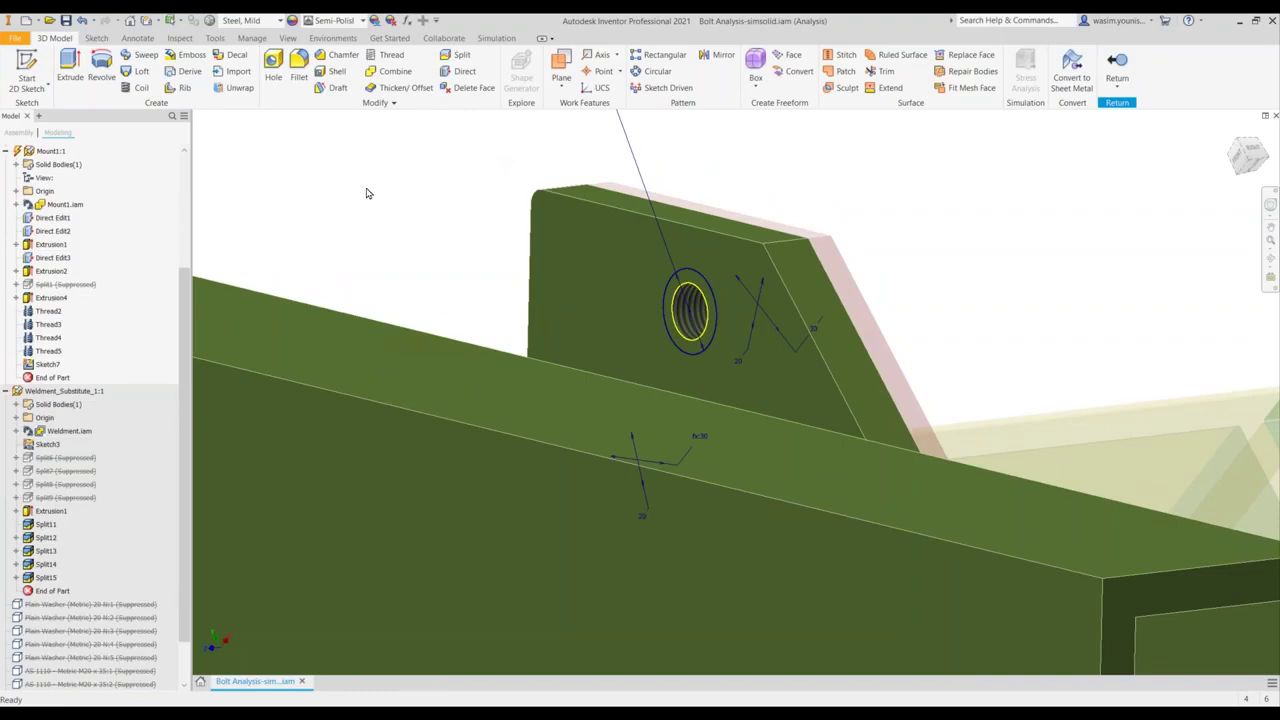
pyautogui.click(461, 55)
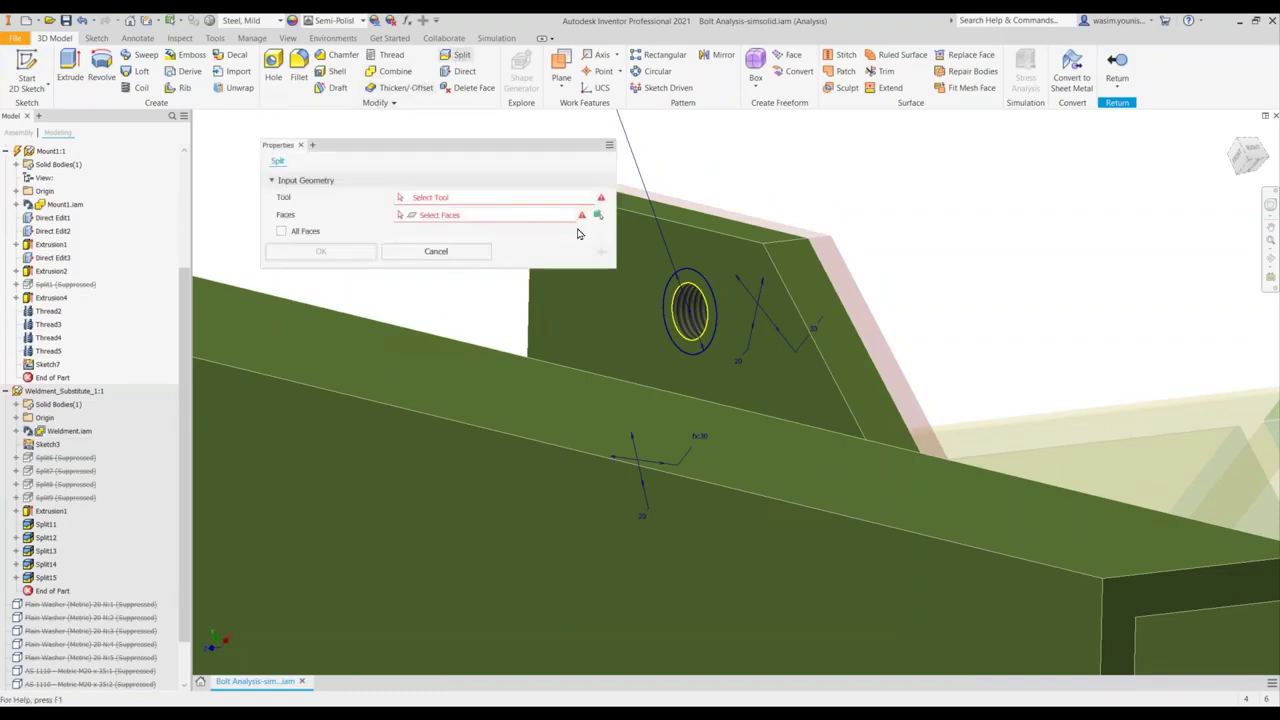
pyautogui.click(705, 270)
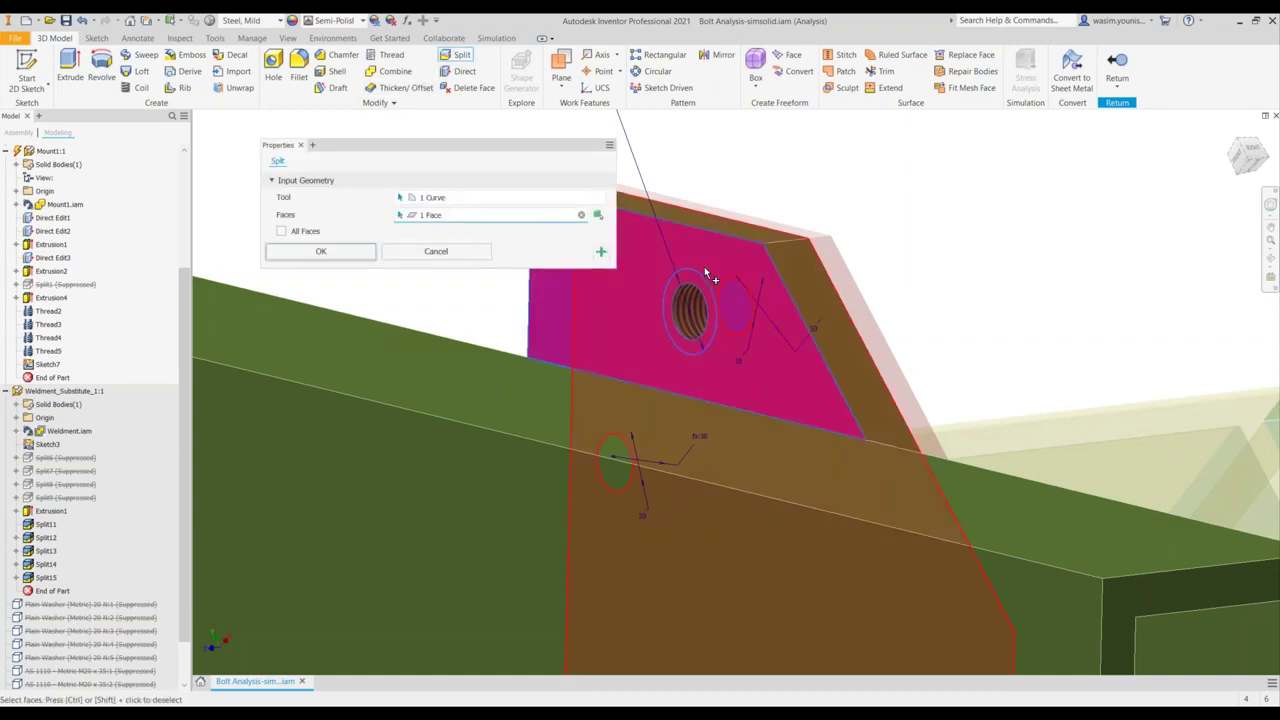
pyautogui.click(322, 251)
# Reset to the home view and return from Mount1 to the assembly.
pyautogui.scroll(-5, 562, 276)
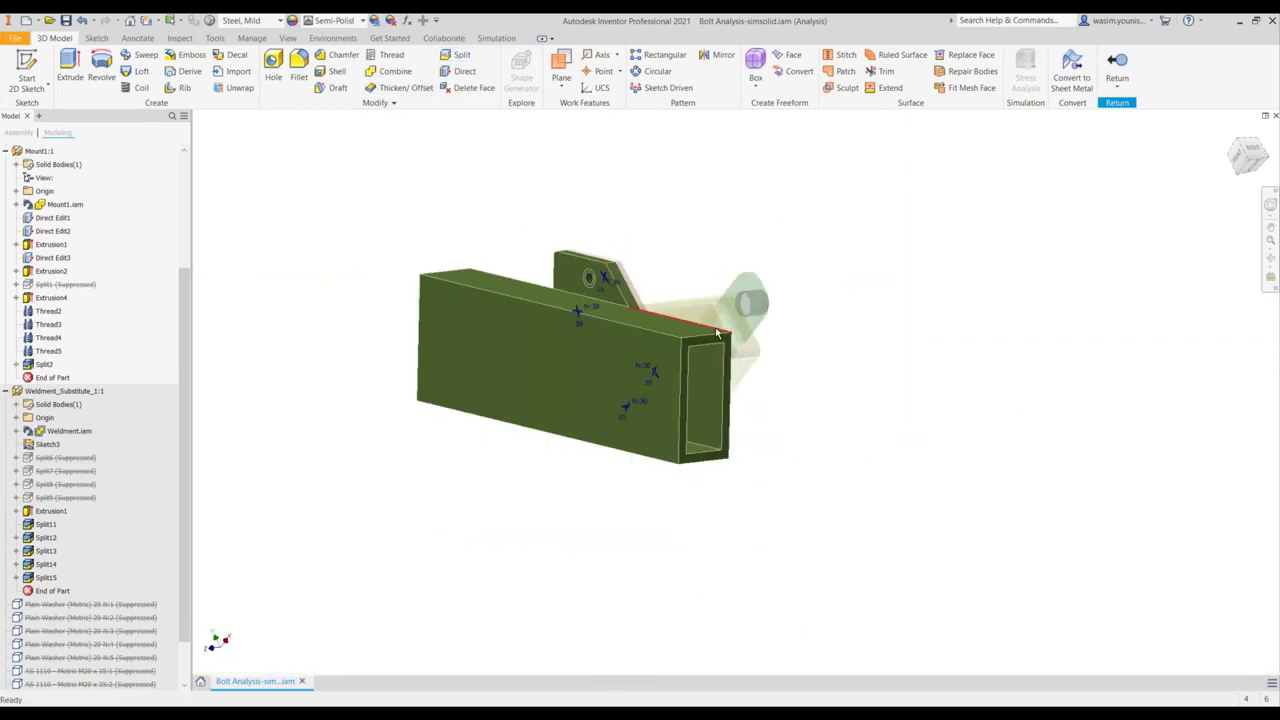
pyautogui.keyDown('shift'); pyautogui.moveTo(716, 333); pyautogui.dragTo(1231, 133, button='middle'); pyautogui.keyUp('shift')
pyautogui.click(1231, 133)
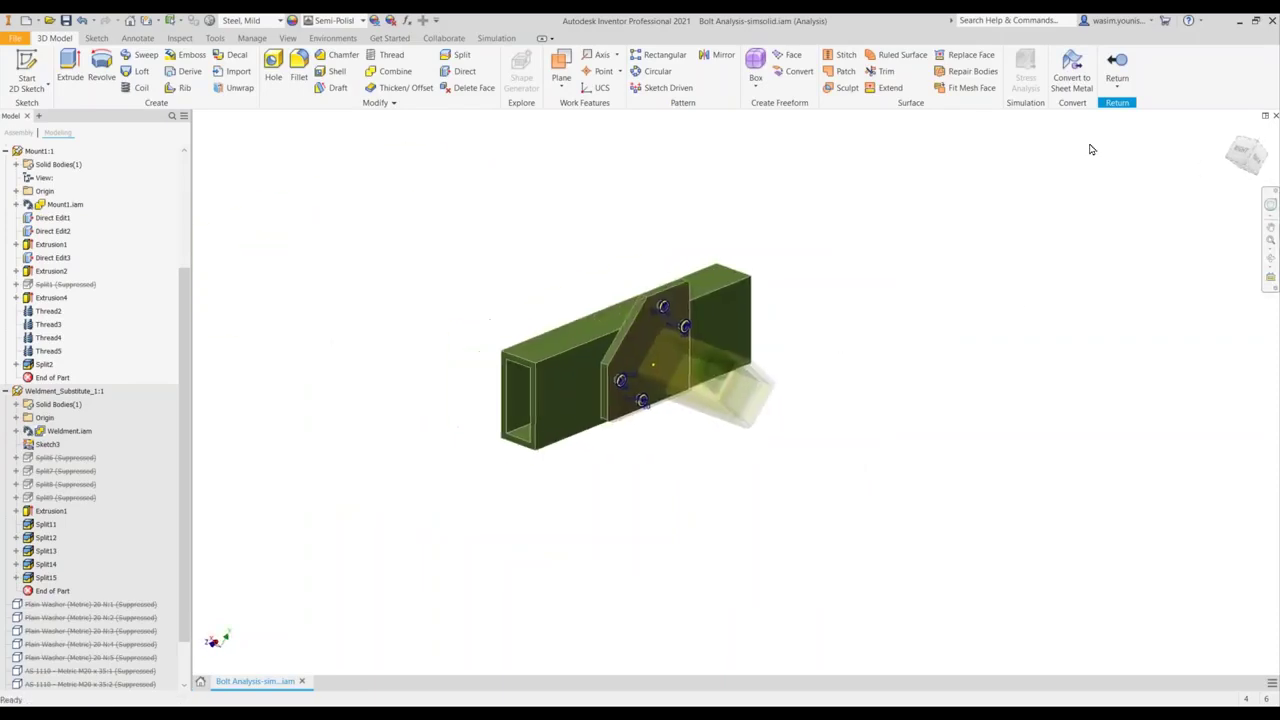
pyautogui.click(1117, 68)
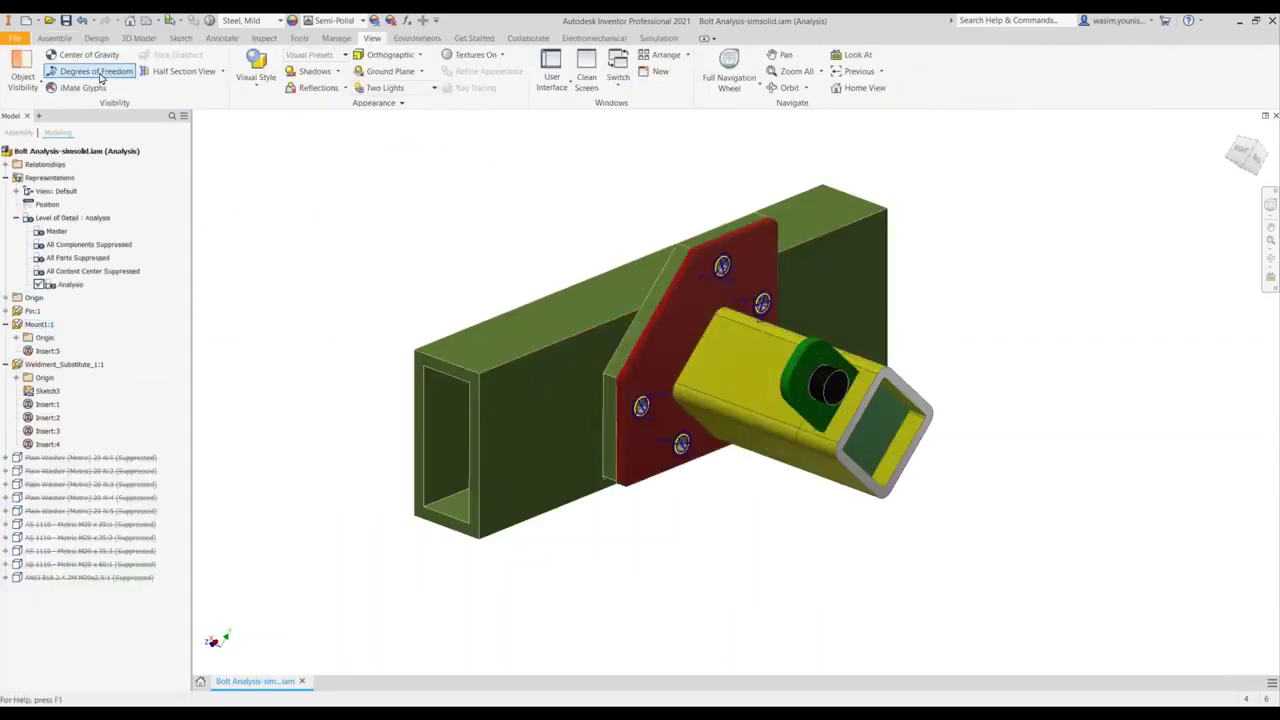
# Hide Sketch Dimensions and 3D Annotations in Object Visibility.
pyautogui.click(22, 78)
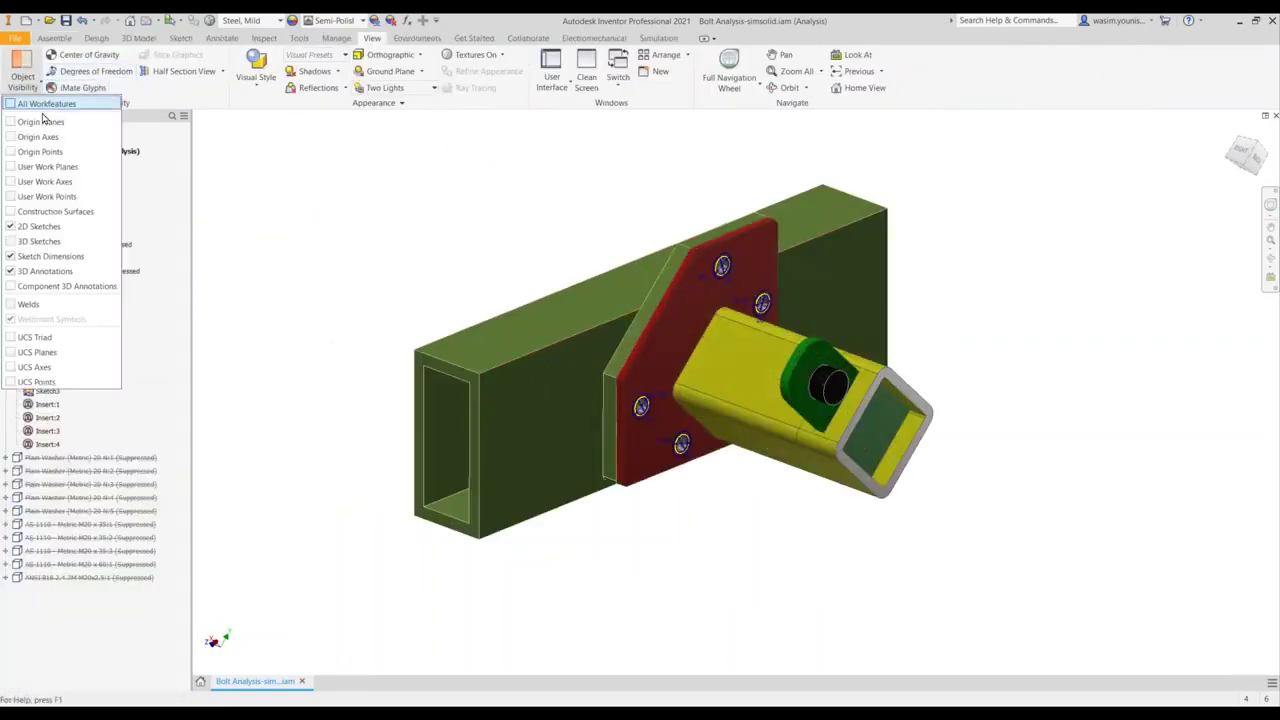
pyautogui.click(10, 257)
pyautogui.scroll(-3, 576, 322)
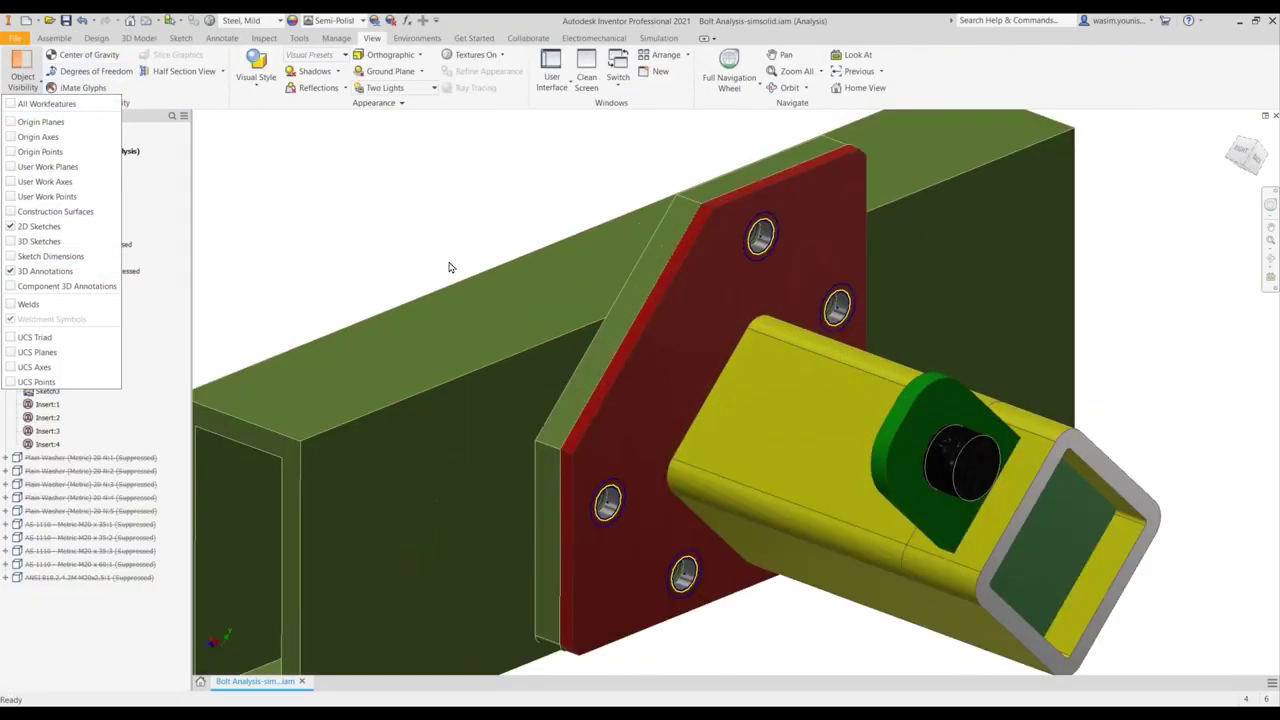
pyautogui.click(10, 271)
pyautogui.click(366, 209)
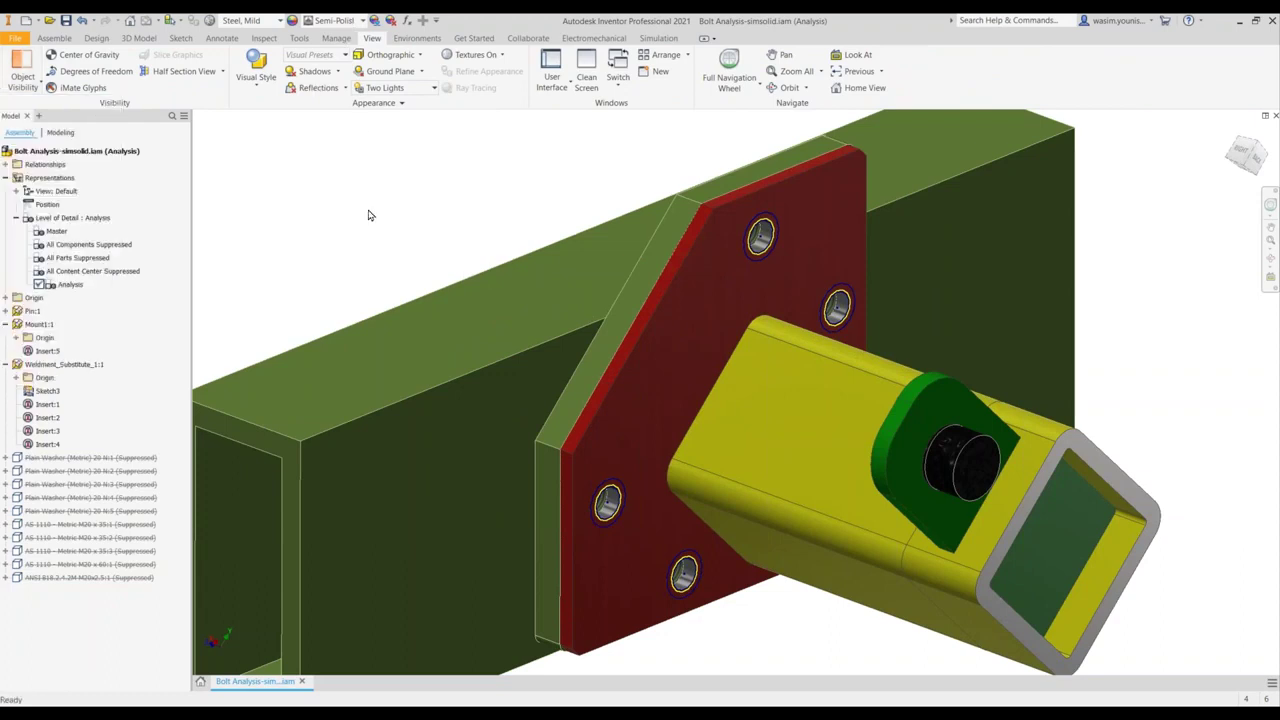
# Open Autodesk Inventor Nastran and expand Solid 1 to check its Steel, Mild material.
pyautogui.click(416, 38)
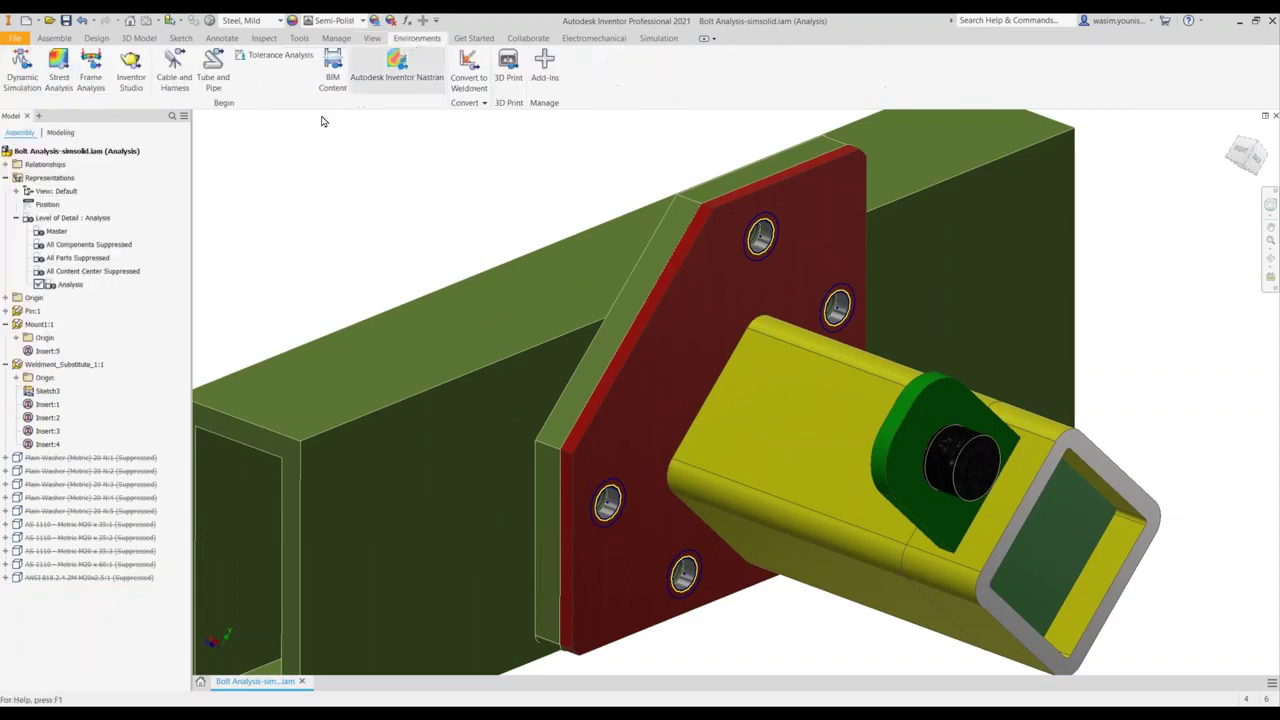
pyautogui.click(394, 74)
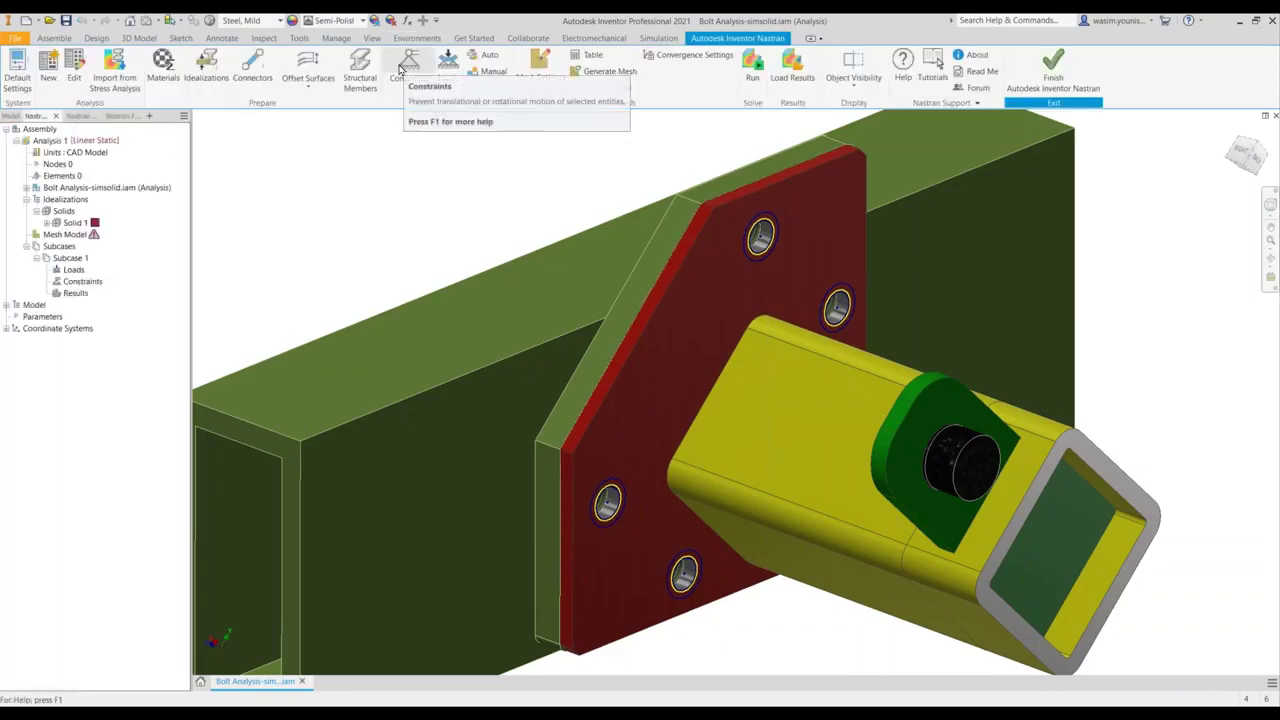
pyautogui.click(46, 223)
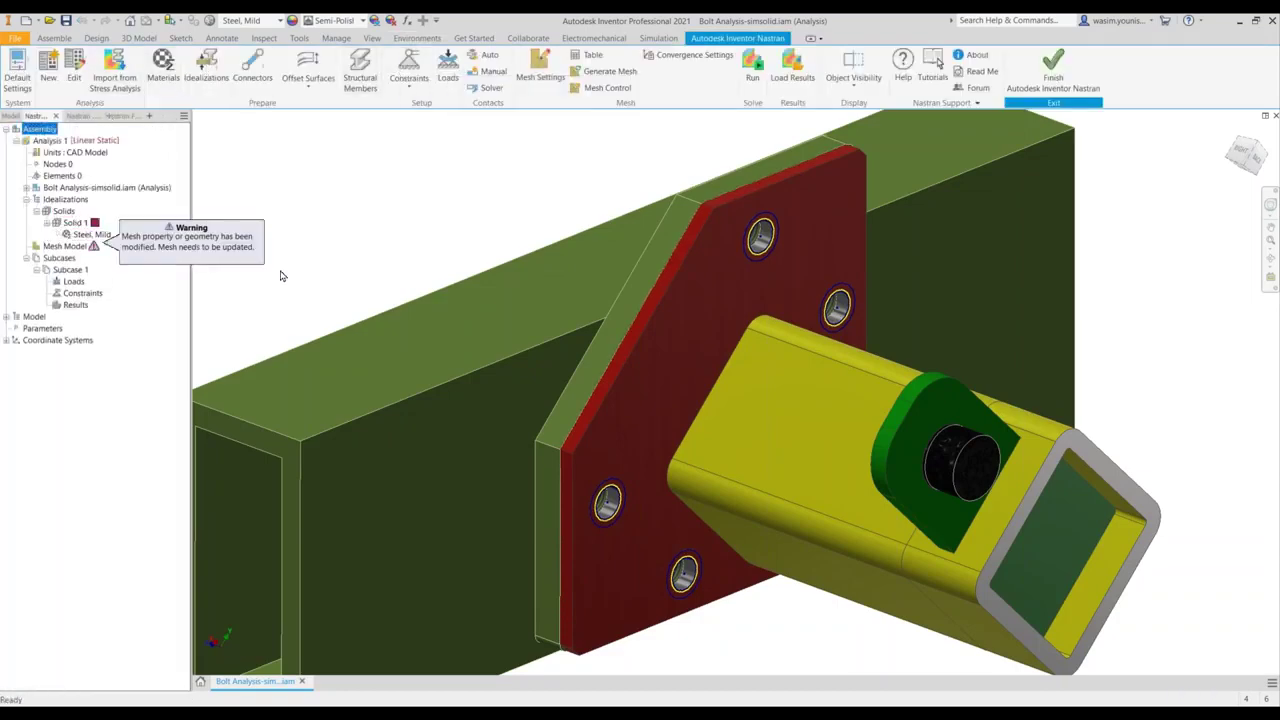
pyautogui.moveTo(403, 265); pyautogui.dragTo(460, 266, button='middle')
pyautogui.scroll(-3, 459, 265)
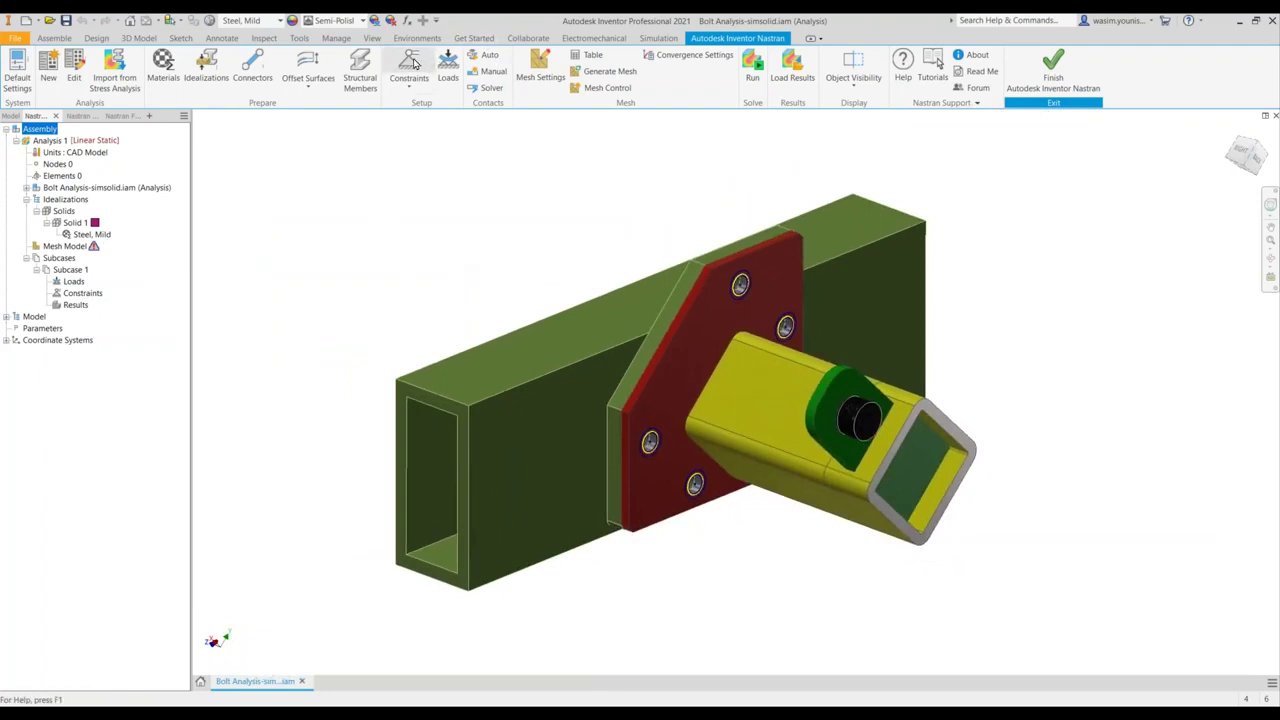
# Create a new connector of type Bolt.
pyautogui.click(252, 78)
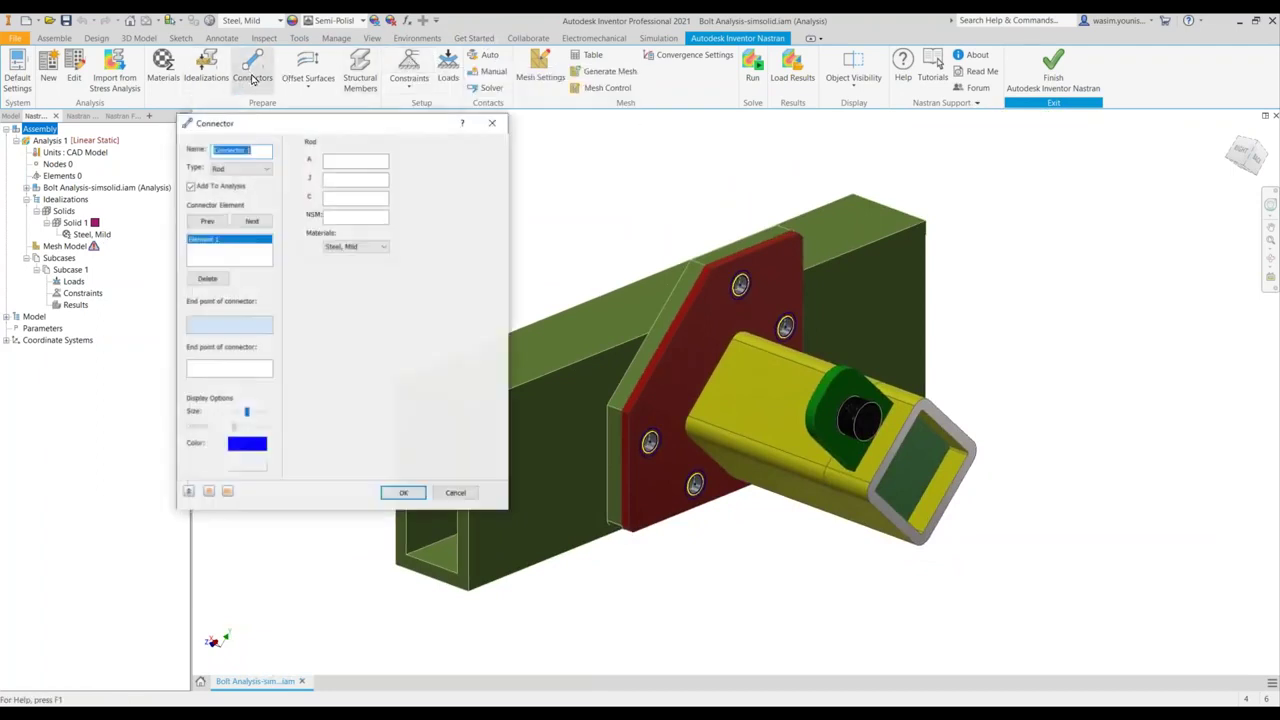
pyautogui.click(267, 172)
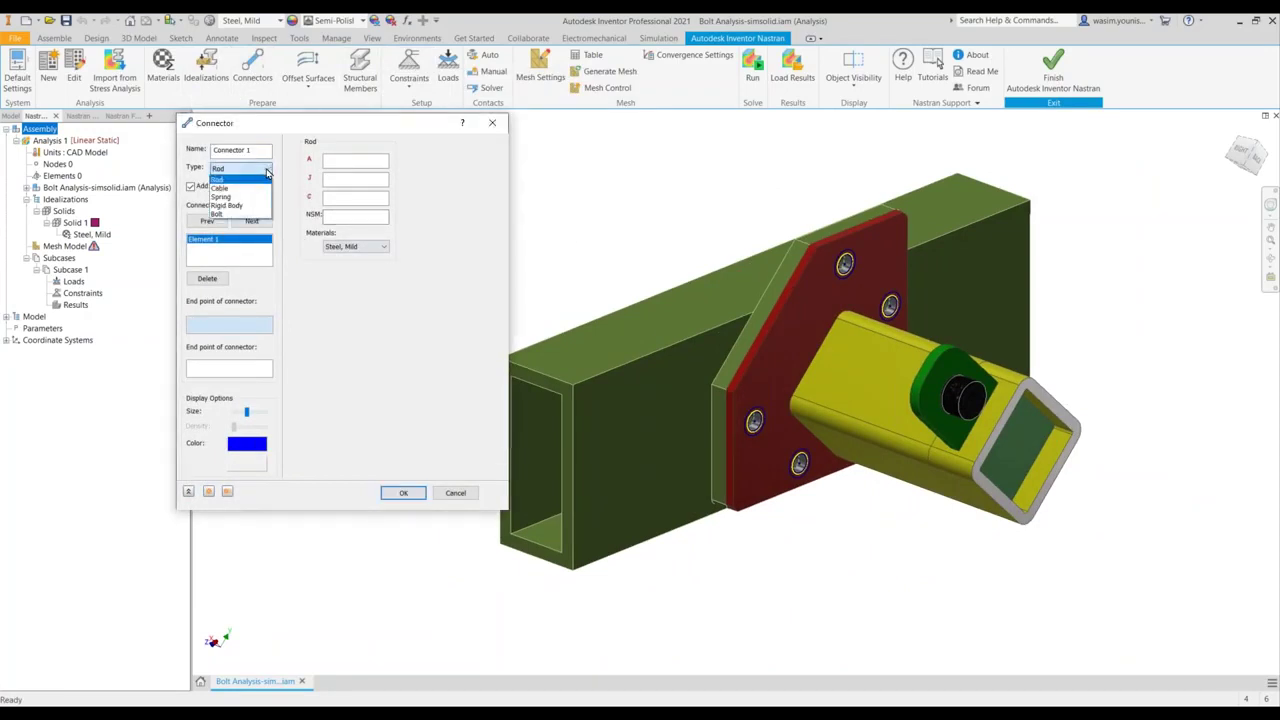
pyautogui.click(217, 215)
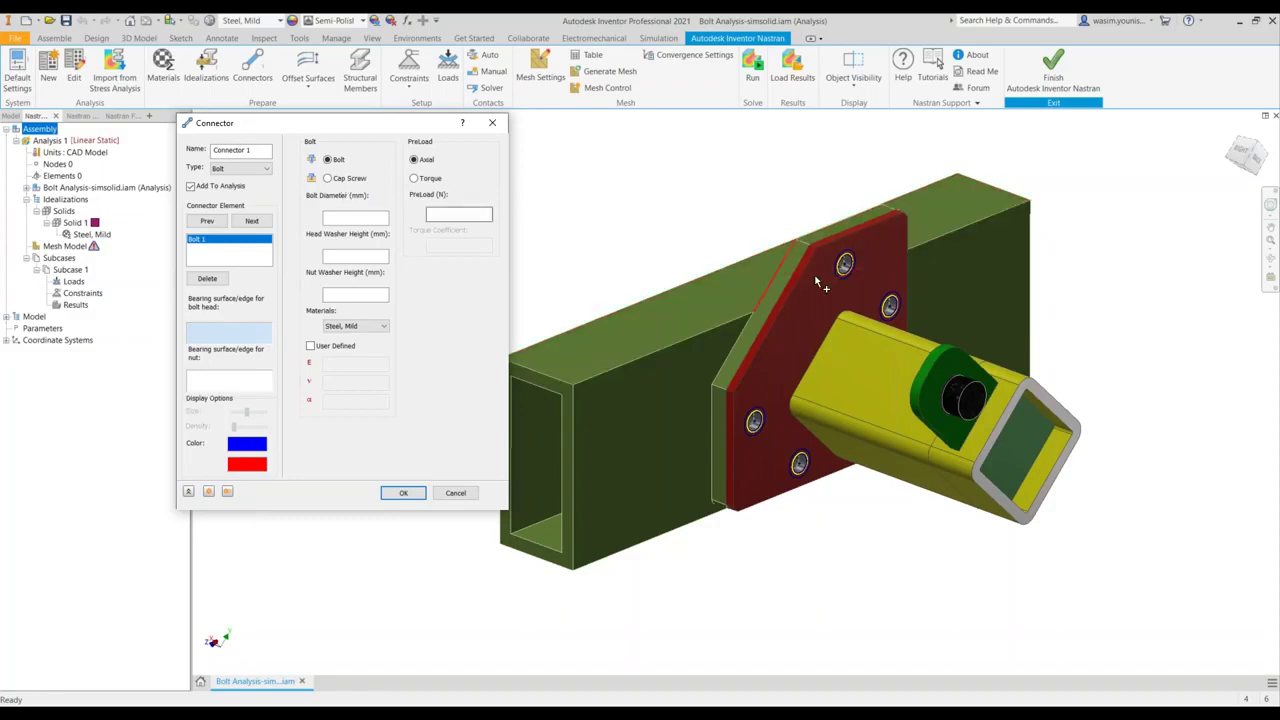
# Pick the red plate's upper hole as head bearing face and the threaded hole as nut face.
pyautogui.keyDown('shift'); pyautogui.moveTo(889, 305); pyautogui.dragTo(769, 289, button='middle'); pyautogui.keyUp('shift')
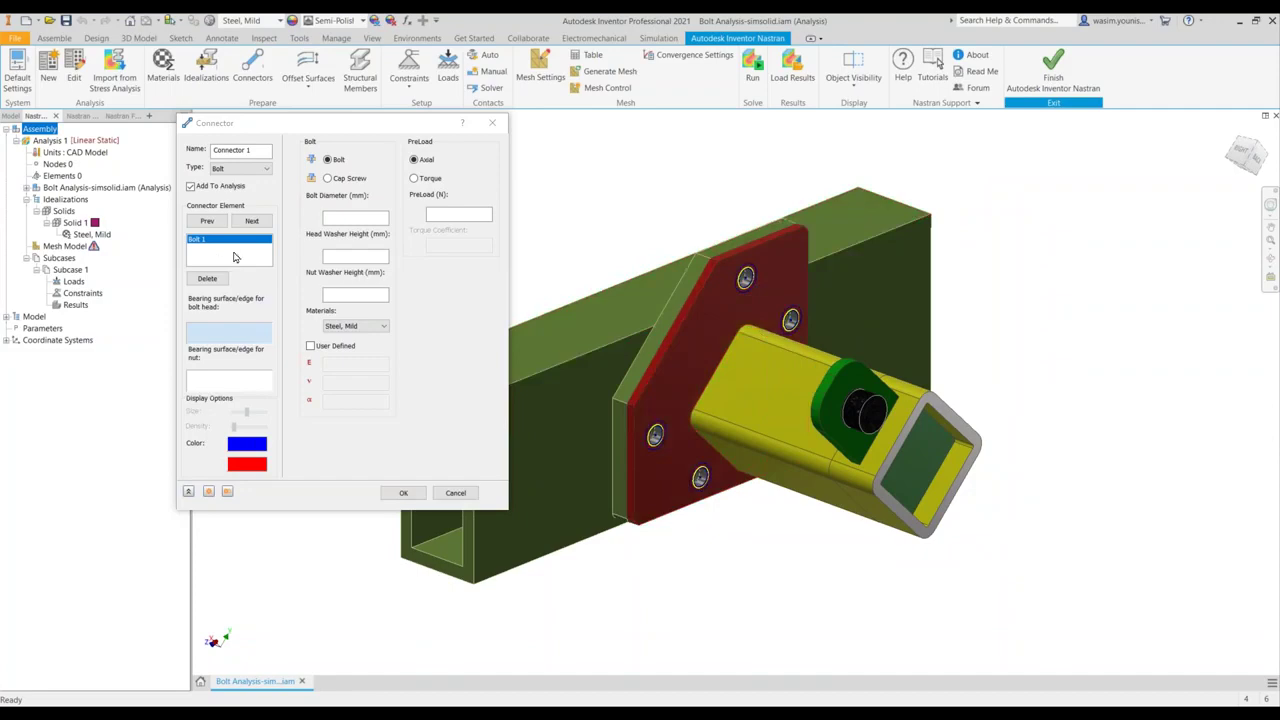
pyautogui.scroll(5, 777, 322)
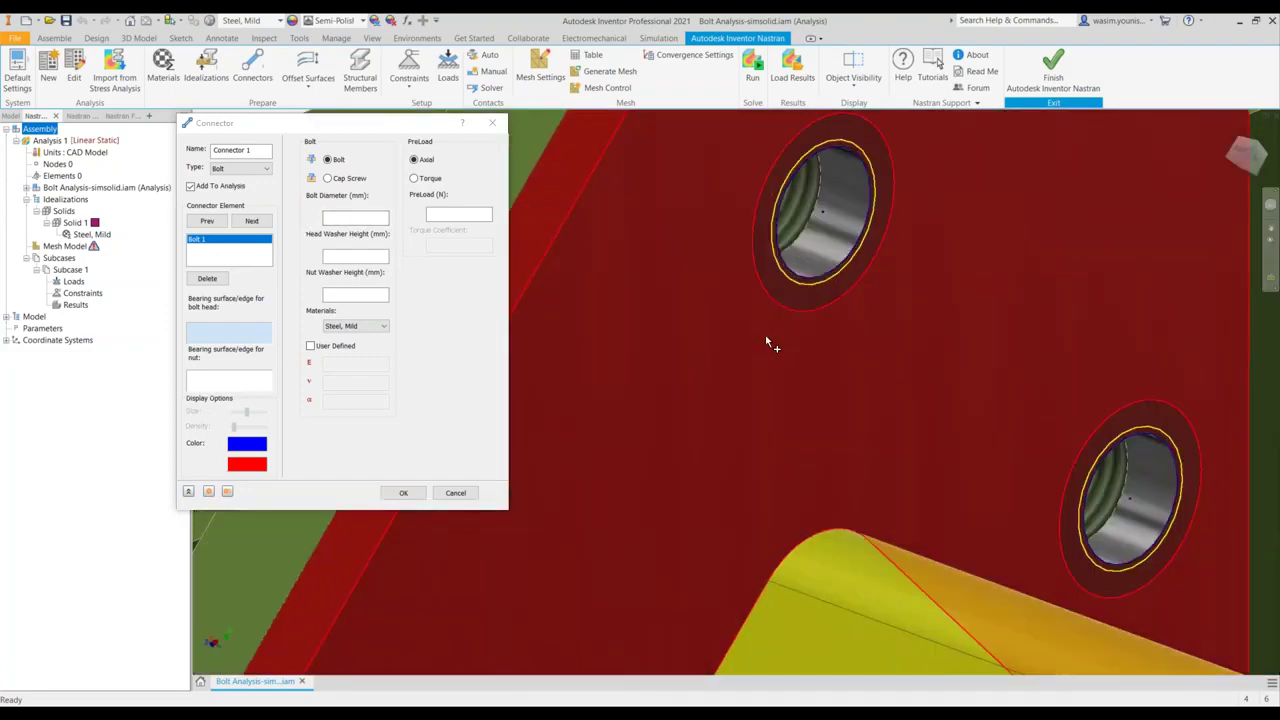
pyautogui.click(795, 280)
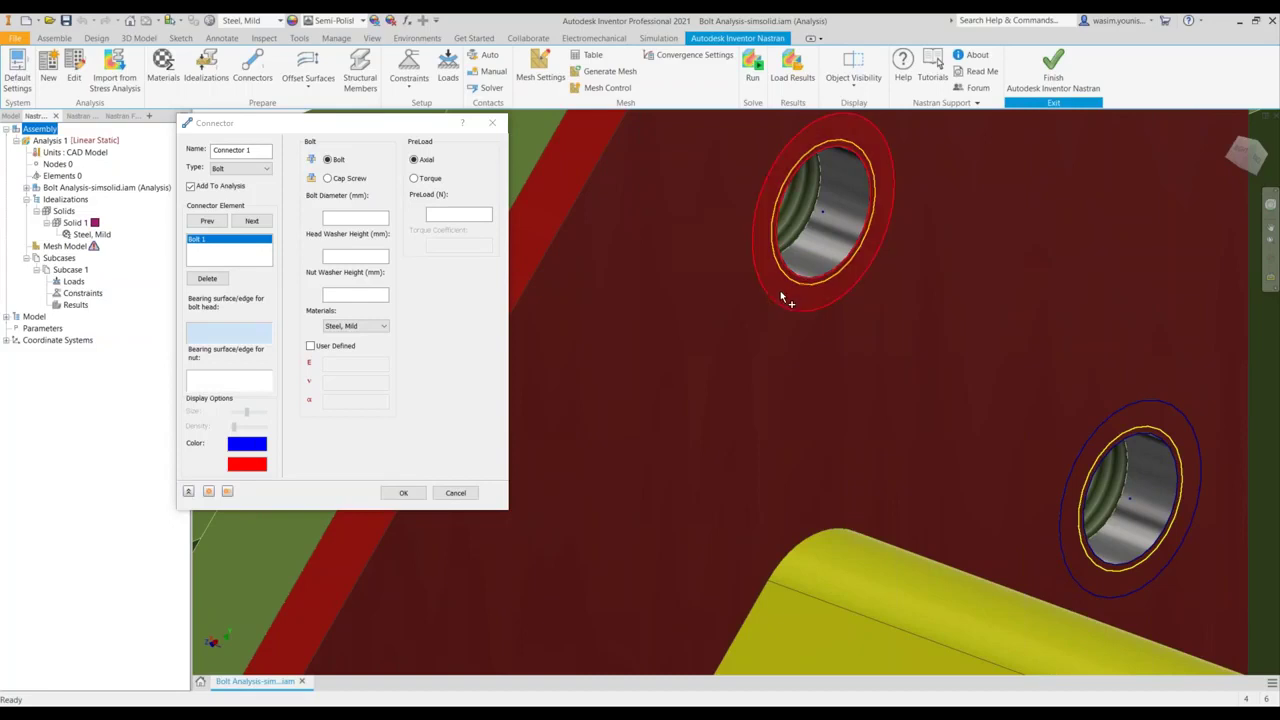
pyautogui.click(785, 296)
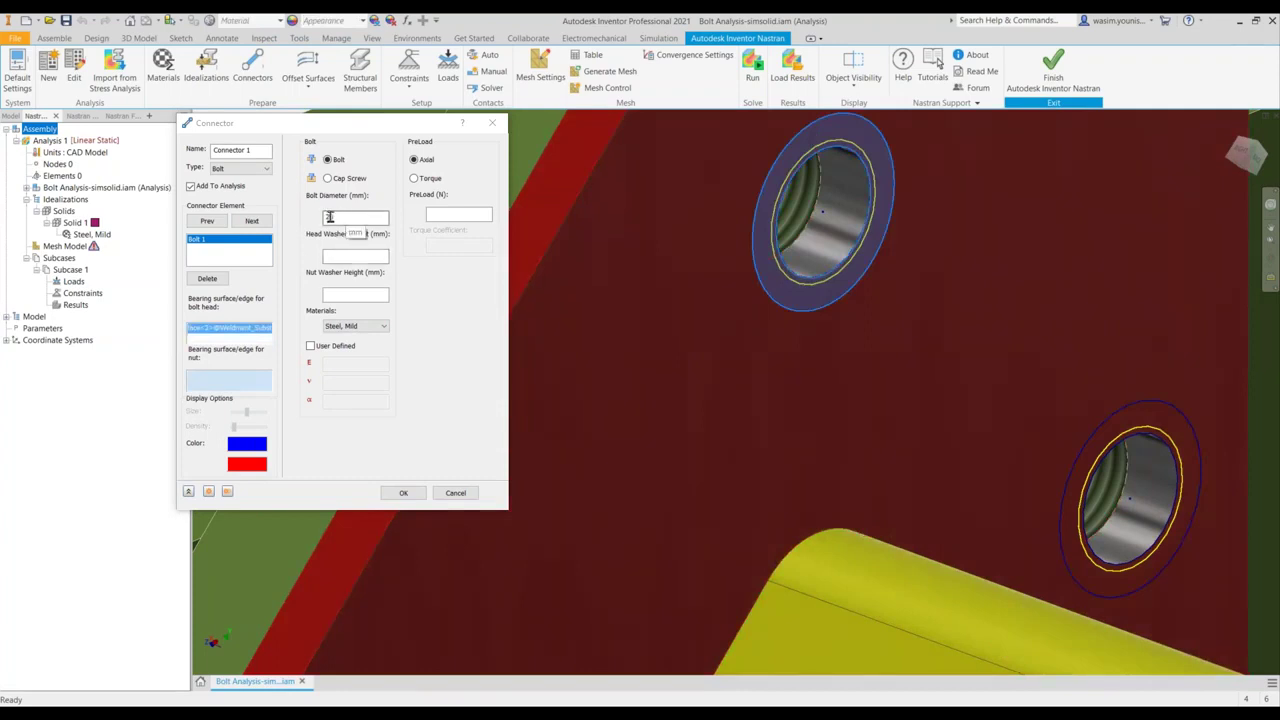
pyautogui.scroll(-5, 880, 316)
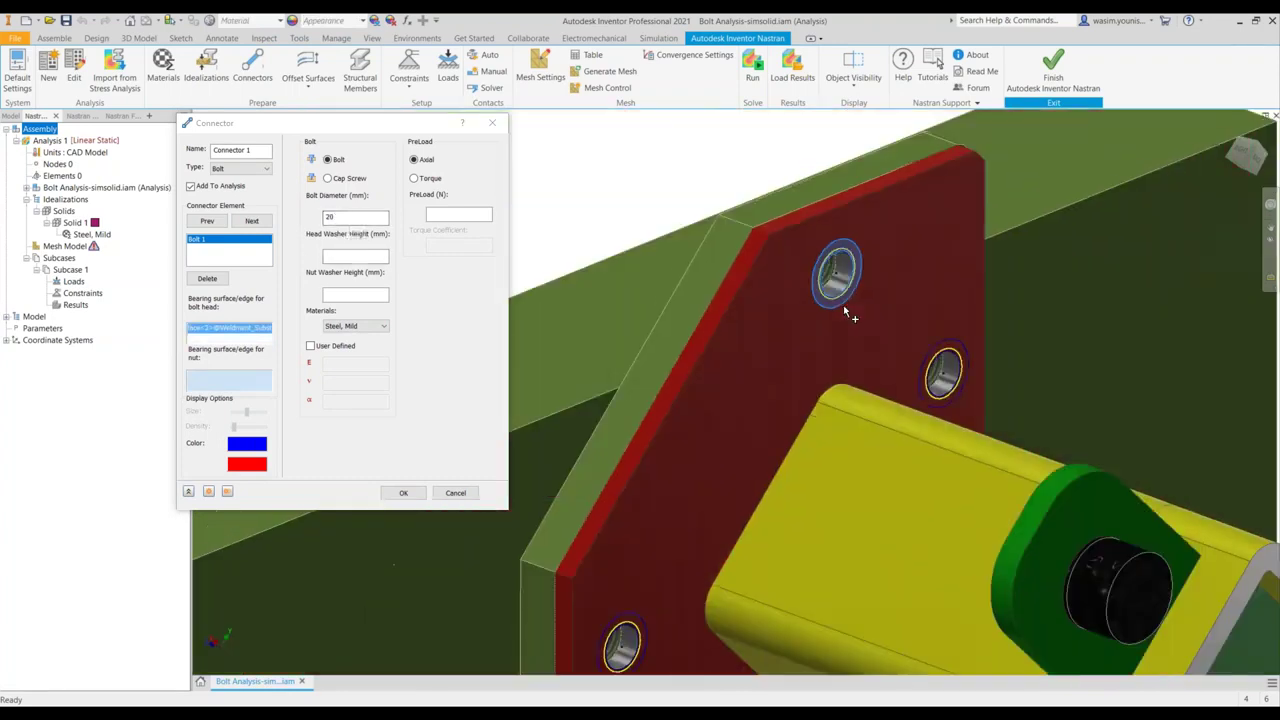
pyautogui.keyDown('shift'); pyautogui.moveTo(795, 320); pyautogui.dragTo(867, 264, button='middle'); pyautogui.keyUp('shift')
pyautogui.scroll(5, 710, 350)
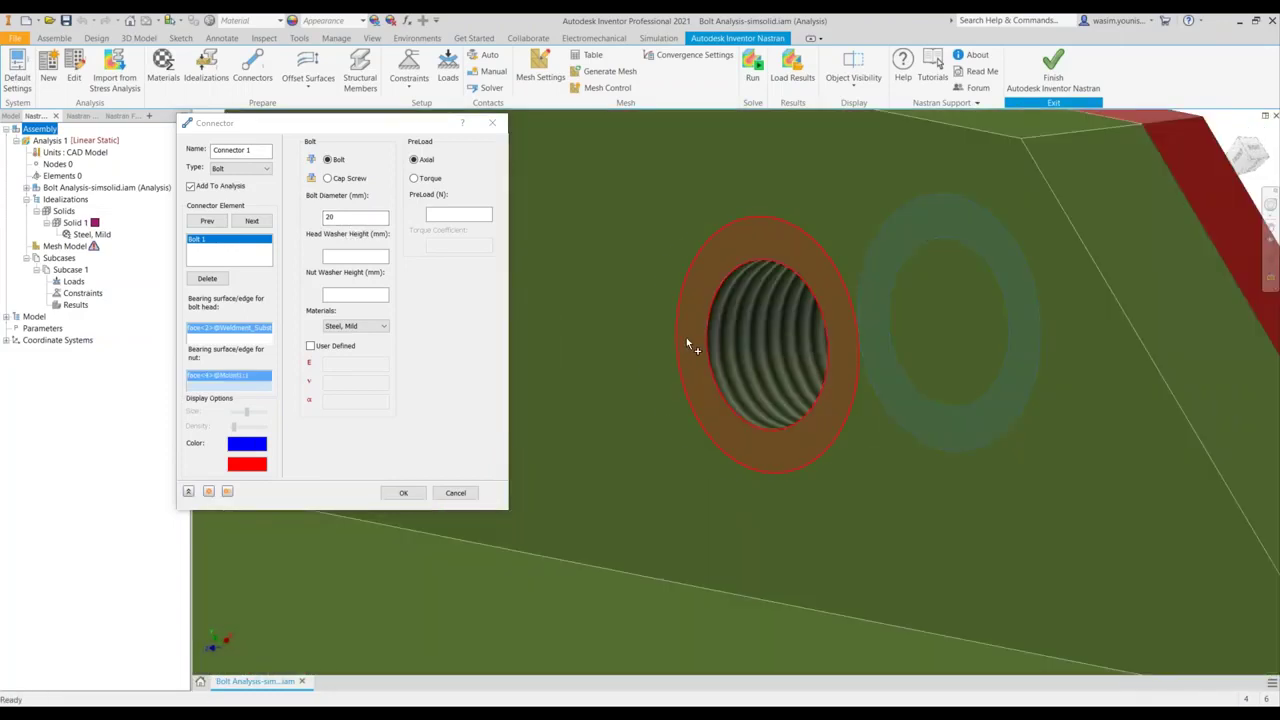
pyautogui.click(686, 337)
# Enter washer heights 4 and 4 and set an axial preload for the 16000 N force.
pyautogui.scroll(-5, 780, 354)
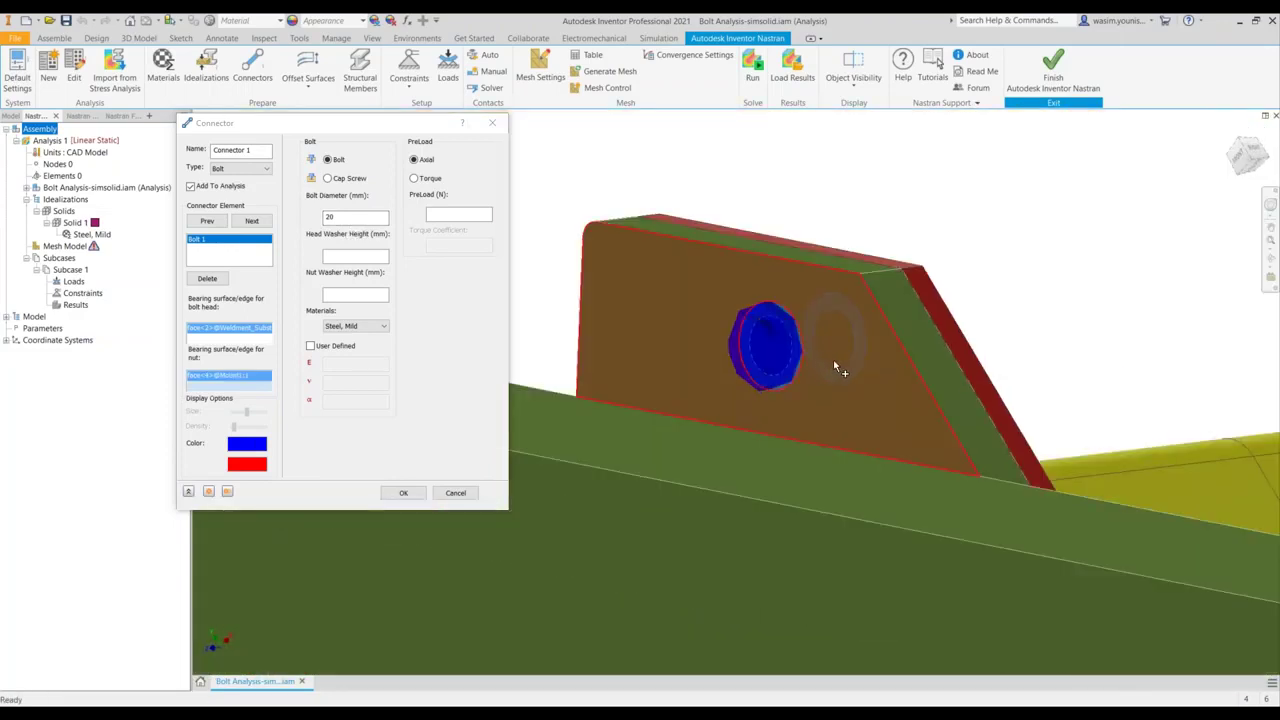
pyautogui.keyDown('shift'); pyautogui.moveTo(890, 366); pyautogui.dragTo(900, 390, button='middle'); pyautogui.keyUp('shift')
pyautogui.click(342, 254)
pyautogui.write('4')
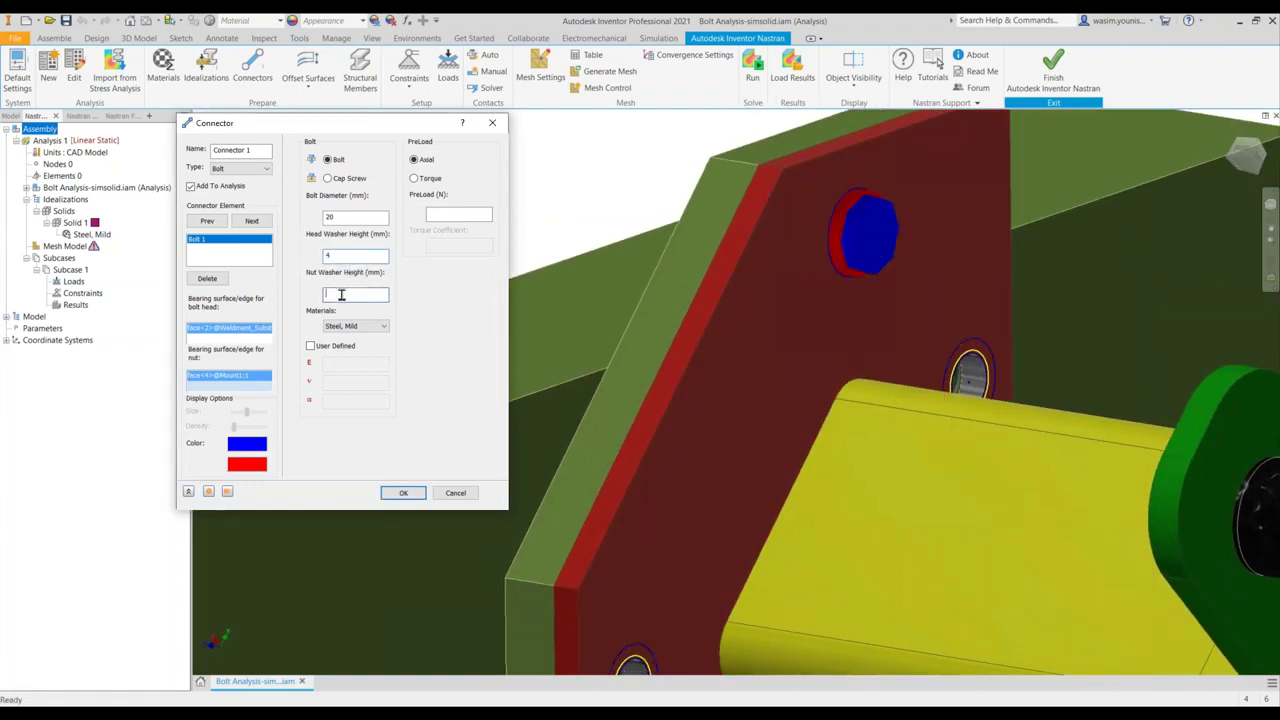
pyautogui.write('4')
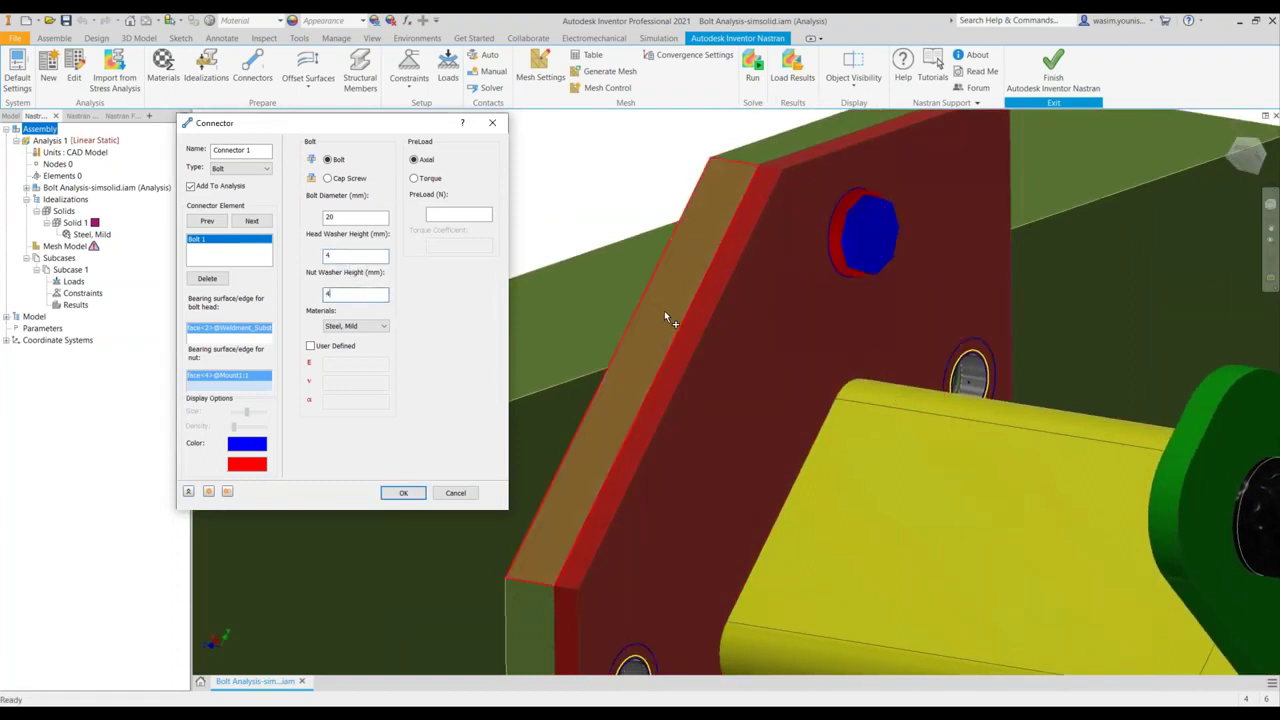
pyautogui.press('F6')
pyautogui.keyDown('shift'); pyautogui.moveTo(717, 288); pyautogui.dragTo(488, 325, button='middle'); pyautogui.keyUp('shift')
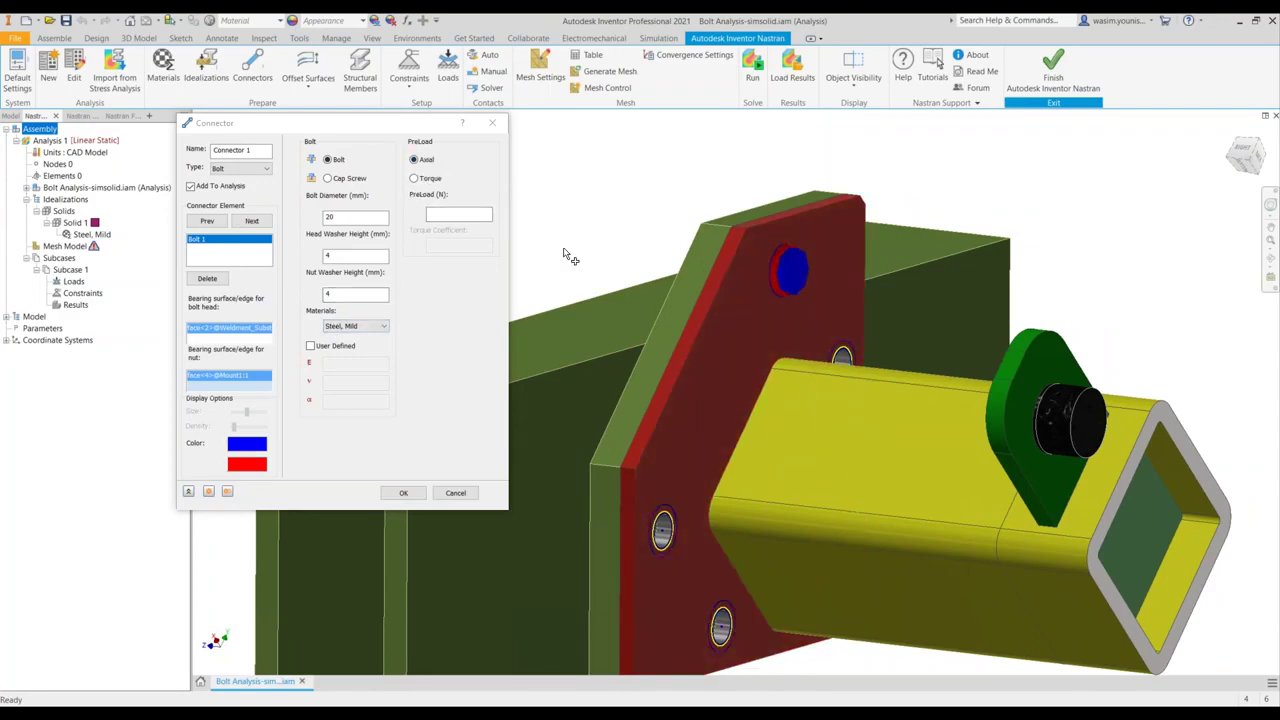
pyautogui.click(414, 179)
pyautogui.click(413, 160)
pyautogui.click(455, 215)
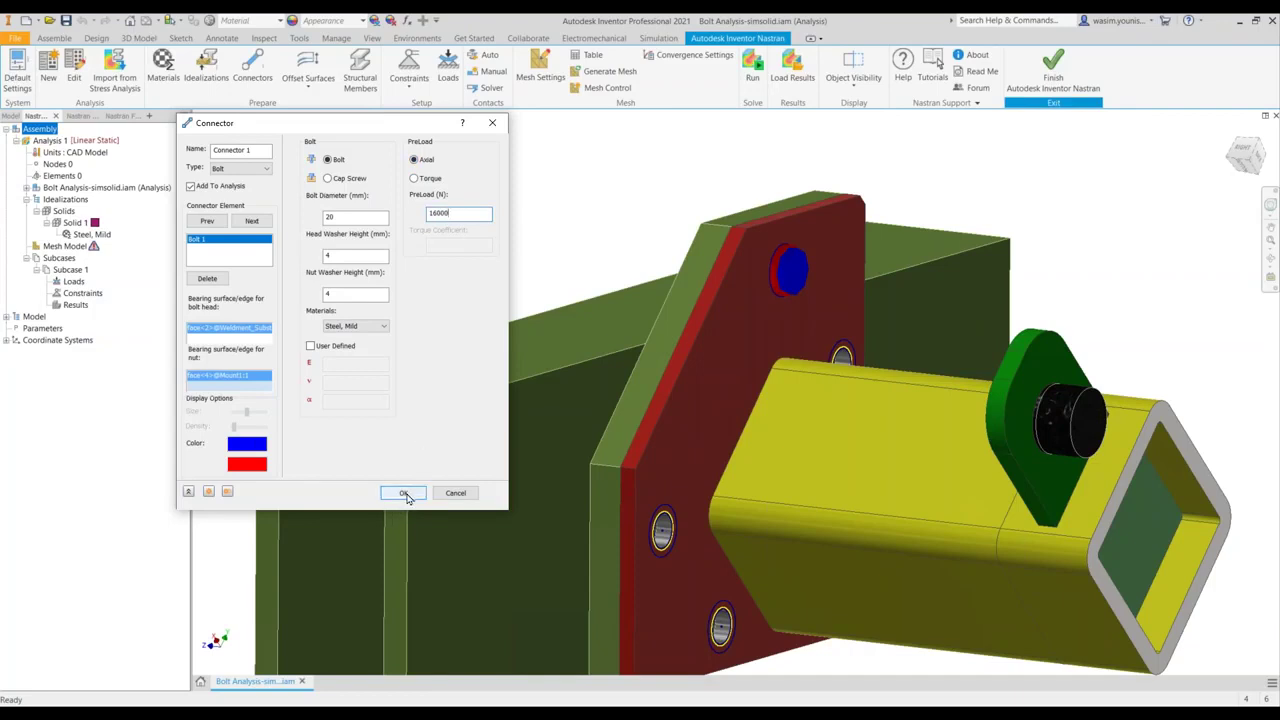
# Create Connector 1, then start a second connector of type Bolt > Cap Screw.
pyautogui.click(403, 492)
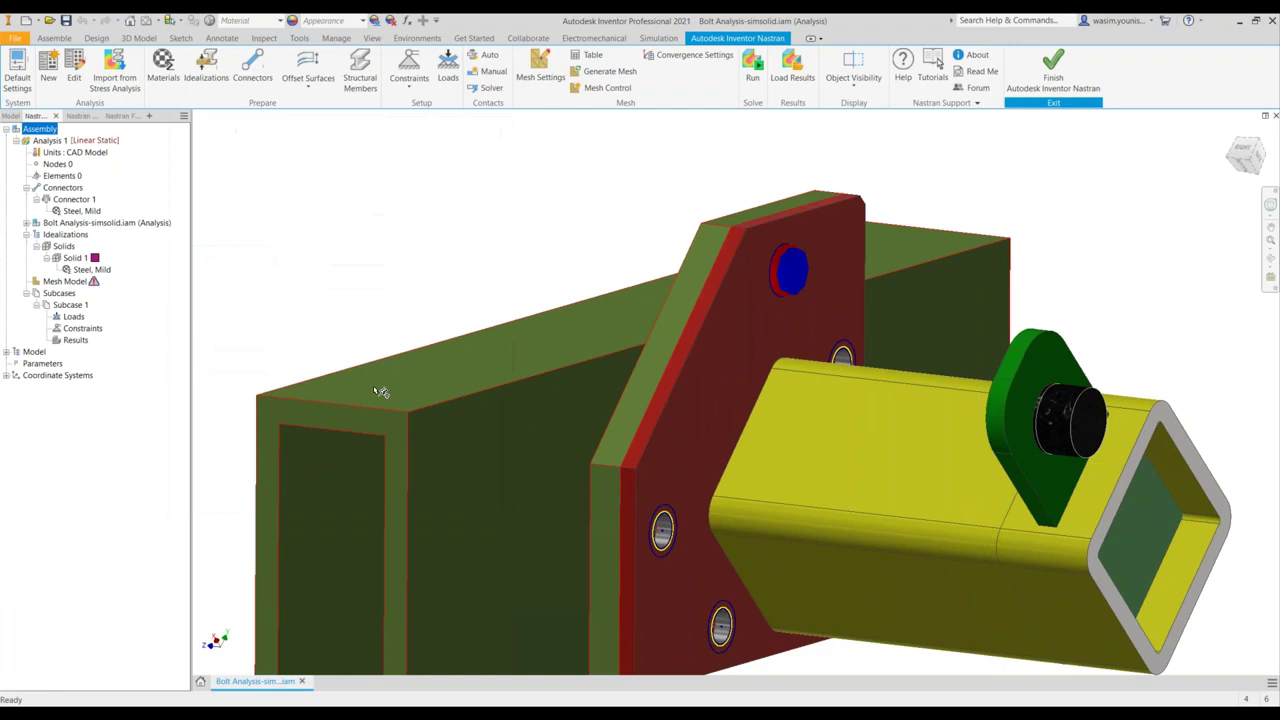
pyautogui.click(252, 70)
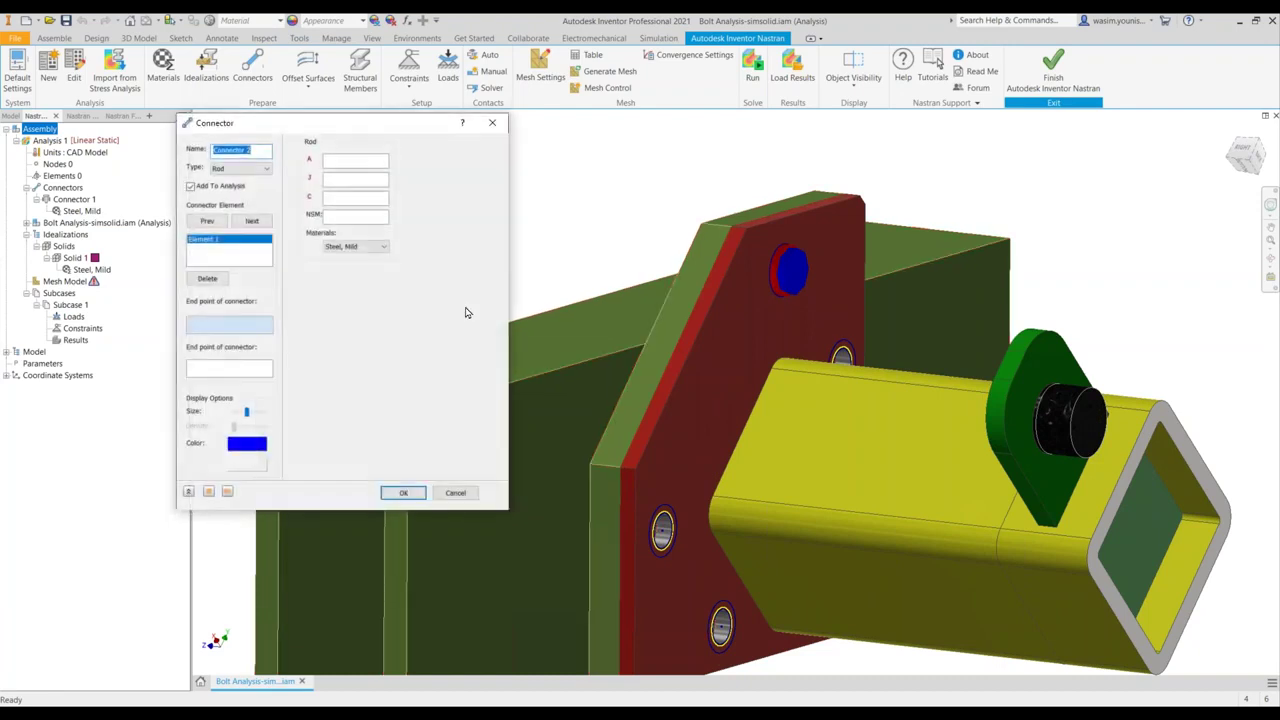
pyautogui.click(264, 168)
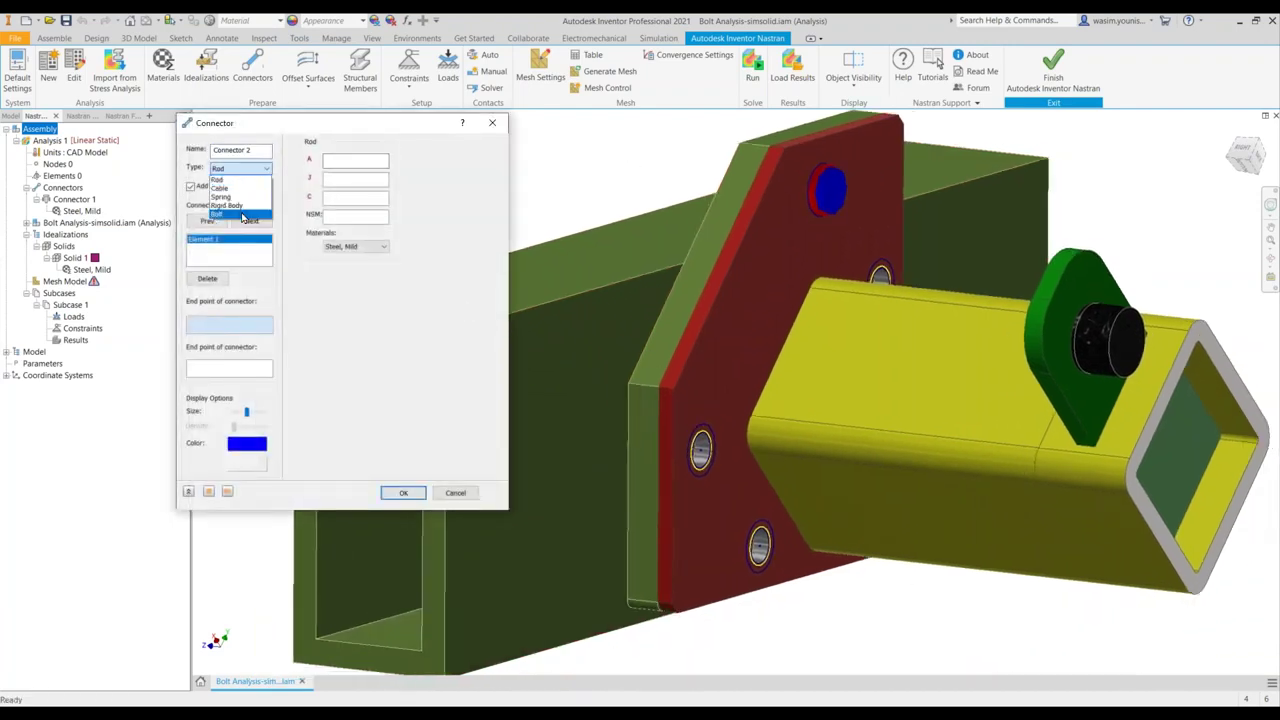
pyautogui.click(240, 214)
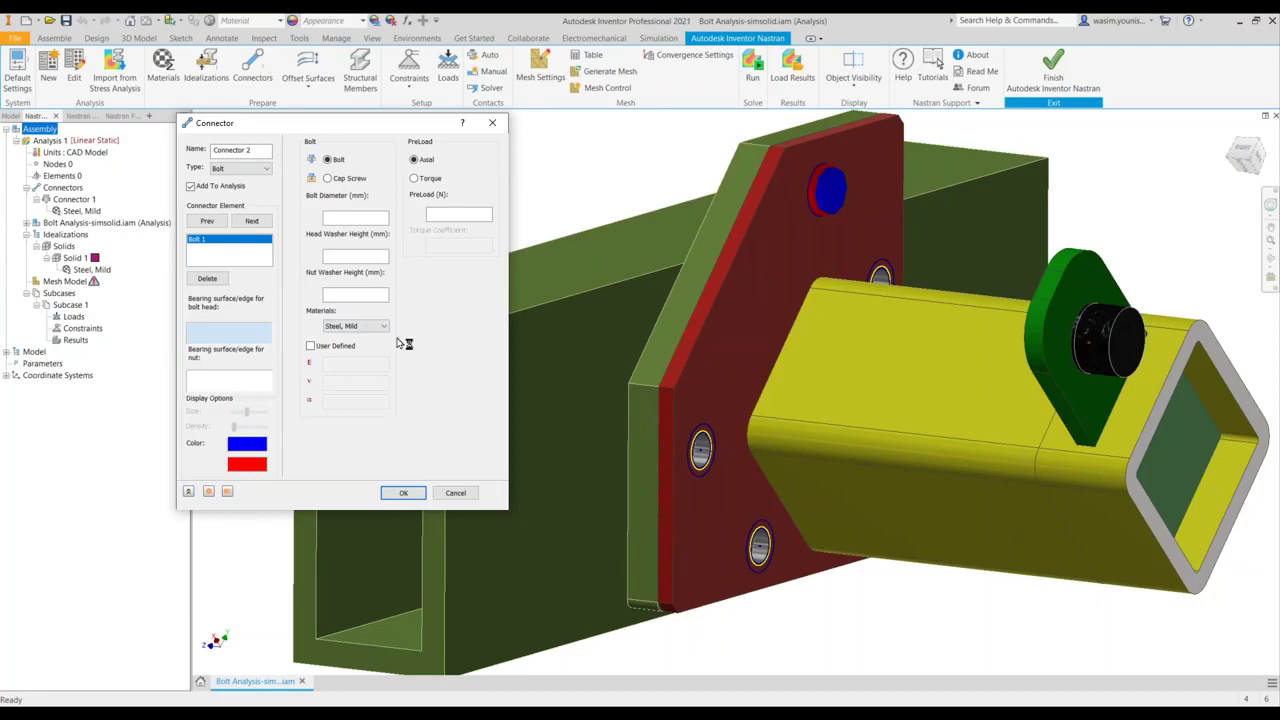
pyautogui.click(328, 179)
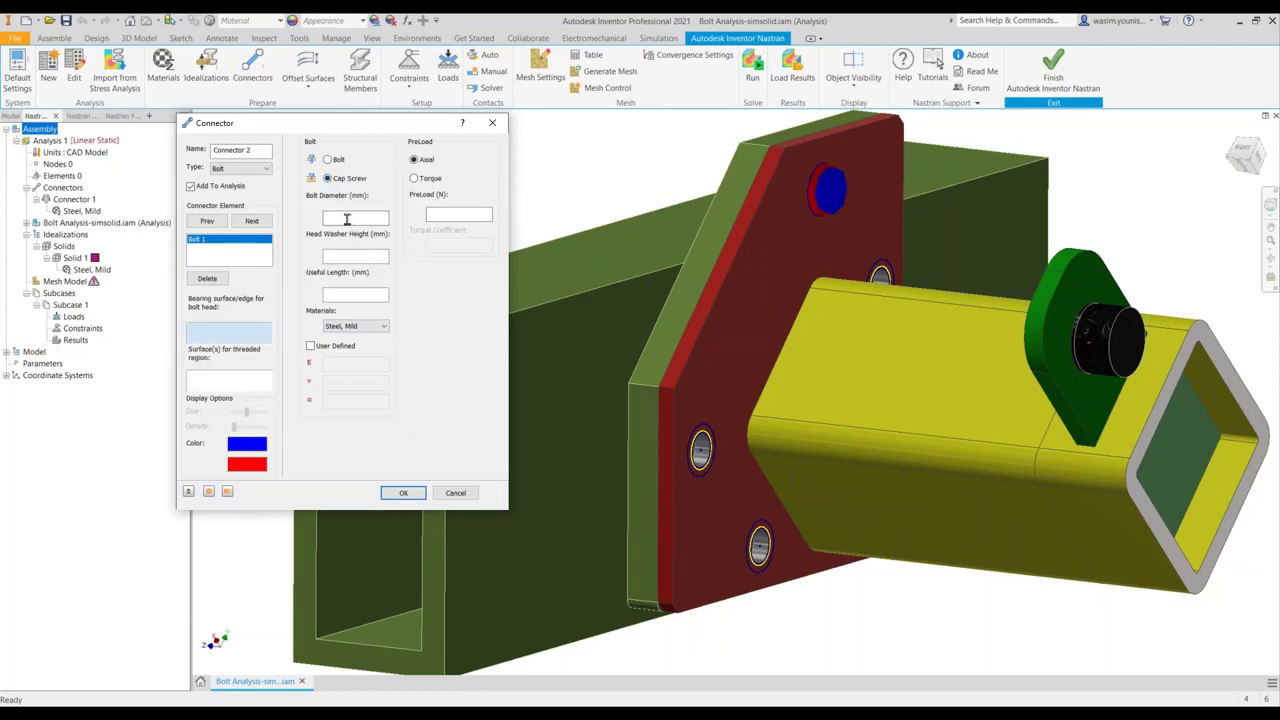
pyautogui.scroll(4, 700, 475)
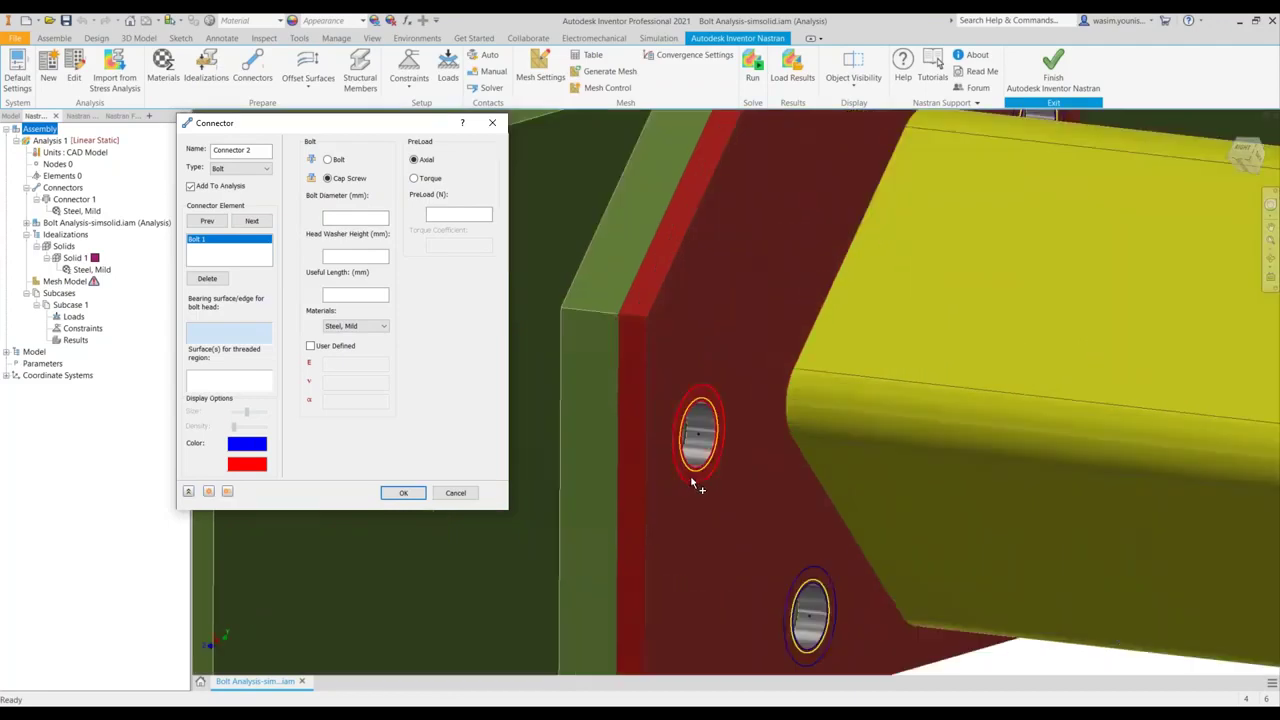
# Pick the left hole's face as bearing surface and its thread as threaded region for Bolt 1.
pyautogui.click(700, 487)
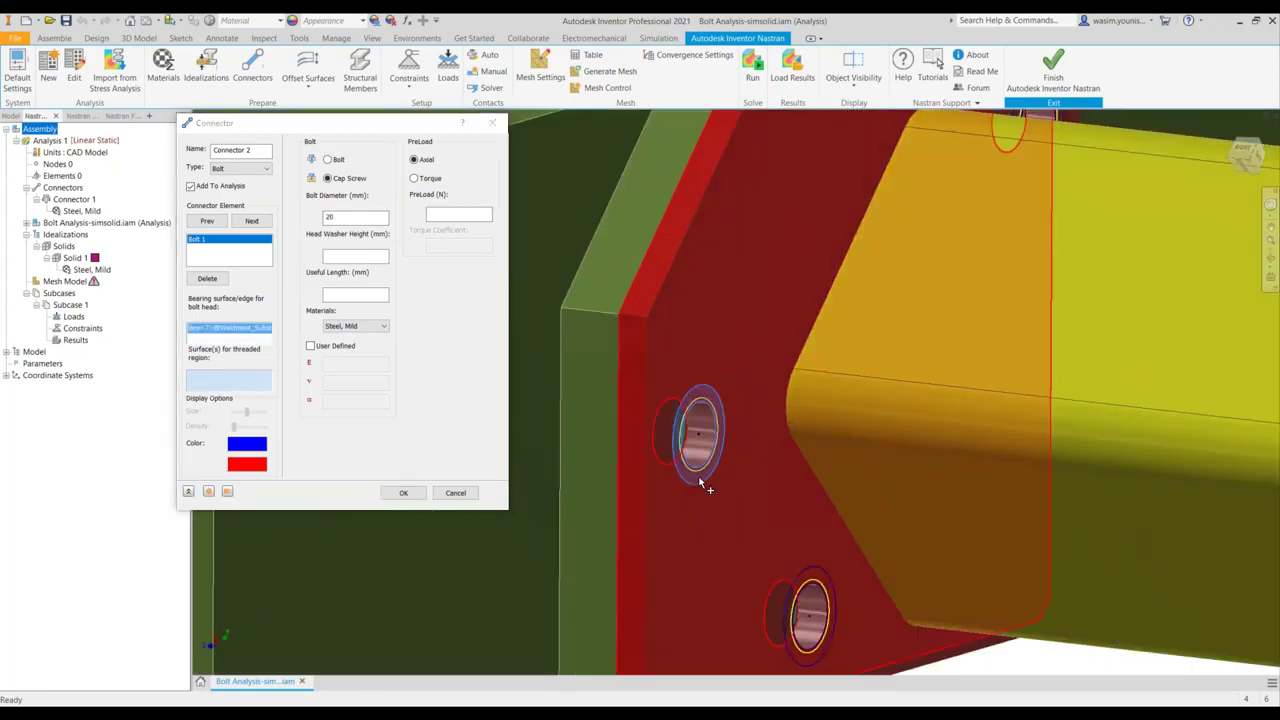
pyautogui.keyDown('shift'); pyautogui.moveTo(703, 480); pyautogui.dragTo(858, 487, button='middle'); pyautogui.keyUp('shift')
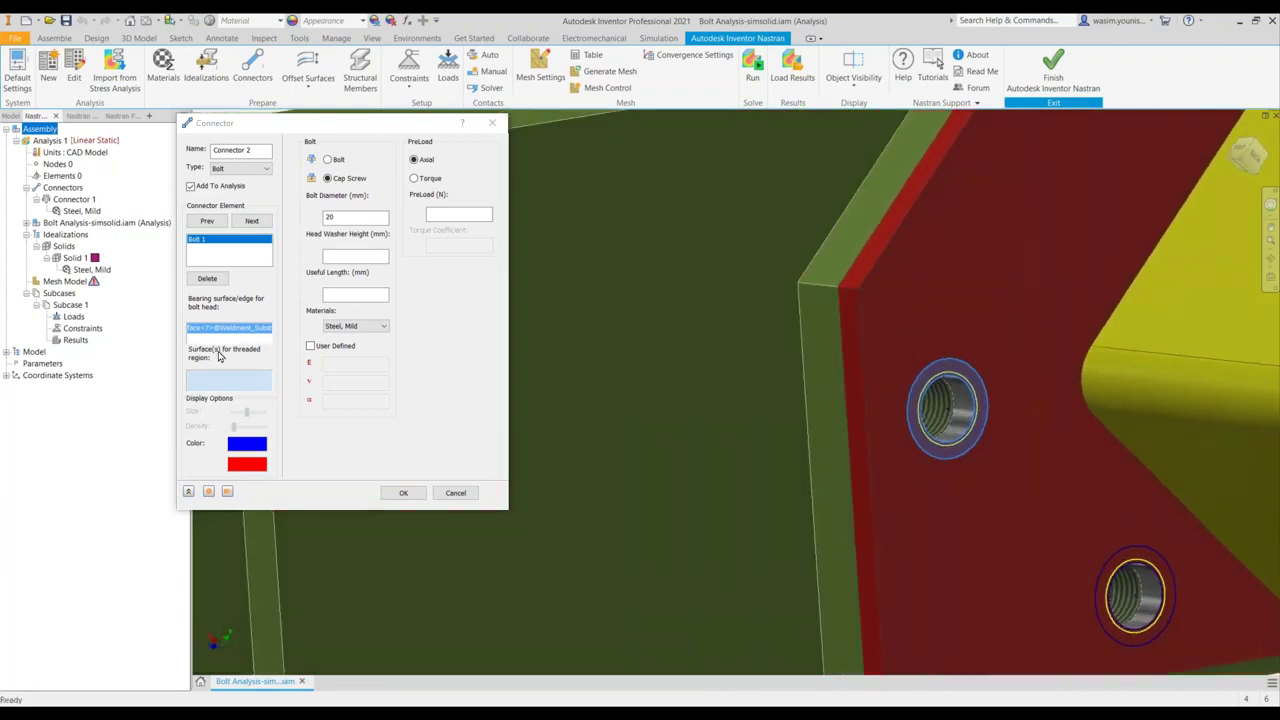
pyautogui.scroll(4, 808, 380)
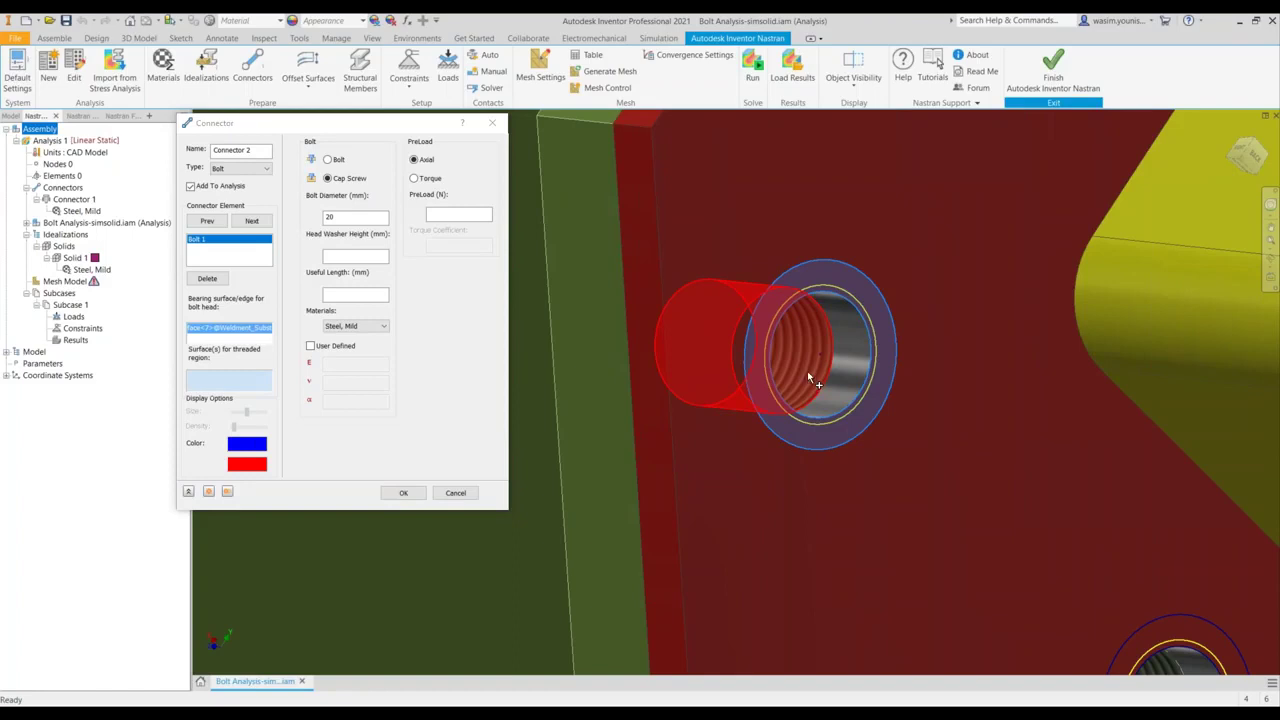
pyautogui.scroll(-3, 812, 385)
pyautogui.keyDown('shift'); pyautogui.moveTo(826, 408); pyautogui.dragTo(838, 392, button='middle'); pyautogui.keyUp('shift')
pyautogui.click(838, 392)
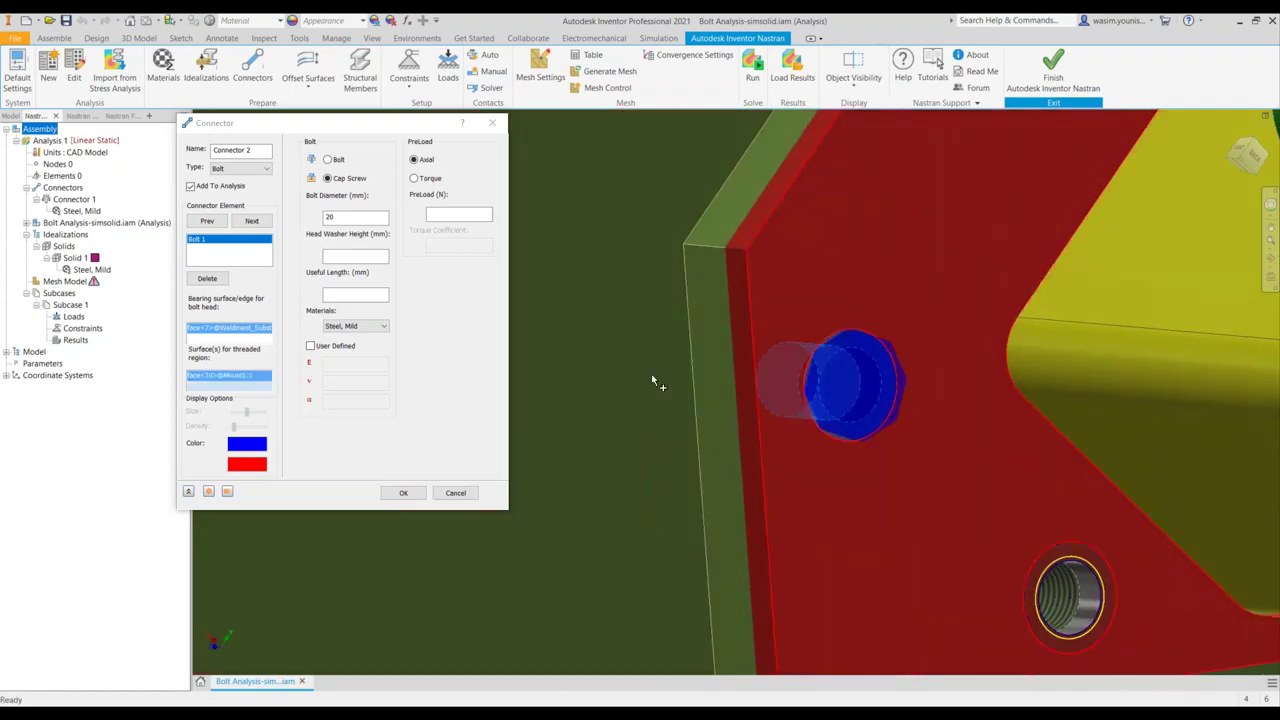
# Enter a 4 mm head washer height and 16000 N axial preload.
pyautogui.click(352, 257)
pyautogui.write('3')
pyautogui.click(346, 295)
pyautogui.moveTo(335, 256); pyautogui.dragTo(316, 254)
pyautogui.write('4')
pyautogui.click(336, 293)
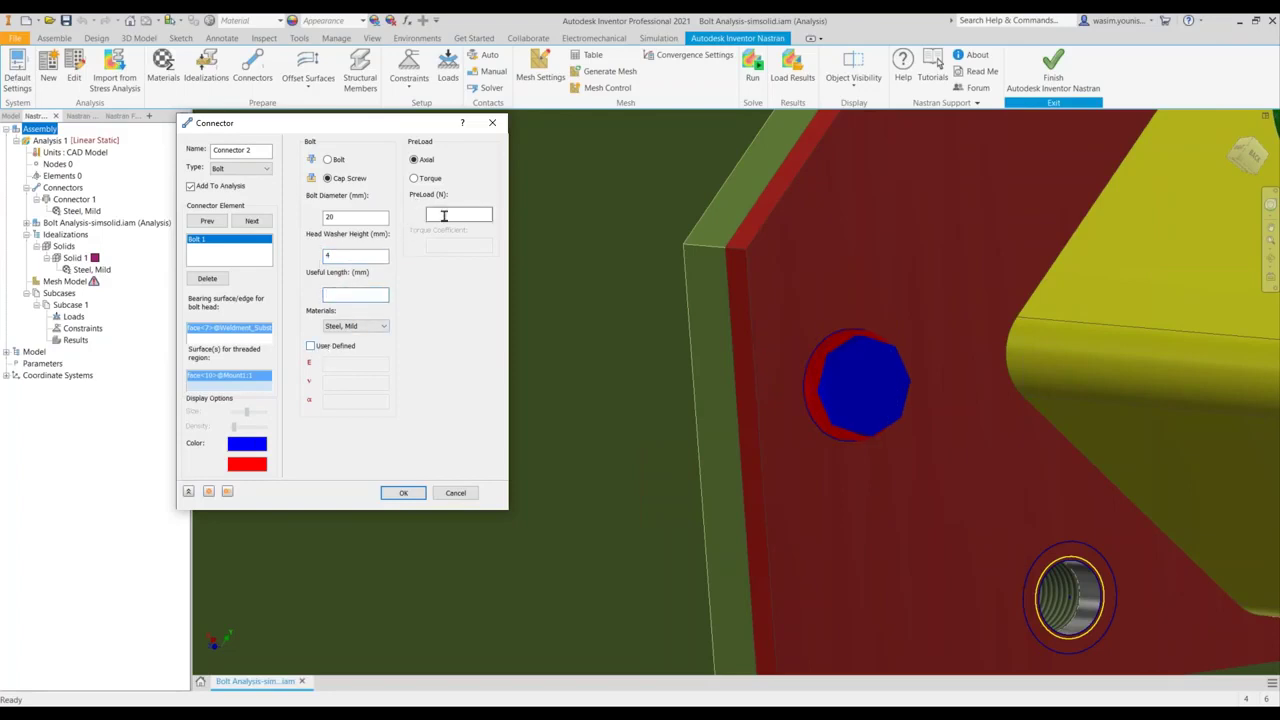
pyautogui.write('16000')
pyautogui.moveTo(456, 419); pyautogui.dragTo(567, 350, button='middle')
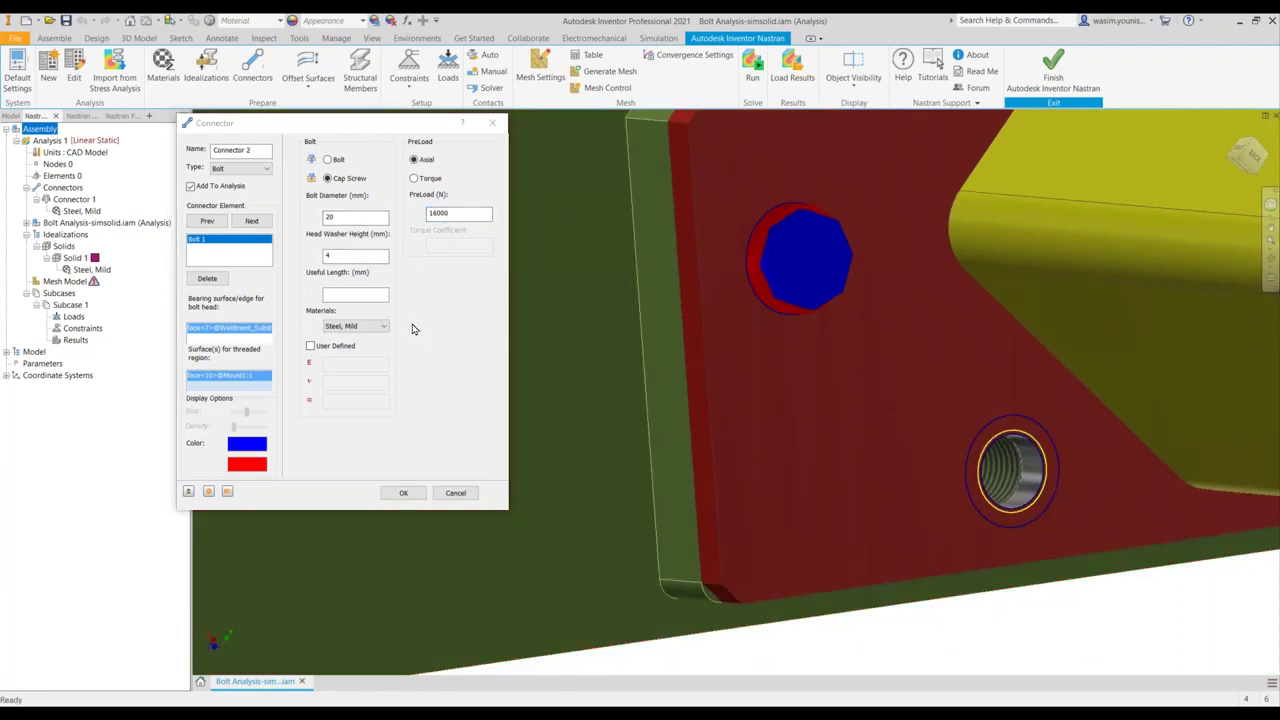
# Add Bolt 2 with the next hole's face and thread as bearing surface and threaded region.
pyautogui.click(253, 222)
pyautogui.click(253, 222)
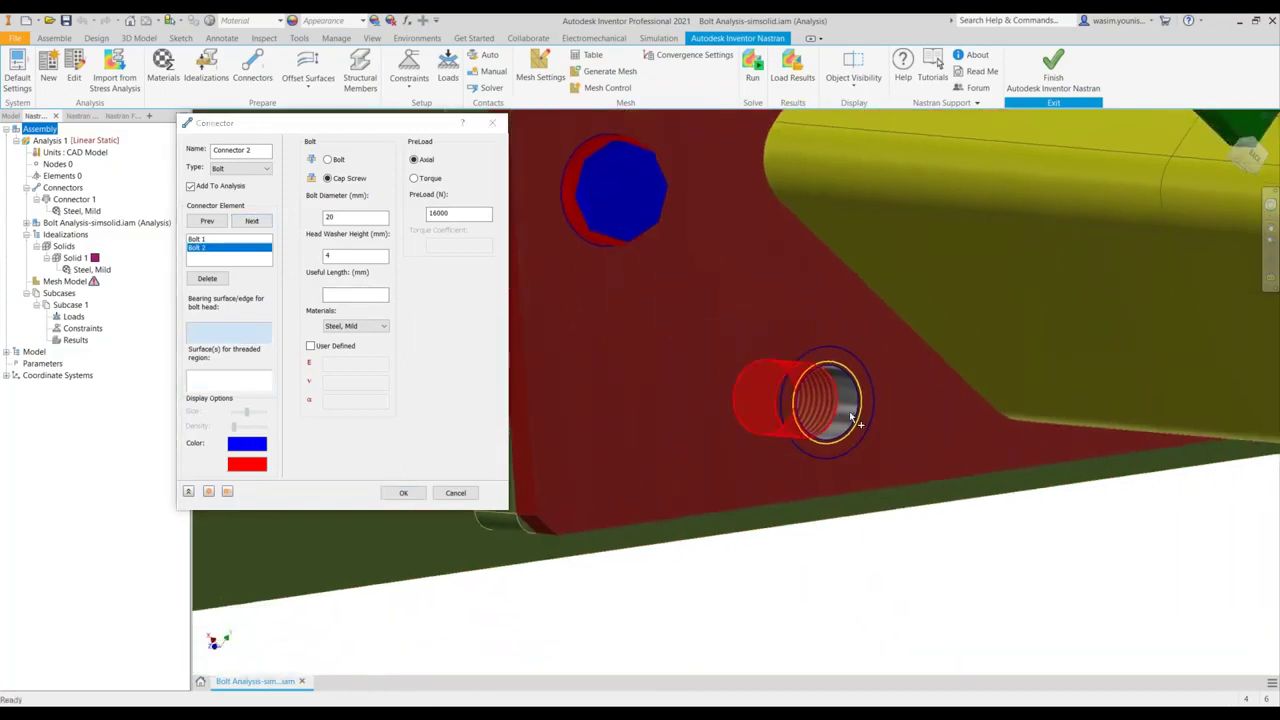
pyautogui.click(841, 360)
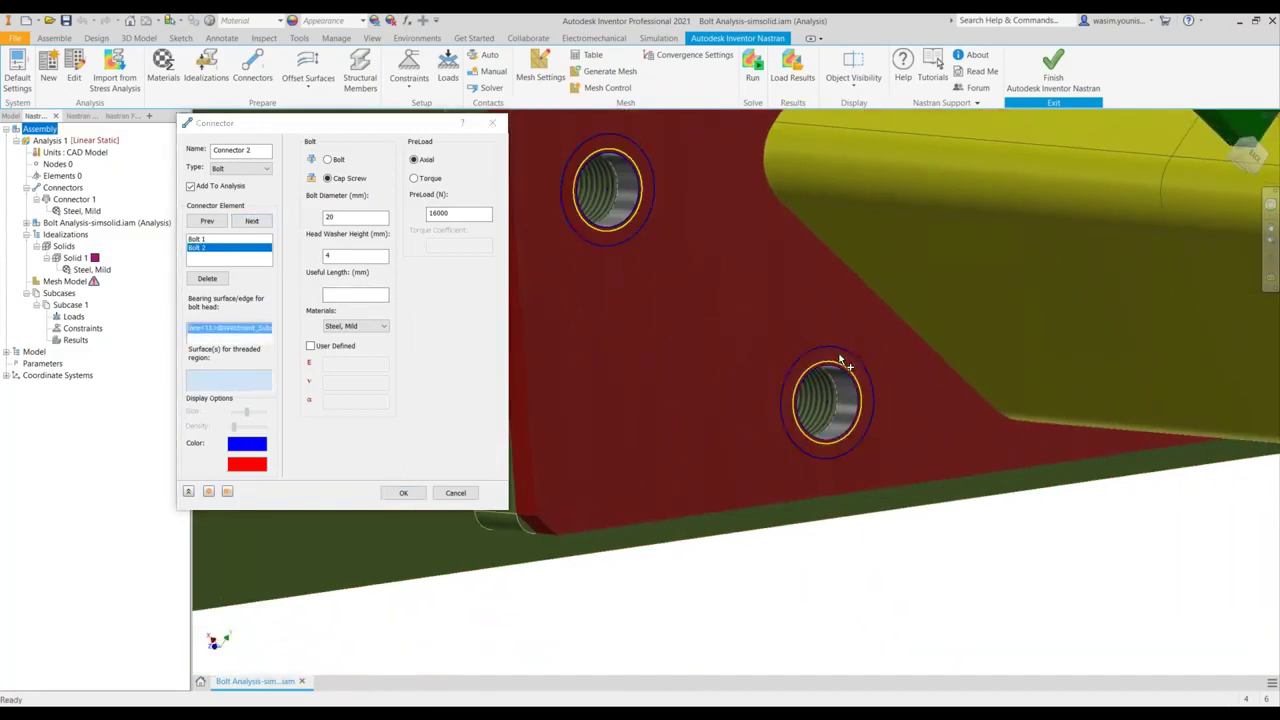
pyautogui.click(818, 408)
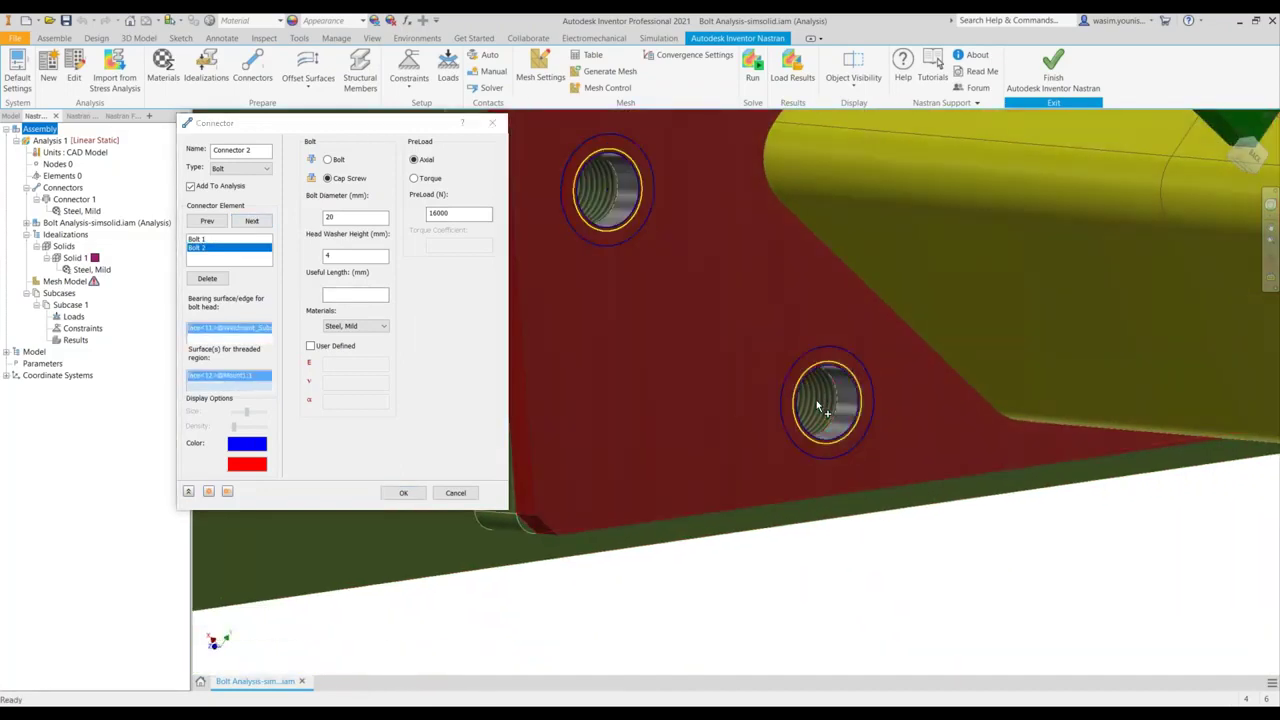
# Add Bolt 3 on the remaining hole's face and thread, then create Connector 2.
pyautogui.click(252, 221)
pyautogui.scroll(-5, 676, 295)
pyautogui.moveTo(676, 295); pyautogui.dragTo(812, 372, button='middle')
pyautogui.scroll(5, 755, 255)
pyautogui.click(757, 258)
pyautogui.click(770, 272)
pyautogui.scroll(3, 812, 372)
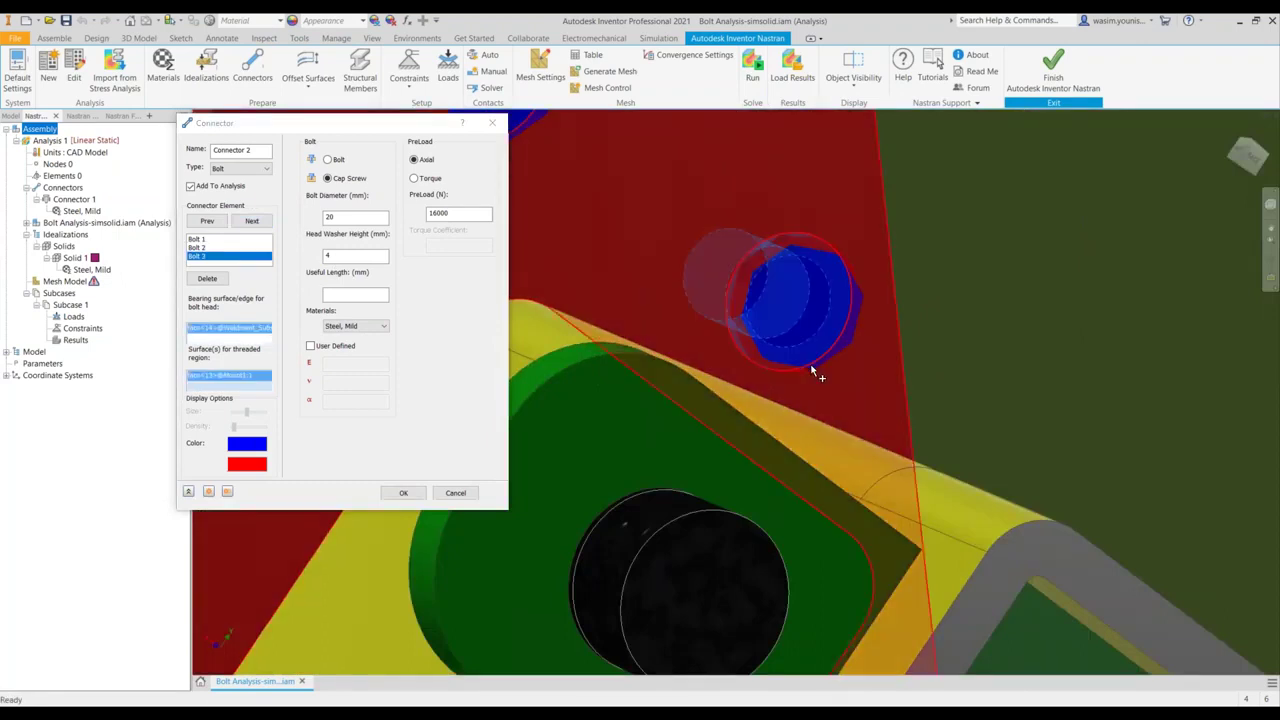
pyautogui.click(404, 494)
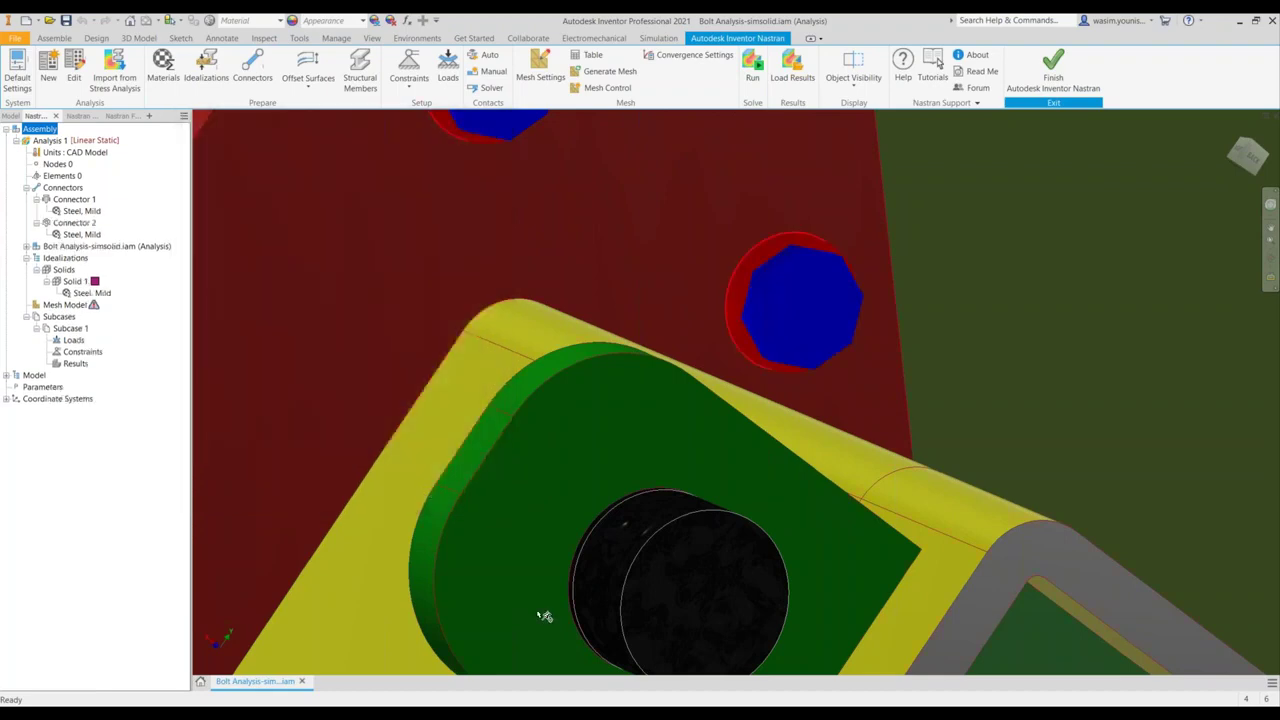
# Exclude Pin:1 in the Bolt Analysis-simsolid.iam assembly from the analysis.
pyautogui.scroll(-3, 540, 549)
pyautogui.keyDown('shift'); pyautogui.moveTo(540, 549); pyautogui.dragTo(663, 351, button='middle'); pyautogui.keyUp('shift')
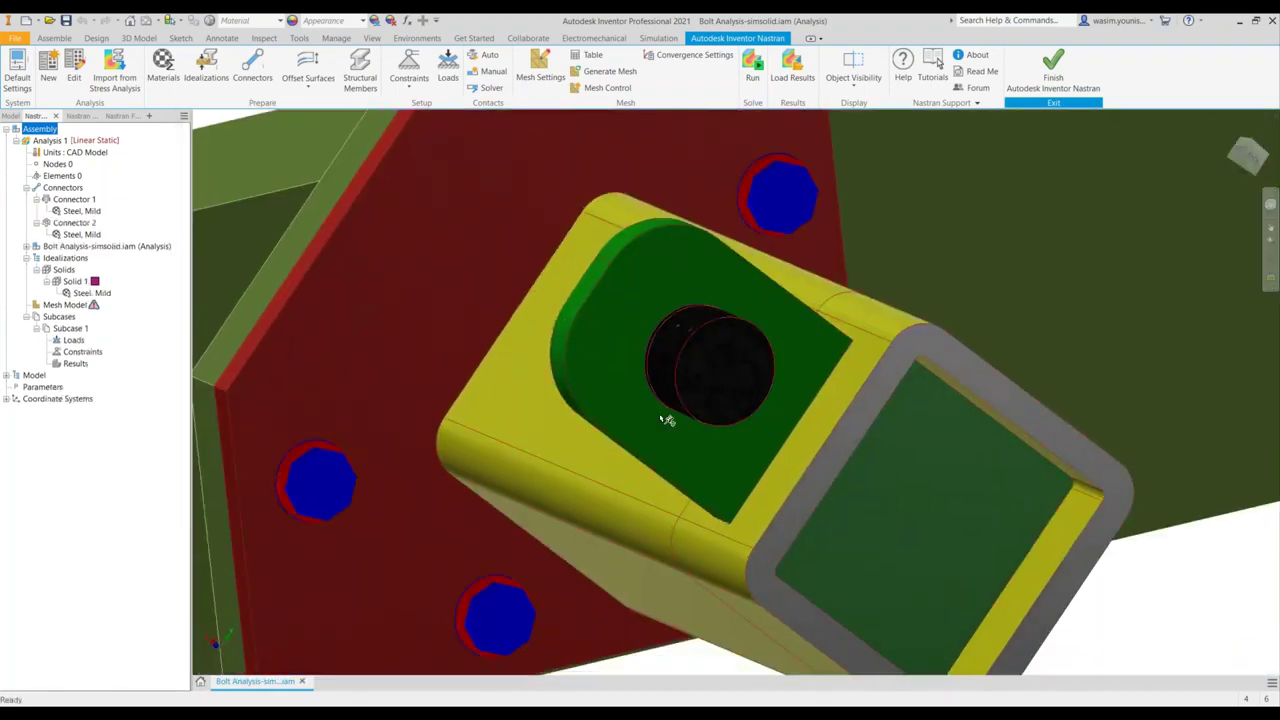
pyautogui.keyDown('shift'); pyautogui.moveTo(710, 467); pyautogui.dragTo(278, 282, button='middle'); pyautogui.keyUp('shift')
pyautogui.click(26, 247)
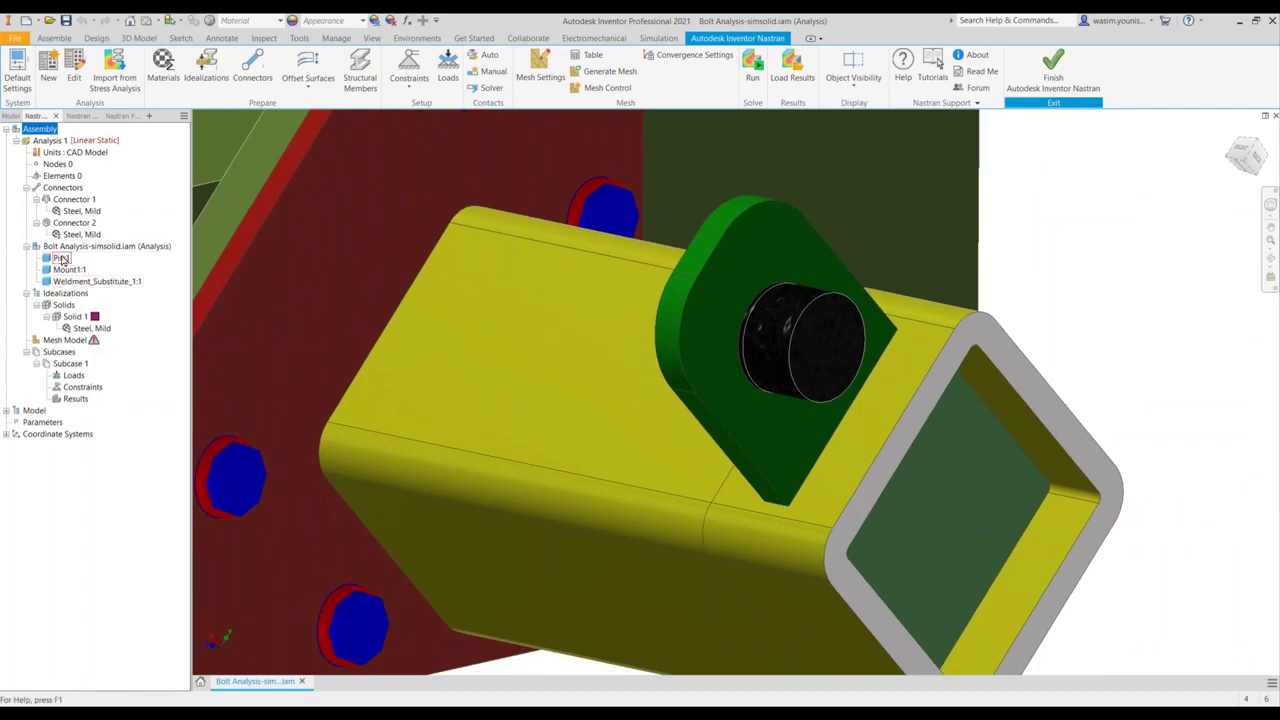
pyautogui.rightClick(59, 259)
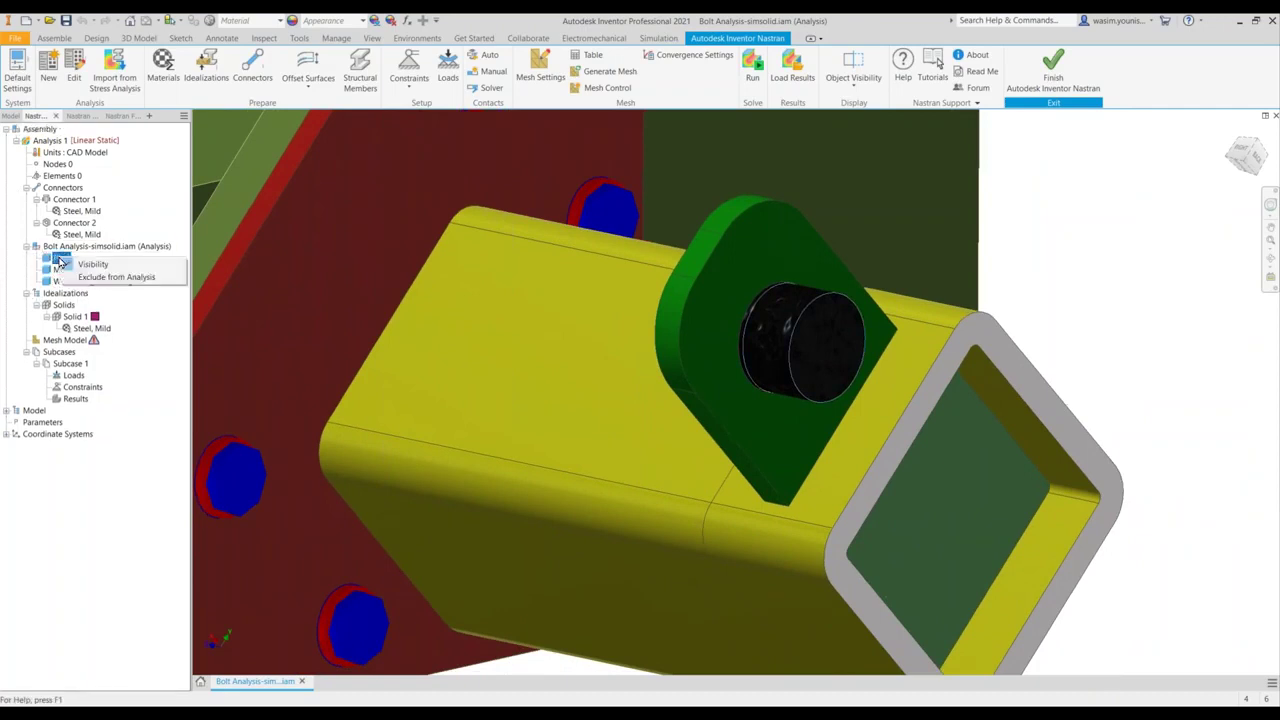
pyautogui.click(110, 279)
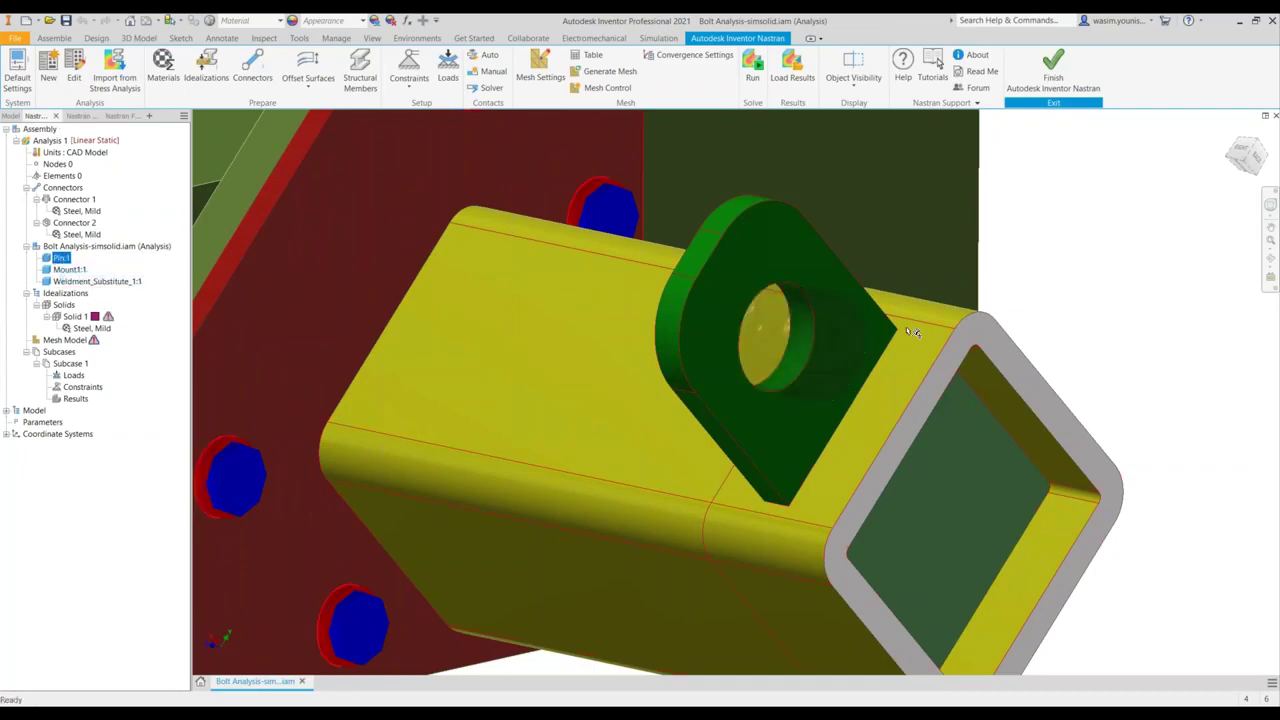
# Apply a -15000 N X-direction bearing load to the pin hole face, then return to home view.
pyautogui.click(449, 77)
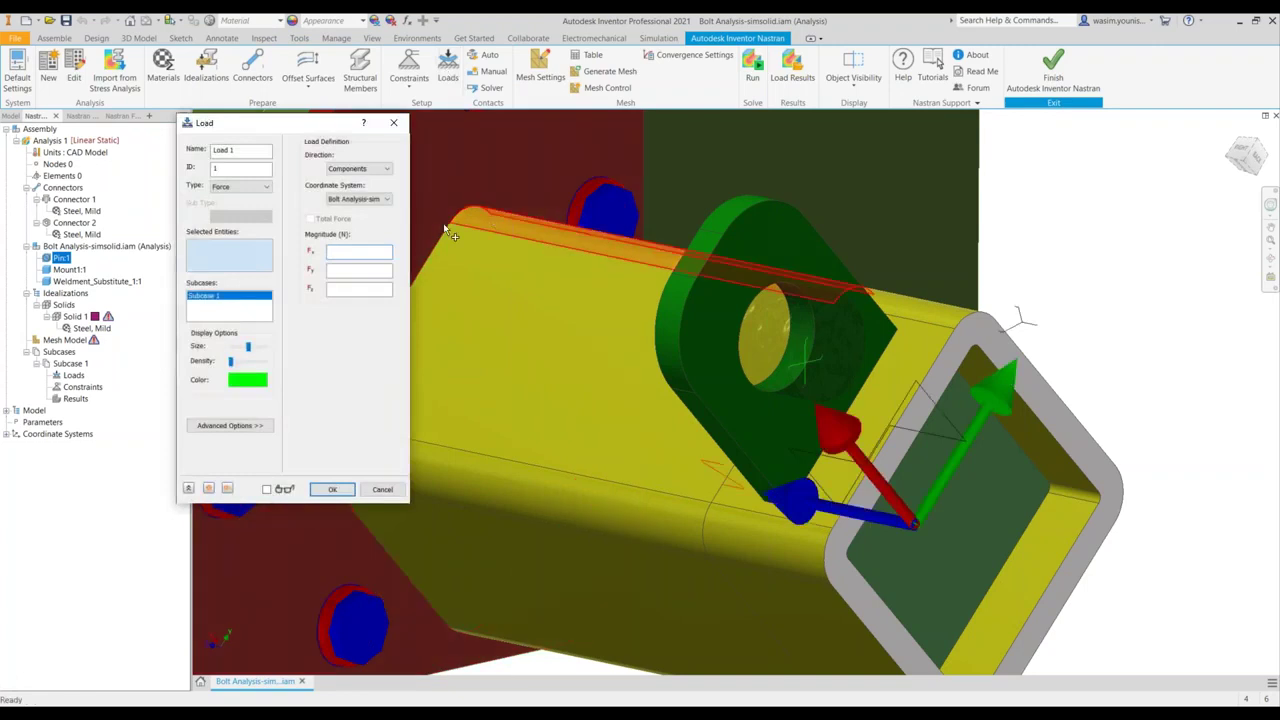
pyautogui.click(265, 187)
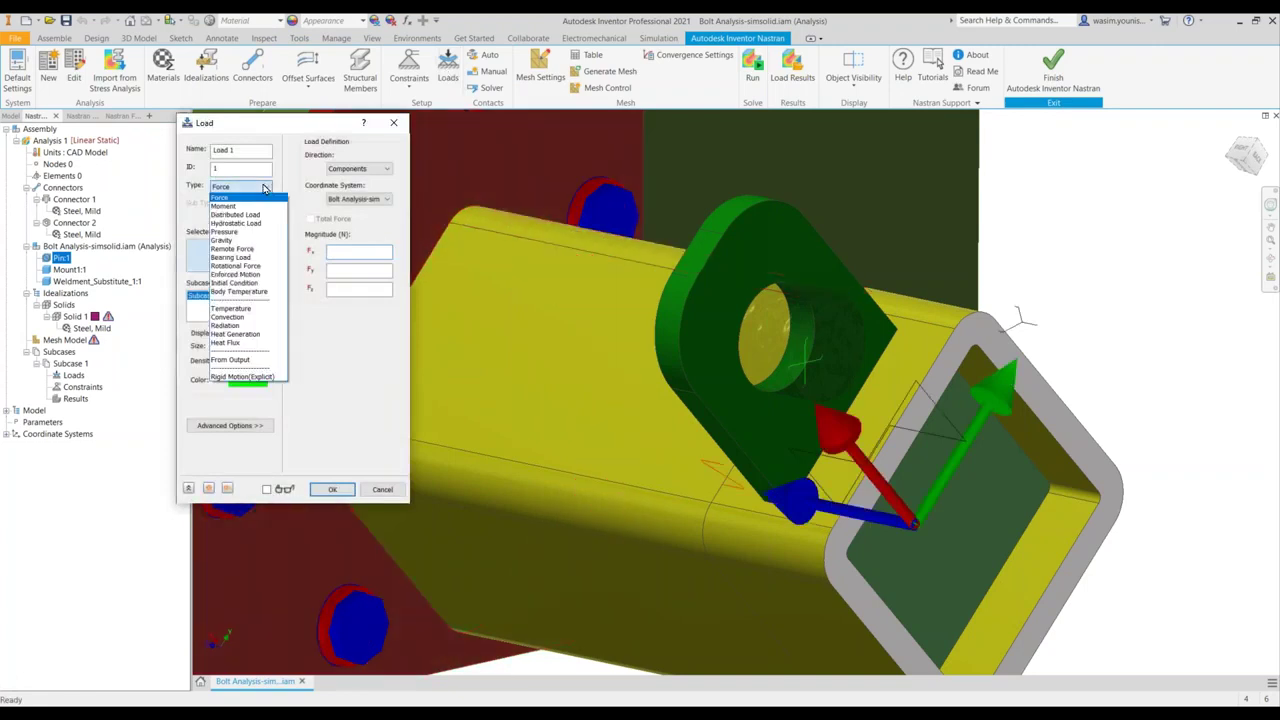
pyautogui.click(254, 258)
pyautogui.click(255, 262)
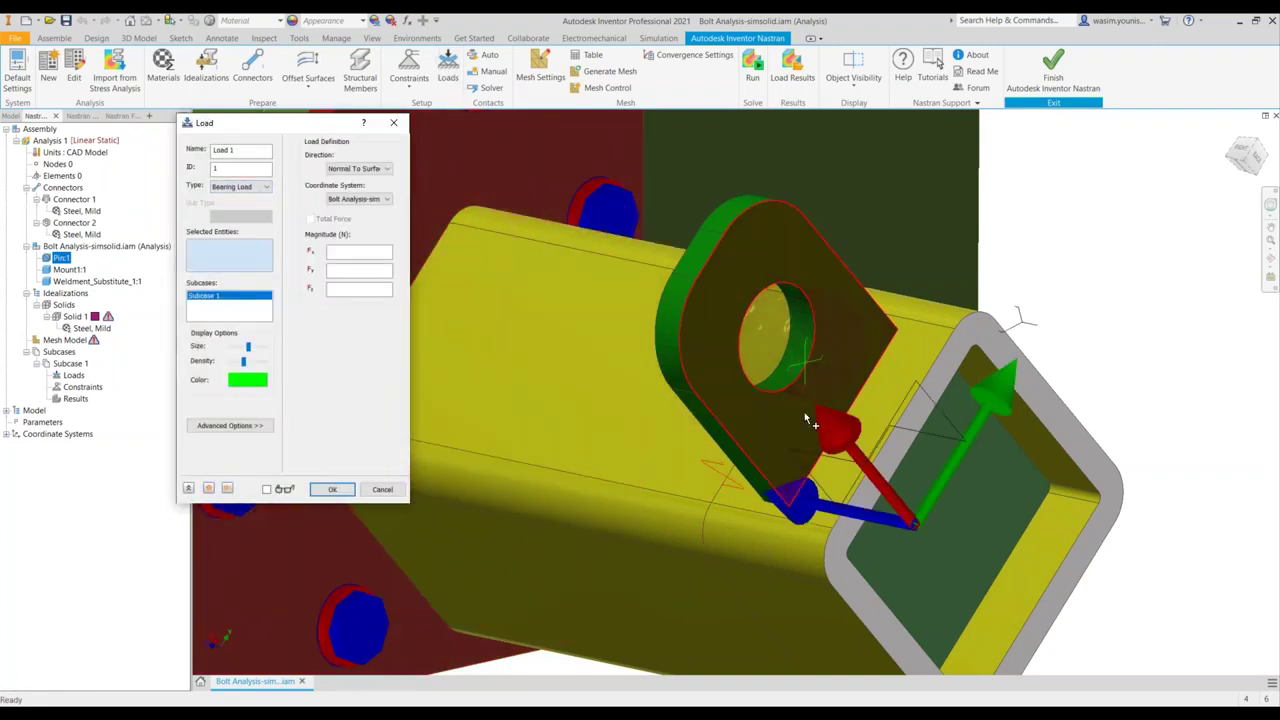
pyautogui.click(790, 345)
pyautogui.click(348, 253)
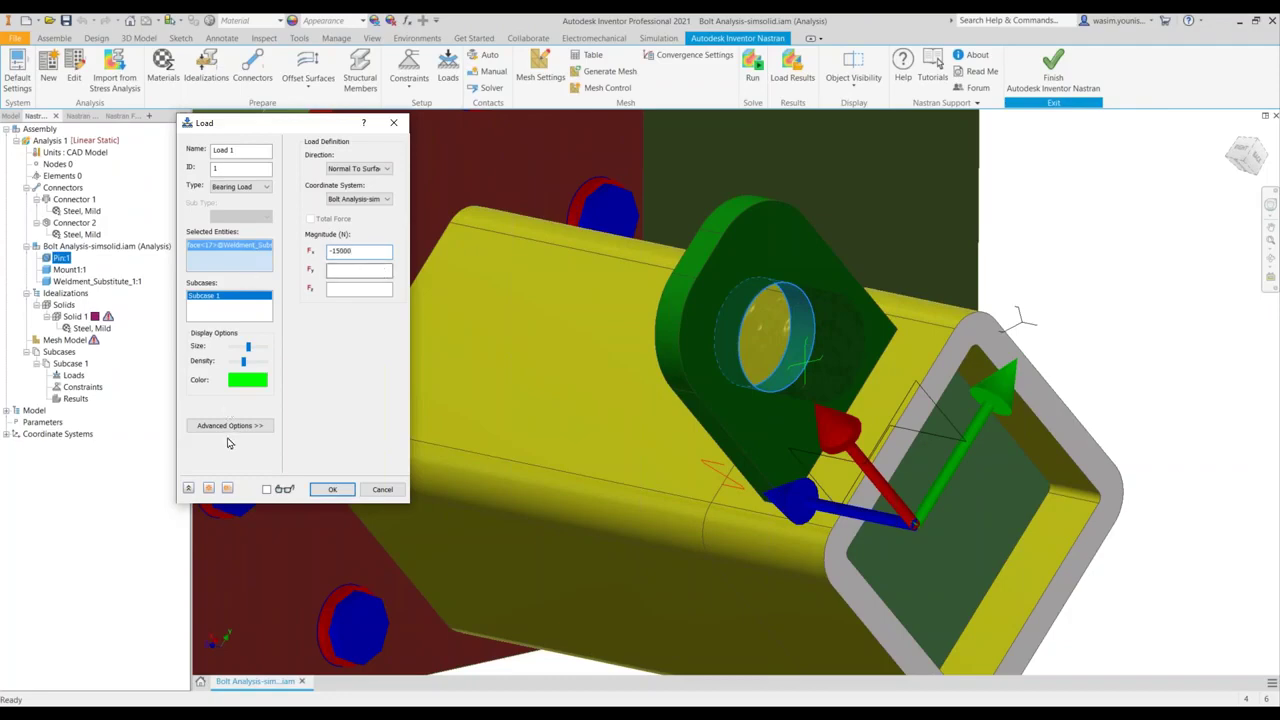
pyautogui.click(332, 489)
pyautogui.press('F6')
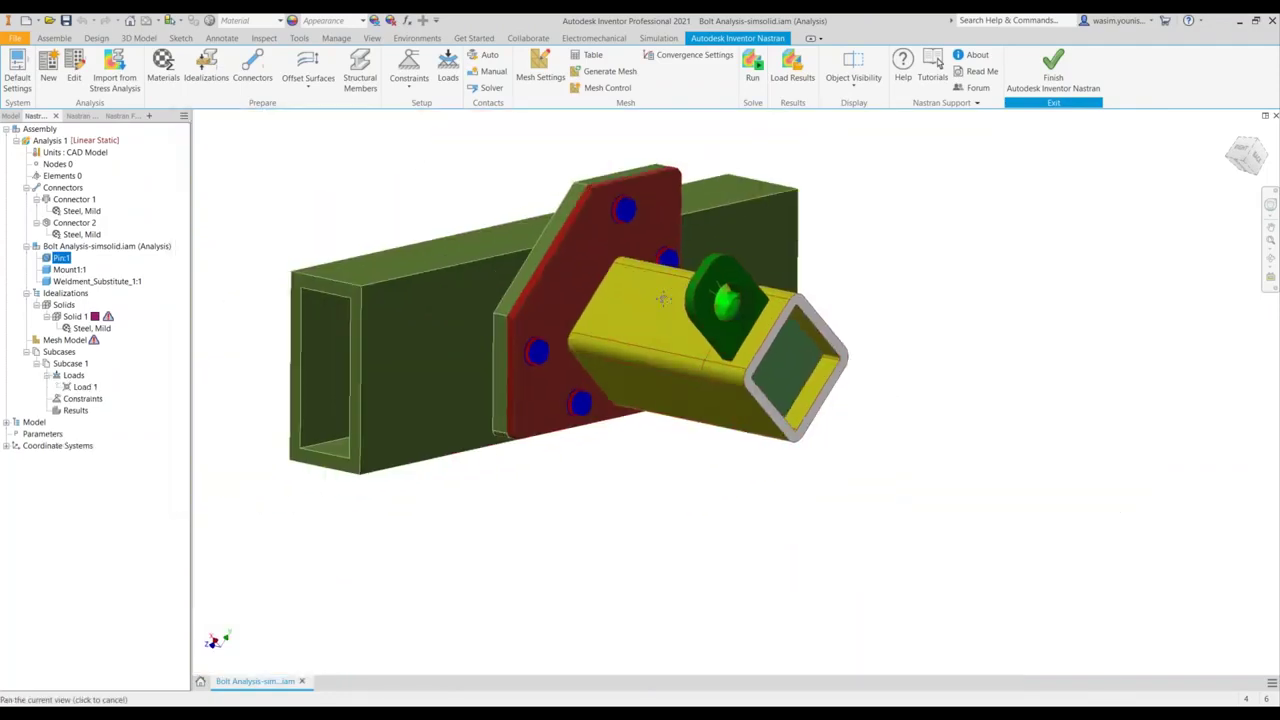
# Fix both end faces of the mount tube as Constraint 1 and auto-detect contacts.
pyautogui.click(405, 72)
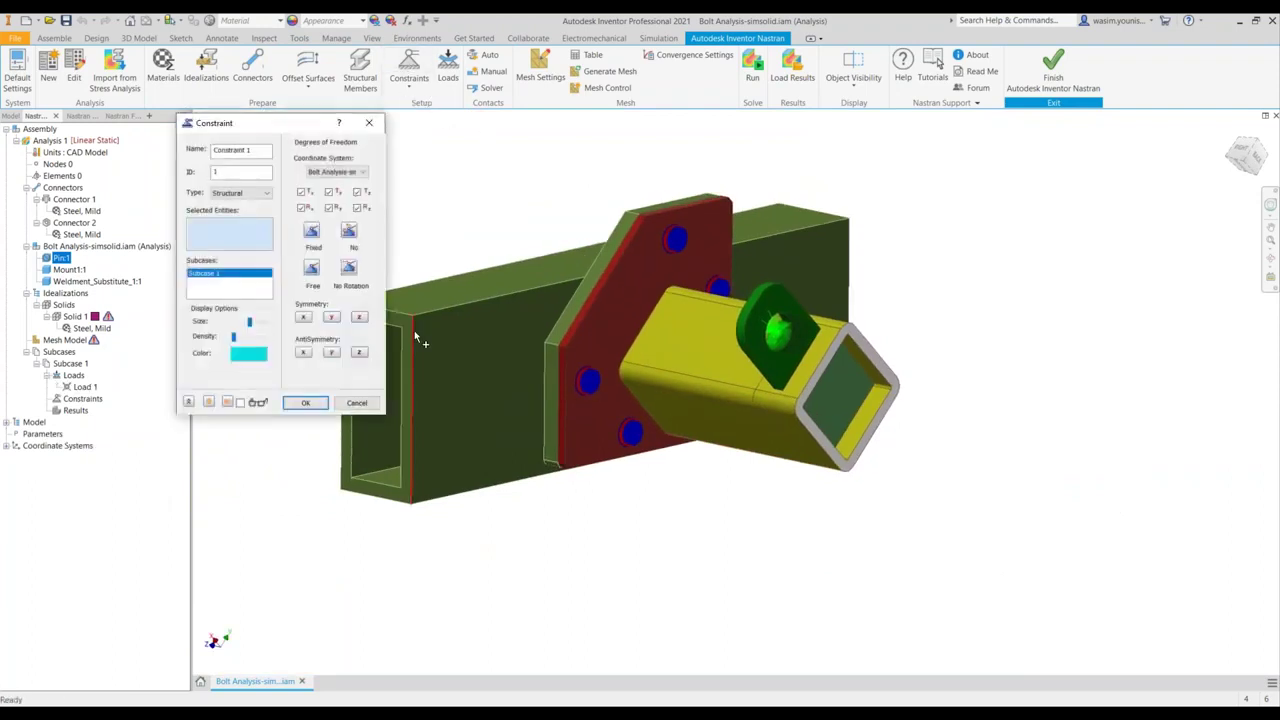
pyautogui.click(414, 333)
pyautogui.keyDown('shift'); pyautogui.moveTo(405, 327); pyautogui.dragTo(865, 345, button='middle'); pyautogui.keyUp('shift')
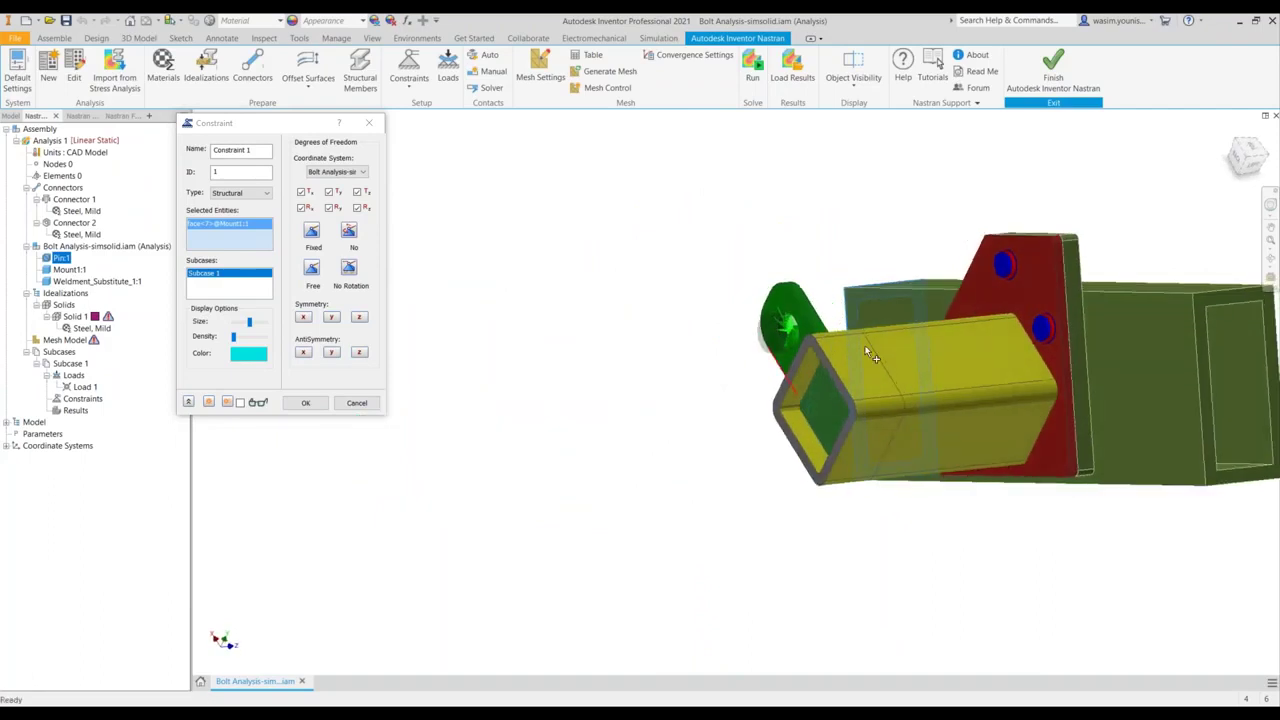
pyautogui.click(1204, 298)
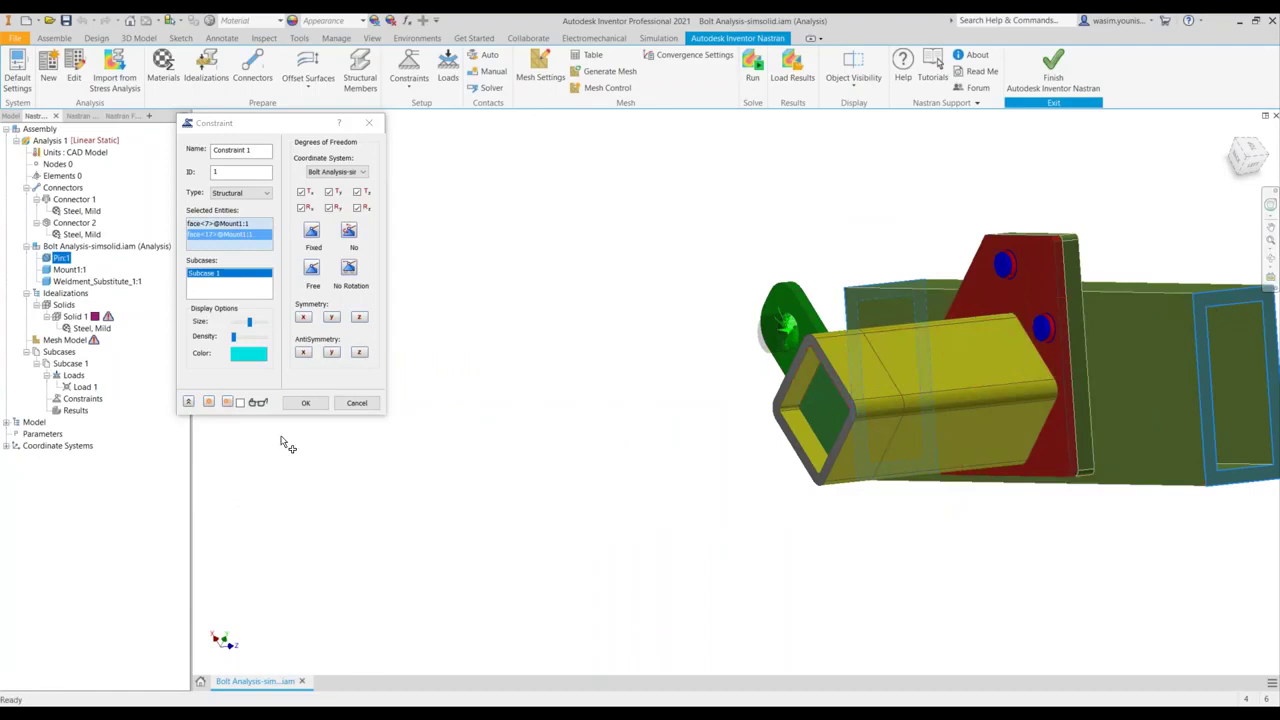
pyautogui.click(313, 403)
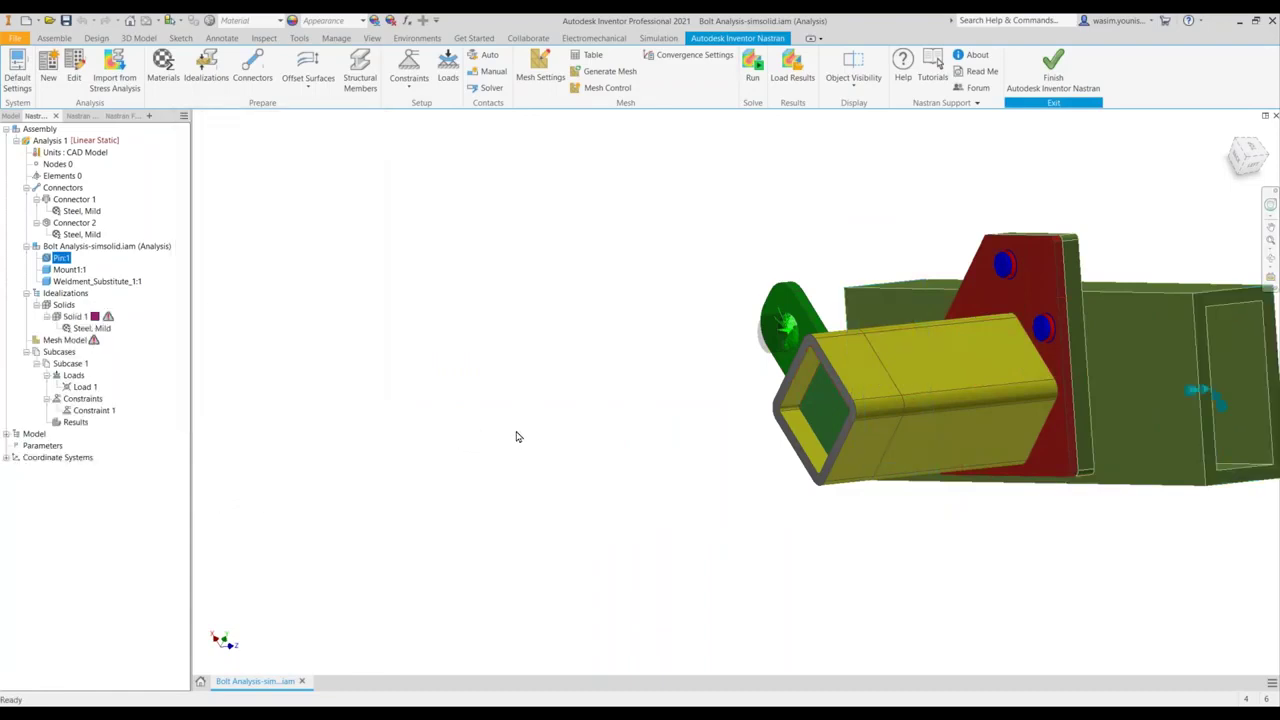
pyautogui.scroll(-5, 517, 432)
pyautogui.keyDown('shift'); pyautogui.moveTo(509, 426); pyautogui.dragTo(705, 420, button='middle'); pyautogui.keyUp('shift')
pyautogui.click(490, 58)
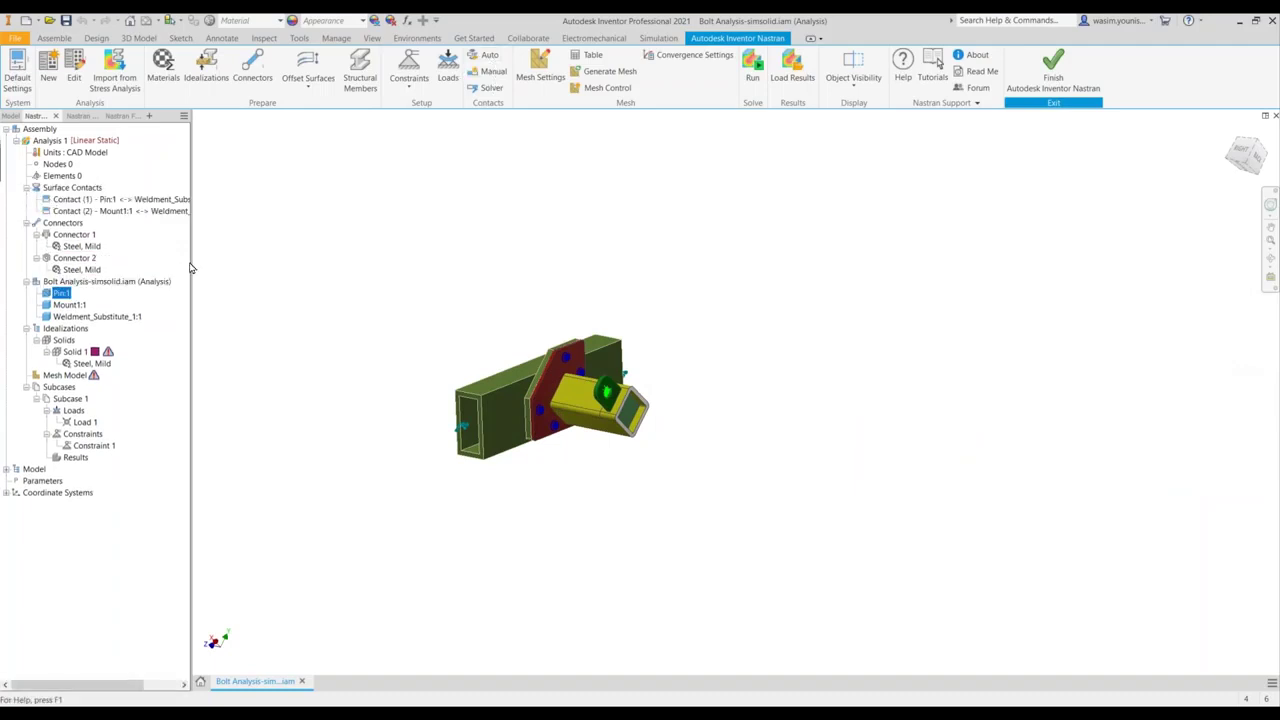
# Suppress the Pin:1–Weldment_Substitute contact, Contact (1).
pyautogui.moveTo(191, 260); pyautogui.dragTo(321, 270)
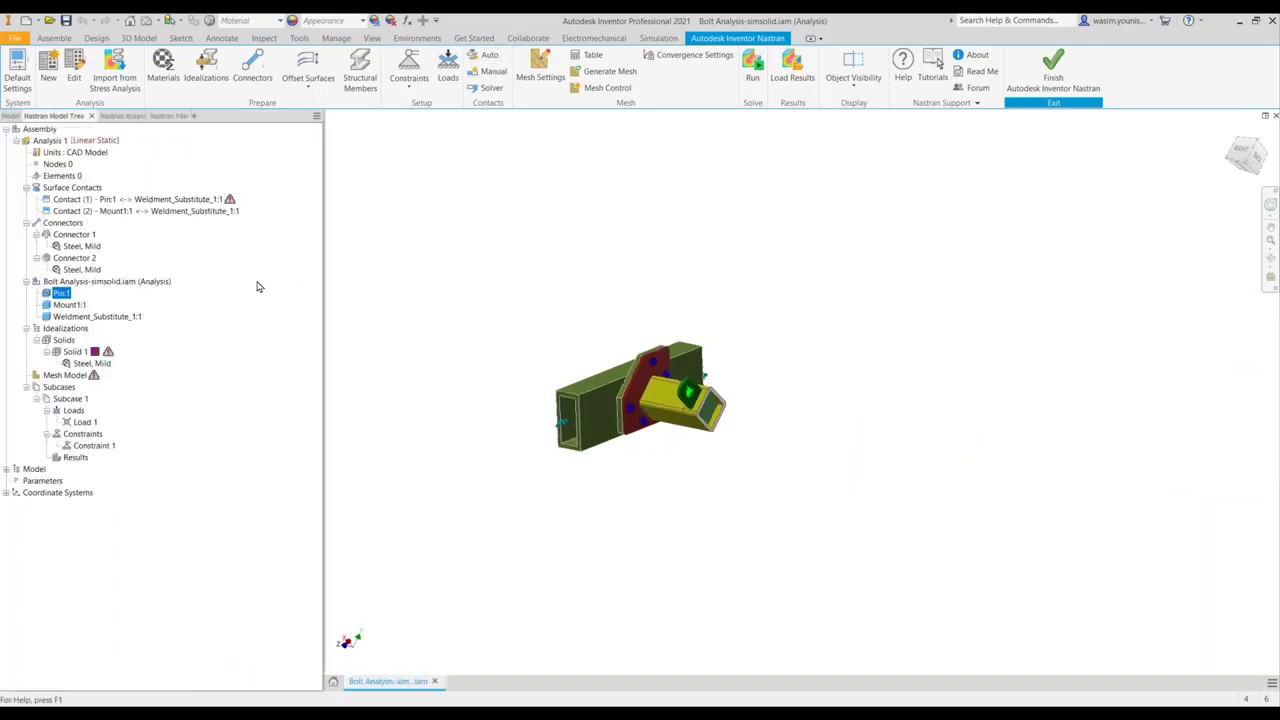
pyautogui.rightClick(175, 203)
pyautogui.click(210, 219)
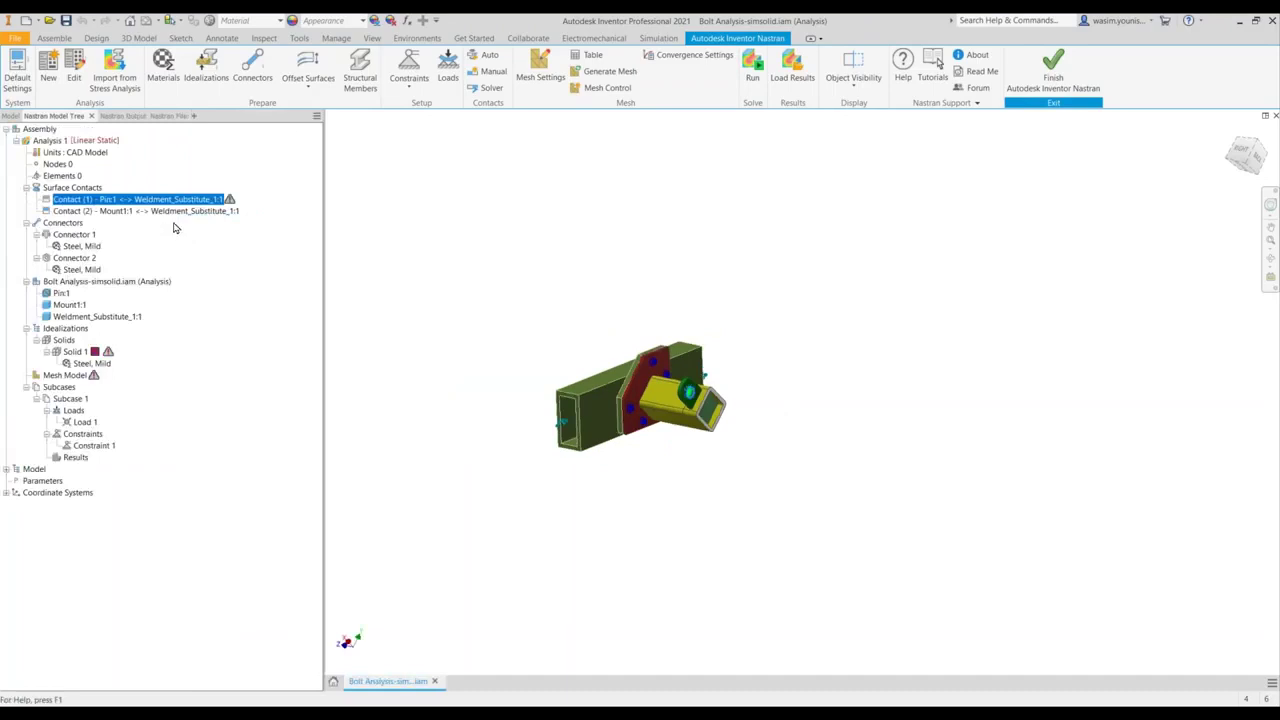
# Change the Mount1–Weldment_Substitute contact, Contact (2), to Separation type.
pyautogui.doubleClick(107, 213)
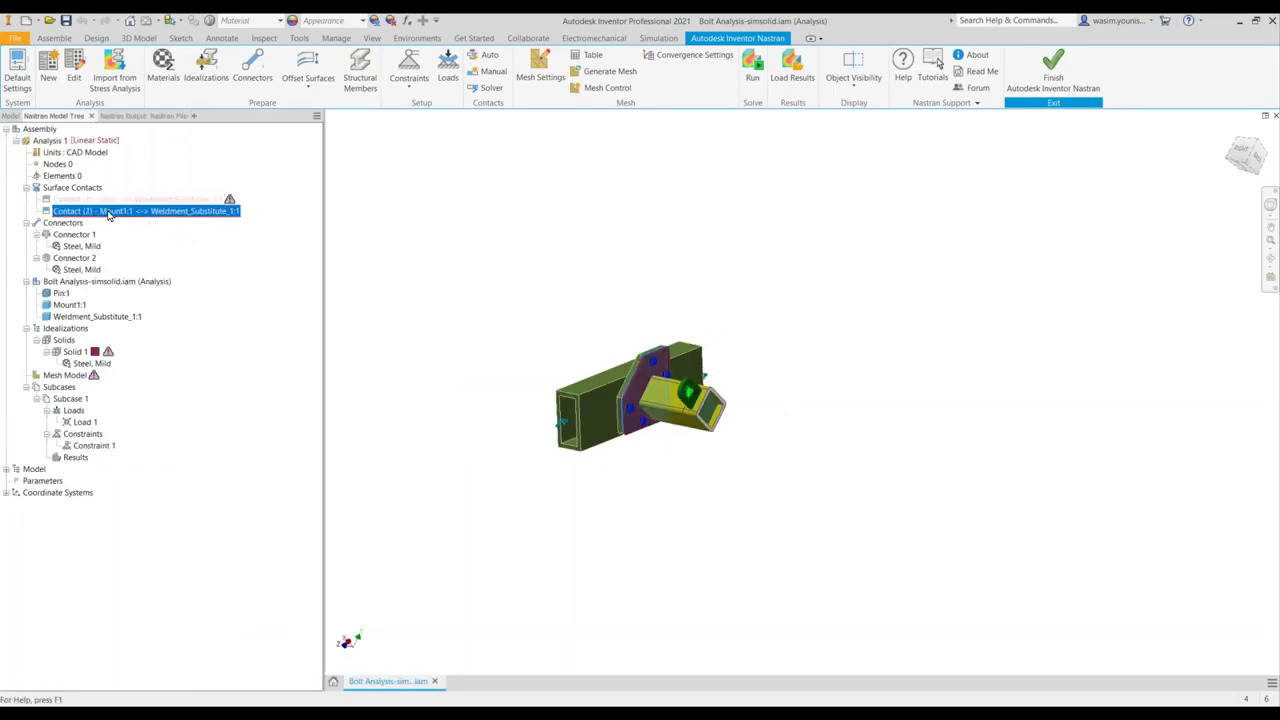
pyautogui.click(410, 160)
pyautogui.click(403, 172)
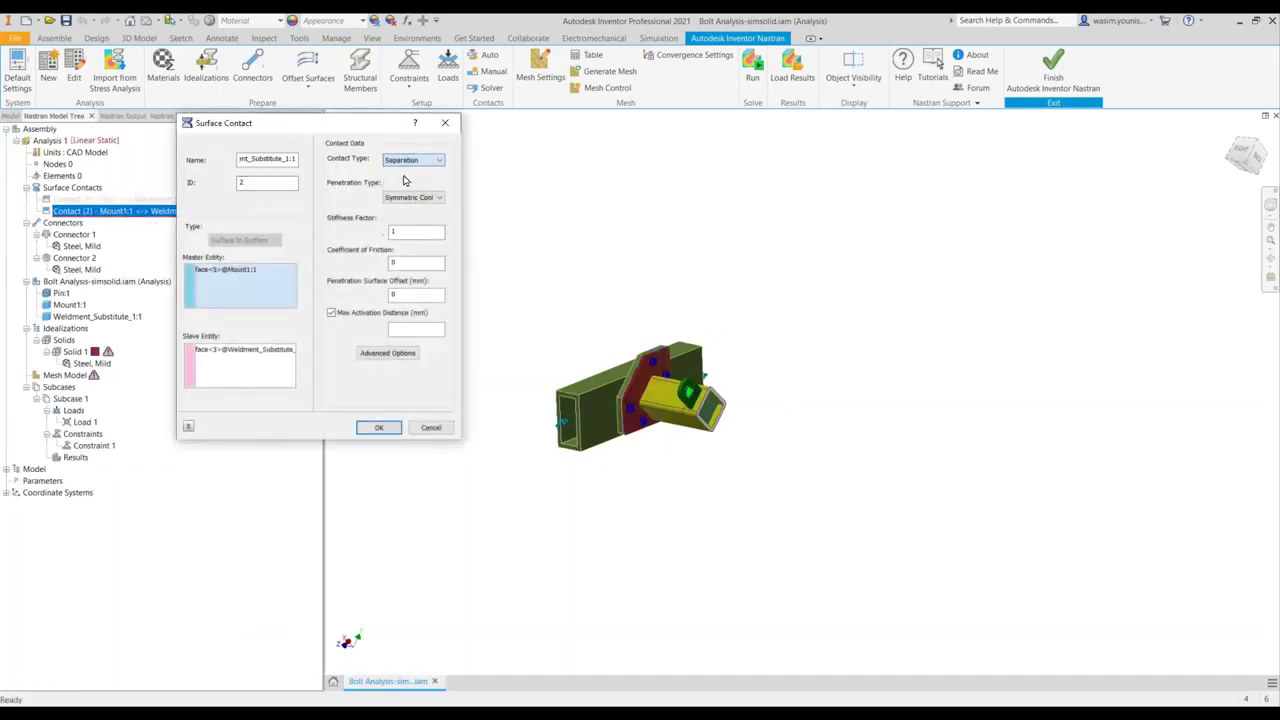
pyautogui.click(378, 428)
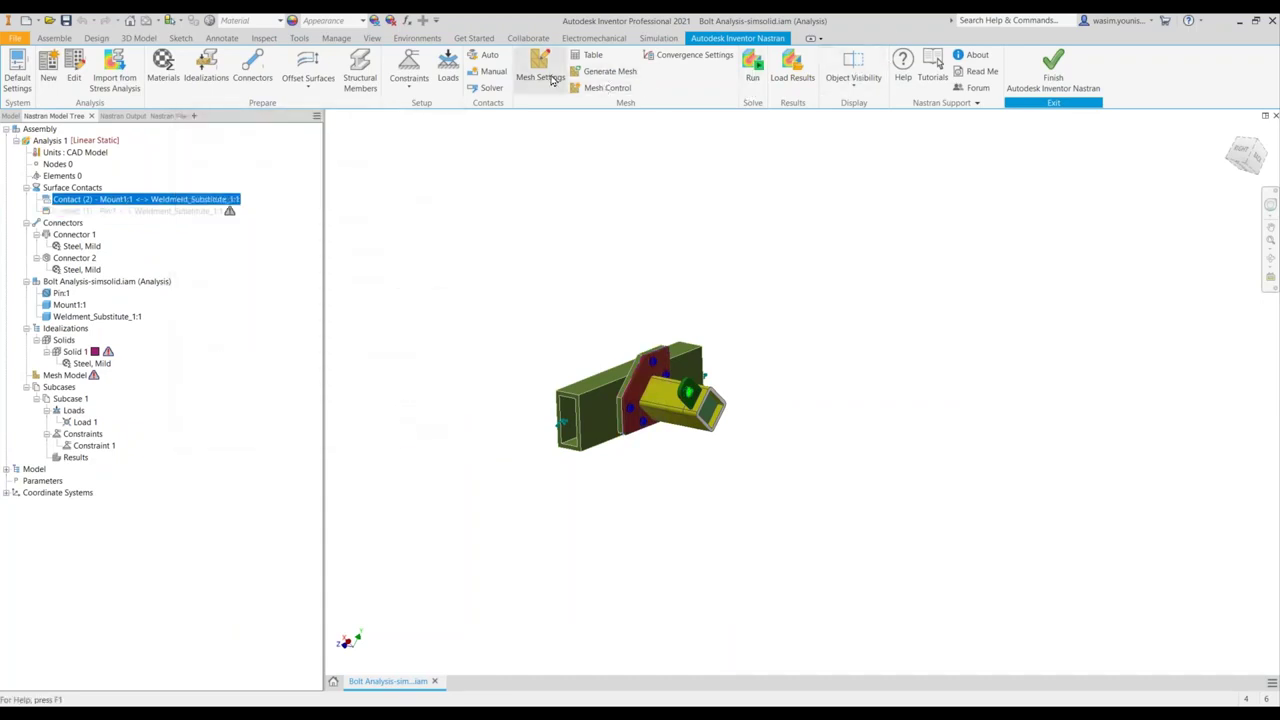
# Mesh the assembly (9934 nodes, 4911 elements) and colour Solid 1 black.
pyautogui.click(609, 76)
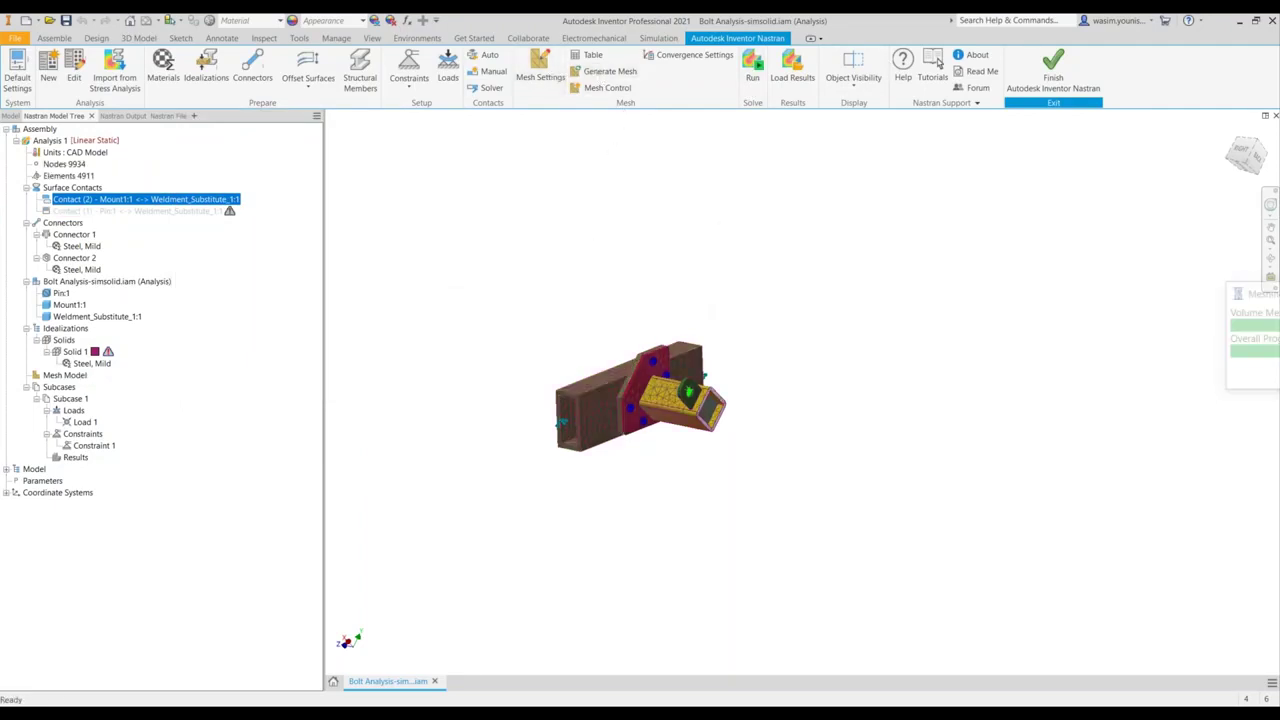
pyautogui.scroll(3, 628, 405)
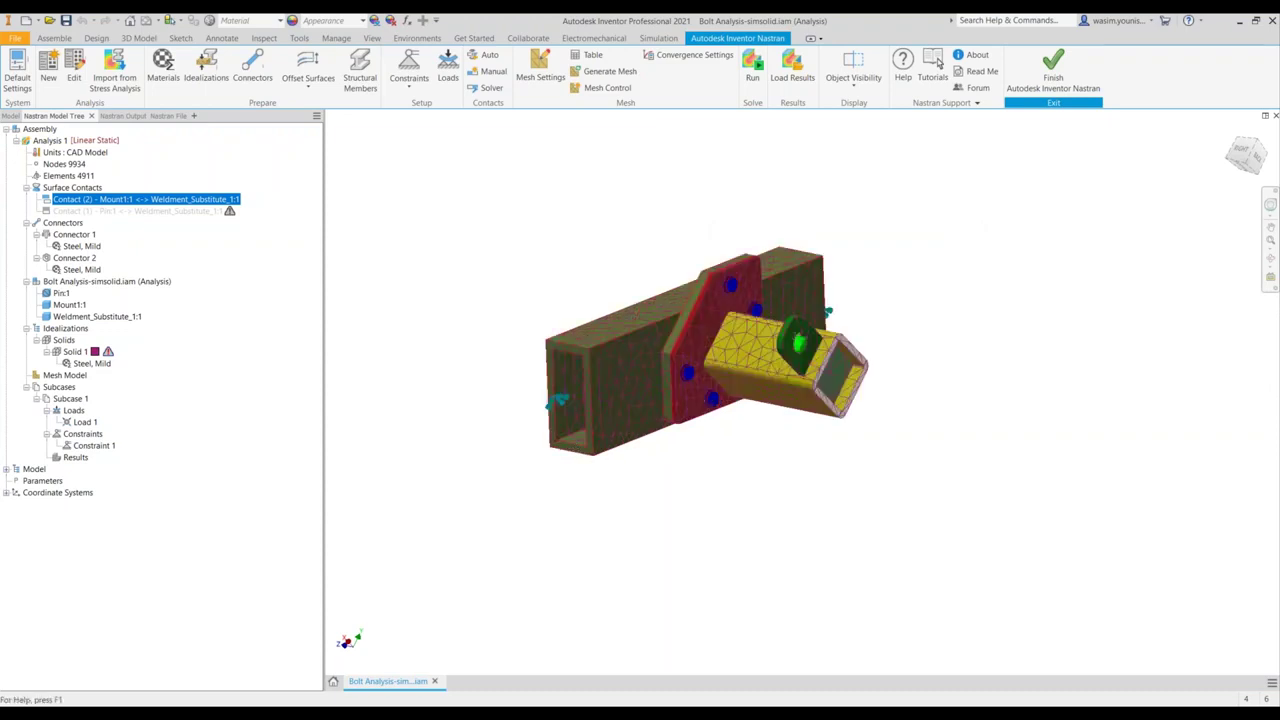
pyautogui.click(96, 353)
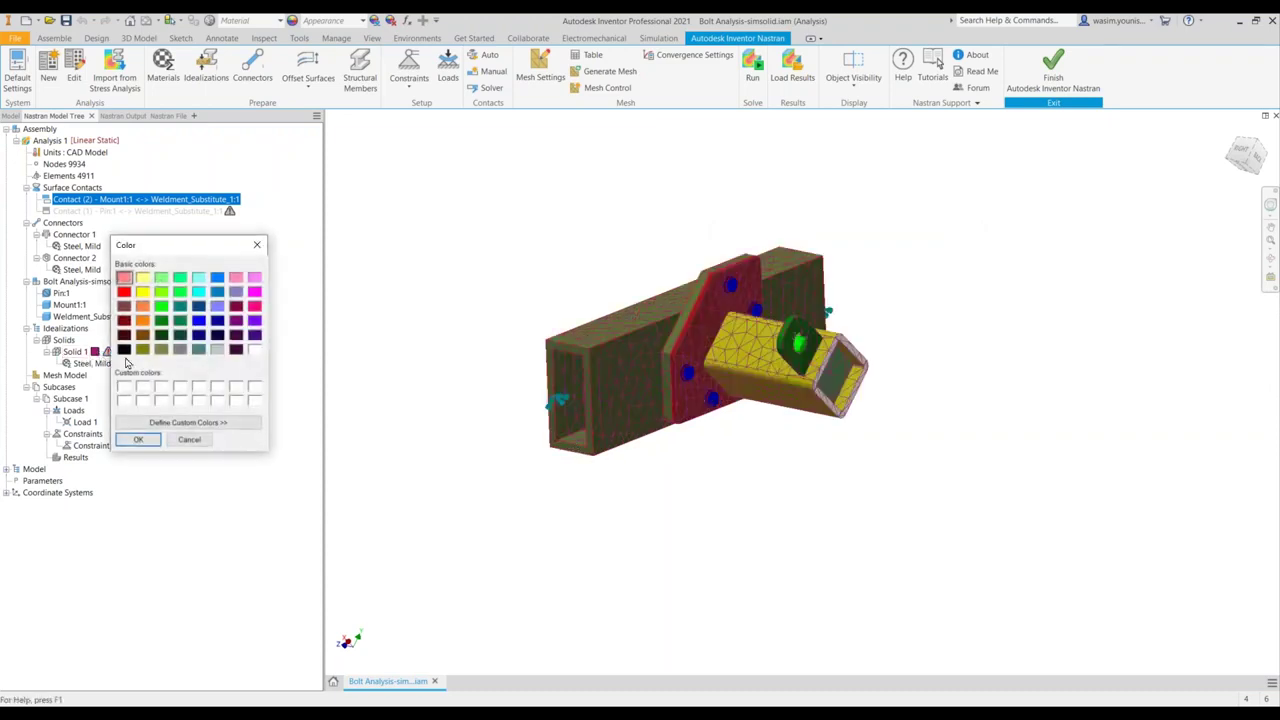
pyautogui.click(124, 350)
pyautogui.click(139, 440)
pyautogui.scroll(3, 643, 447)
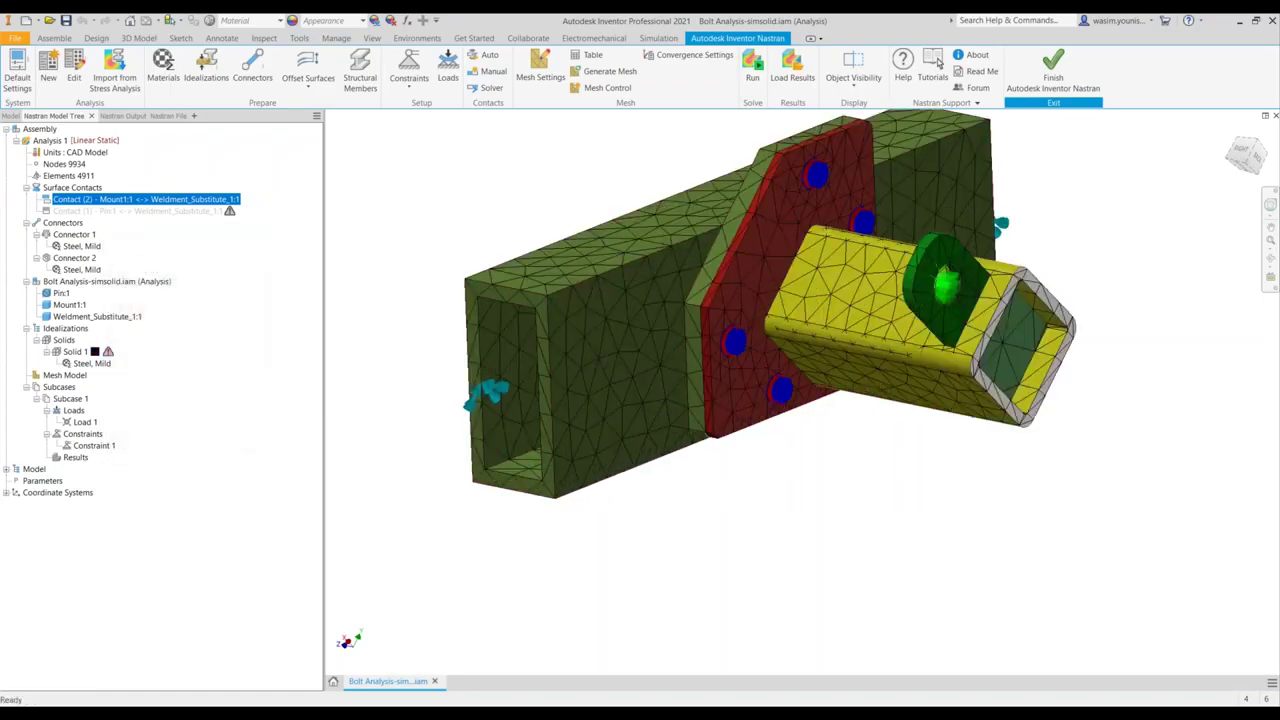
pyautogui.keyDown('shift'); pyautogui.moveTo(717, 474); pyautogui.dragTo(599, 236, button='middle'); pyautogui.keyUp('shift')
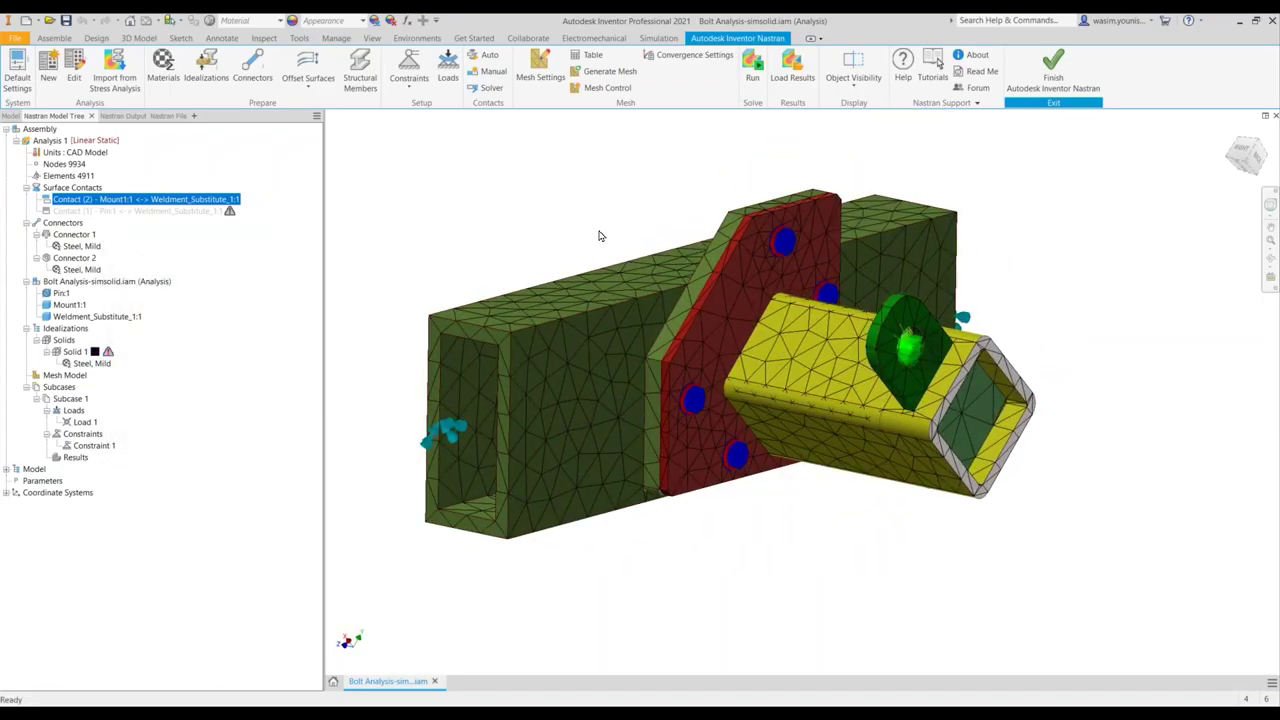
# Run the Nastran solve and acknowledge the Solution Complete message.
pyautogui.click(750, 78)
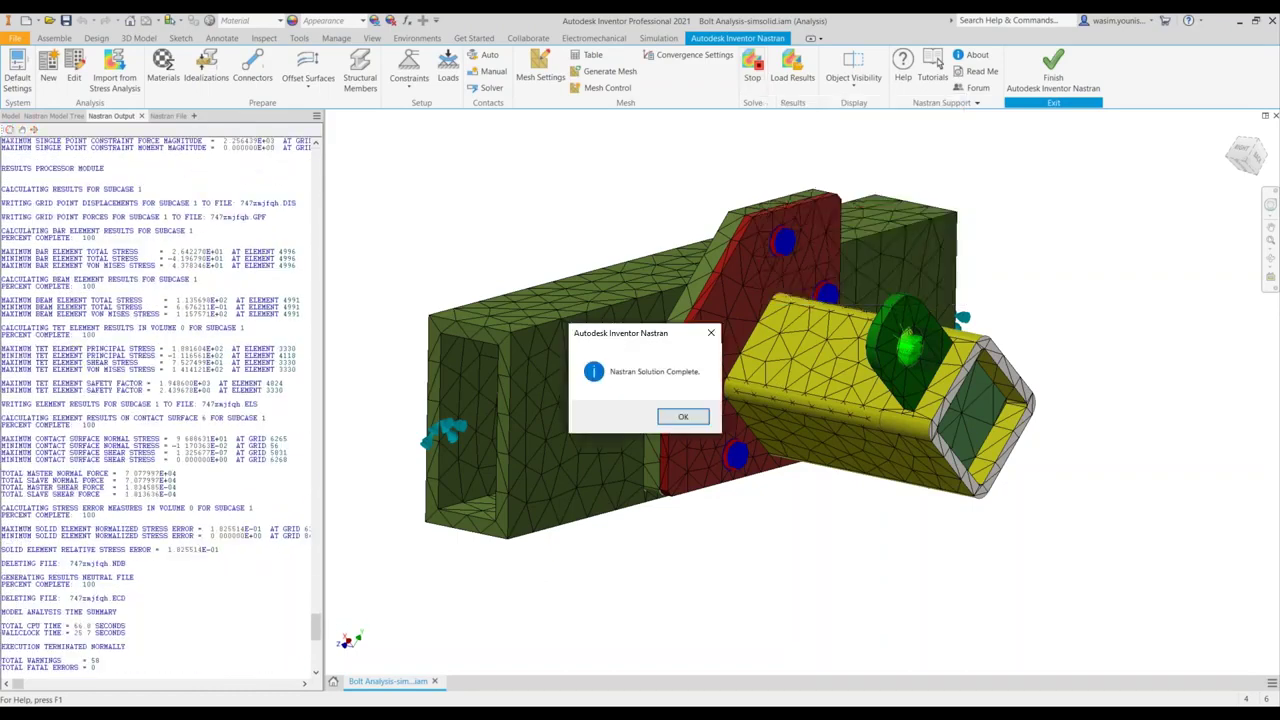
pyautogui.click(682, 416)
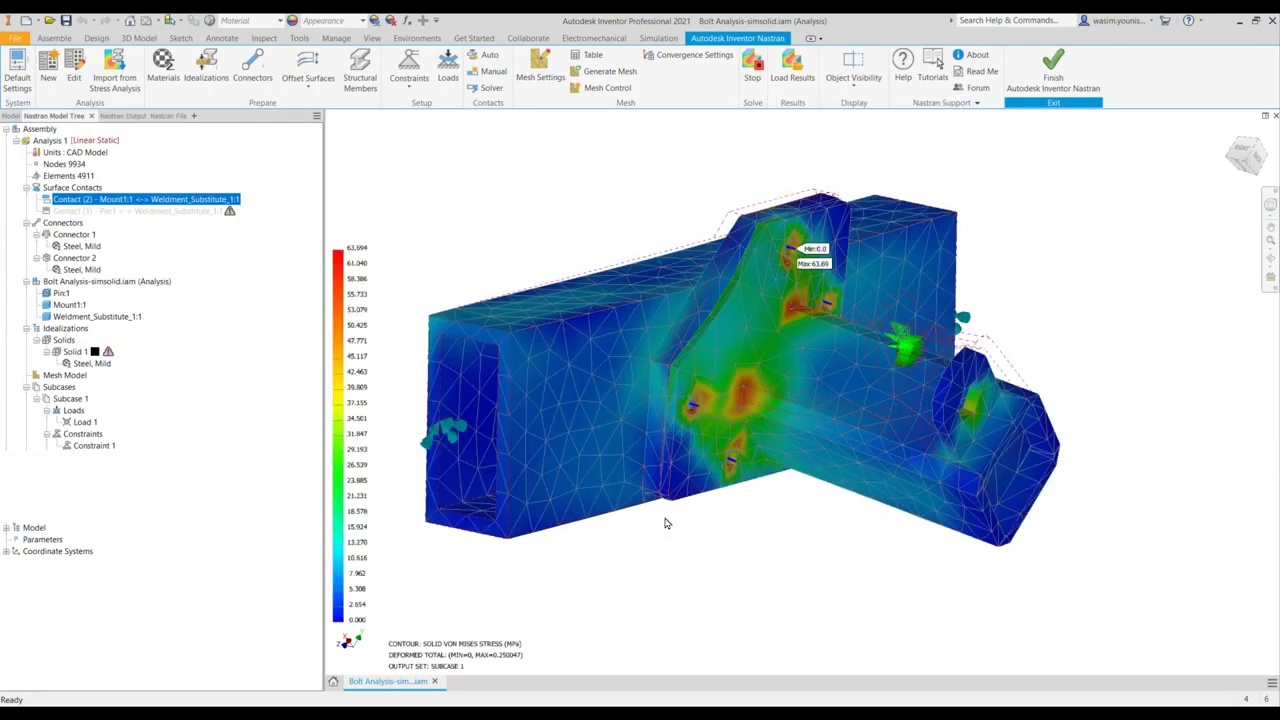
# Orbit and zoom around the von Mises contour to inspect stress hot spots at the bolt holes.
pyautogui.keyDown('shift'); pyautogui.moveTo(792, 414); pyautogui.dragTo(751, 363, button='middle'); pyautogui.keyUp('shift')
pyautogui.scroll(5, 730, 425)
pyautogui.scroll(2, 757, 429)
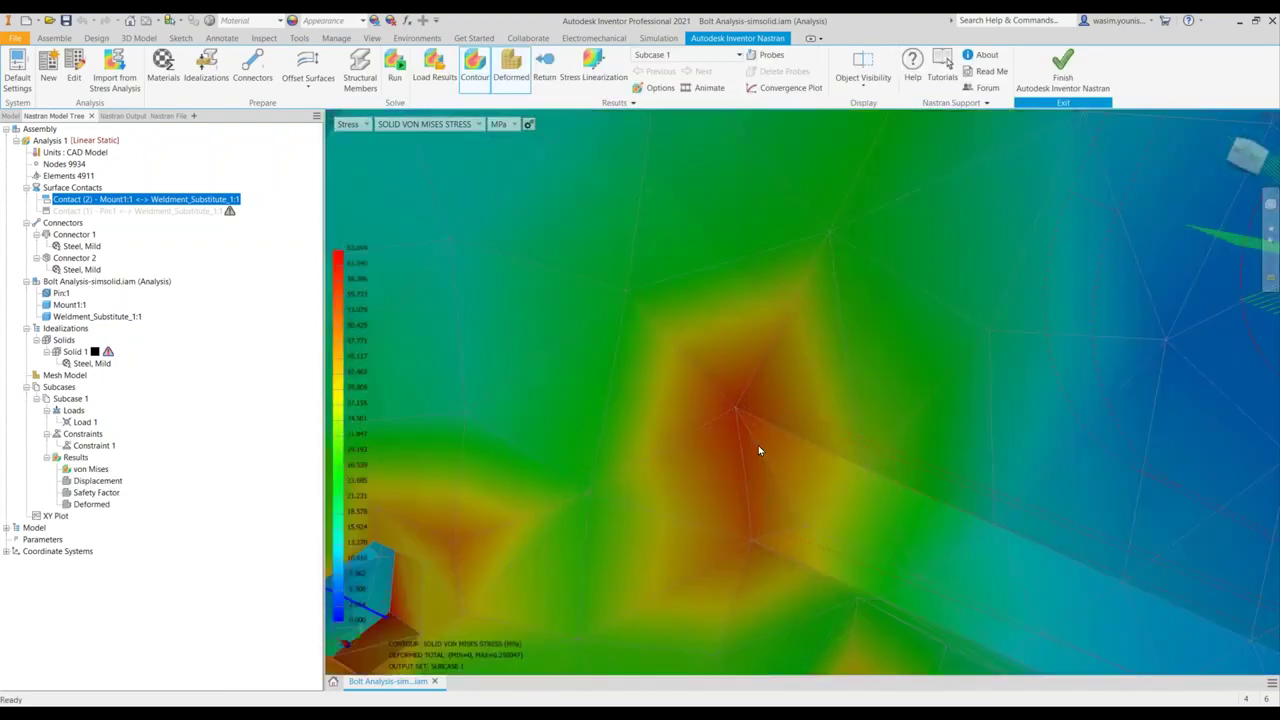
pyautogui.scroll(-6, 763, 482)
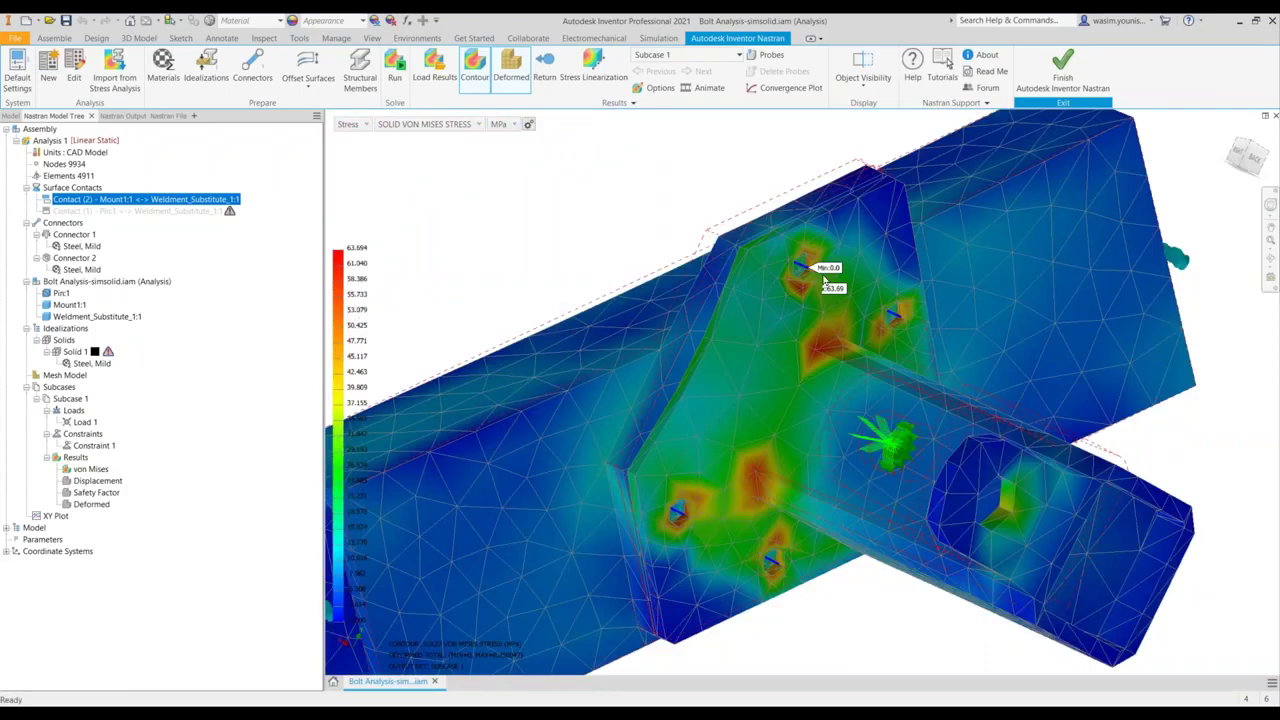
pyautogui.keyDown('shift'); pyautogui.moveTo(768, 388); pyautogui.dragTo(808, 379, button='middle'); pyautogui.keyUp('shift')
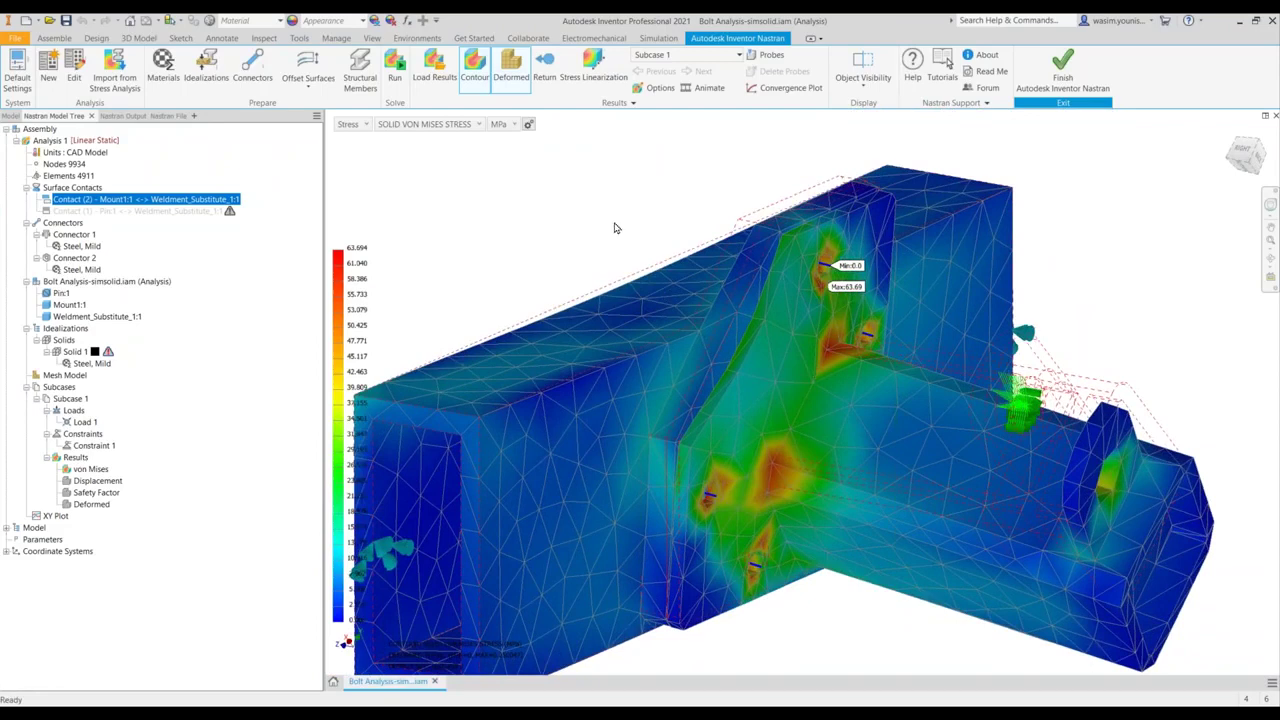
pyautogui.click(480, 124)
pyautogui.scroll(3, 500, 270)
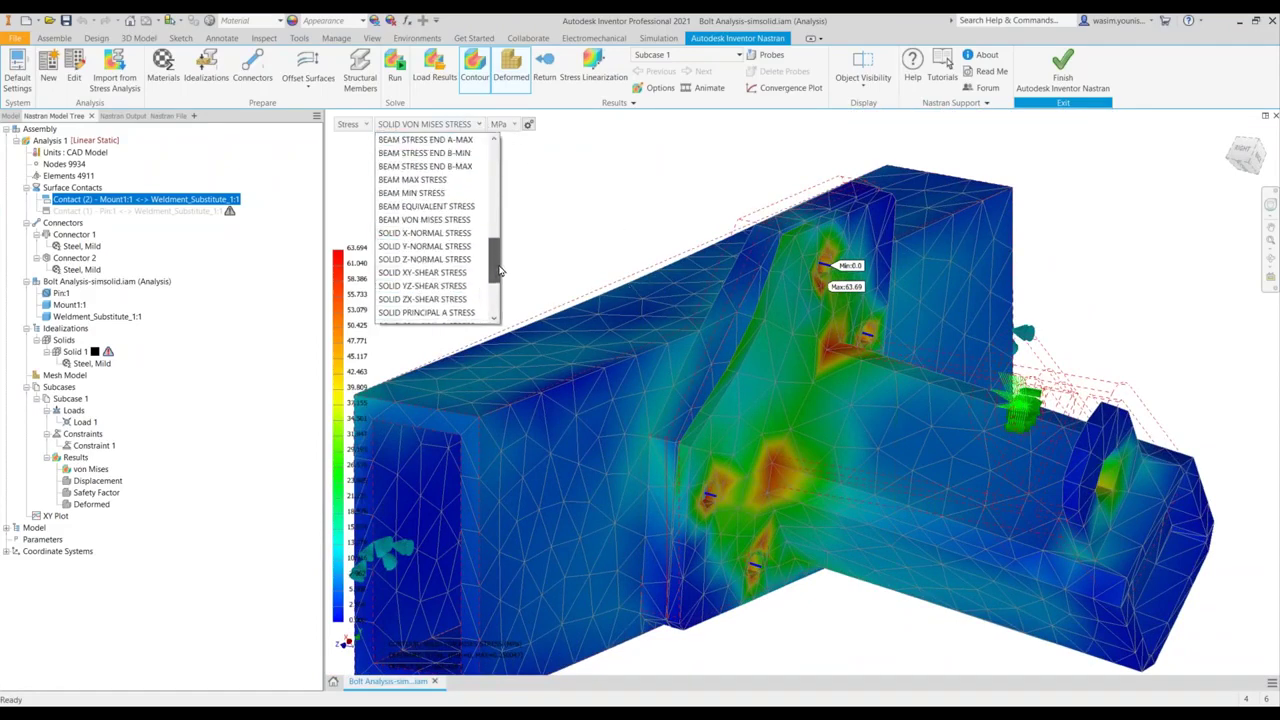
pyautogui.scroll(1, 418, 249)
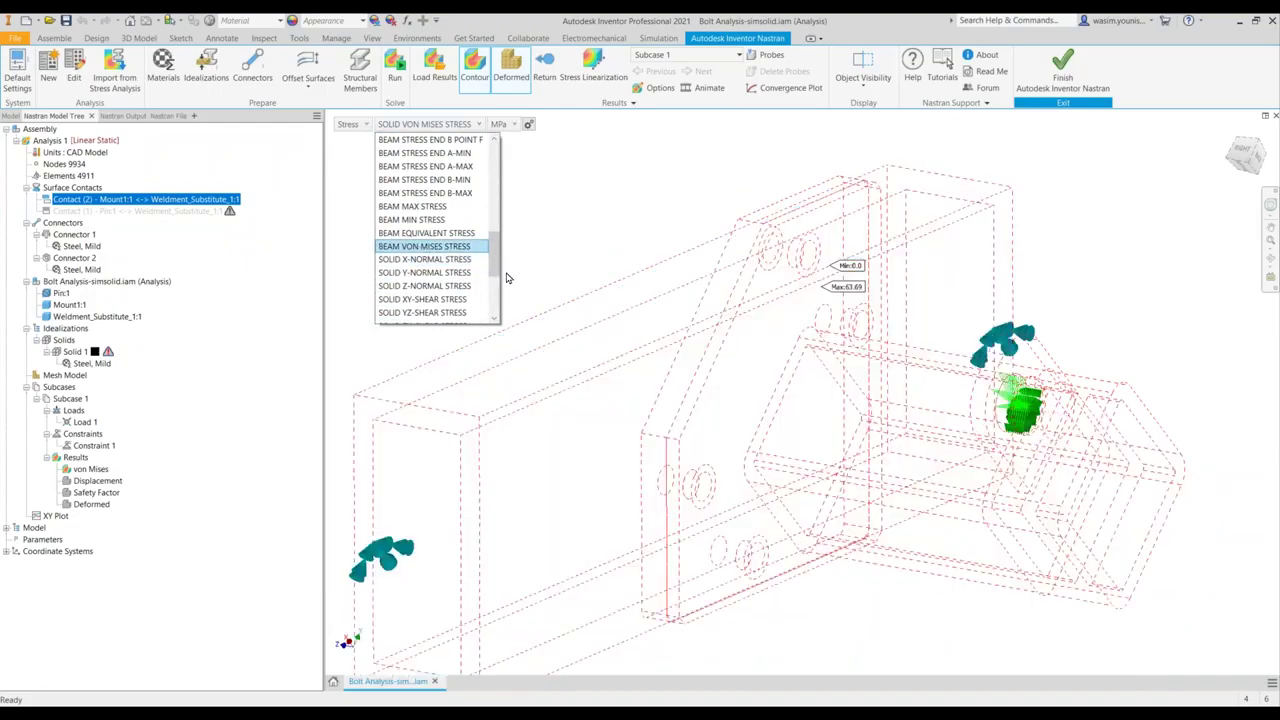
pyautogui.press('Return')
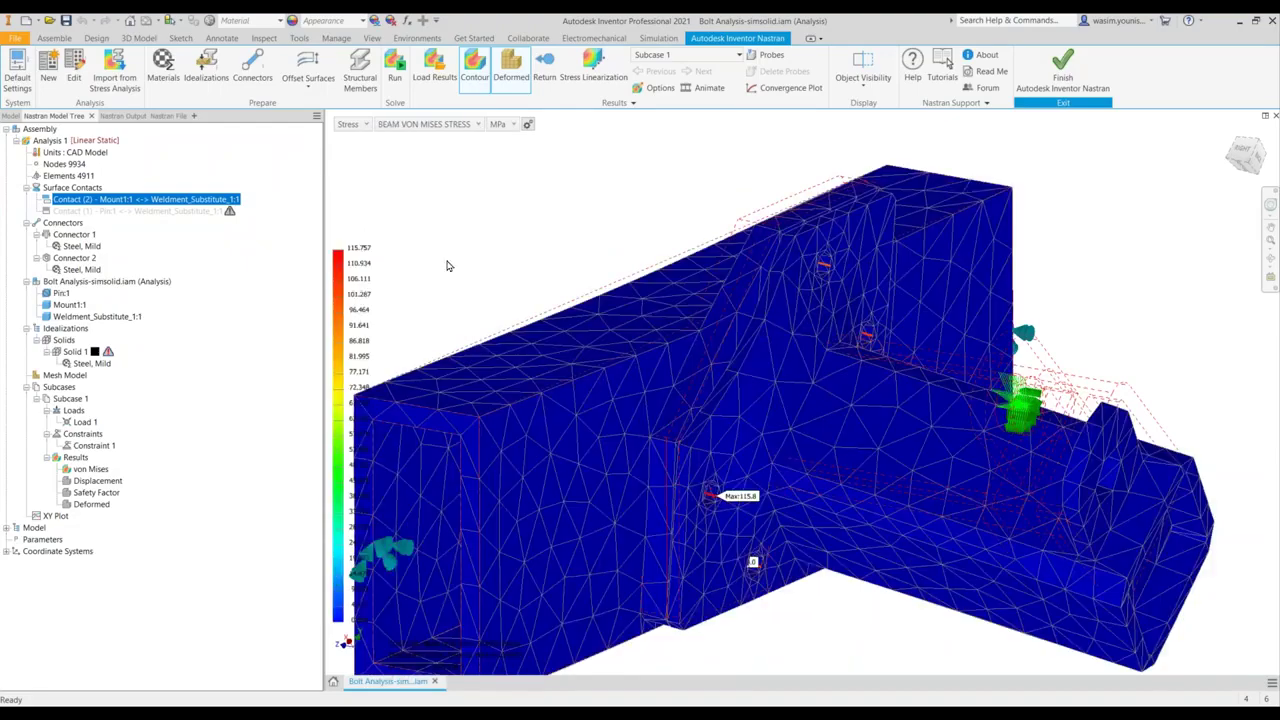
pyautogui.keyDown('shift'); pyautogui.moveTo(461, 295); pyautogui.dragTo(498, 325, button='middle'); pyautogui.keyUp('shift')
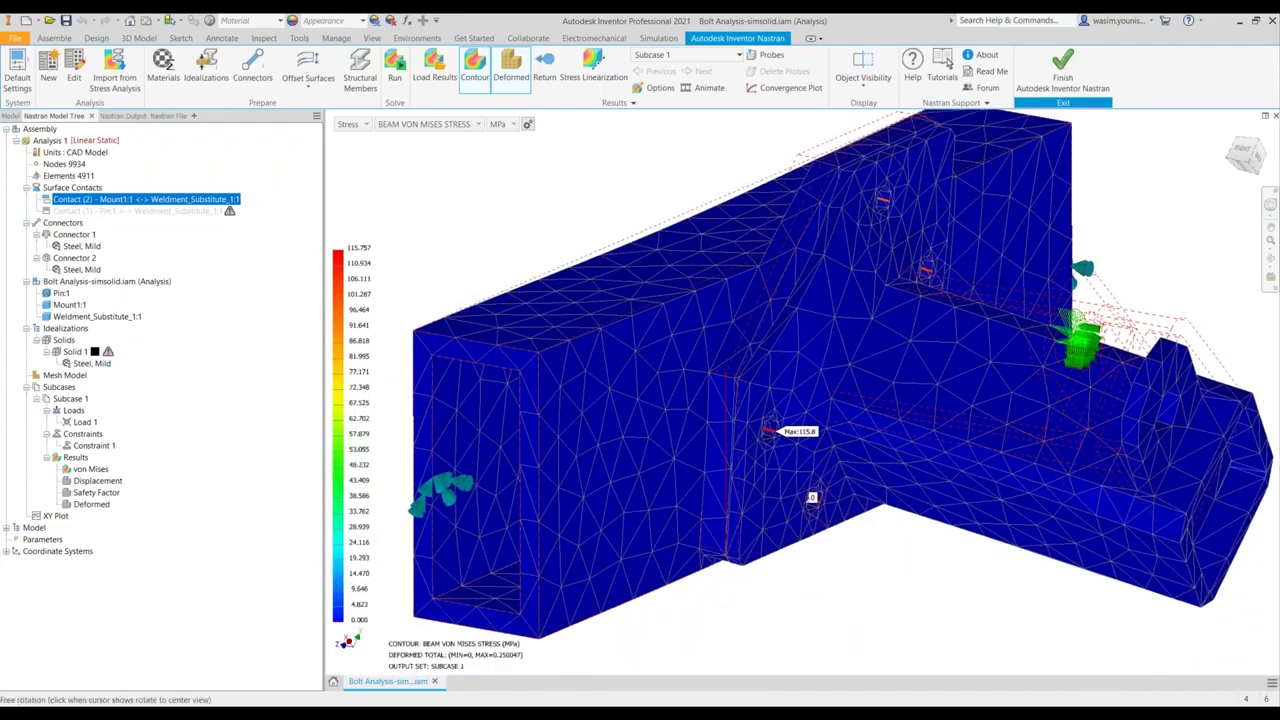
pyautogui.keyDown('shift'); pyautogui.moveTo(640, 346); pyautogui.dragTo(707, 410, button='middle'); pyautogui.keyUp('shift')
pyautogui.scroll(5, 707, 410)
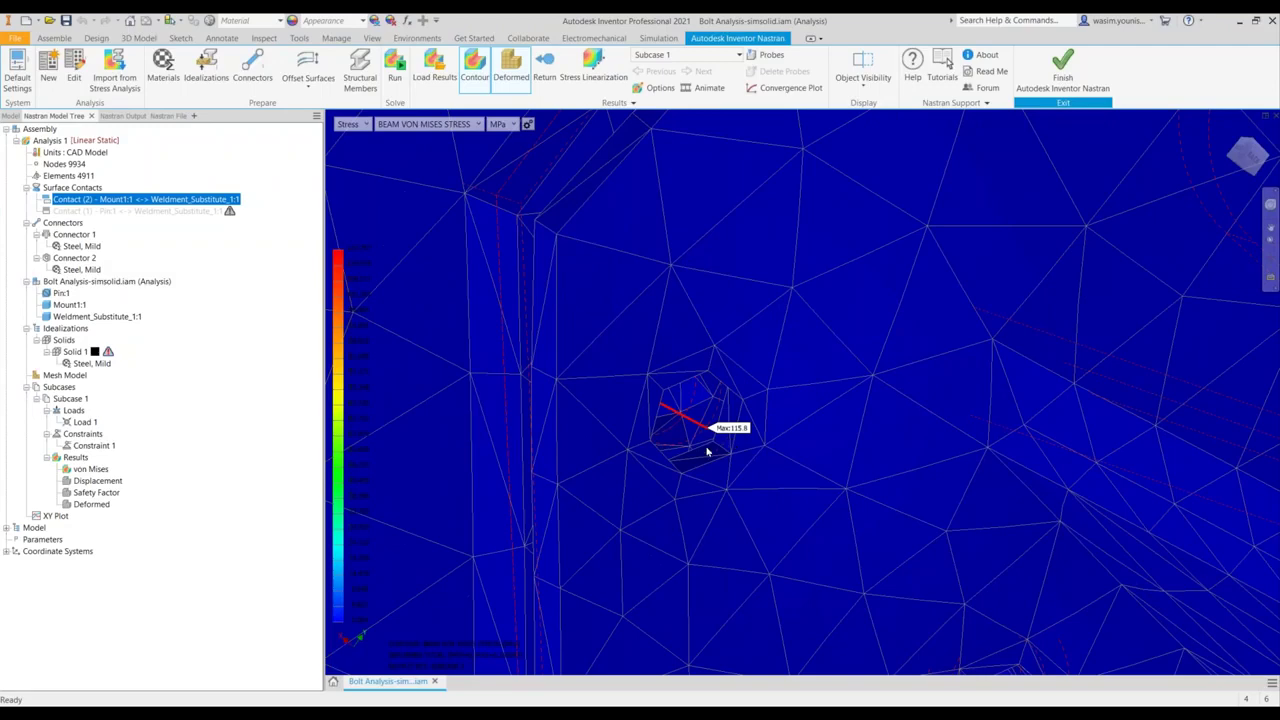
pyautogui.scroll(-2, 716, 437)
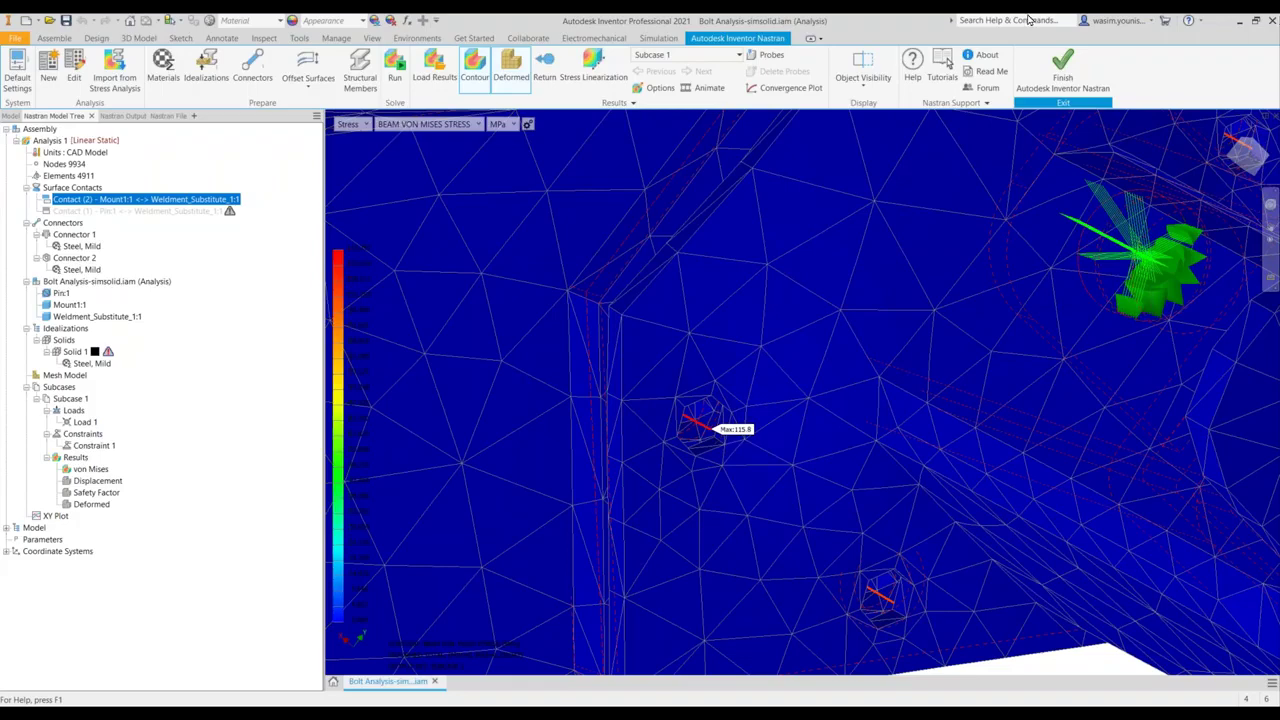
pyautogui.scroll(-6, 934, 356)
pyautogui.keyDown('shift'); pyautogui.moveTo(938, 378); pyautogui.dragTo(834, 362, button='middle'); pyautogui.keyUp('shift')
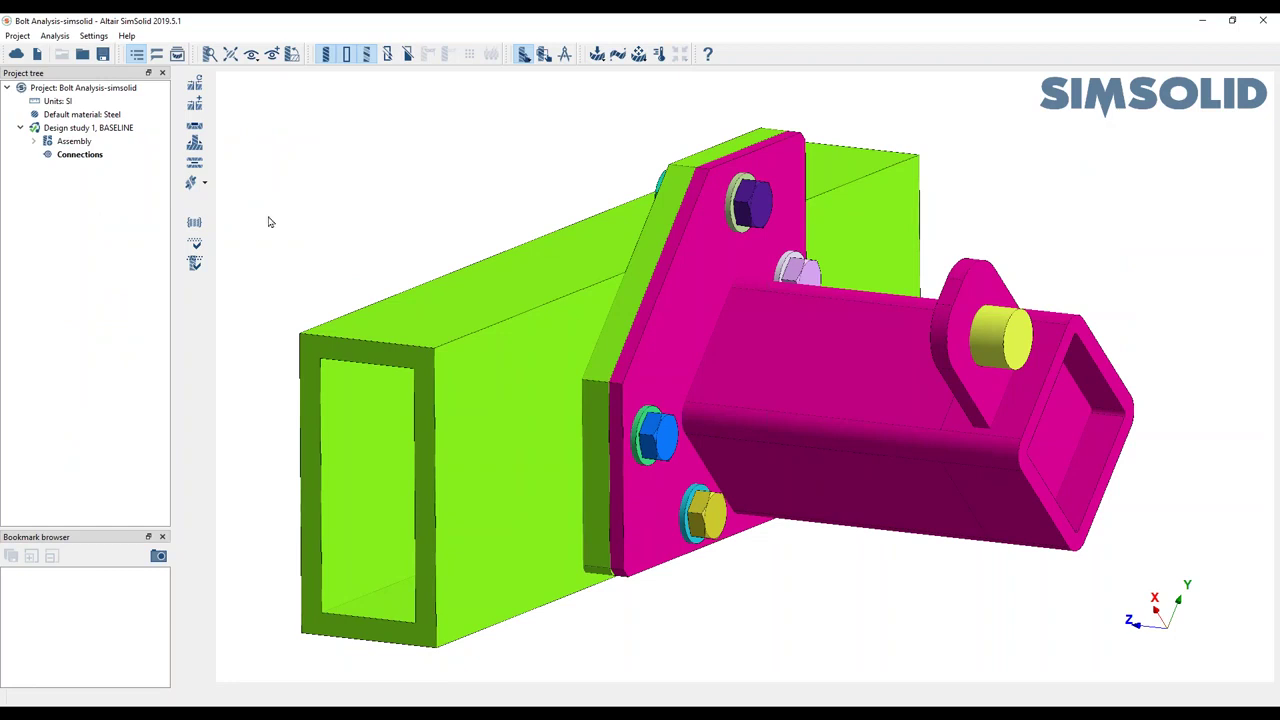
# Generate automatic connections using the default gap and penetration settings.
pyautogui.click(197, 88)
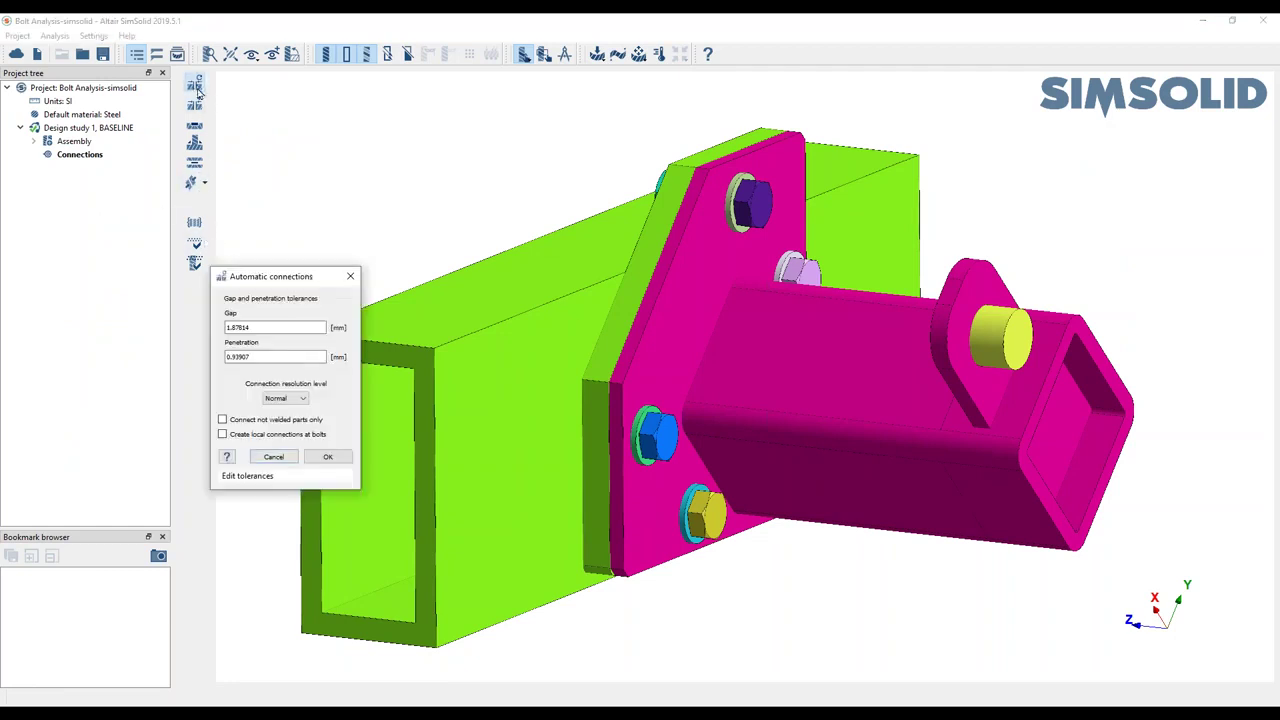
pyautogui.moveTo(290, 278); pyautogui.dragTo(308, 102)
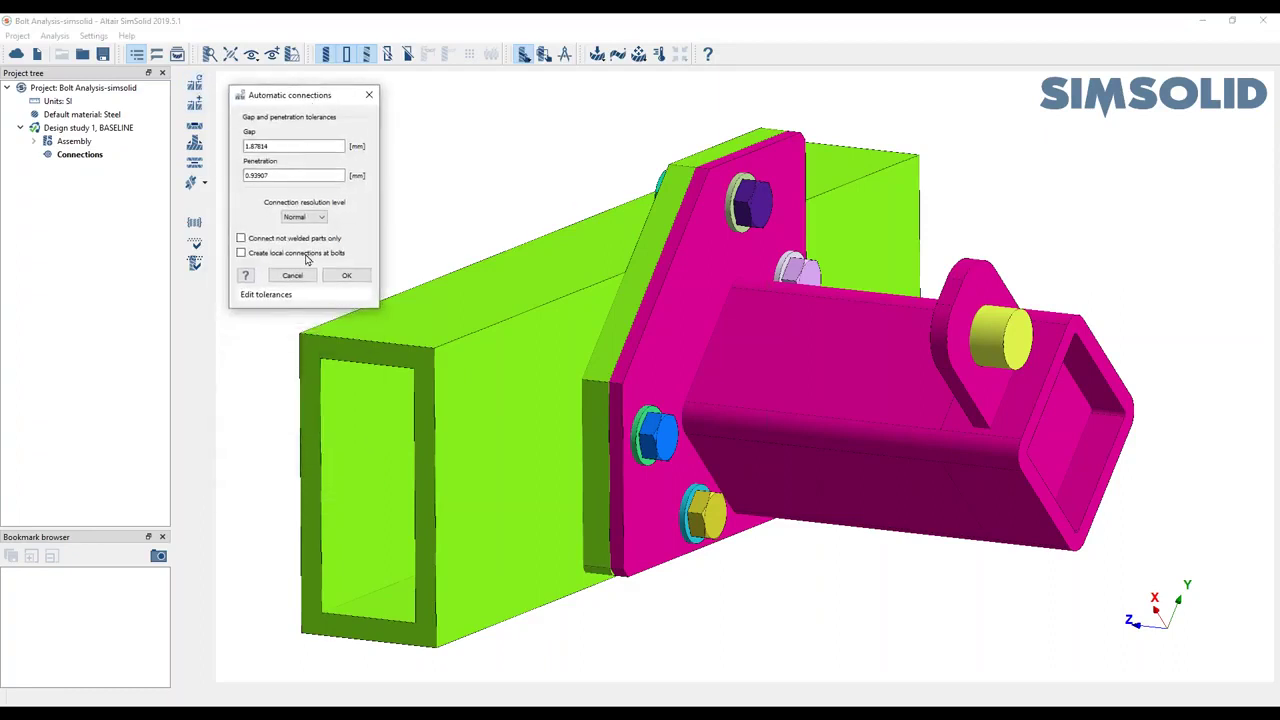
pyautogui.click(347, 277)
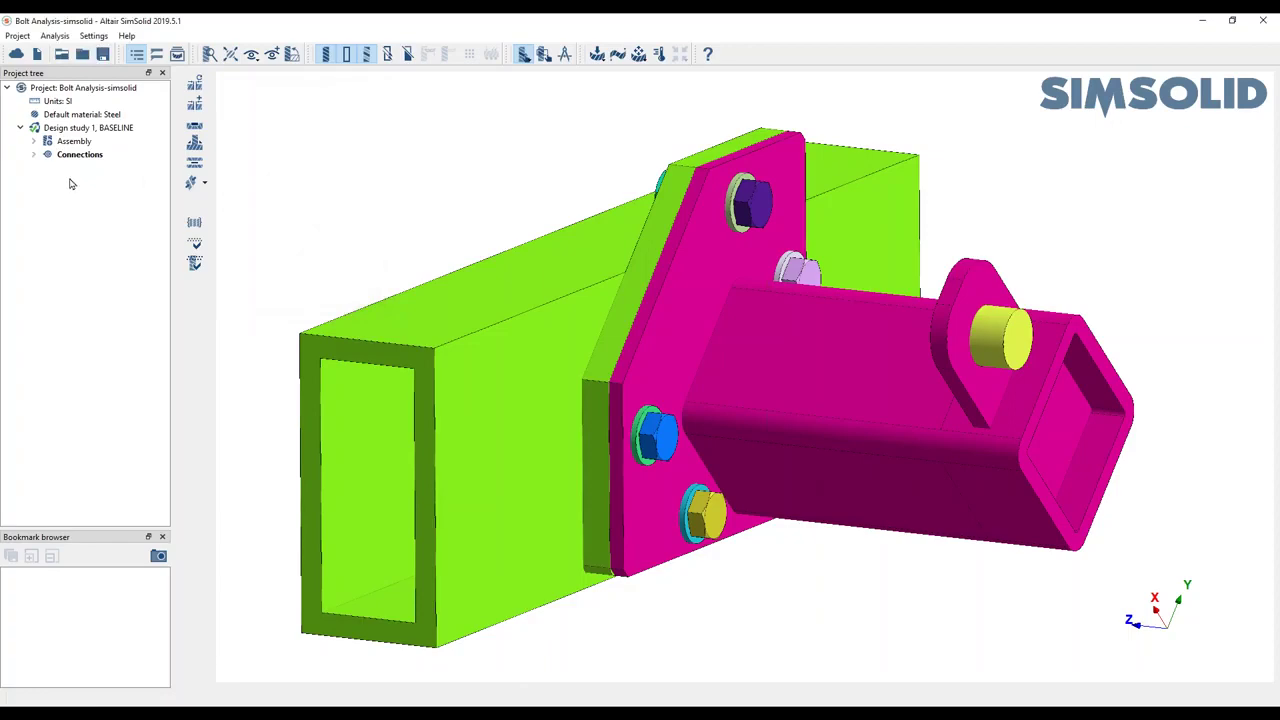
pyautogui.scroll(1, 637, 455)
pyautogui.scroll(3, 637, 455)
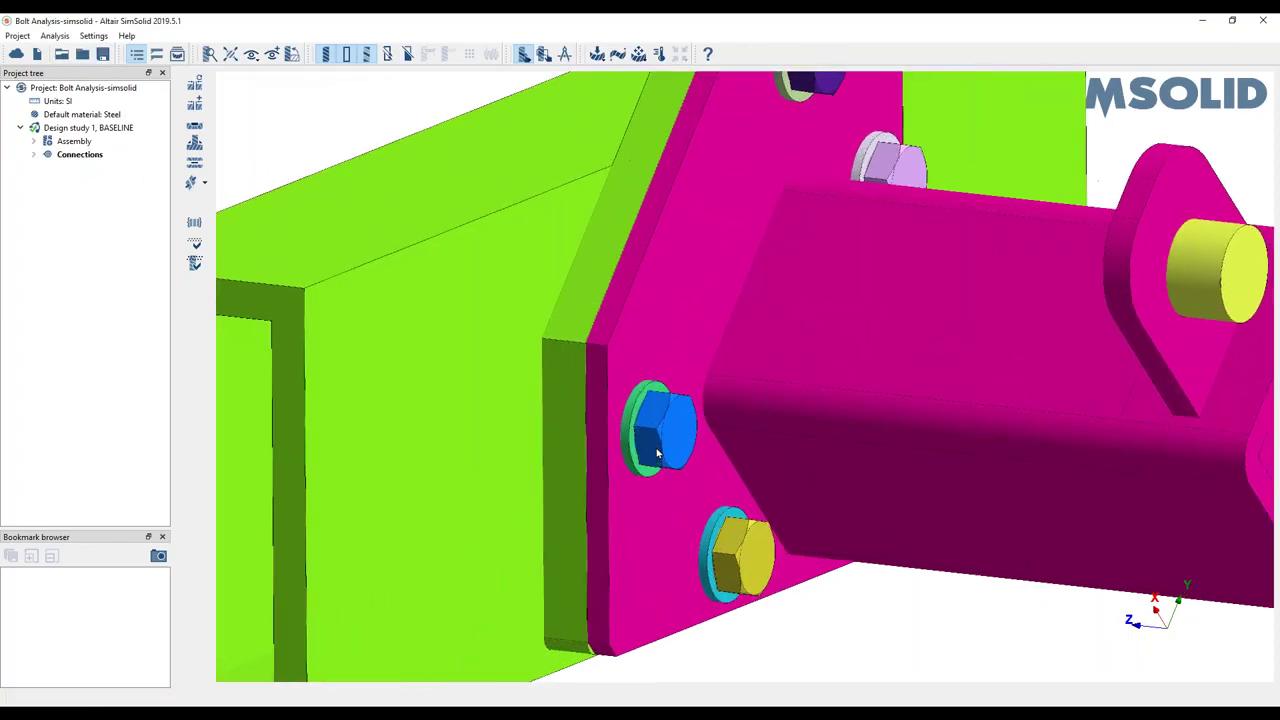
pyautogui.scroll(-4, 652, 465)
pyautogui.moveTo(652, 465); pyautogui.dragTo(712, 406, button='right')
# Expand Connections > Regular connections in the Project tree to list them.
pyautogui.click(34, 154)
pyautogui.click(48, 170)
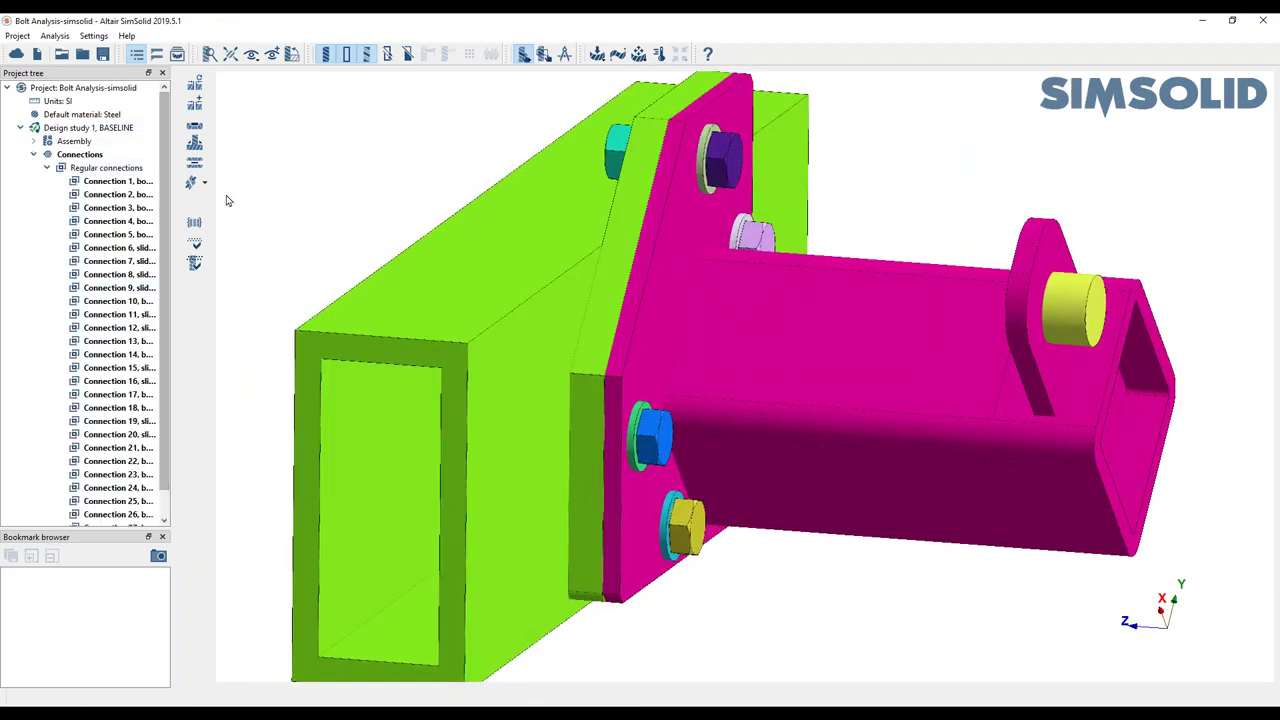
pyautogui.moveTo(451, 251); pyautogui.dragTo(460, 282, button='right')
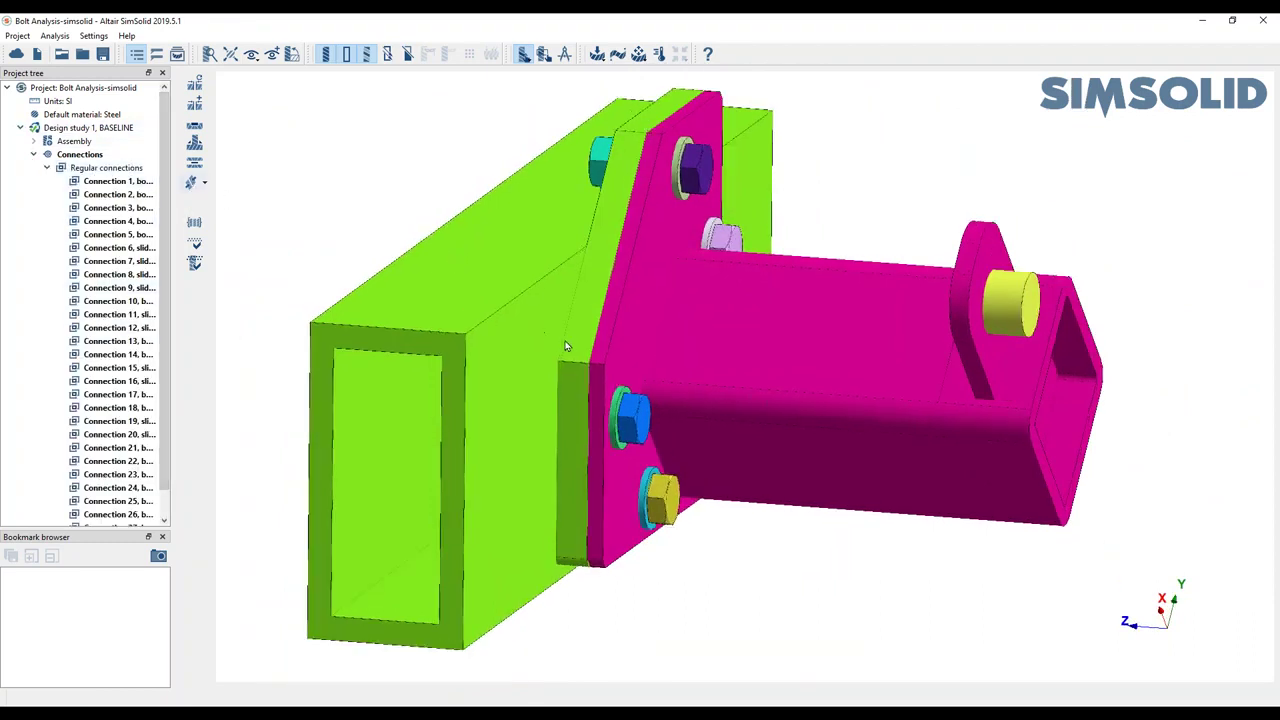
# Add a Structural linear analysis and assign Steel to all parts of the assembly.
pyautogui.click(598, 54)
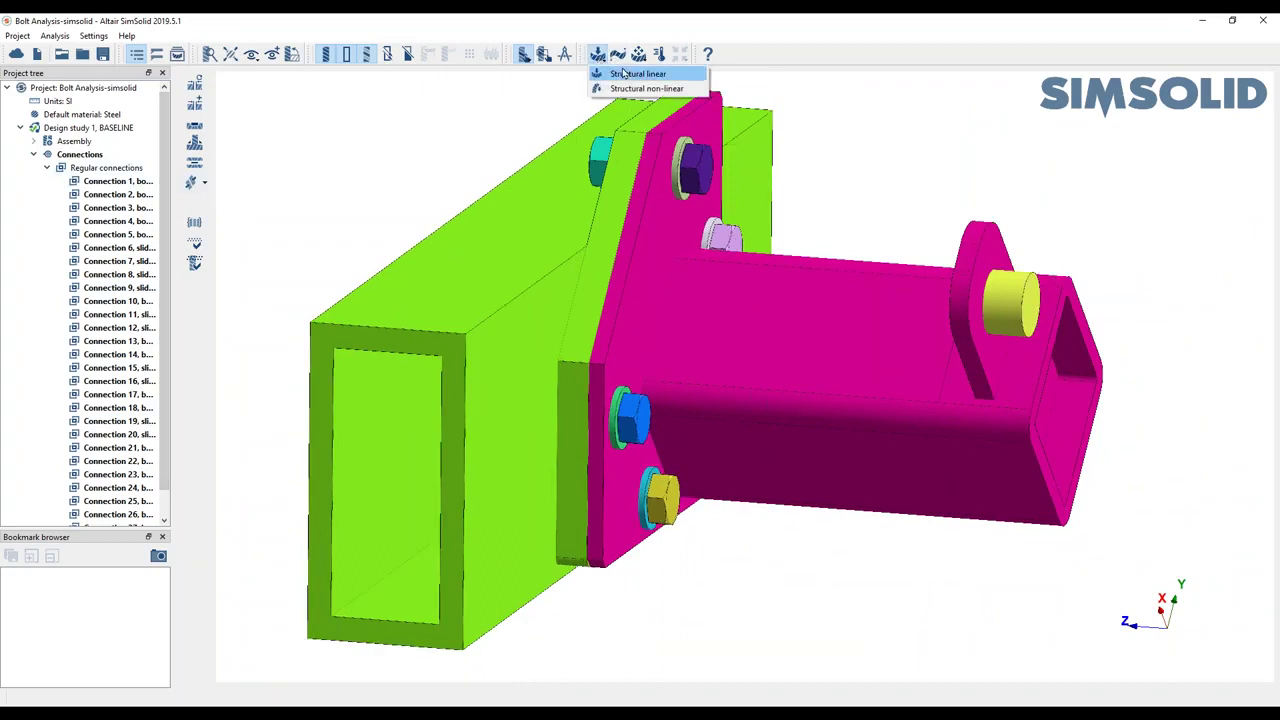
pyautogui.click(630, 74)
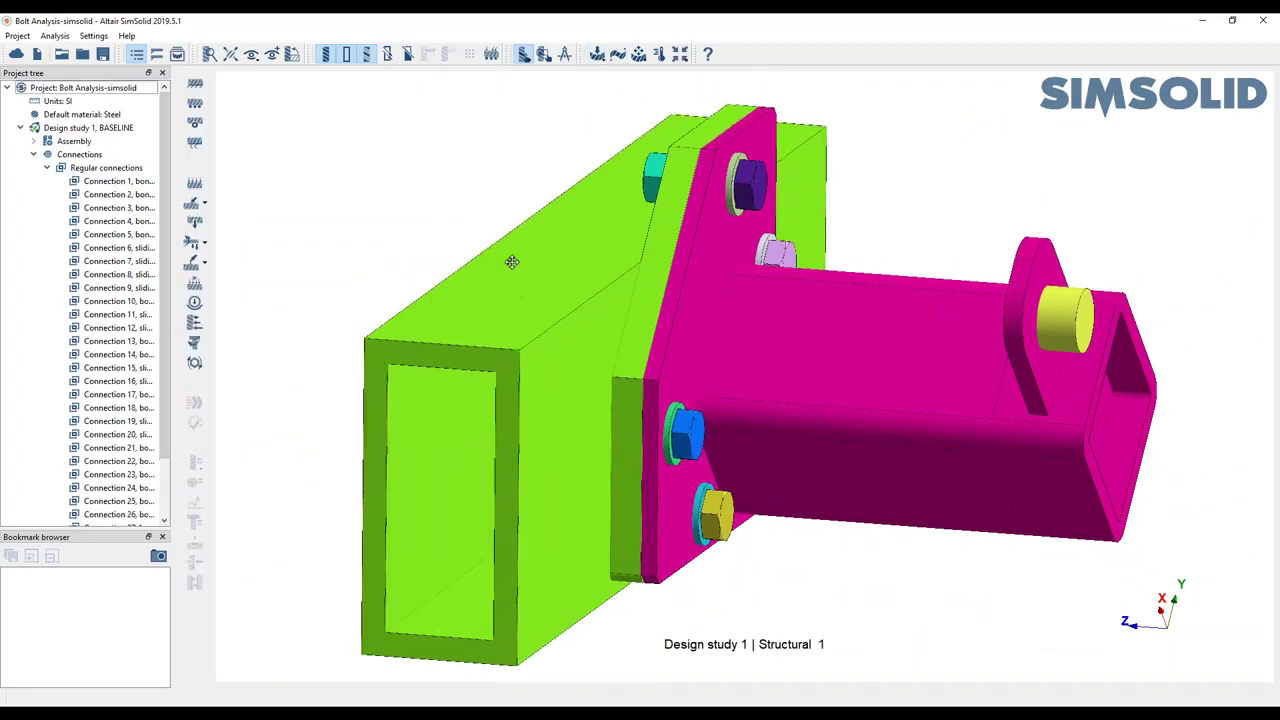
pyautogui.click(72, 141)
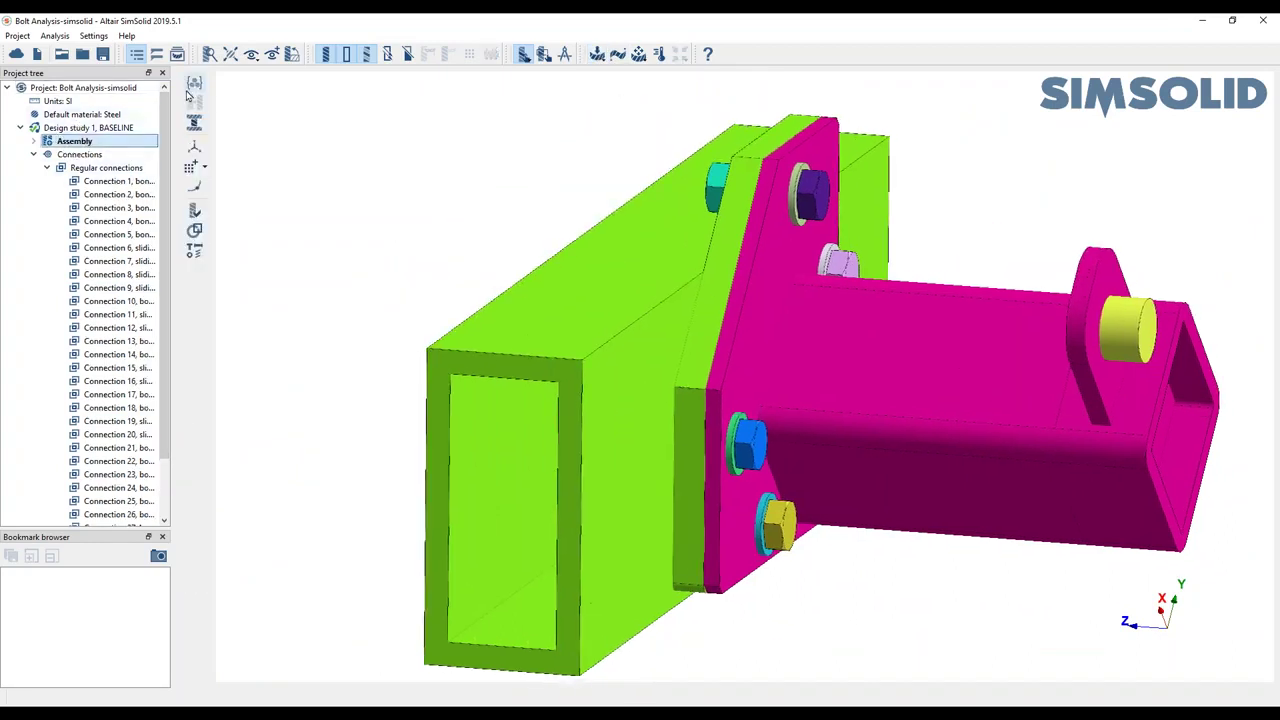
pyautogui.click(194, 82)
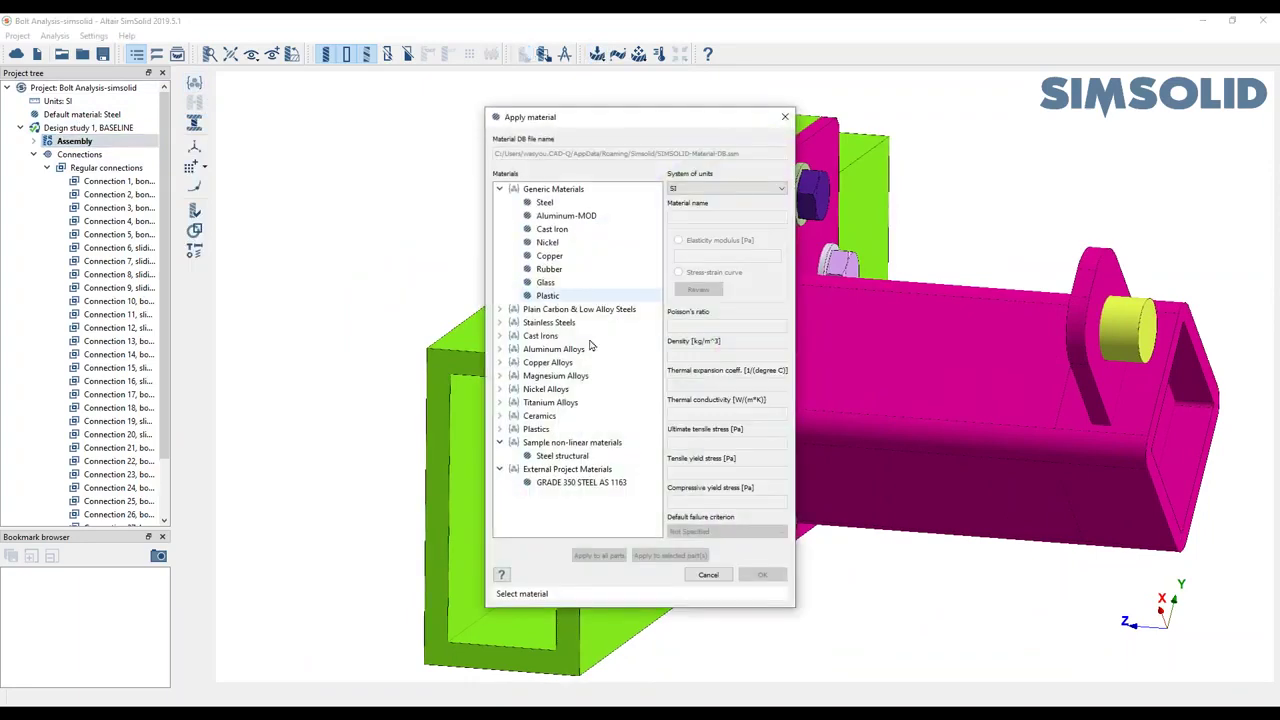
pyautogui.click(545, 202)
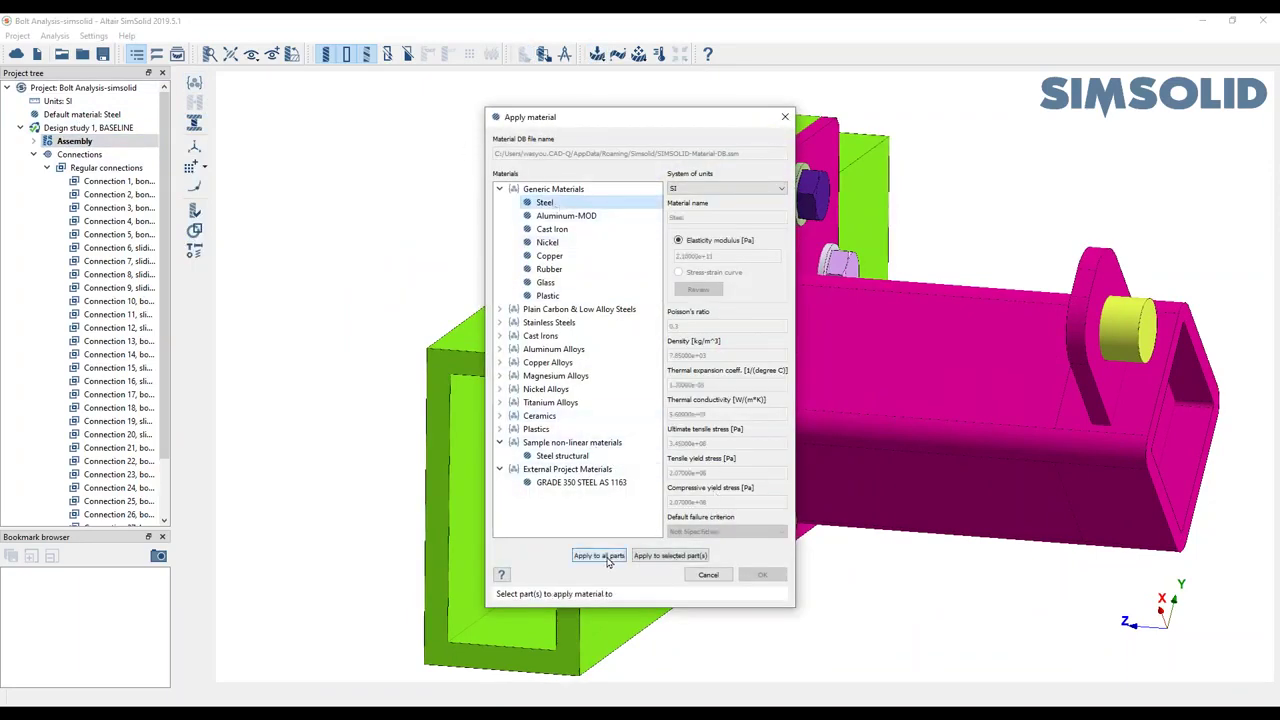
pyautogui.click(600, 556)
pyautogui.click(762, 574)
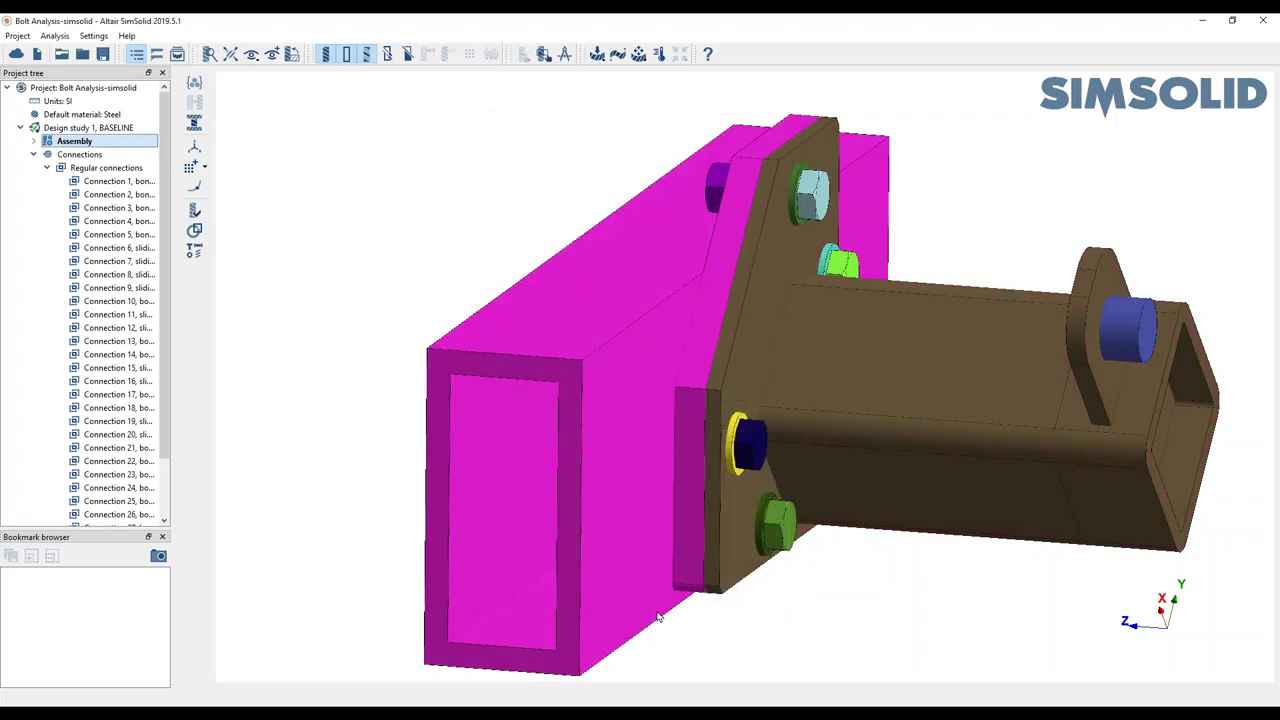
# Collapse the connections list and select the Structural 1 analysis in the tree.
pyautogui.moveTo(741, 513); pyautogui.dragTo(706, 464, button='middle')
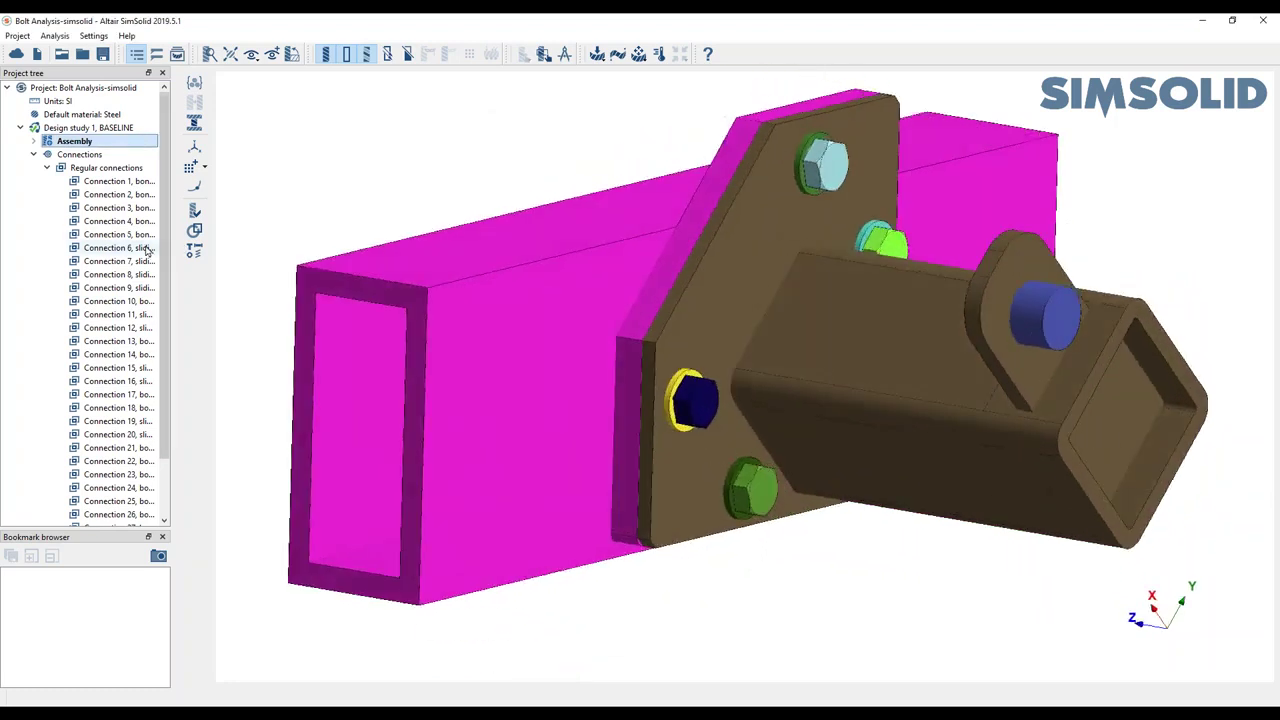
pyautogui.click(20, 128)
pyautogui.click(20, 128)
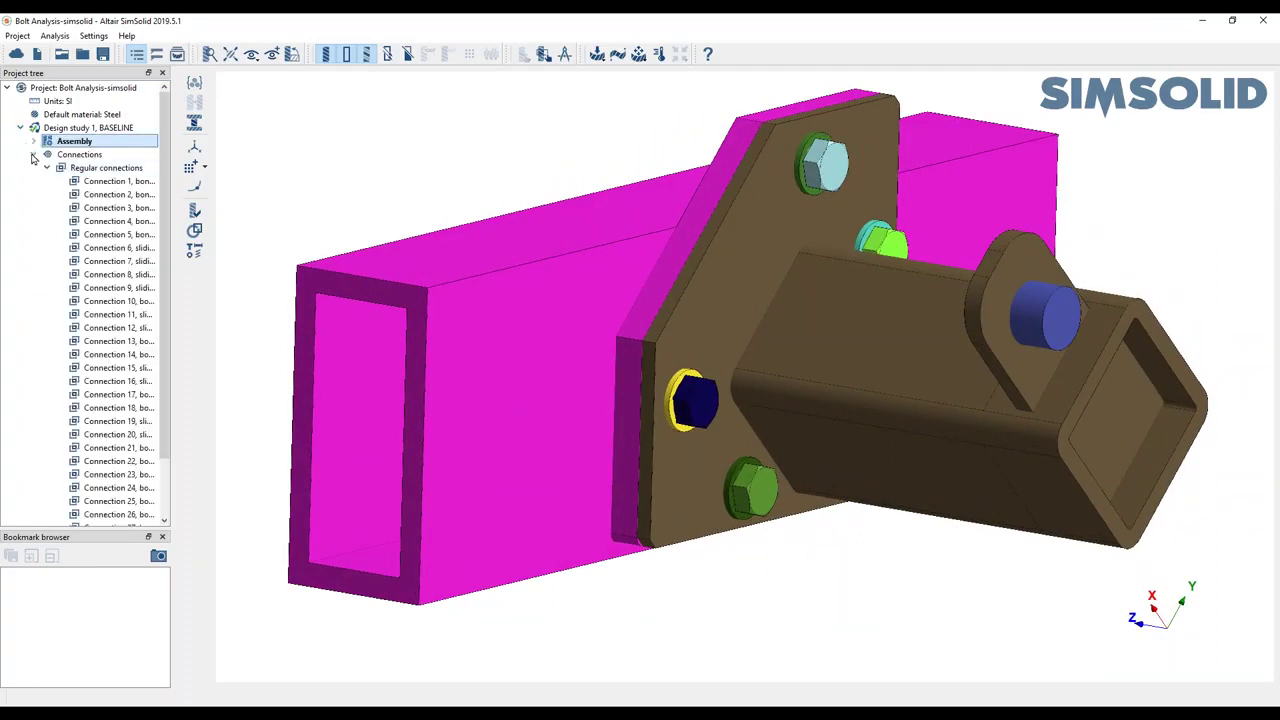
pyautogui.click(33, 155)
pyautogui.click(140, 168)
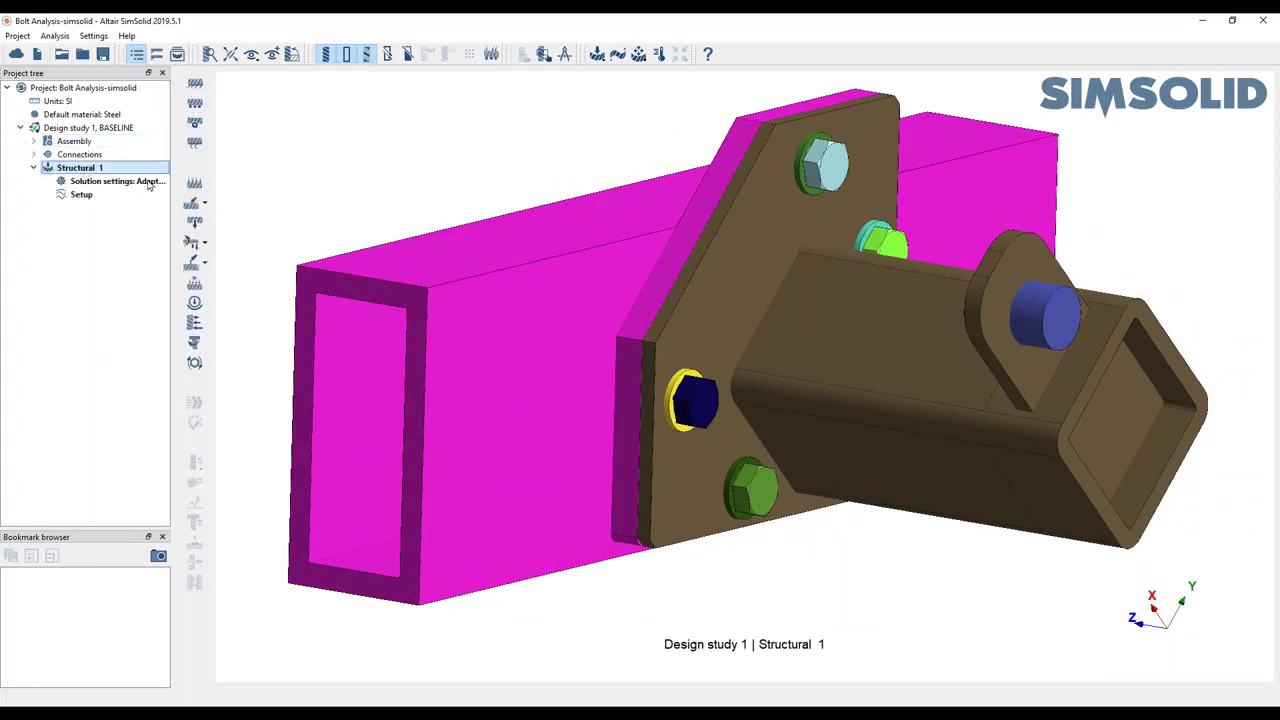
pyautogui.click(702, 405)
pyautogui.rightClick(702, 403)
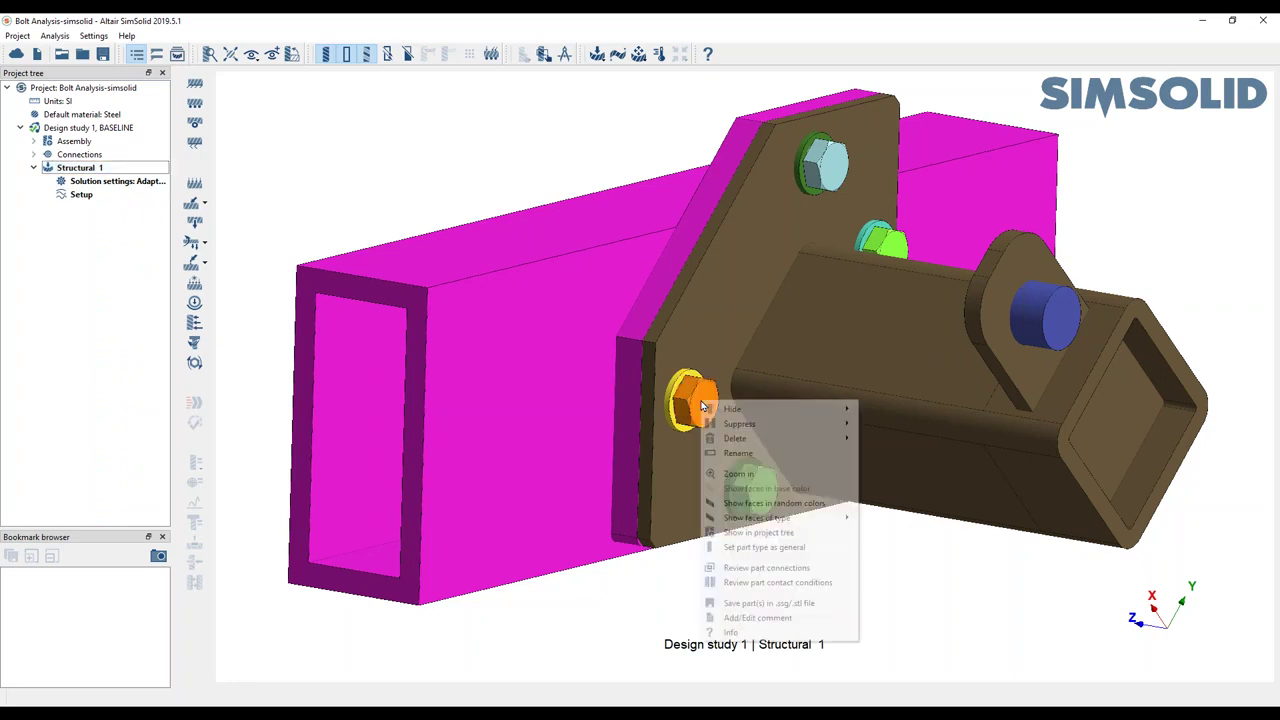
pyautogui.click(779, 568)
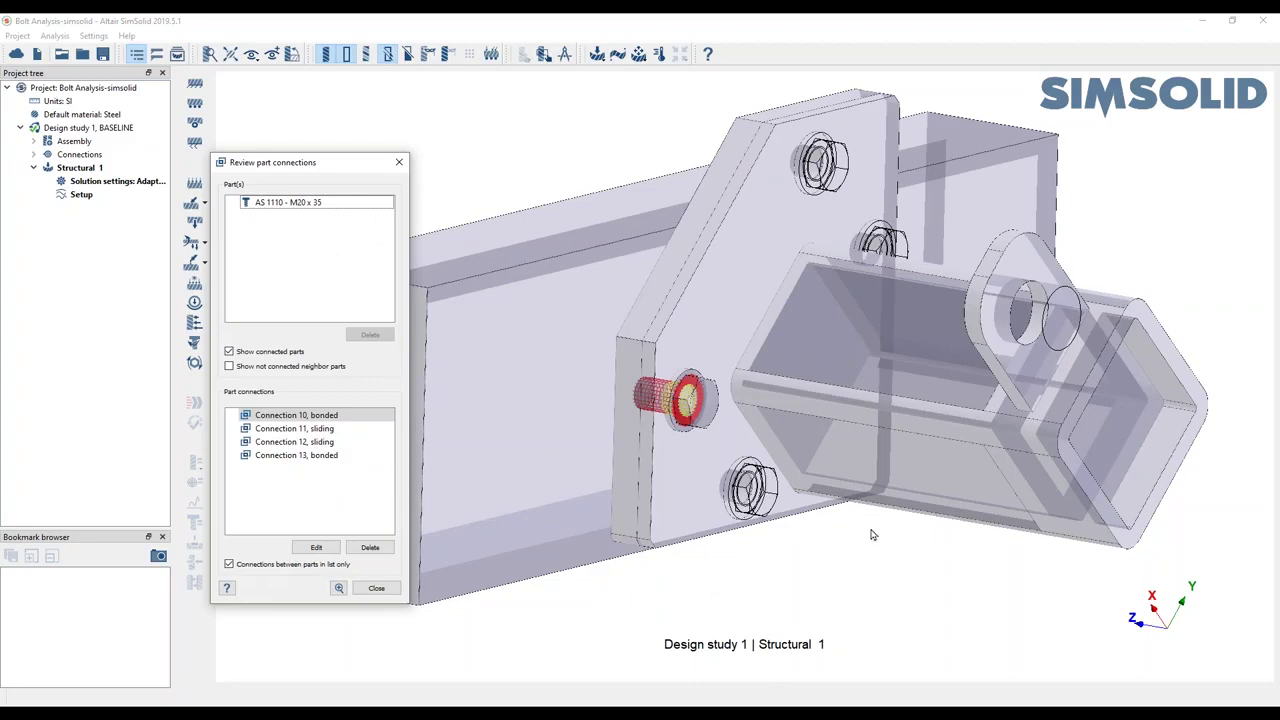
pyautogui.moveTo(767, 489); pyautogui.dragTo(778, 430, button='right')
pyautogui.scroll(5, 755, 430)
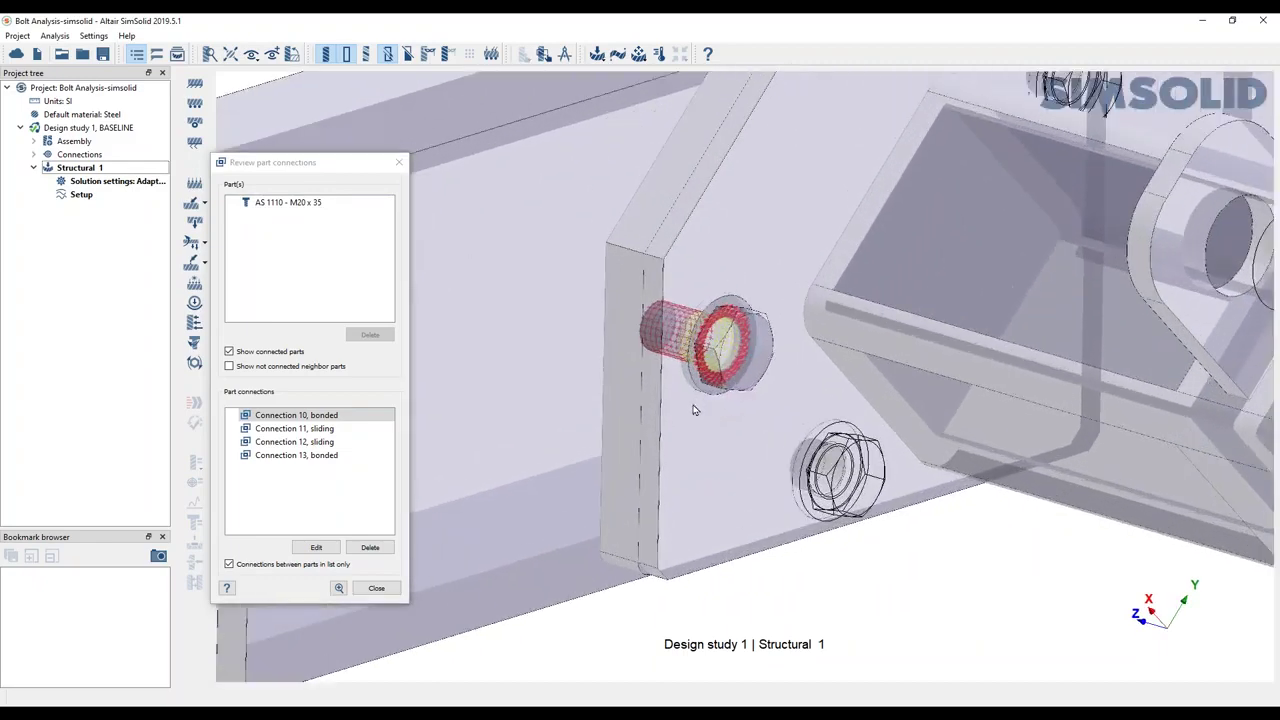
pyautogui.scroll(2, 710, 404)
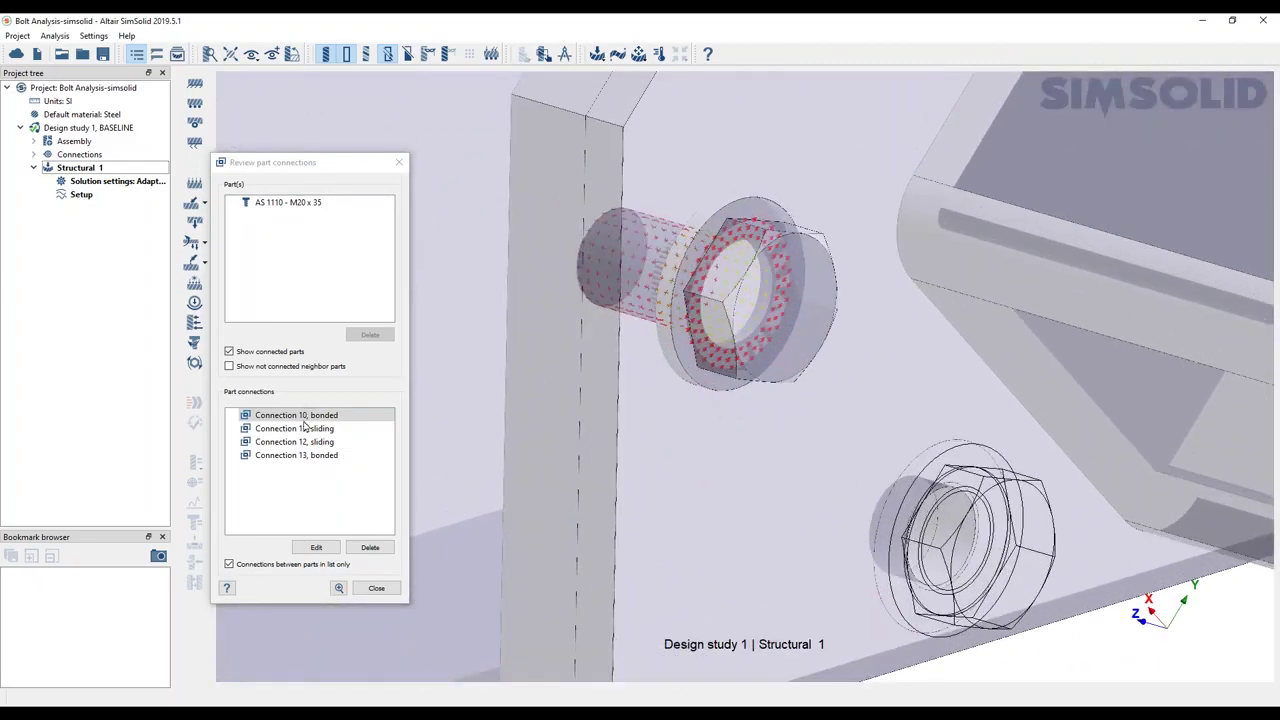
pyautogui.click(313, 416)
pyautogui.click(320, 429)
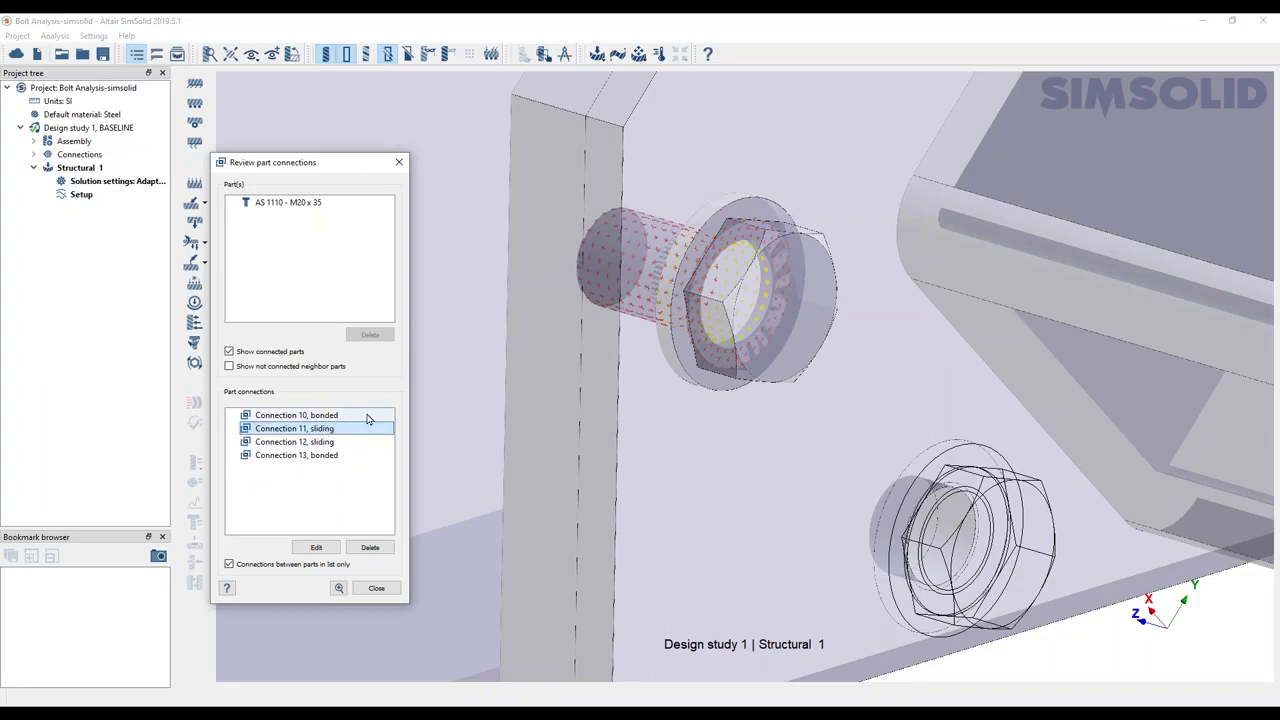
pyautogui.click(309, 442)
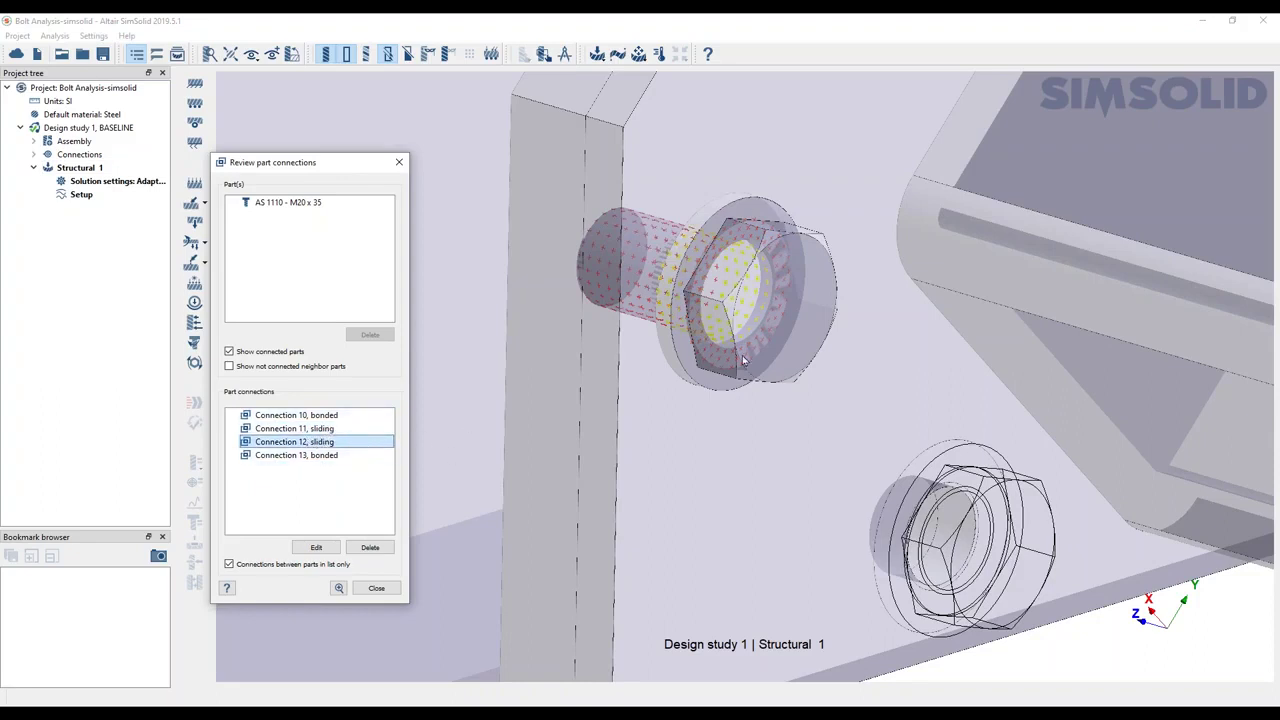
pyautogui.moveTo(735, 363); pyautogui.dragTo(714, 289, button='right')
pyautogui.scroll(2, 668, 228)
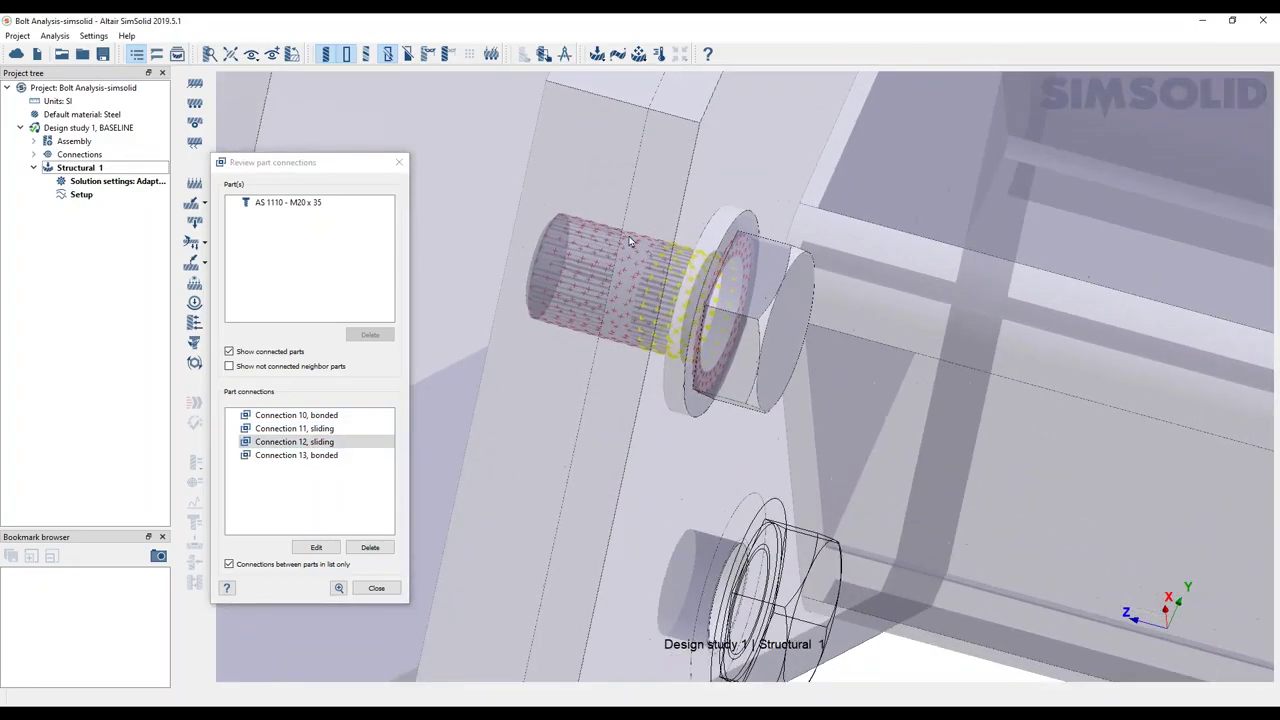
pyautogui.click(312, 458)
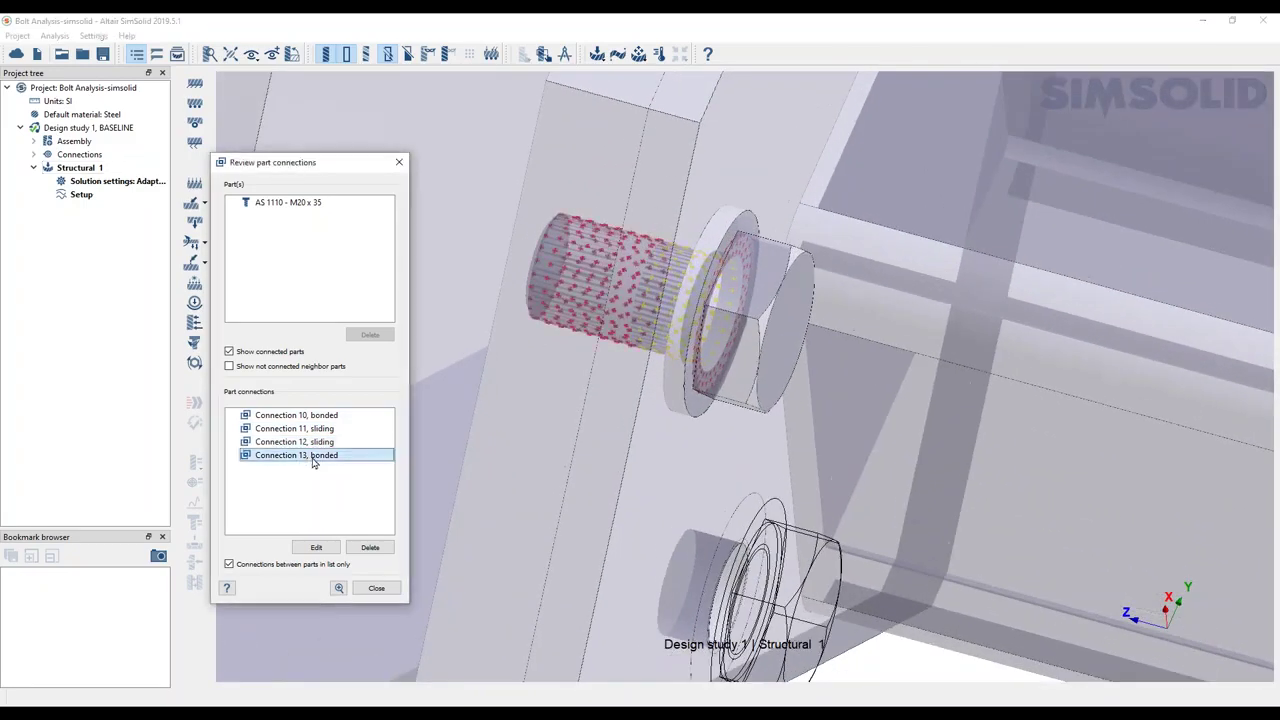
pyautogui.scroll(-3, 650, 410)
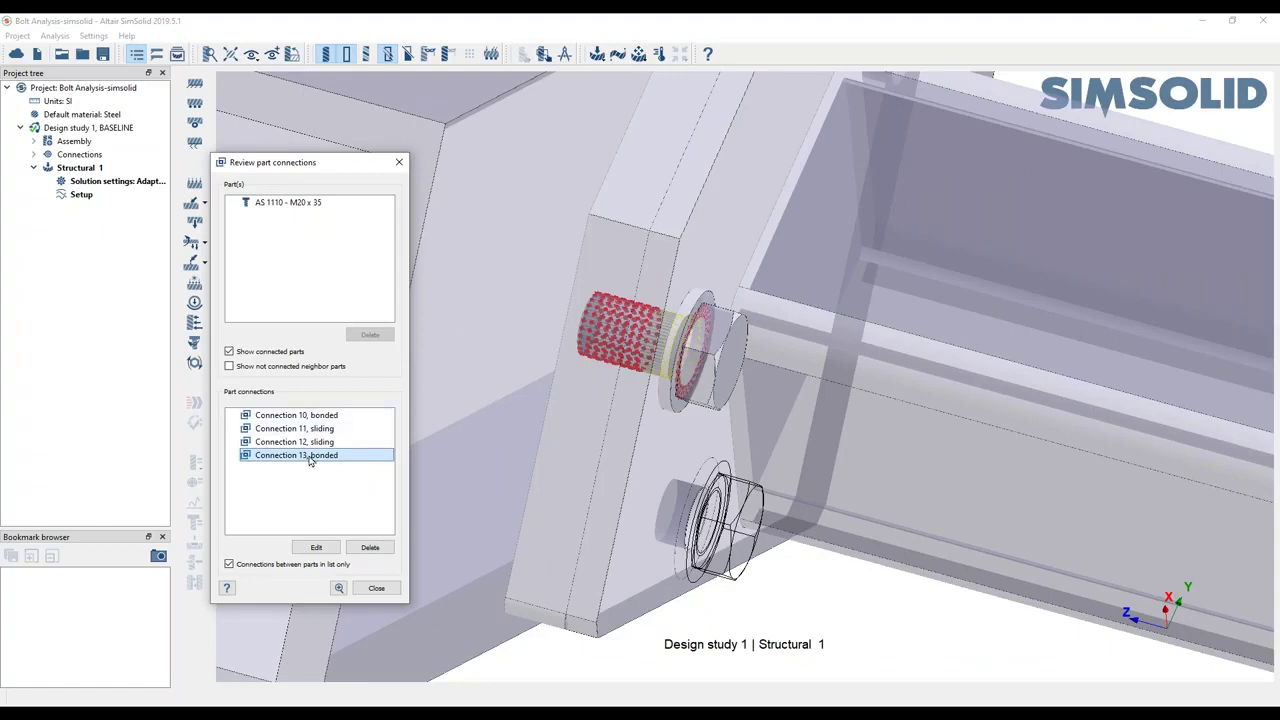
pyautogui.click(316, 549)
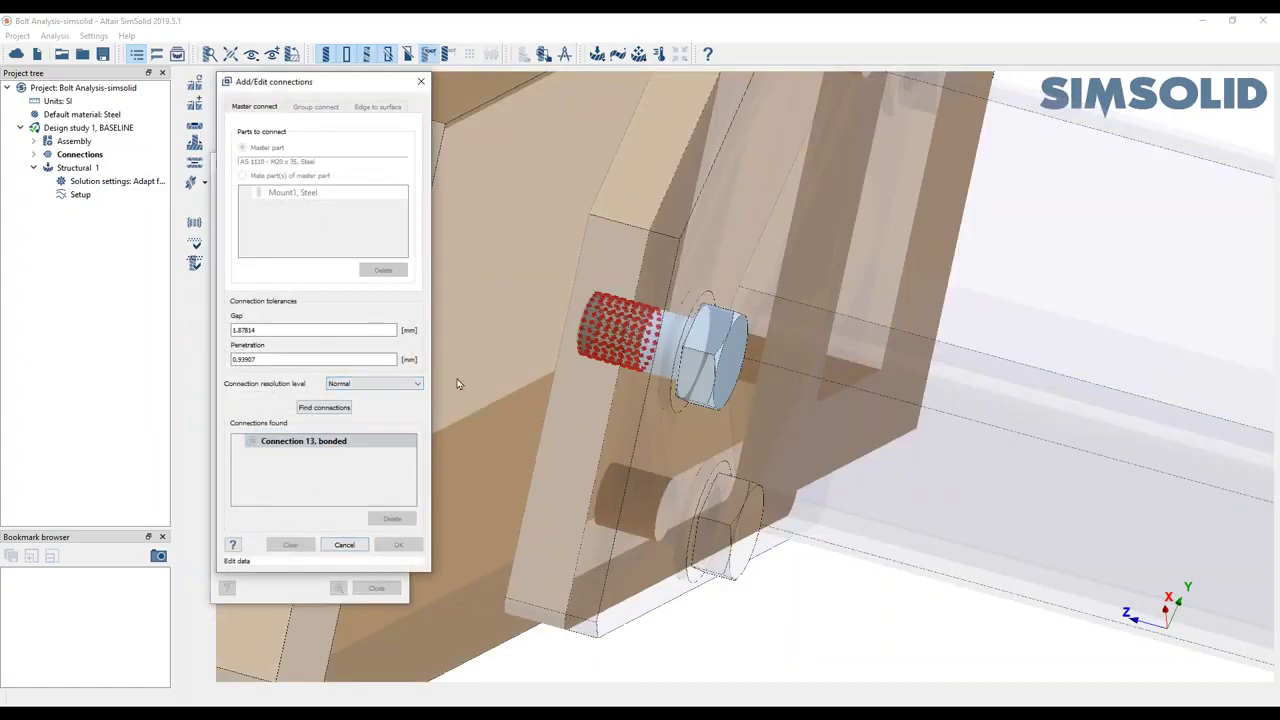
pyautogui.click(344, 545)
pyautogui.click(378, 589)
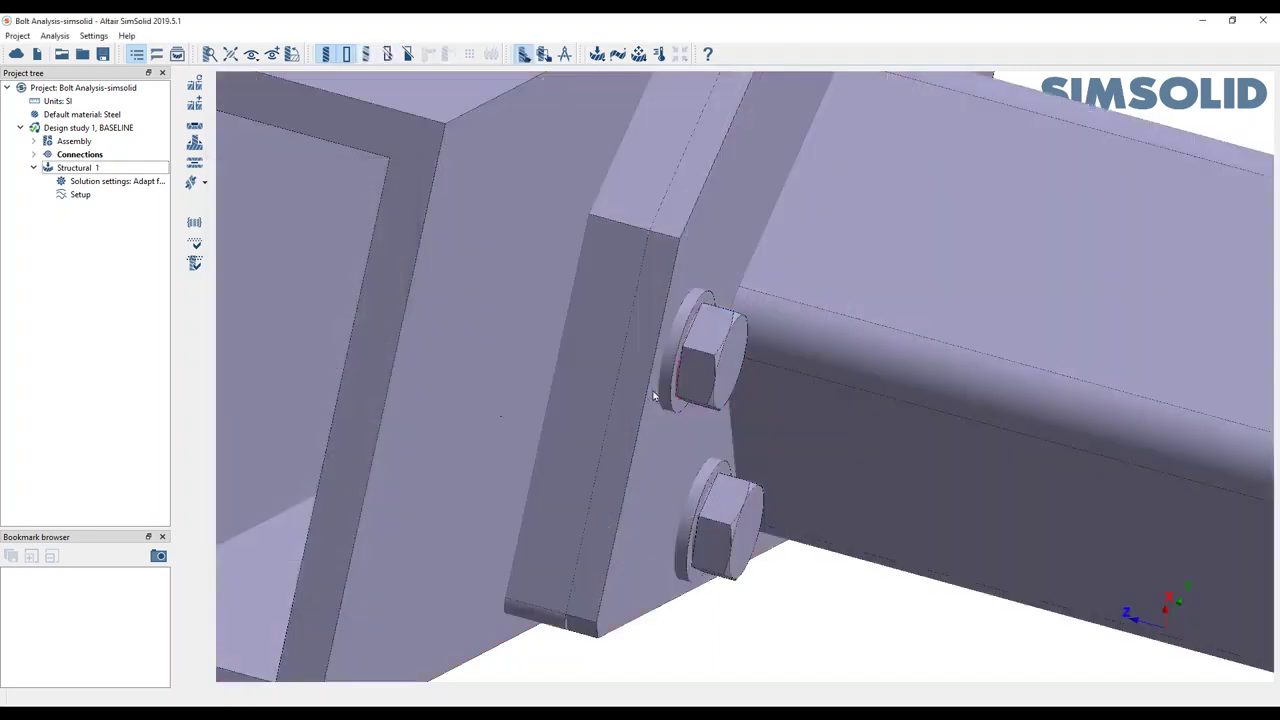
pyautogui.rightClick(719, 367)
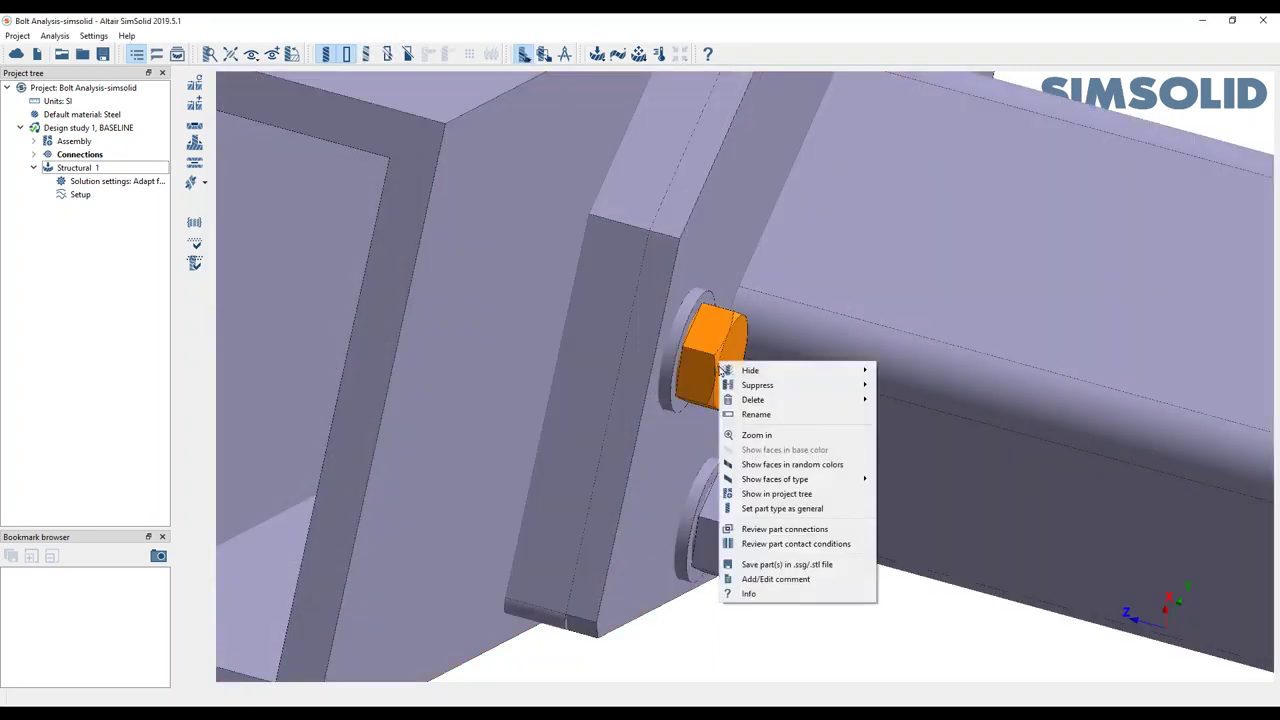
pyautogui.click(775, 547)
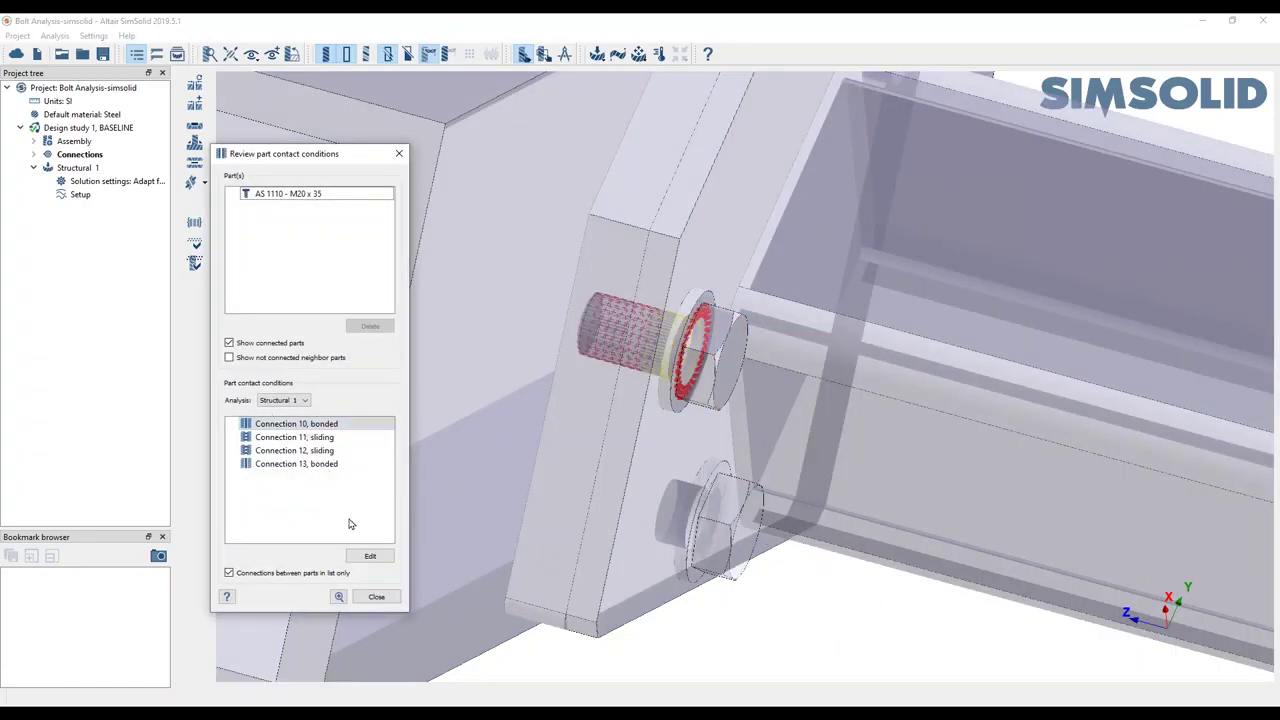
pyautogui.click(371, 556)
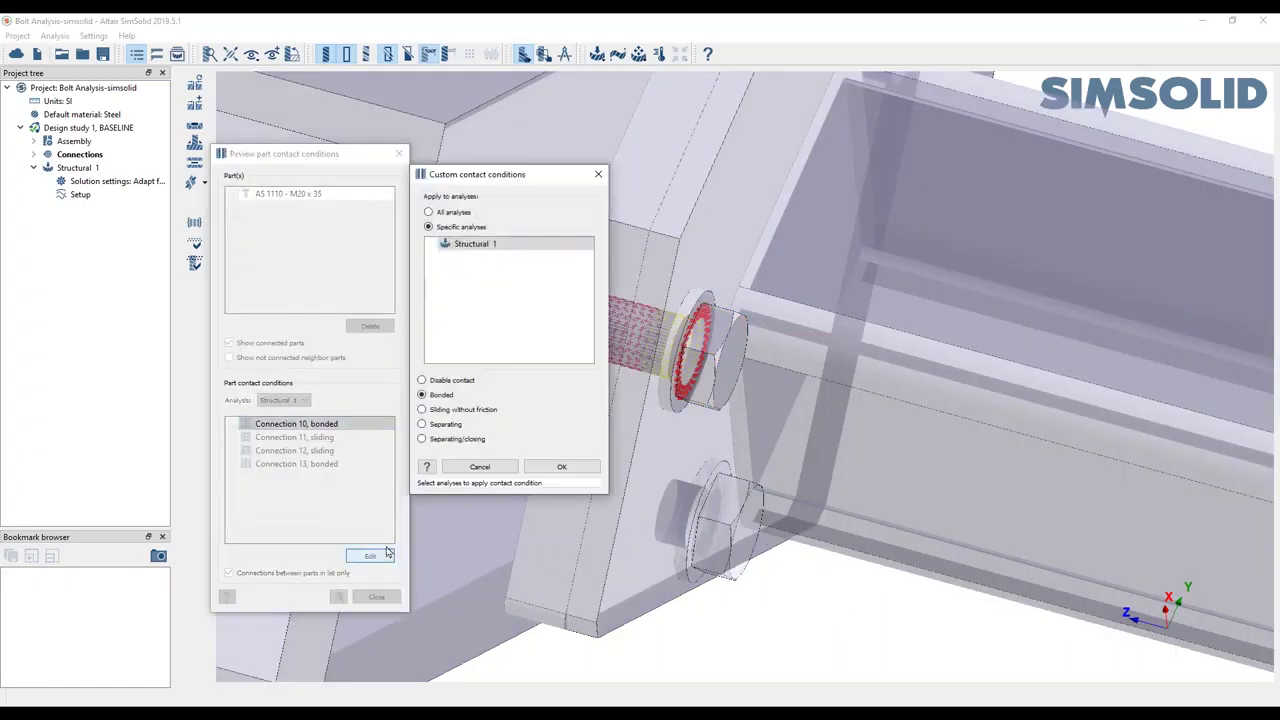
pyautogui.click(491, 467)
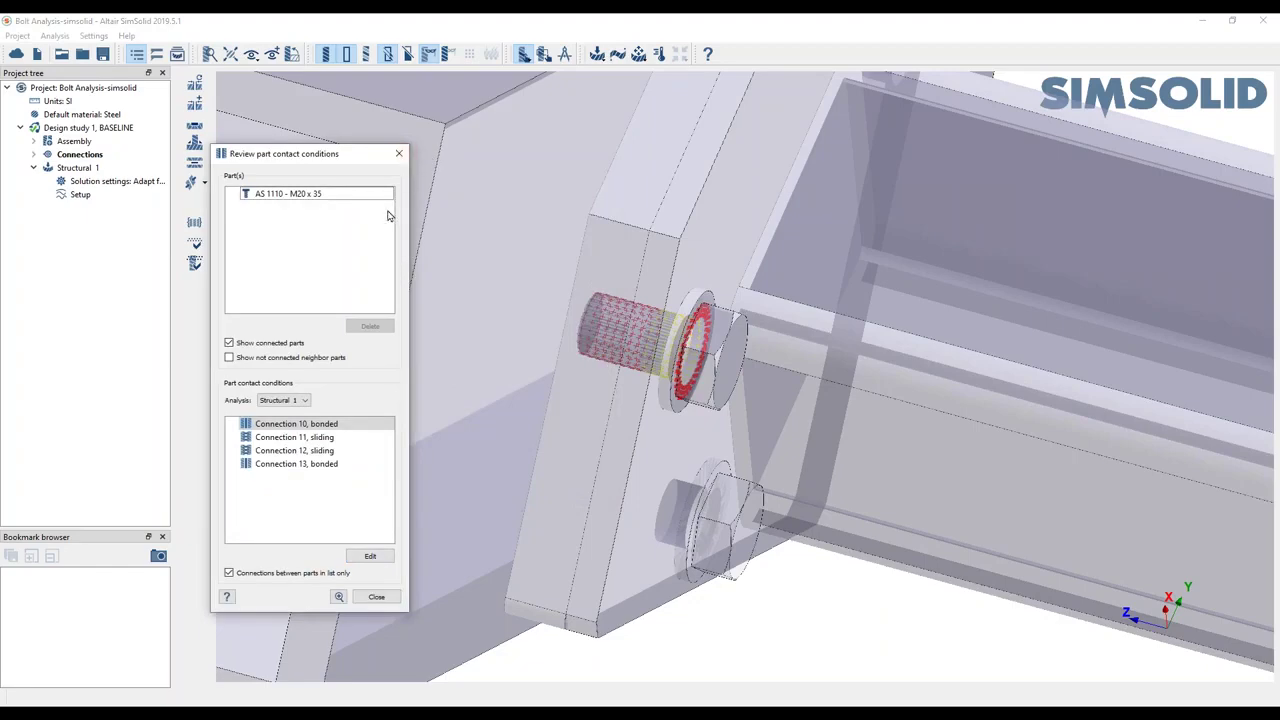
# Close the part contact conditions review and orbit the assembly to view its other side.
pyautogui.click(398, 153)
pyautogui.scroll(-5, 753, 432)
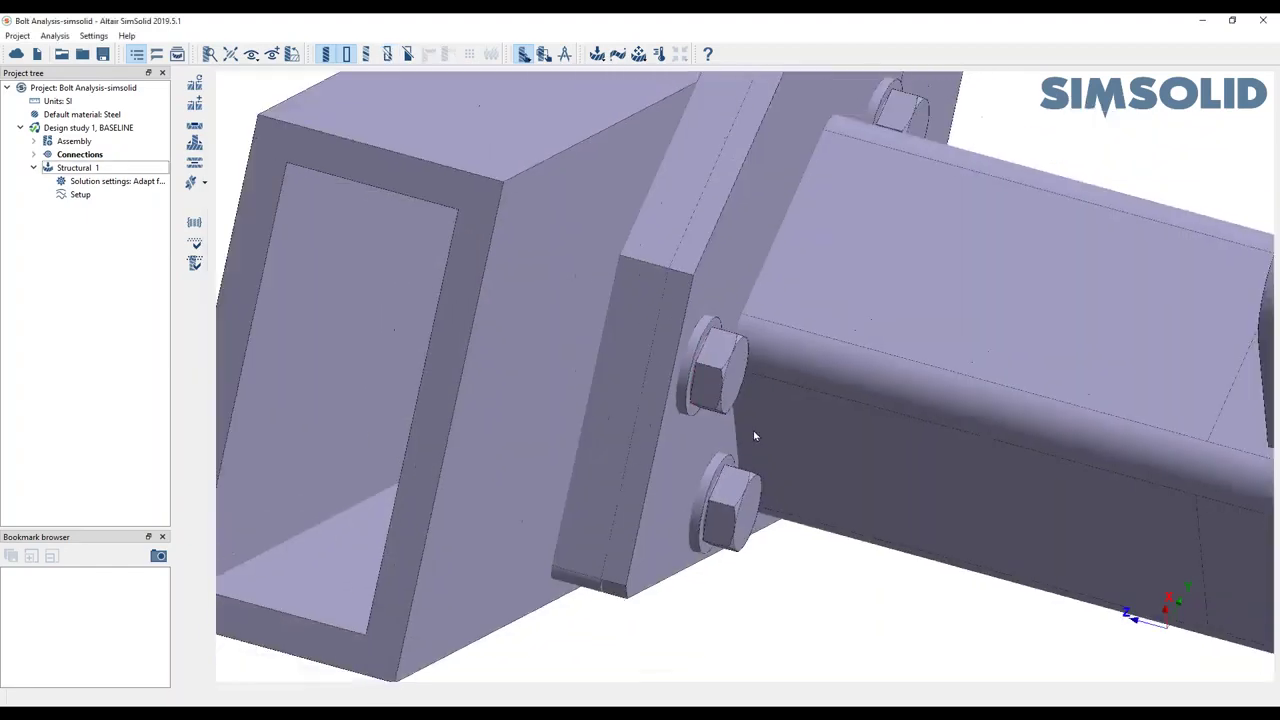
pyautogui.moveTo(771, 425); pyautogui.dragTo(675, 376, button='middle')
pyautogui.scroll(4, 770, 272)
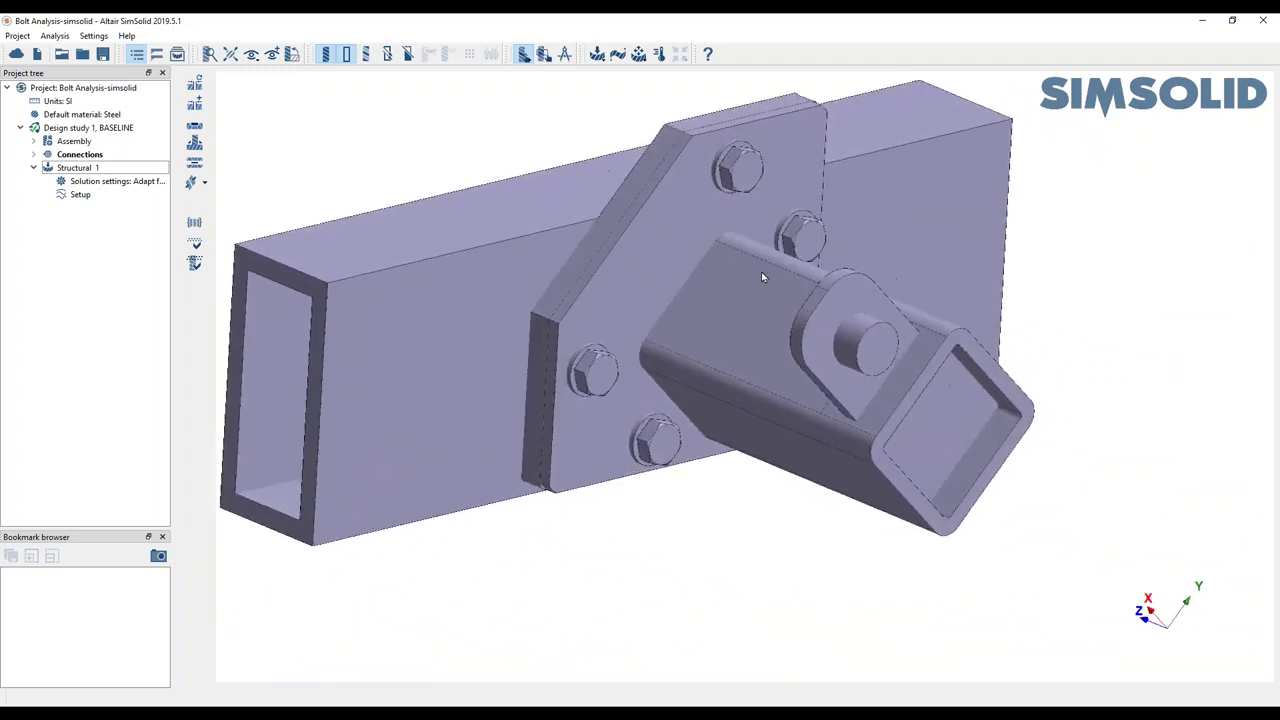
pyautogui.moveTo(736, 258); pyautogui.dragTo(773, 333, button='middle')
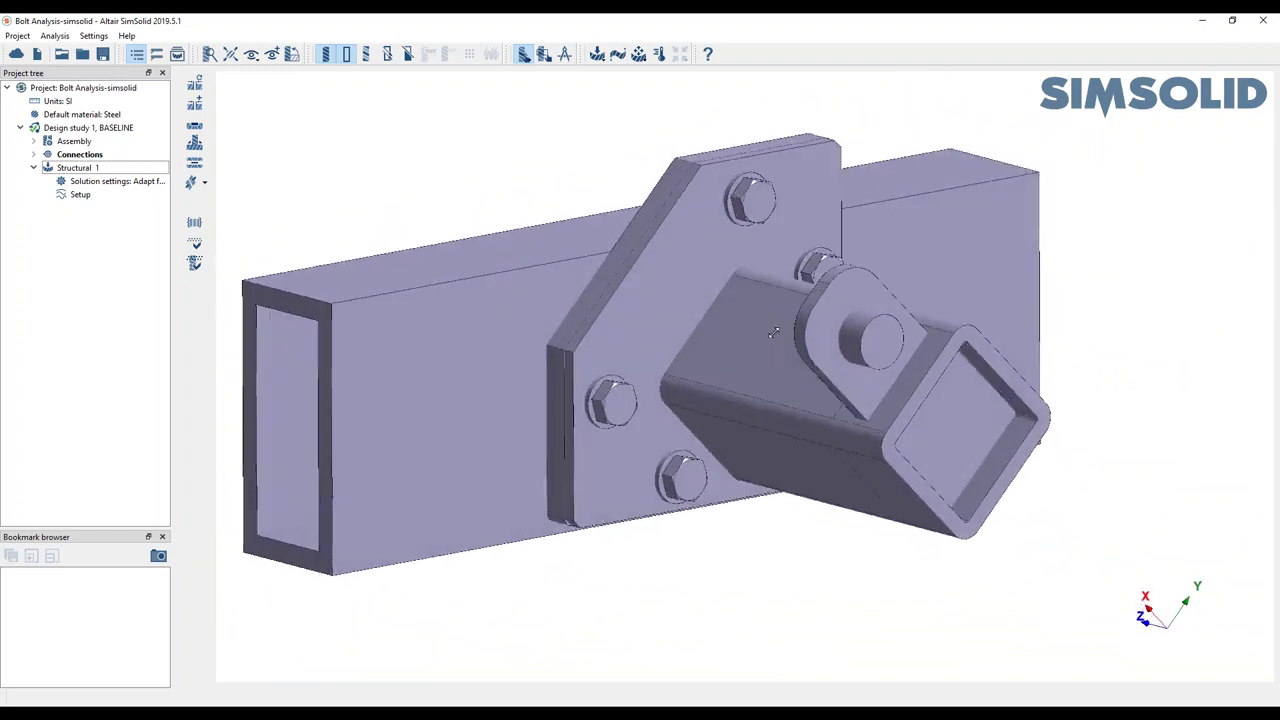
# Suppress the Pin, Steel part from the assembly's parts list, confirming the warning.
pyautogui.click(34, 141)
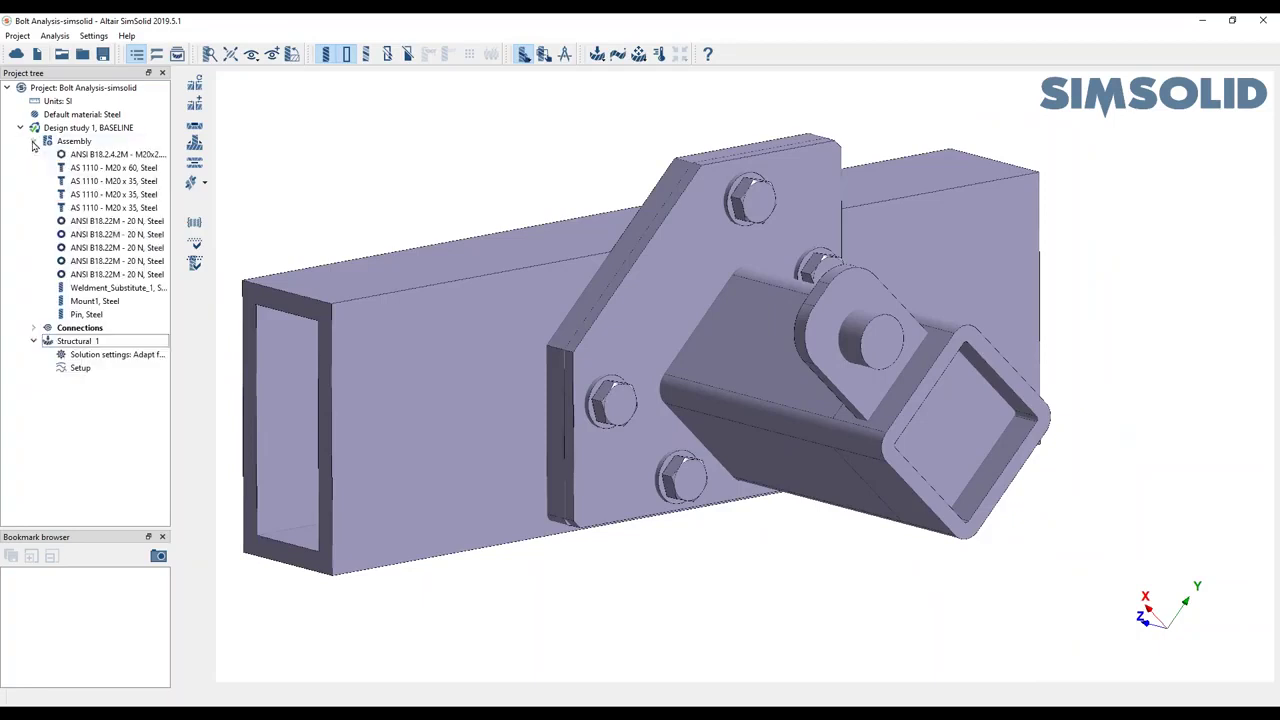
pyautogui.click(86, 315)
pyautogui.rightClick(85, 318)
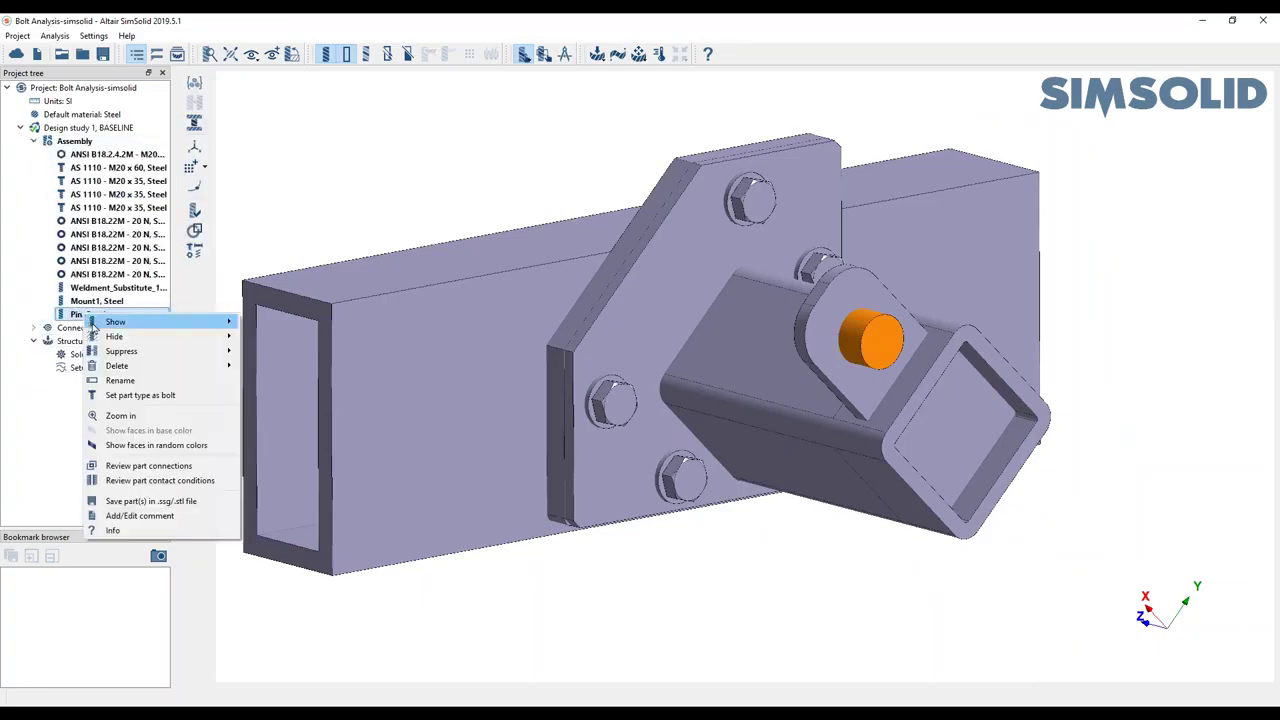
pyautogui.moveTo(142, 354)
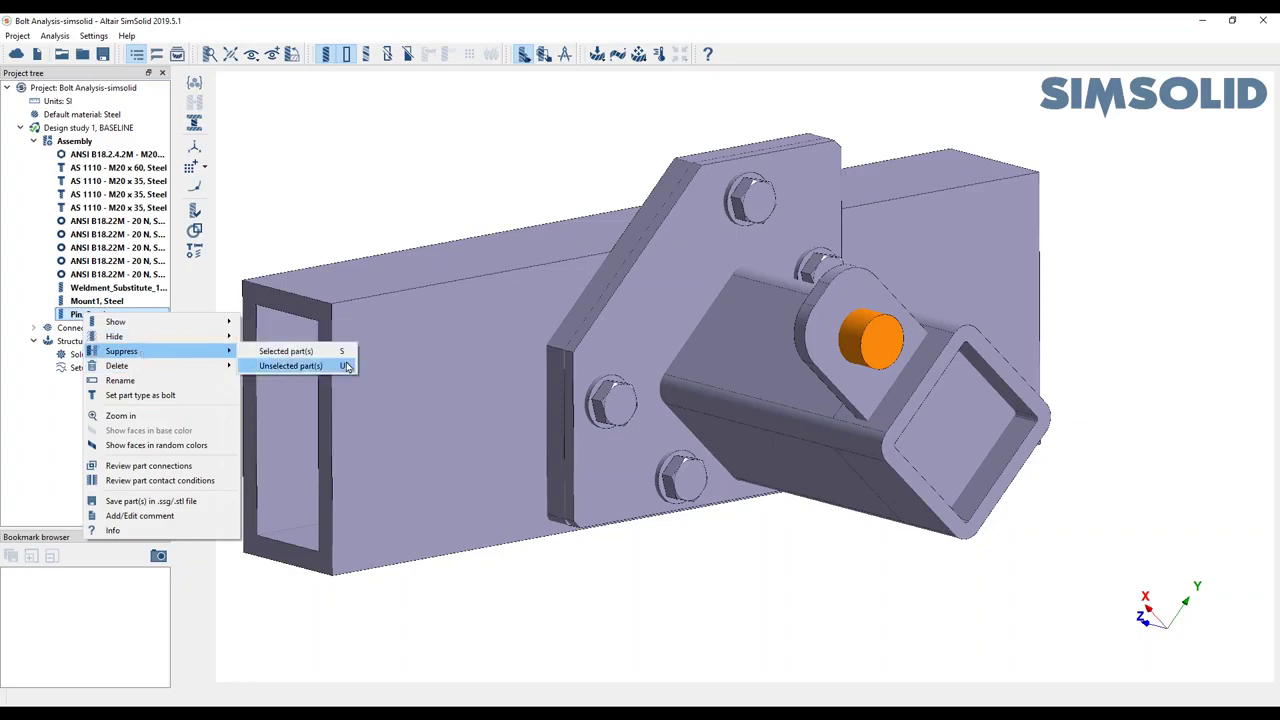
pyautogui.click(300, 352)
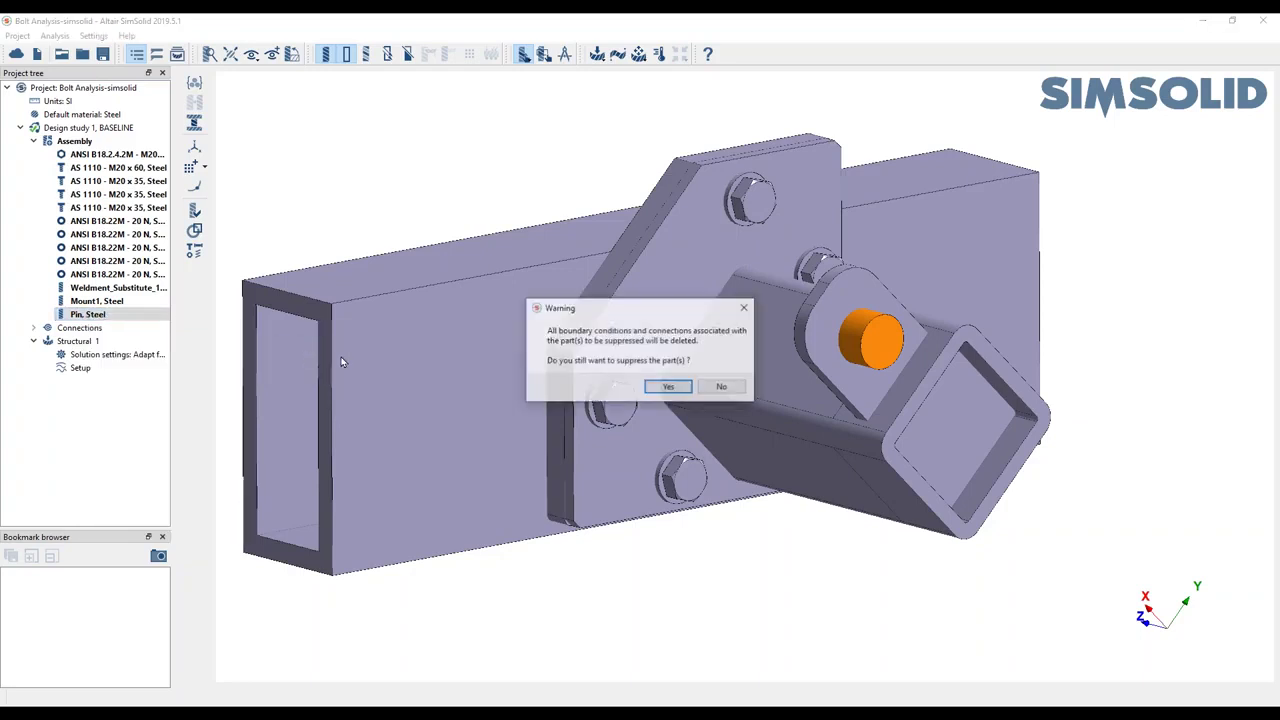
pyautogui.click(668, 387)
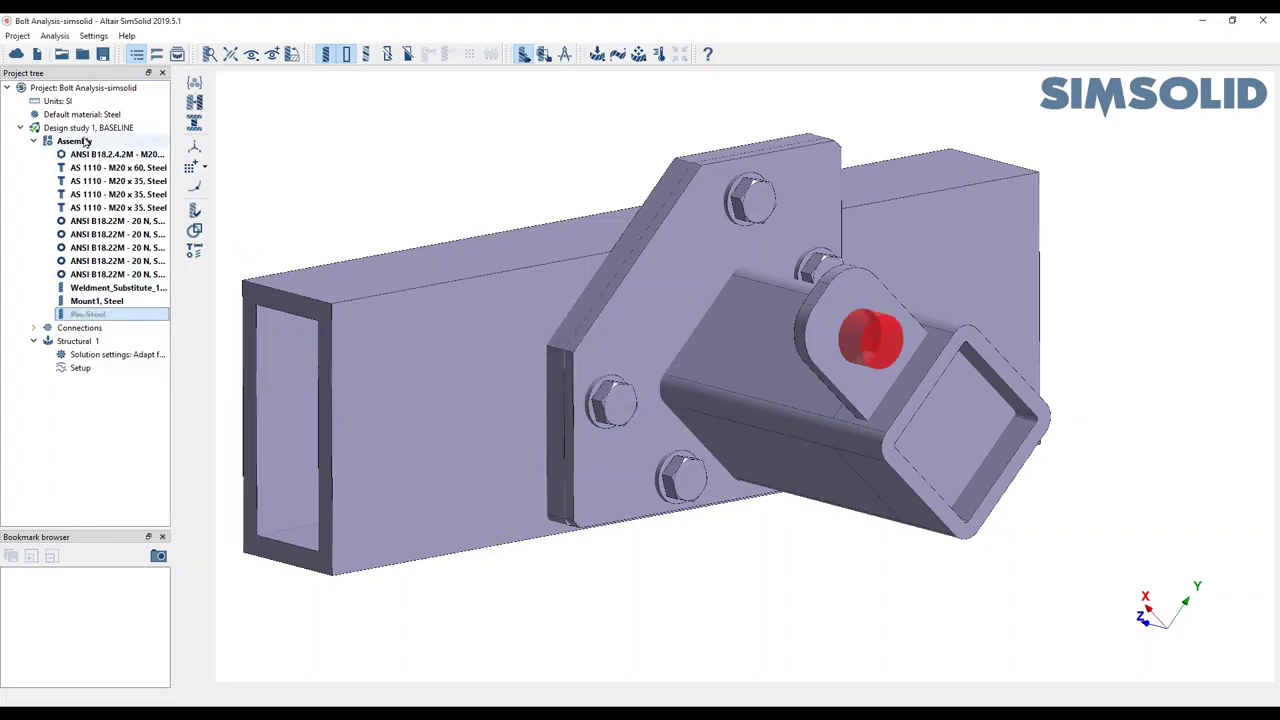
# In Structural 1, fix Mount1's end faces Face 26 and Face 11 with an Immovable constraint.
pyautogui.click(79, 341)
pyautogui.click(195, 85)
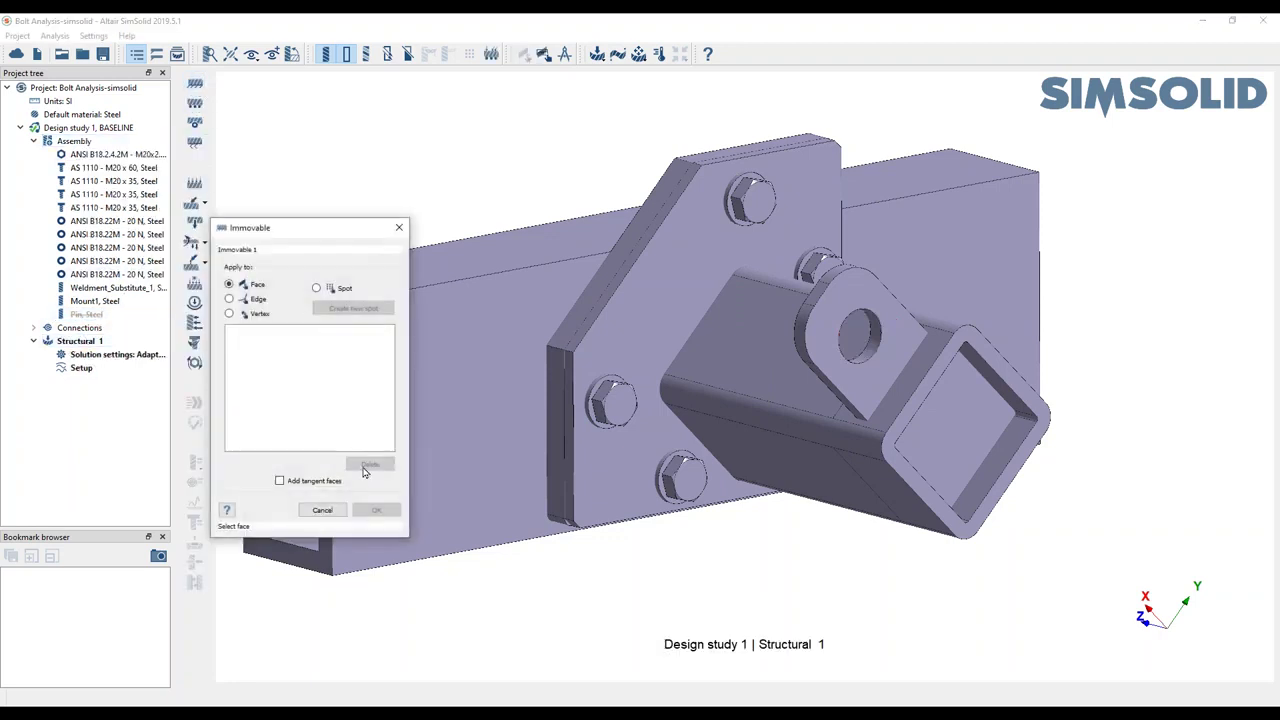
pyautogui.moveTo(327, 220); pyautogui.dragTo(592, 211)
pyautogui.click(313, 318)
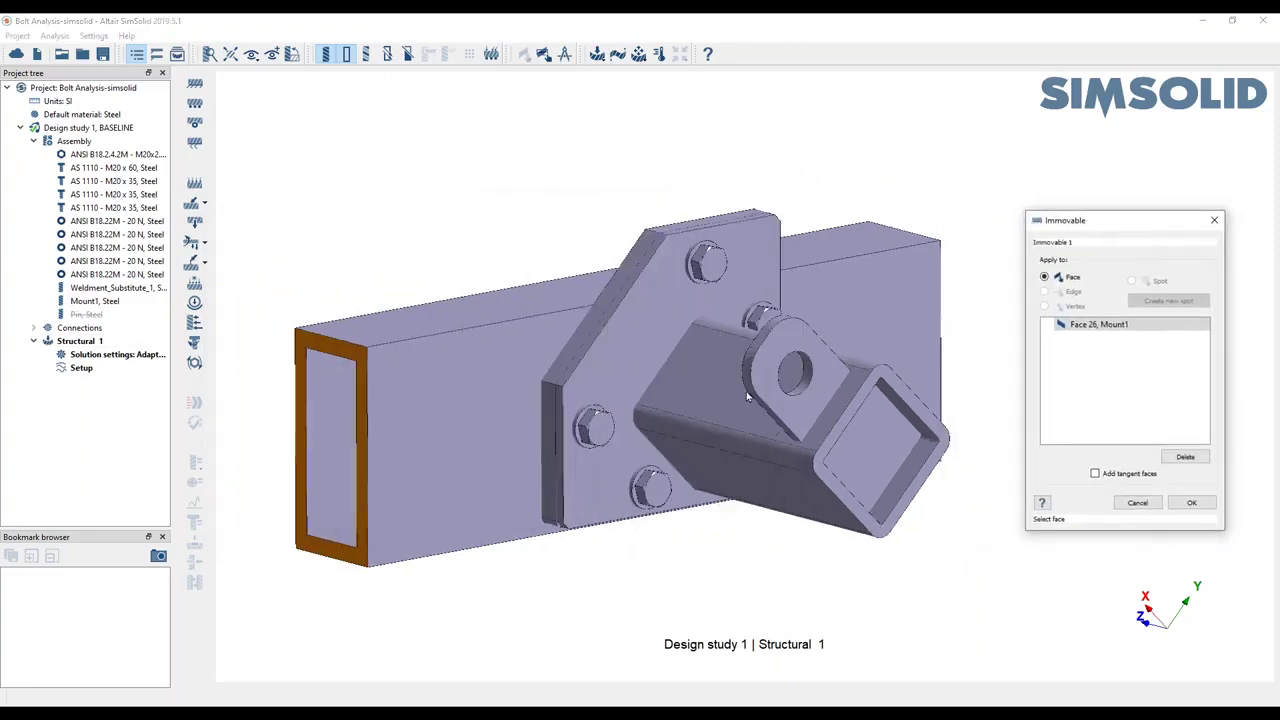
pyautogui.moveTo(747, 397); pyautogui.dragTo(788, 364, button='right')
pyautogui.click(788, 362)
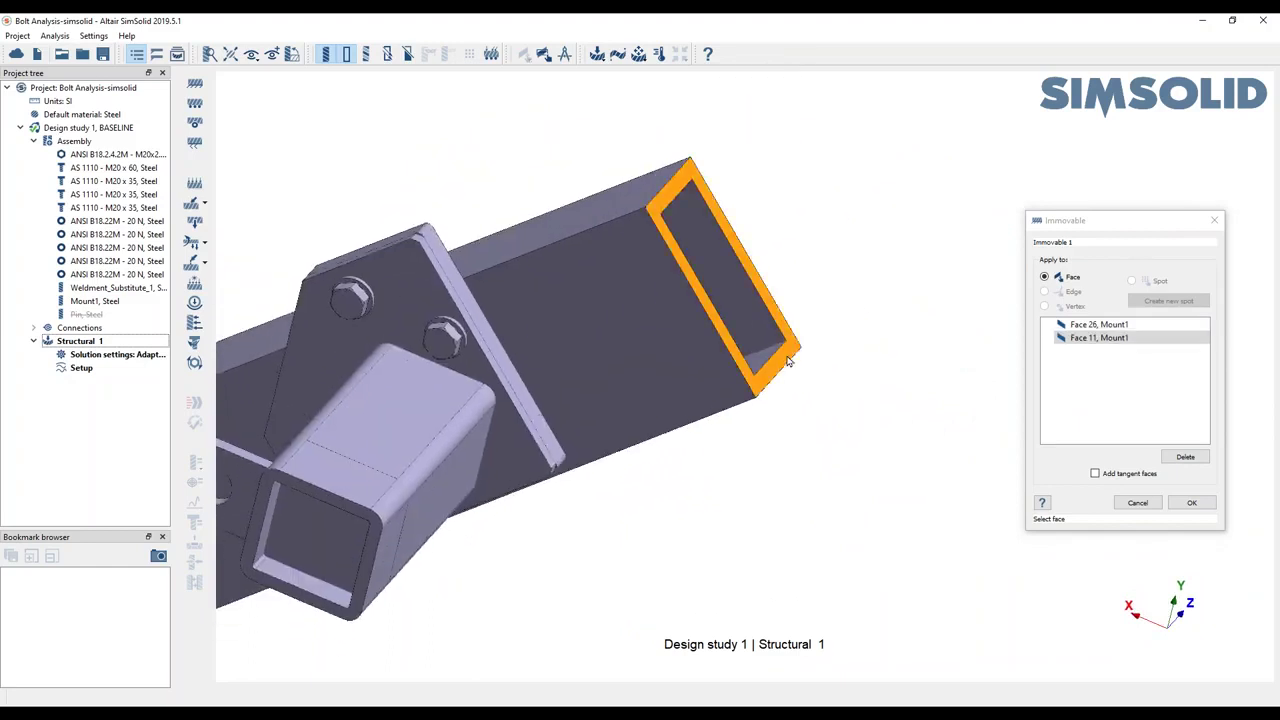
pyautogui.click(1191, 502)
pyautogui.moveTo(806, 473); pyautogui.dragTo(671, 202, button='right')
pyautogui.scroll(5, 868, 380)
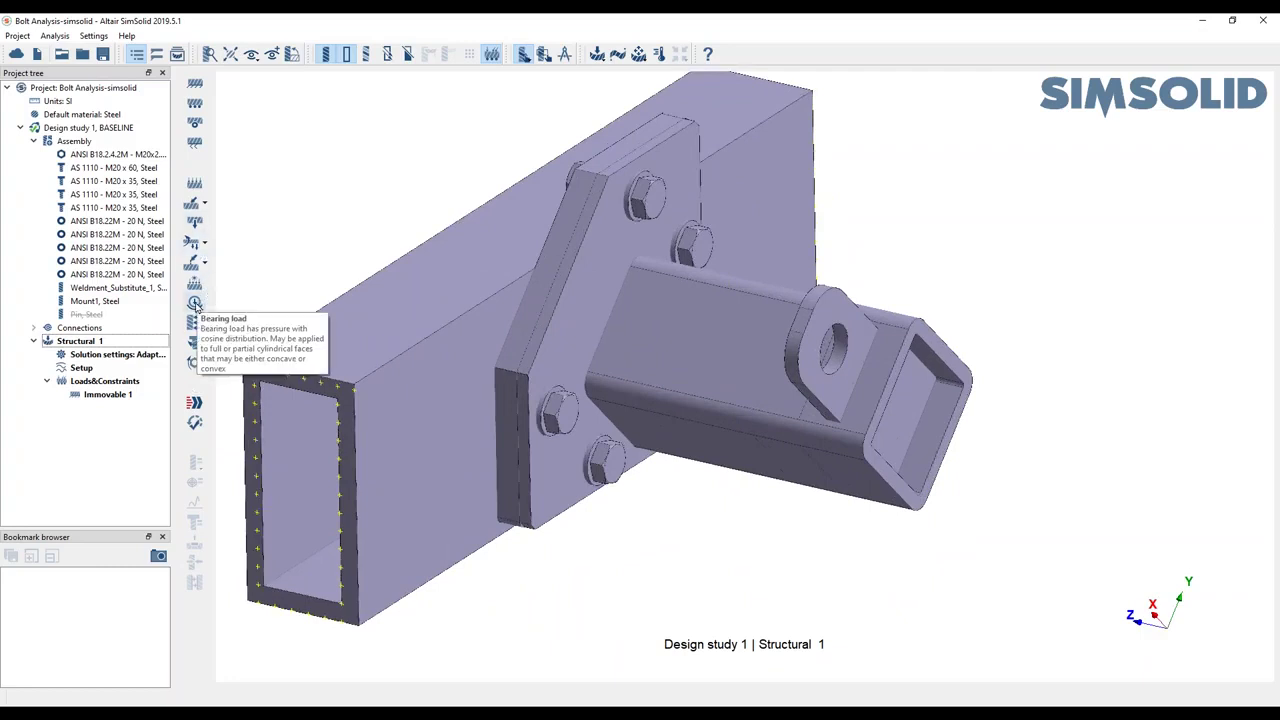
# Apply a 15000 N bearing load to the cylindrical face of the lug's pin hole.
pyautogui.click(195, 303)
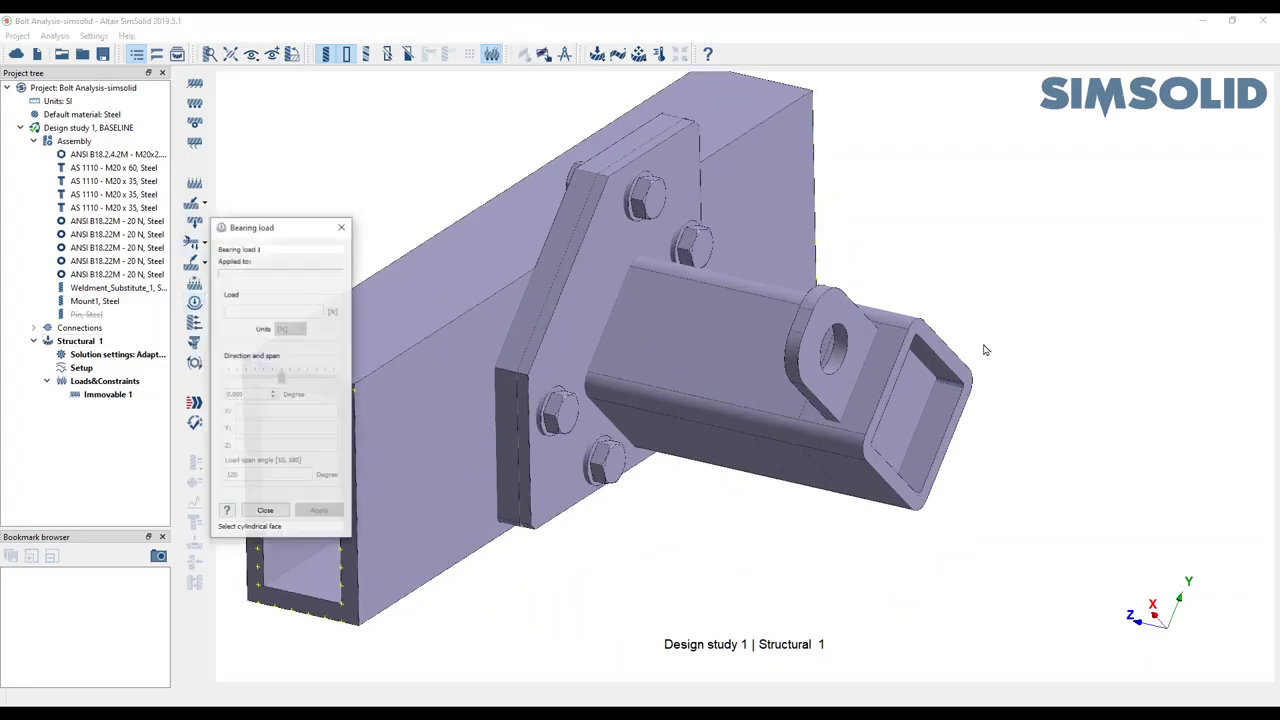
pyautogui.click(838, 360)
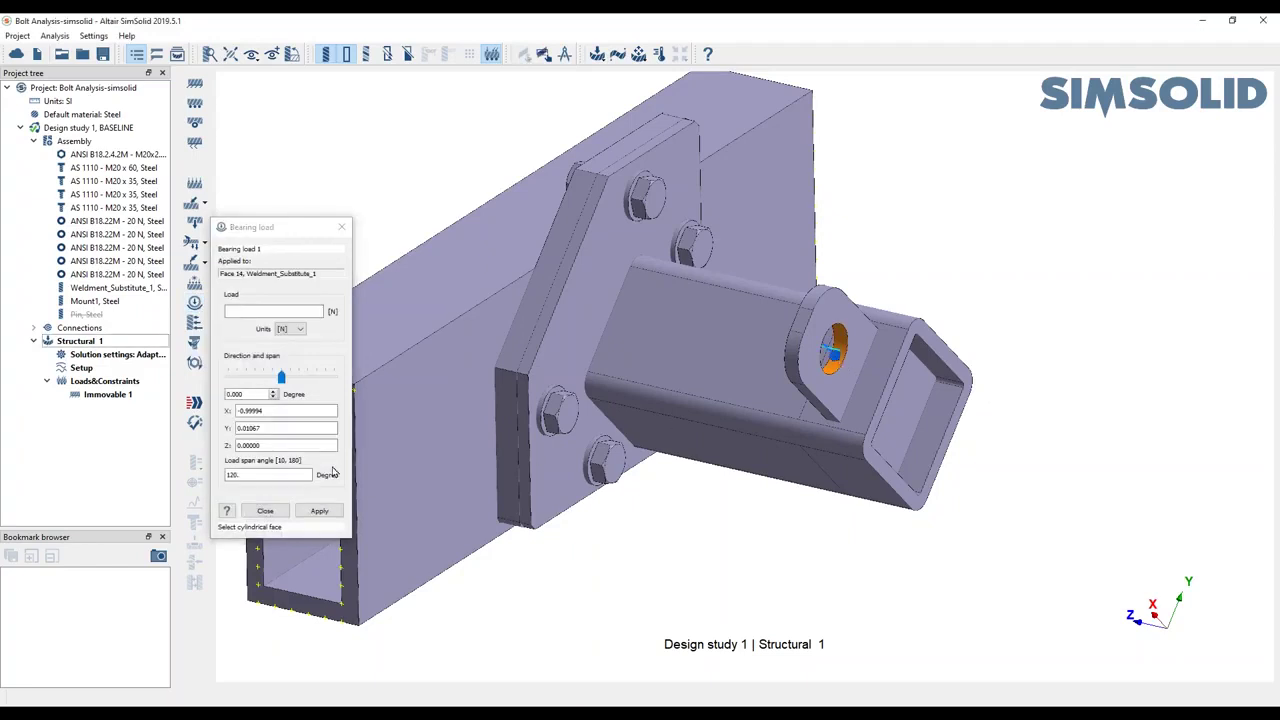
pyautogui.click(259, 311)
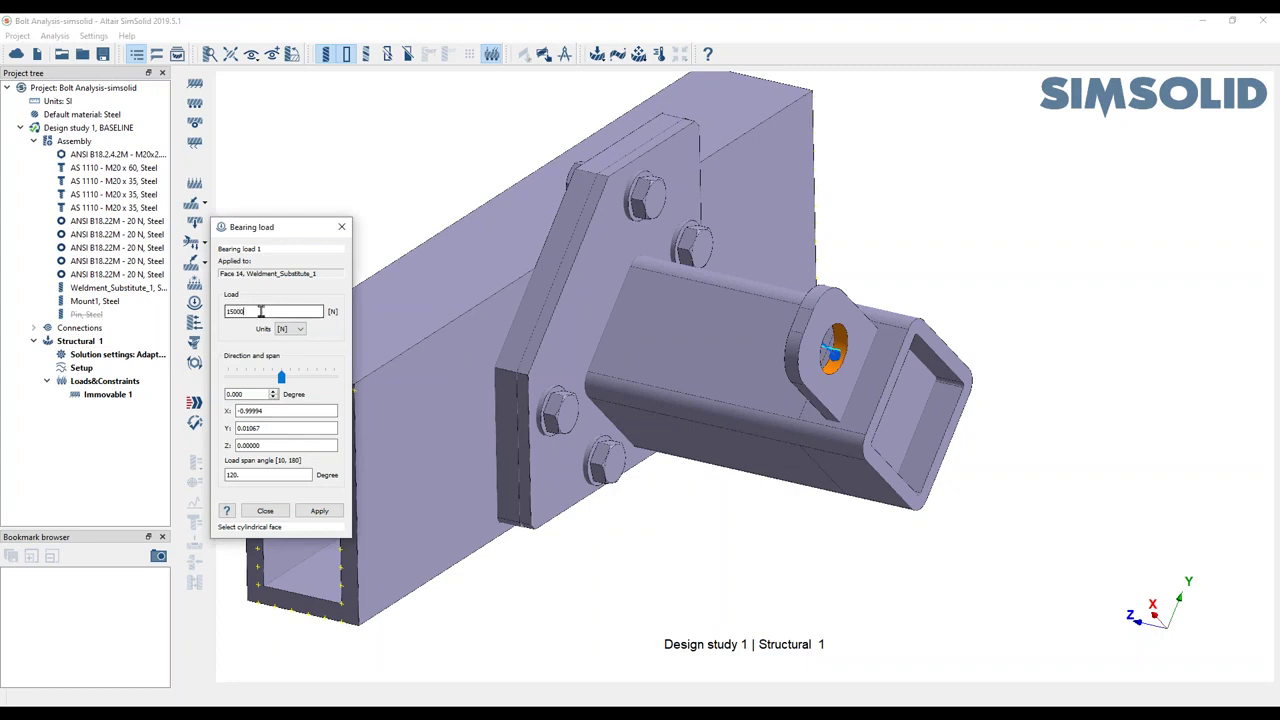
pyautogui.write('15000')
pyautogui.click(319, 511)
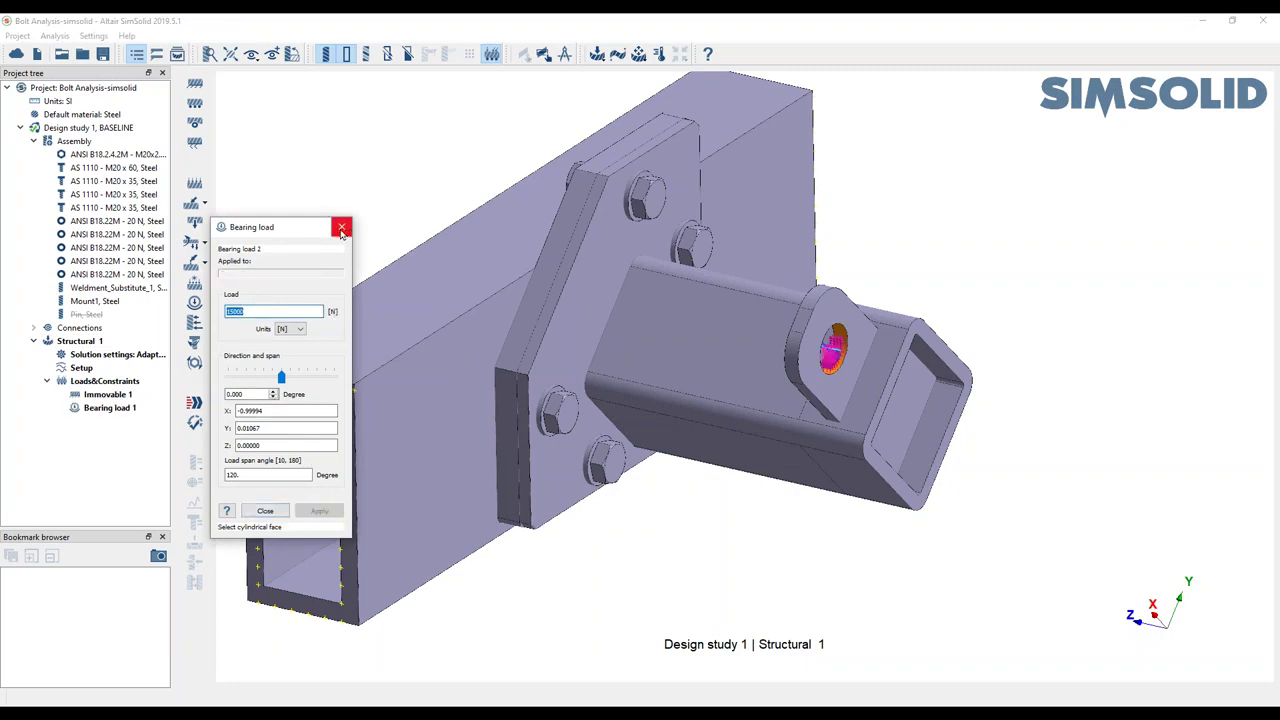
pyautogui.click(341, 229)
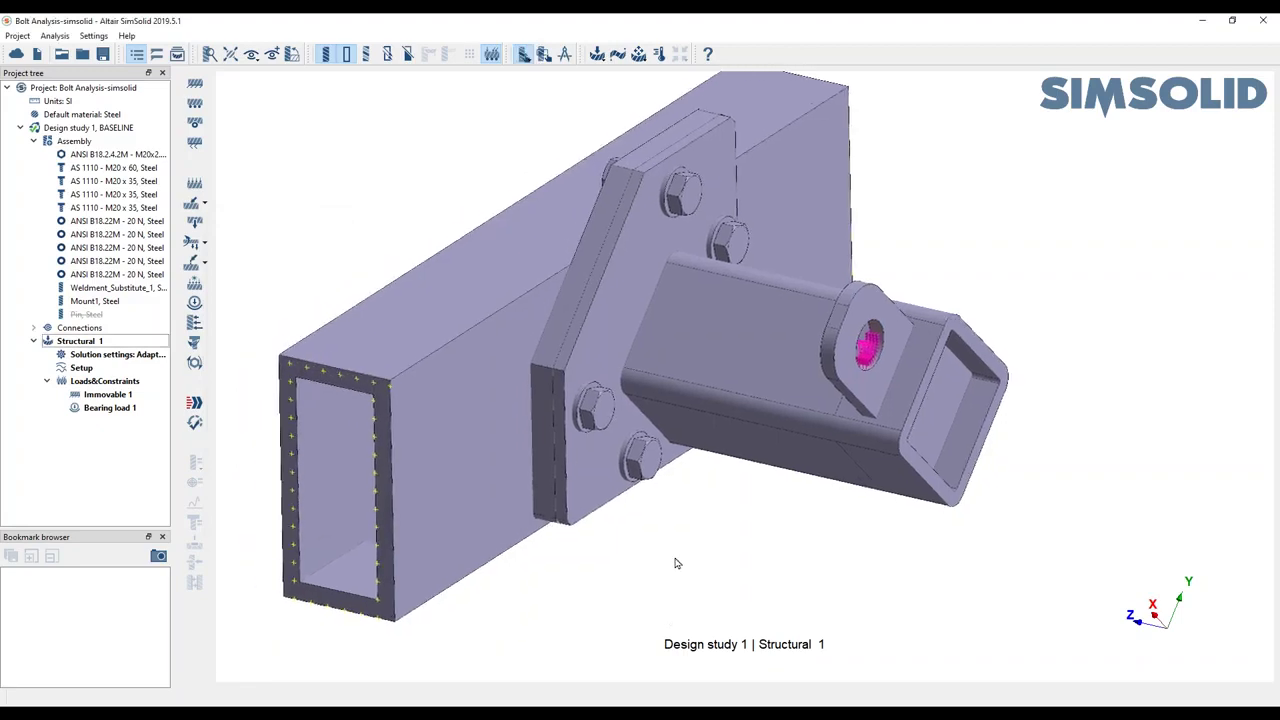
pyautogui.moveTo(675, 564); pyautogui.dragTo(700, 558, button='right')
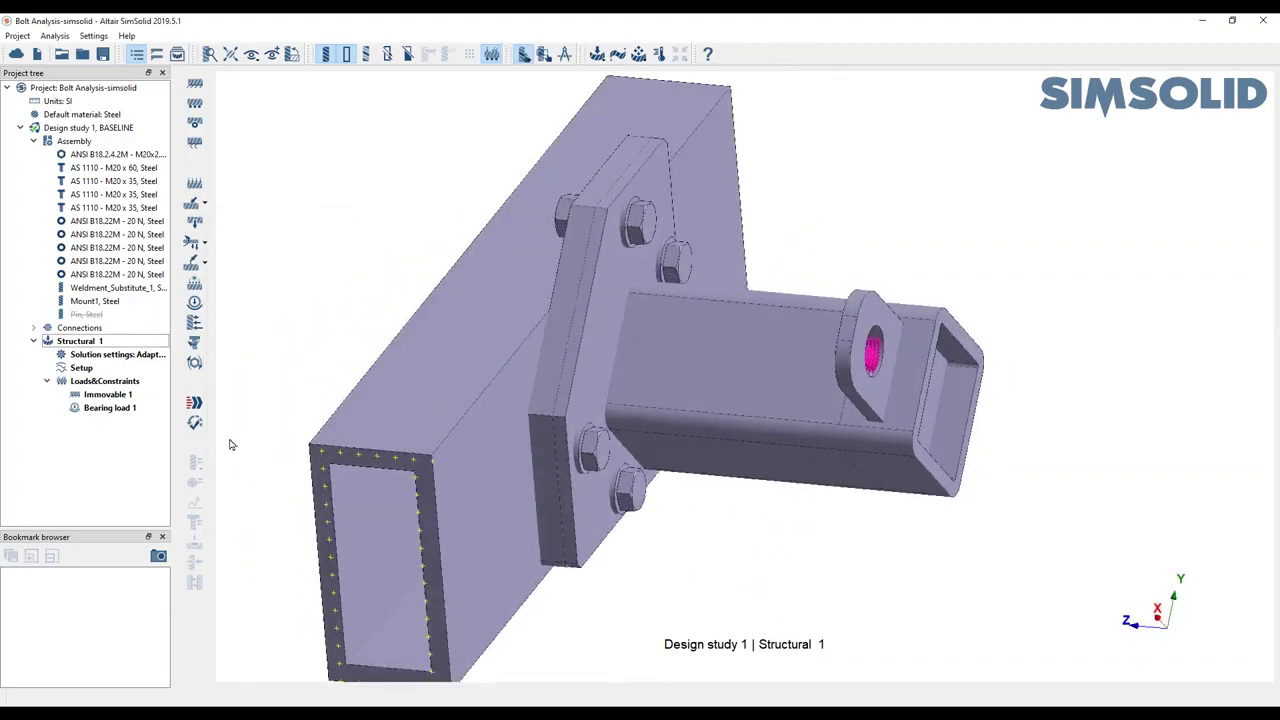
# Tighten the M20 nut behind the plate: 2.5 mm thread pitch, 16000 N target axial force.
pyautogui.click(195, 363)
pyautogui.moveTo(677, 565); pyautogui.dragTo(913, 503, button='middle')
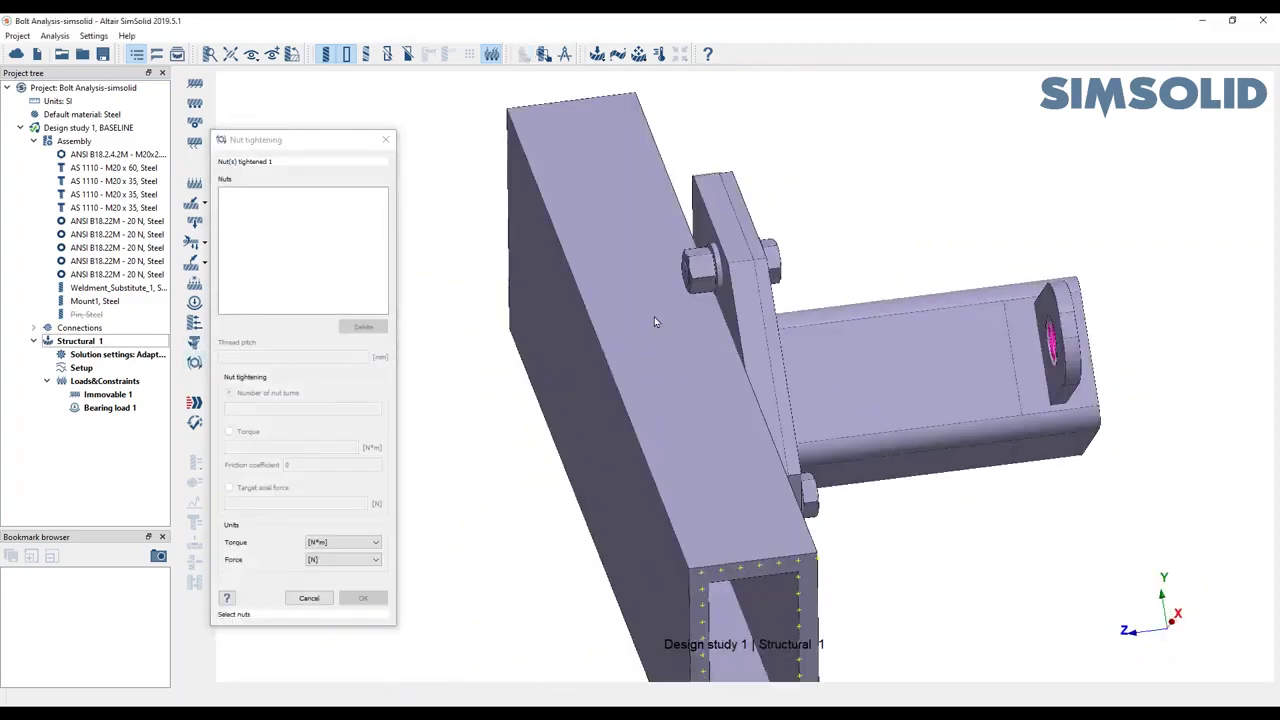
pyautogui.click(699, 274)
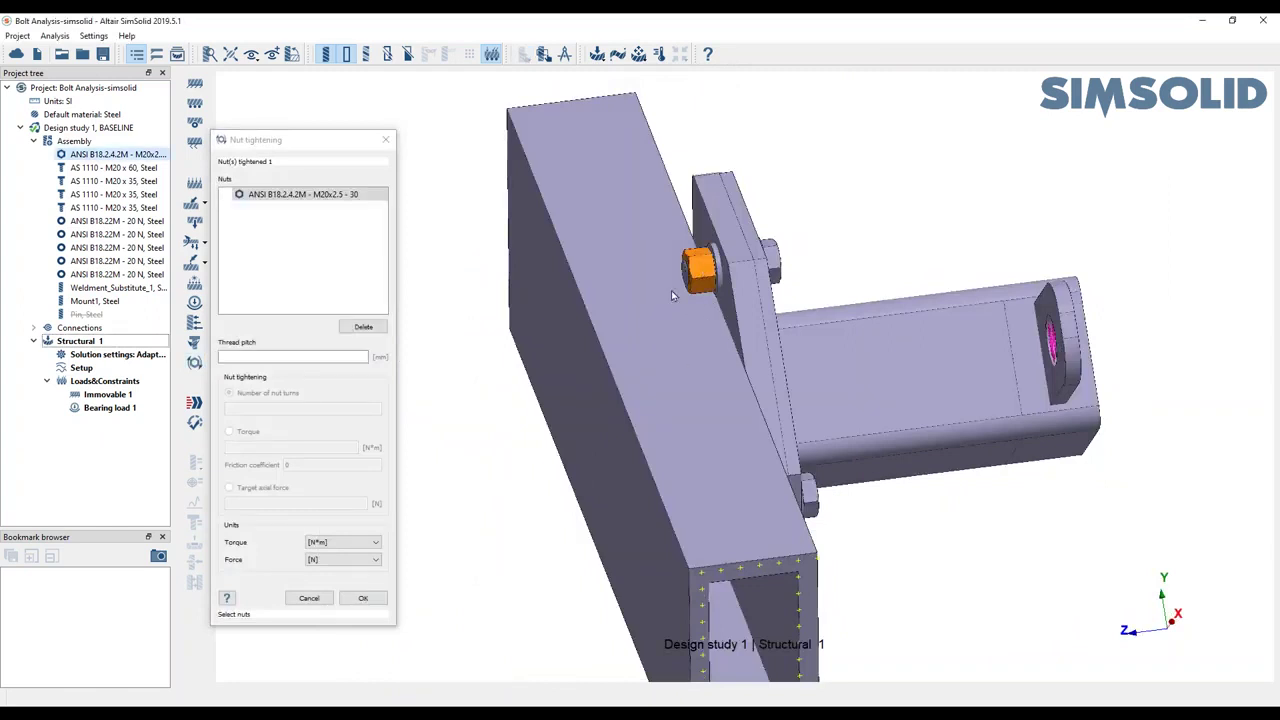
pyautogui.click(253, 355)
pyautogui.write('2.5')
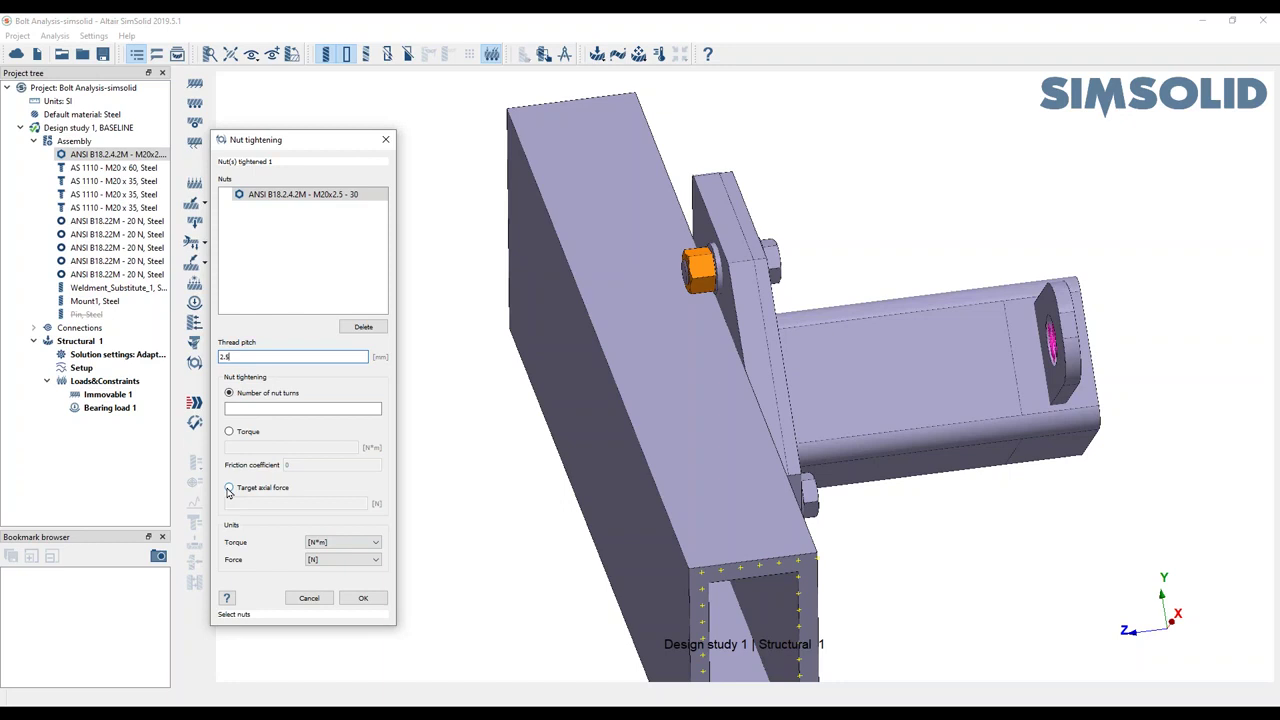
pyautogui.click(229, 488)
pyautogui.click(251, 504)
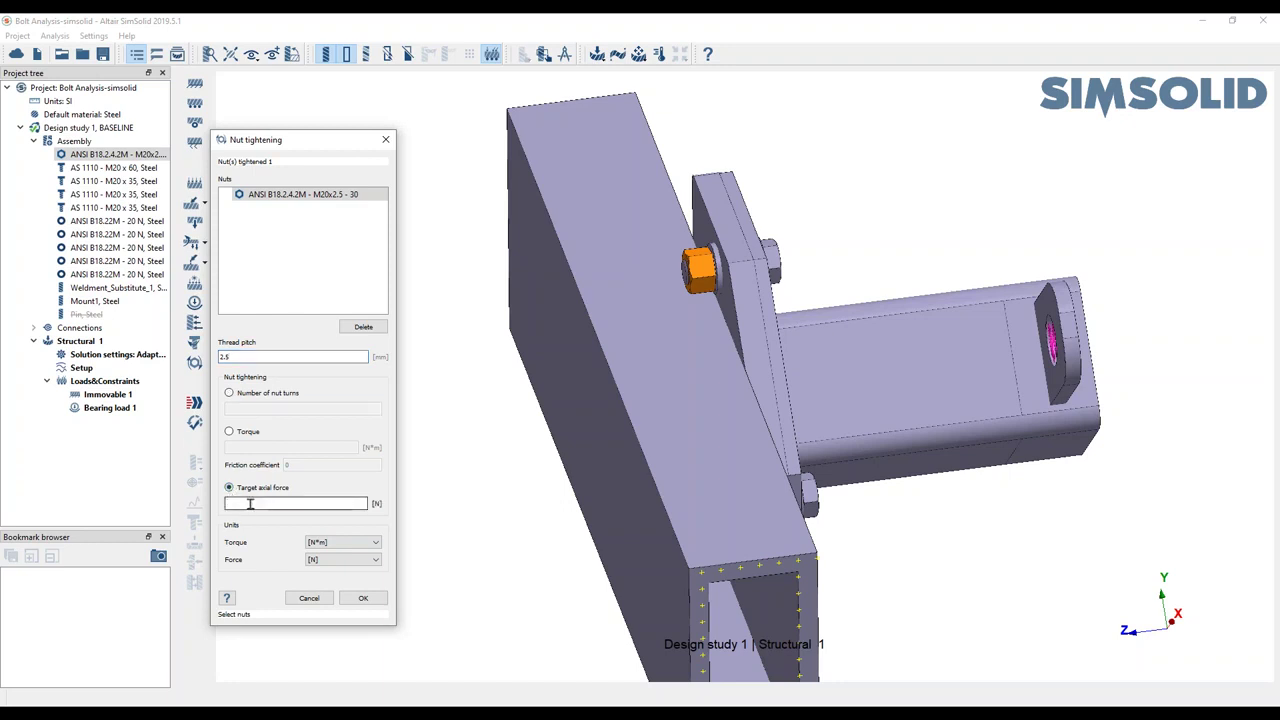
pyautogui.write('15000')
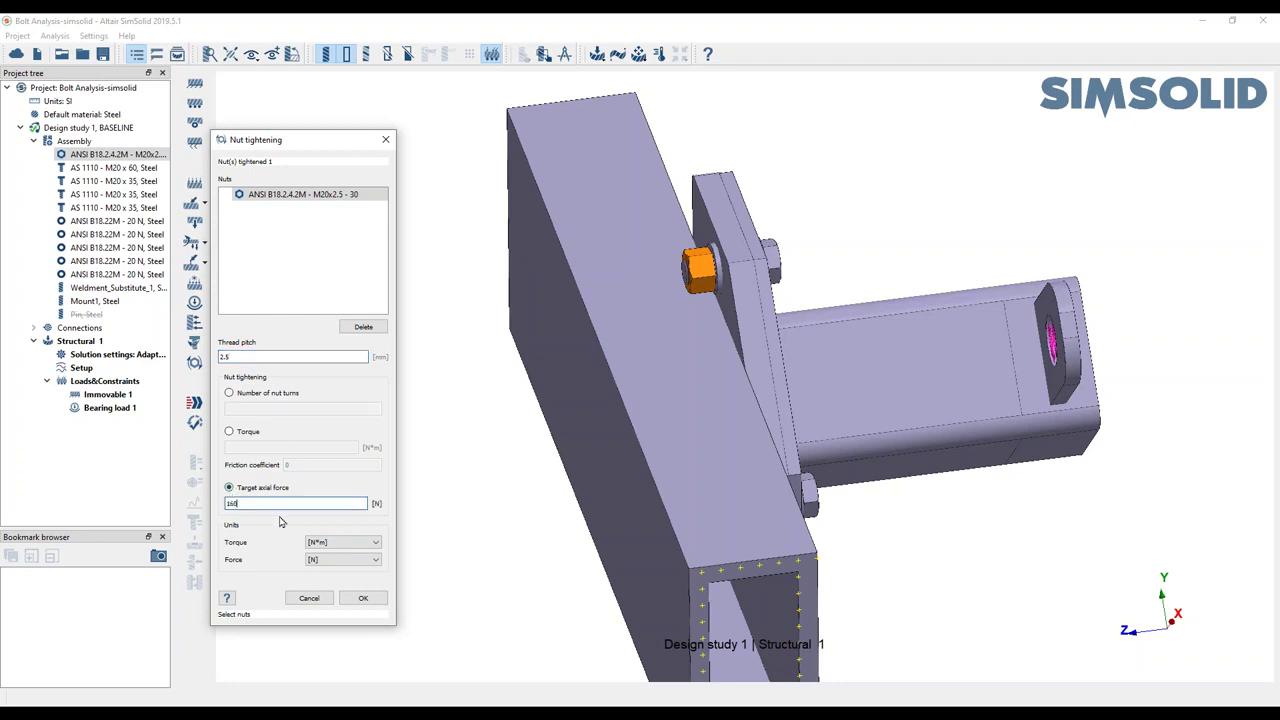
pyautogui.click(363, 598)
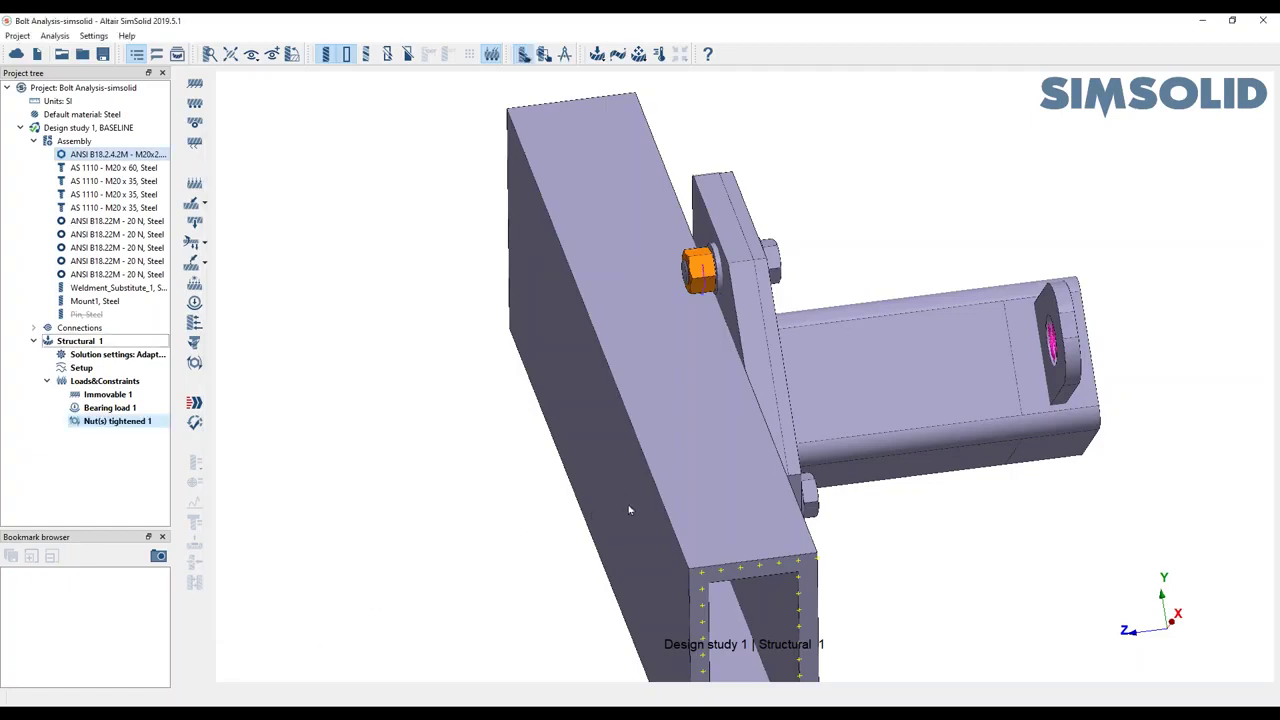
pyautogui.moveTo(650, 495); pyautogui.dragTo(438, 502, button='right')
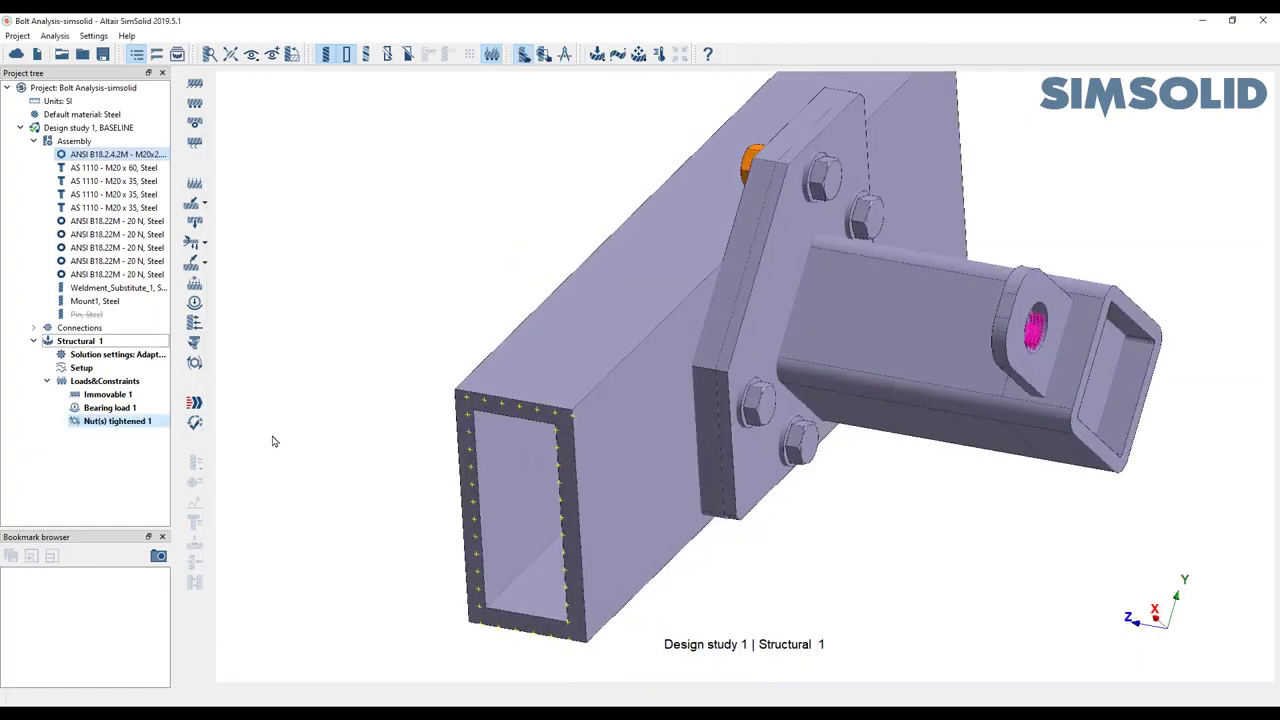
pyautogui.moveTo(471, 484); pyautogui.dragTo(356, 488, button='middle')
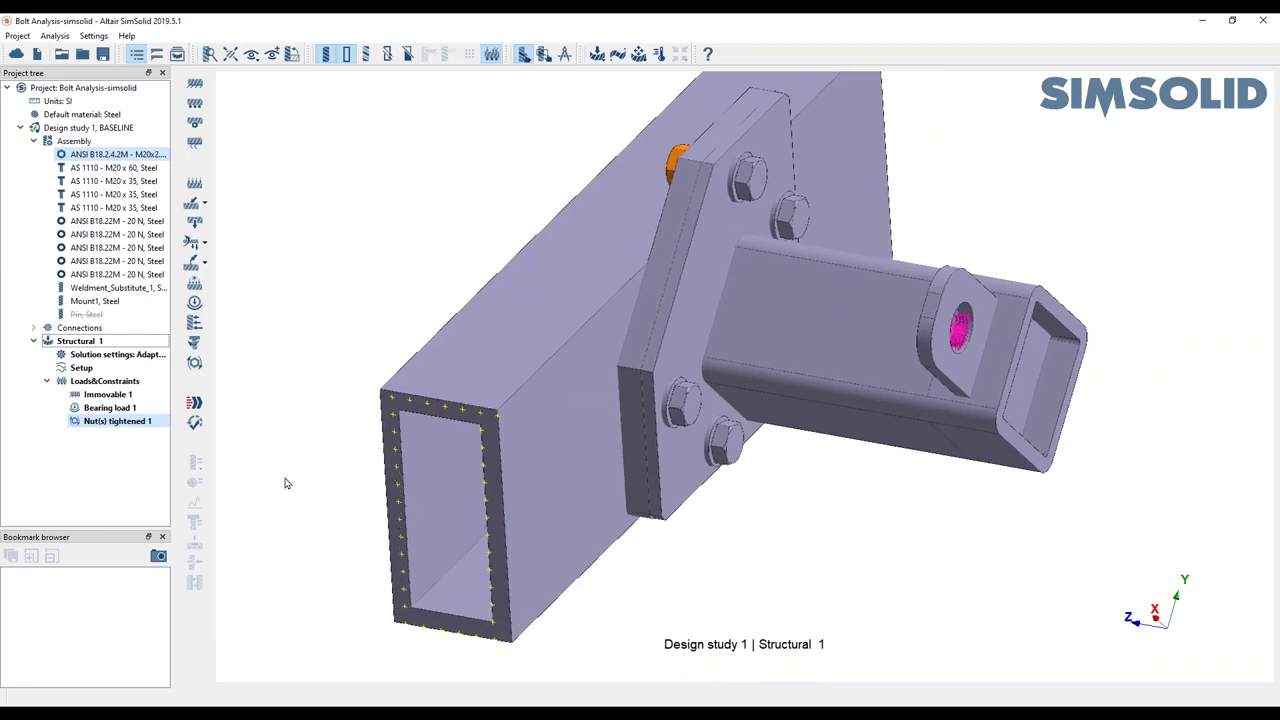
# Tighten three M20 x 35 bolts with 2.5 mm thread pitch to a 16000 N target axial force.
pyautogui.click(195, 343)
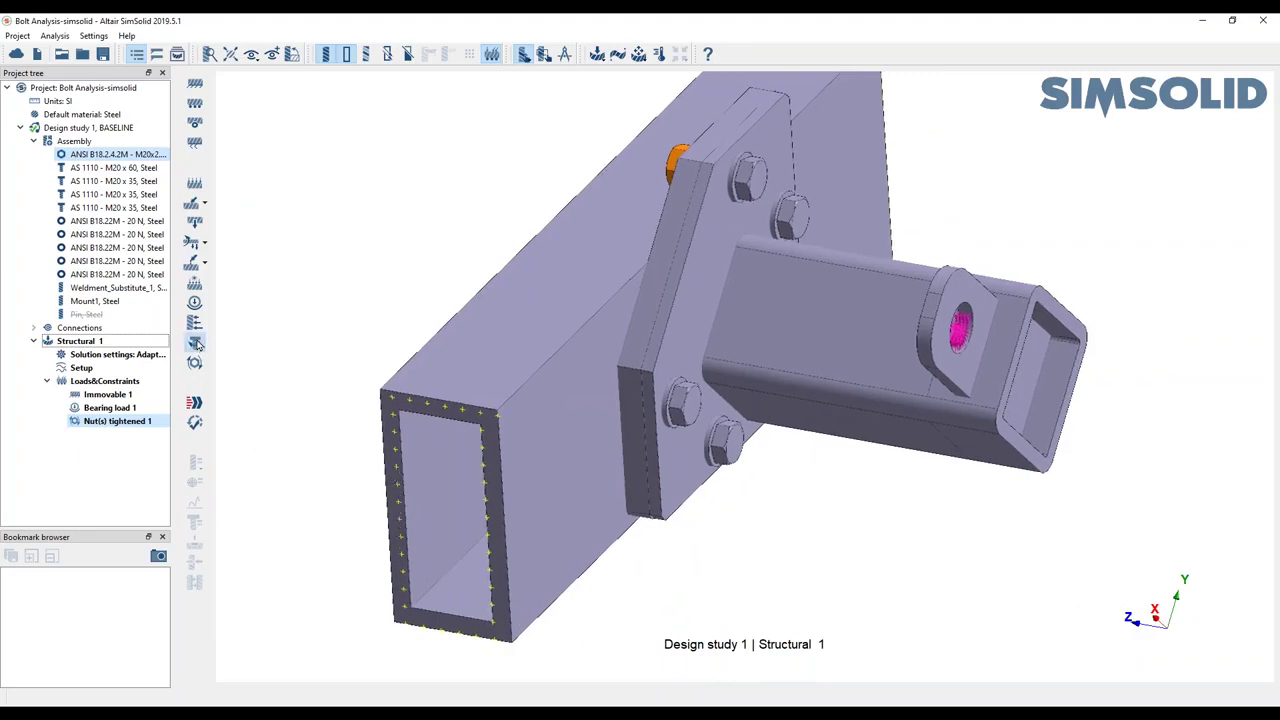
pyautogui.click(691, 401)
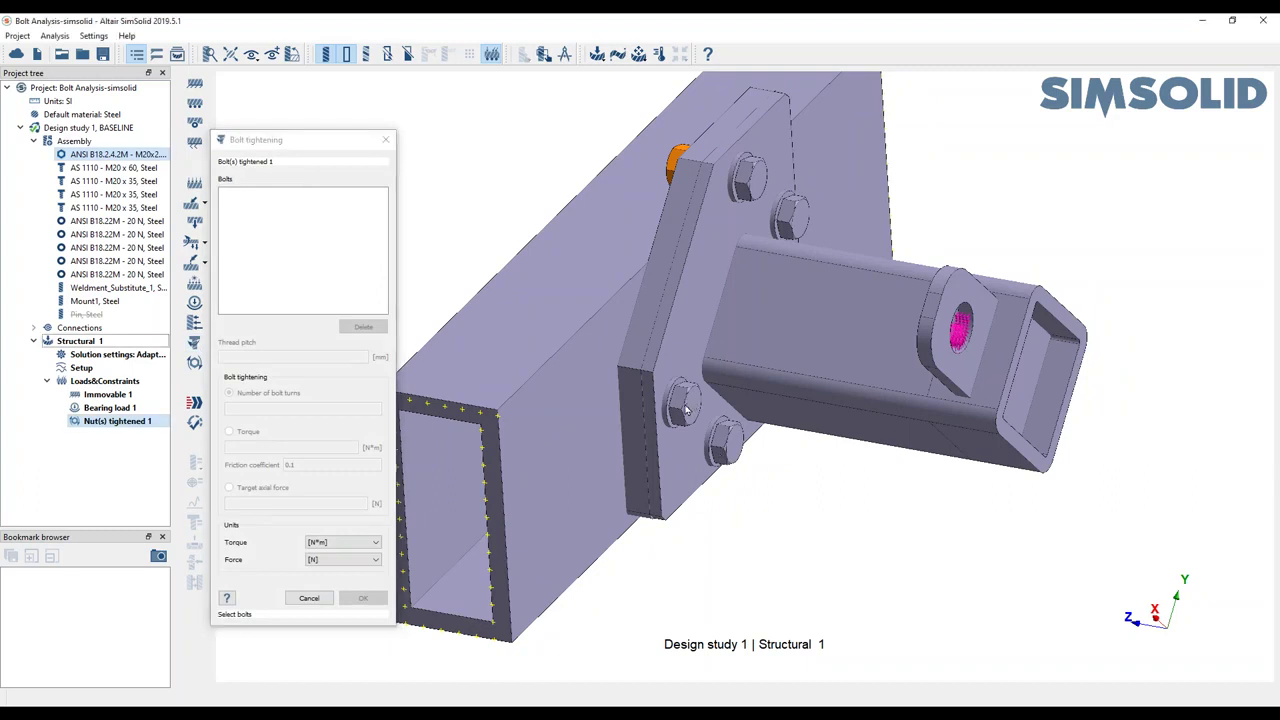
pyautogui.click(686, 409)
pyautogui.click(792, 218)
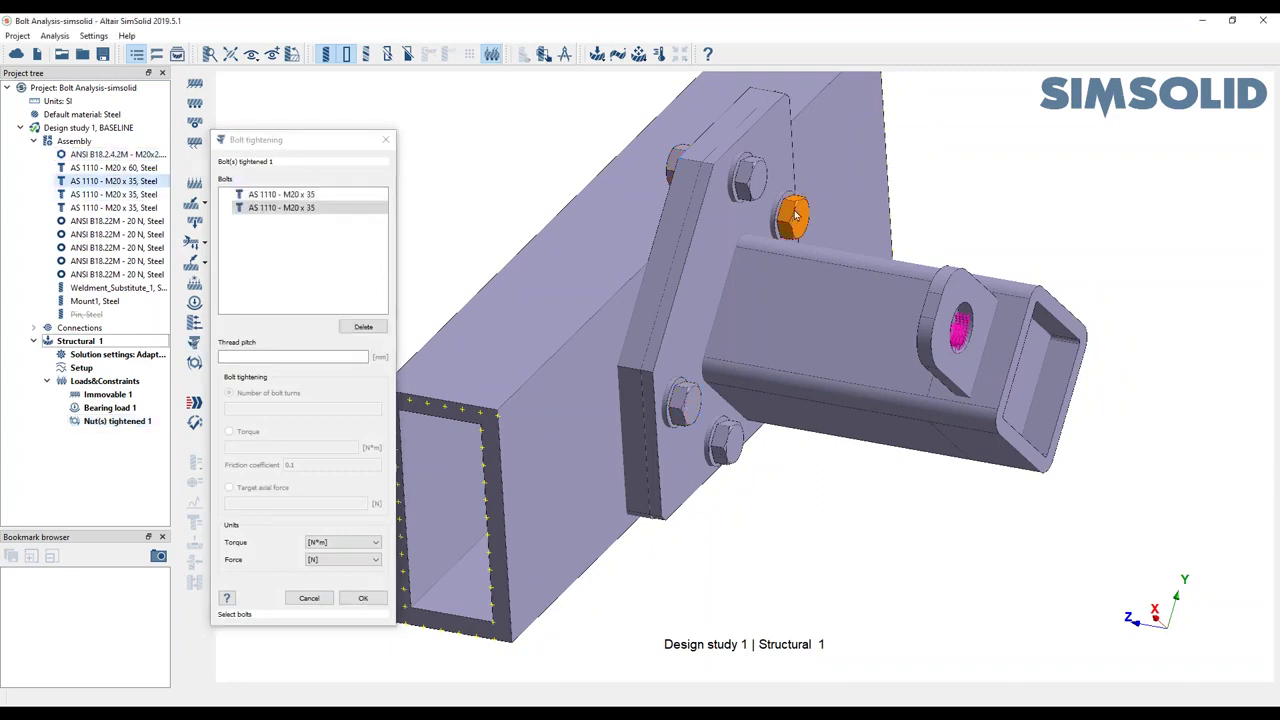
pyautogui.click(729, 450)
pyautogui.click(277, 358)
pyautogui.write('2.5')
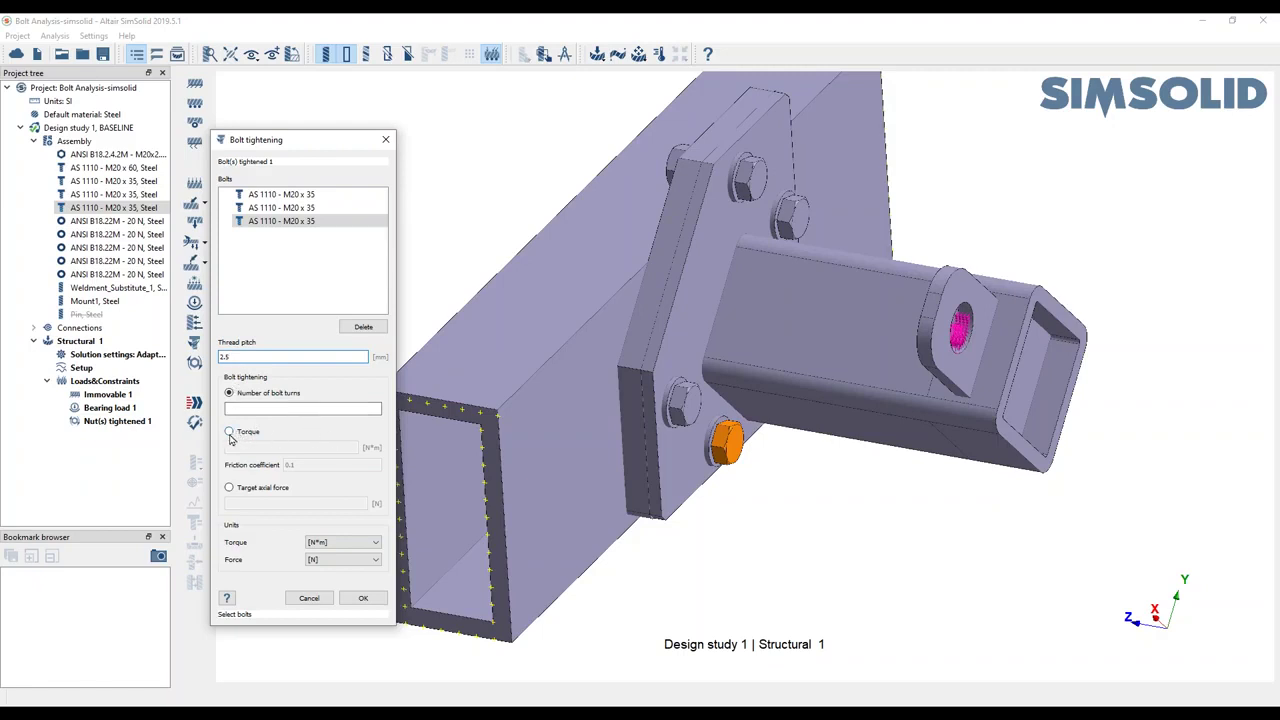
pyautogui.click(232, 435)
pyautogui.click(229, 488)
pyautogui.write('16000')
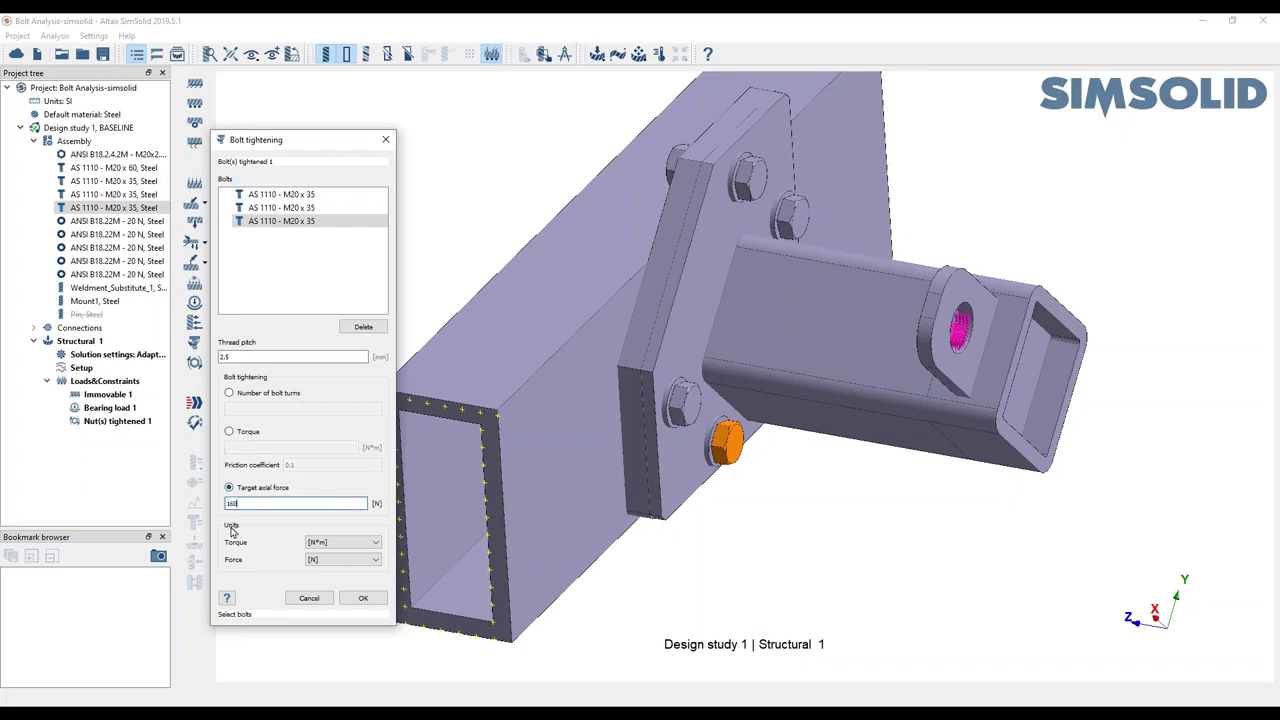
pyautogui.click(363, 599)
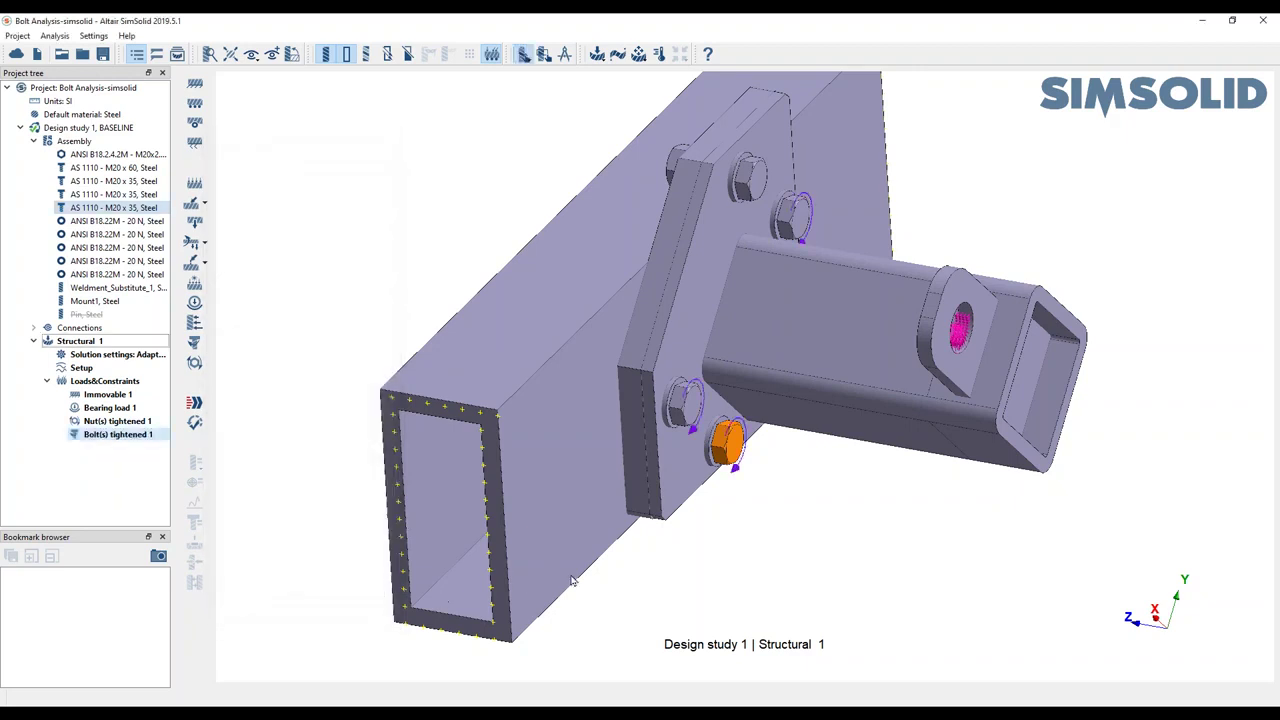
# Add a Slider constraint on the weldment tube's open end face.
pyautogui.moveTo(680, 440)
pyautogui.mouseDown()
pyautogui.moveTo(690, 480)
pyautogui.moveTo(662, 407)
pyautogui.moveTo(670, 430)
pyautogui.mouseUp()
pyautogui.moveTo(889, 503); pyautogui.dragTo(1255, 508)
pyautogui.moveTo(1078, 564); pyautogui.dragTo(950, 499, button='right')
pyautogui.moveTo(691, 500); pyautogui.dragTo(721, 551, button='right')
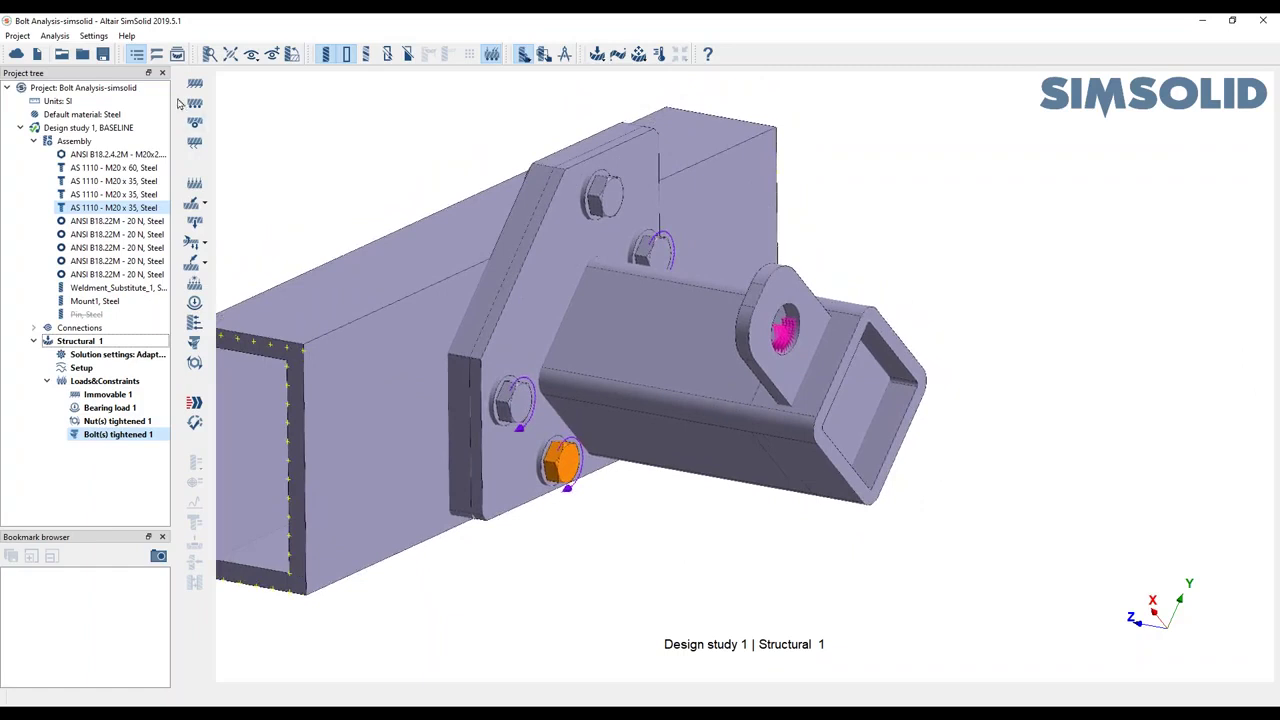
pyautogui.click(196, 106)
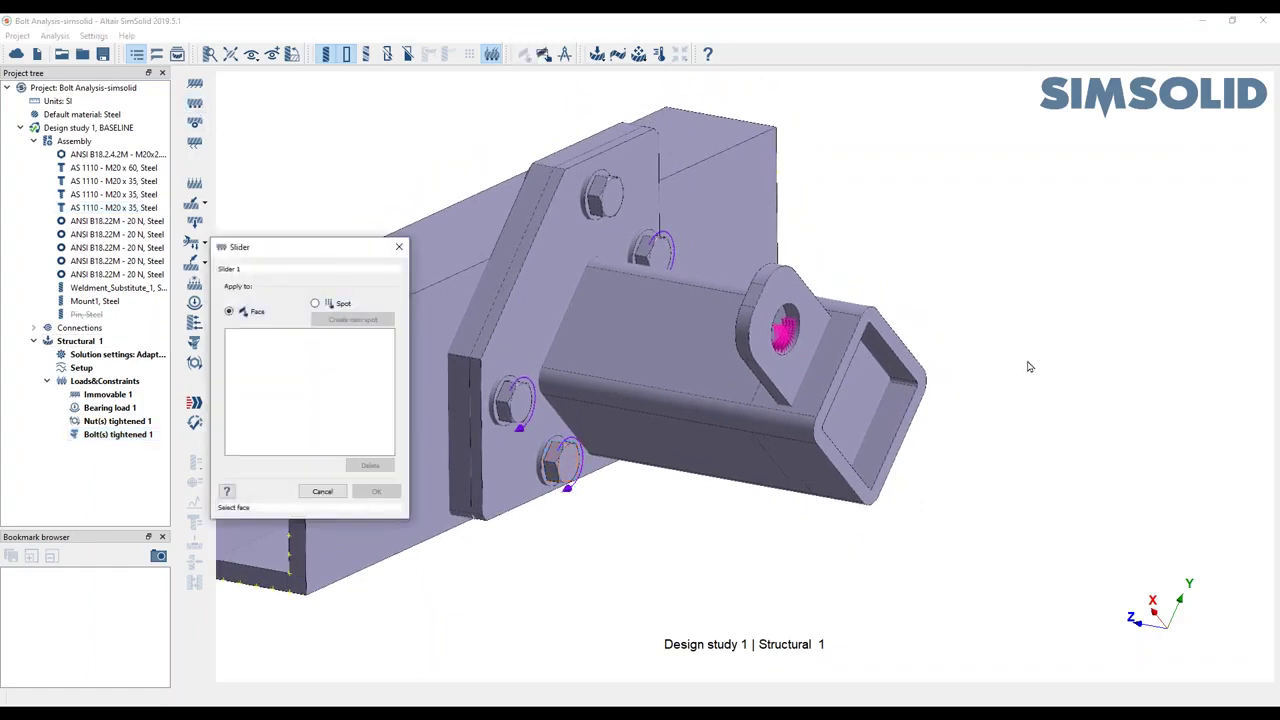
pyautogui.click(887, 338)
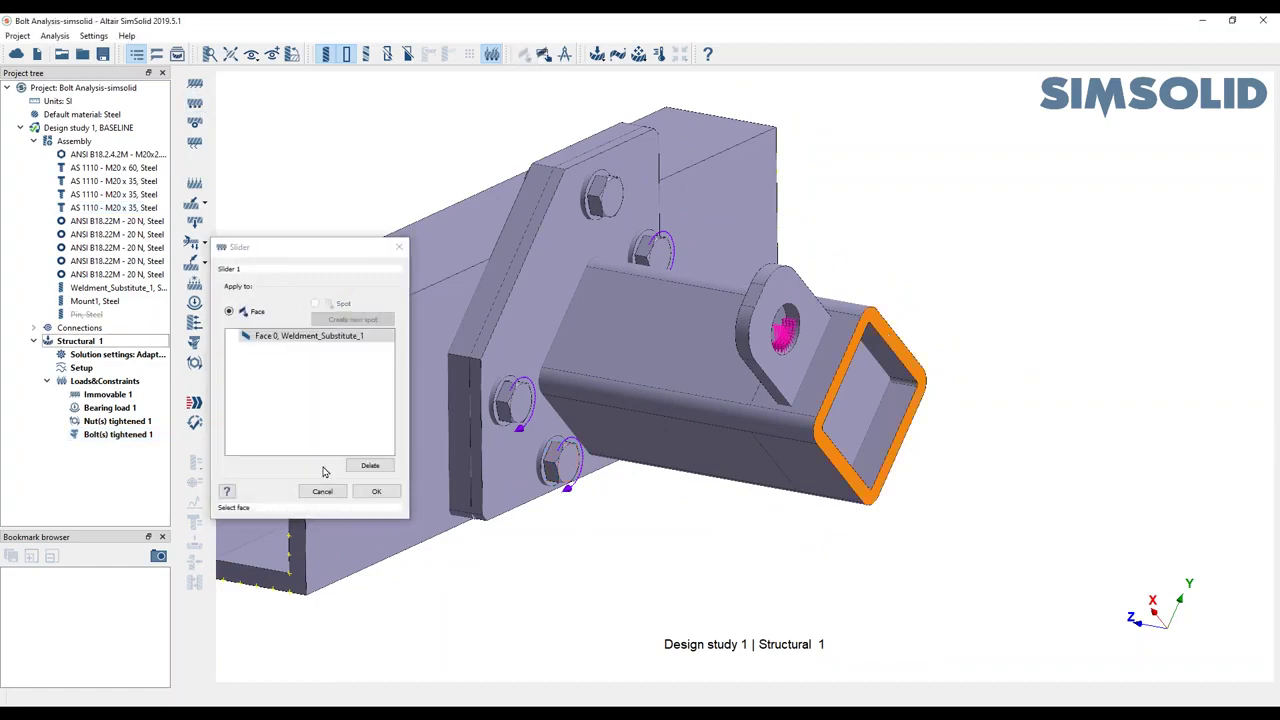
pyautogui.click(378, 494)
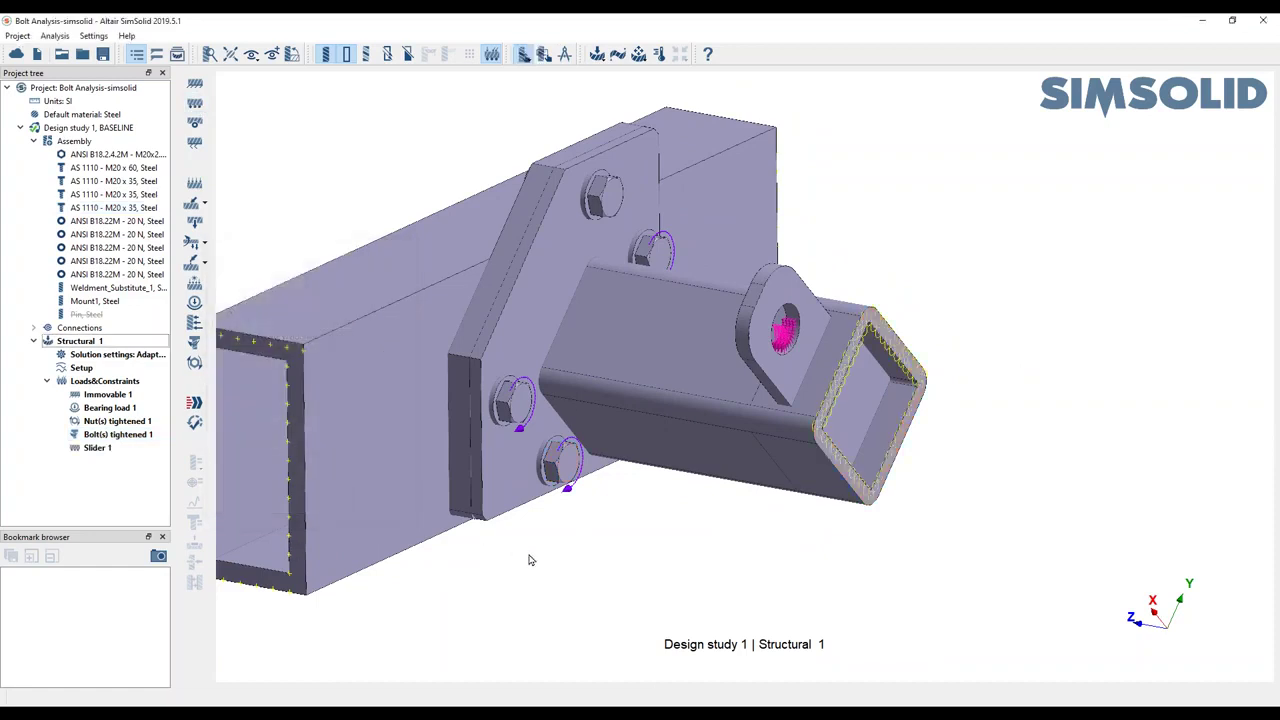
pyautogui.moveTo(601, 565); pyautogui.dragTo(694, 562, button='right')
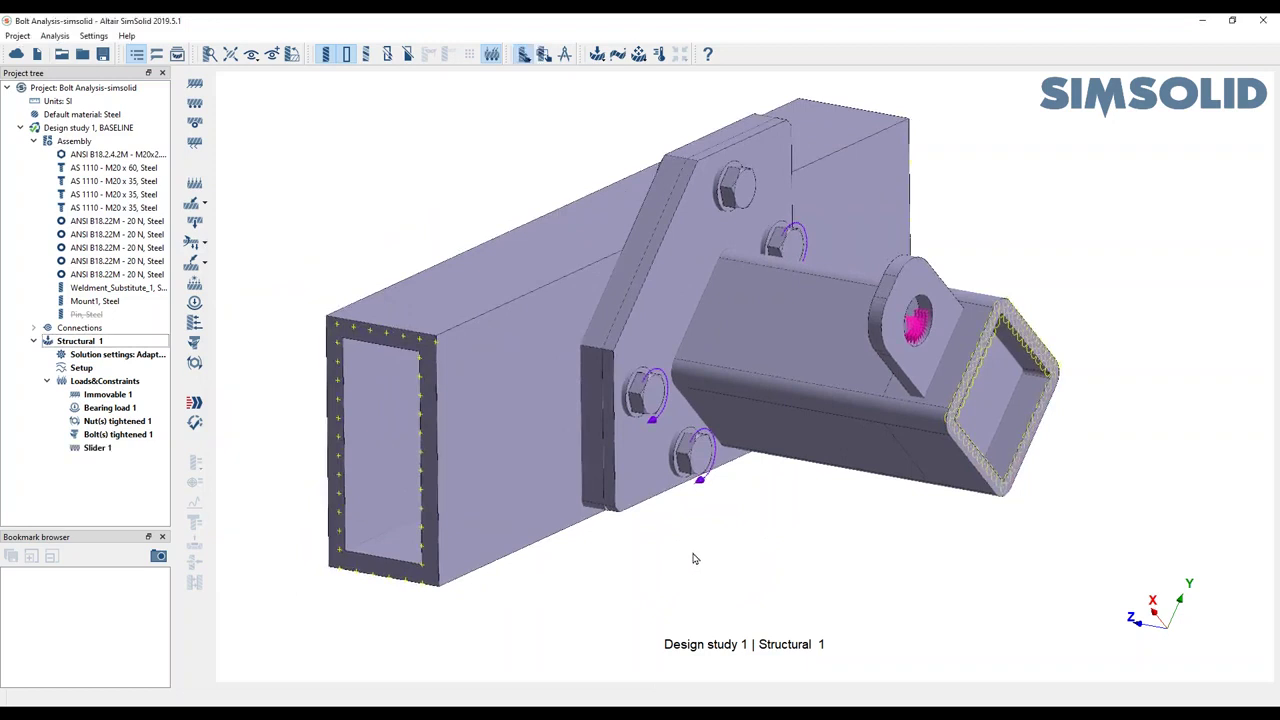
pyautogui.moveTo(772, 610); pyautogui.dragTo(703, 597, button='right')
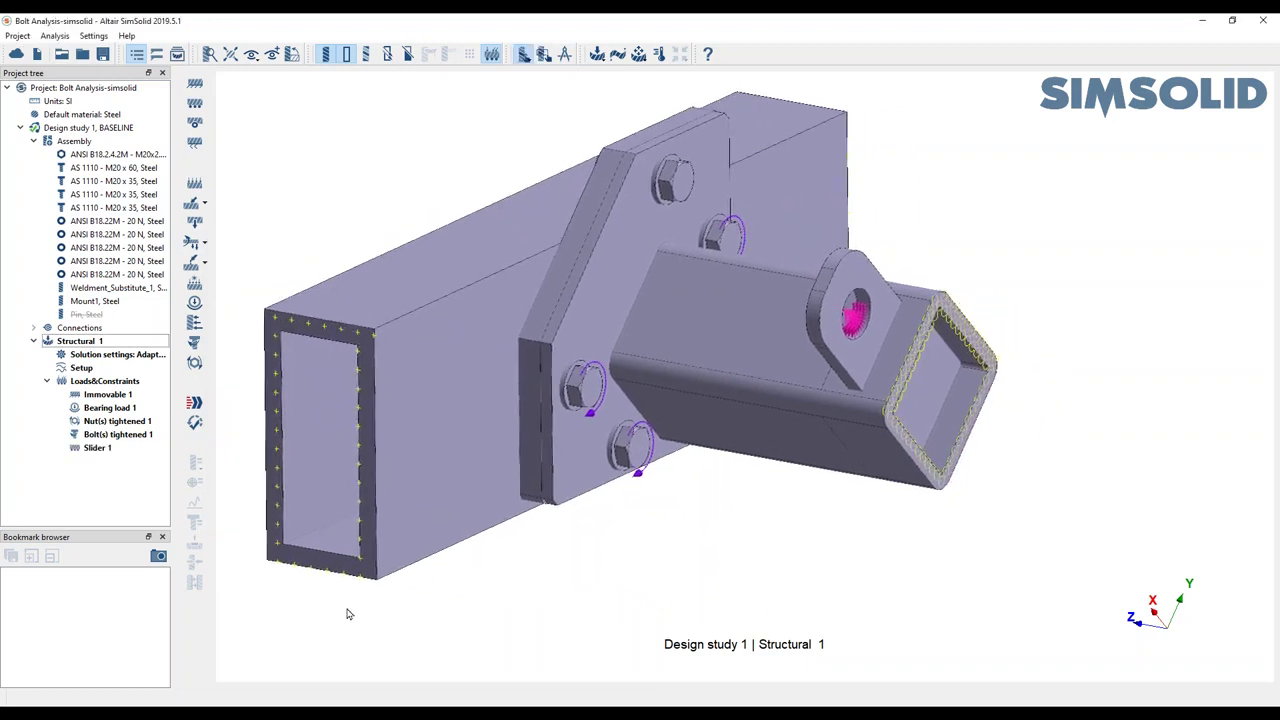
# Verify the structure is sufficiently constrained, then solve Structural 1 and review the solution objective.
pyautogui.click(195, 422)
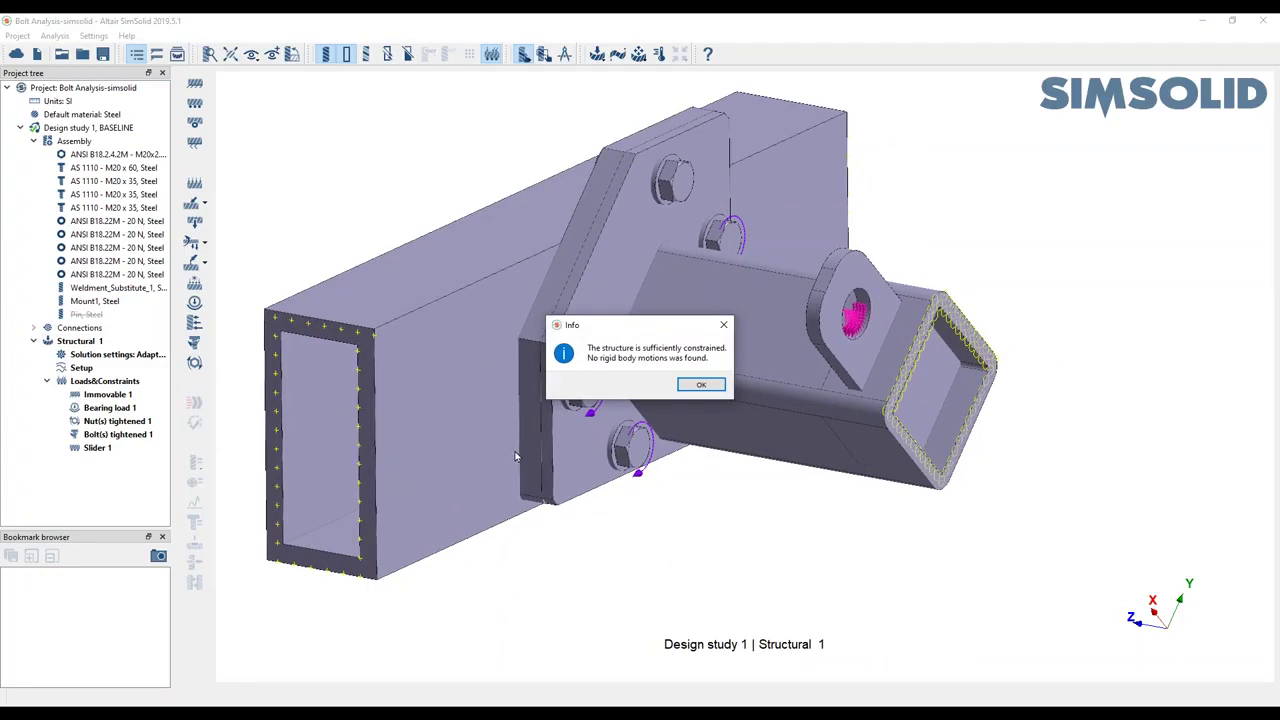
pyautogui.click(724, 325)
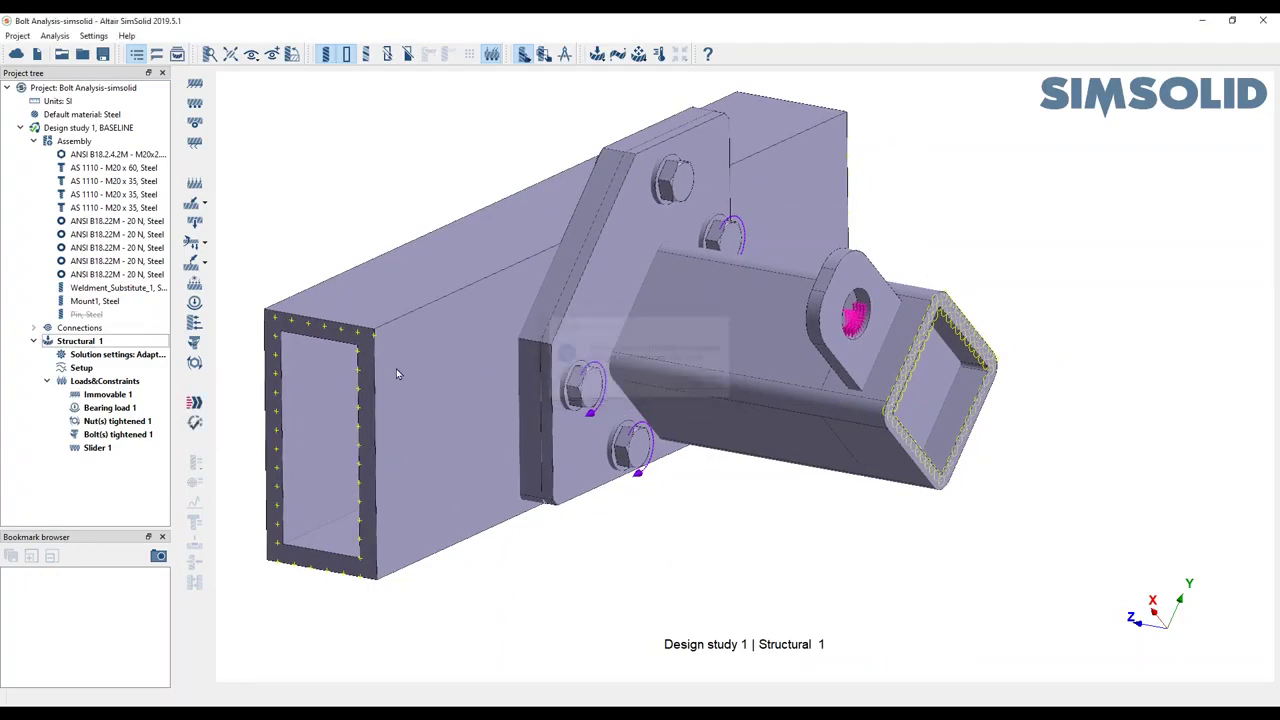
pyautogui.click(197, 404)
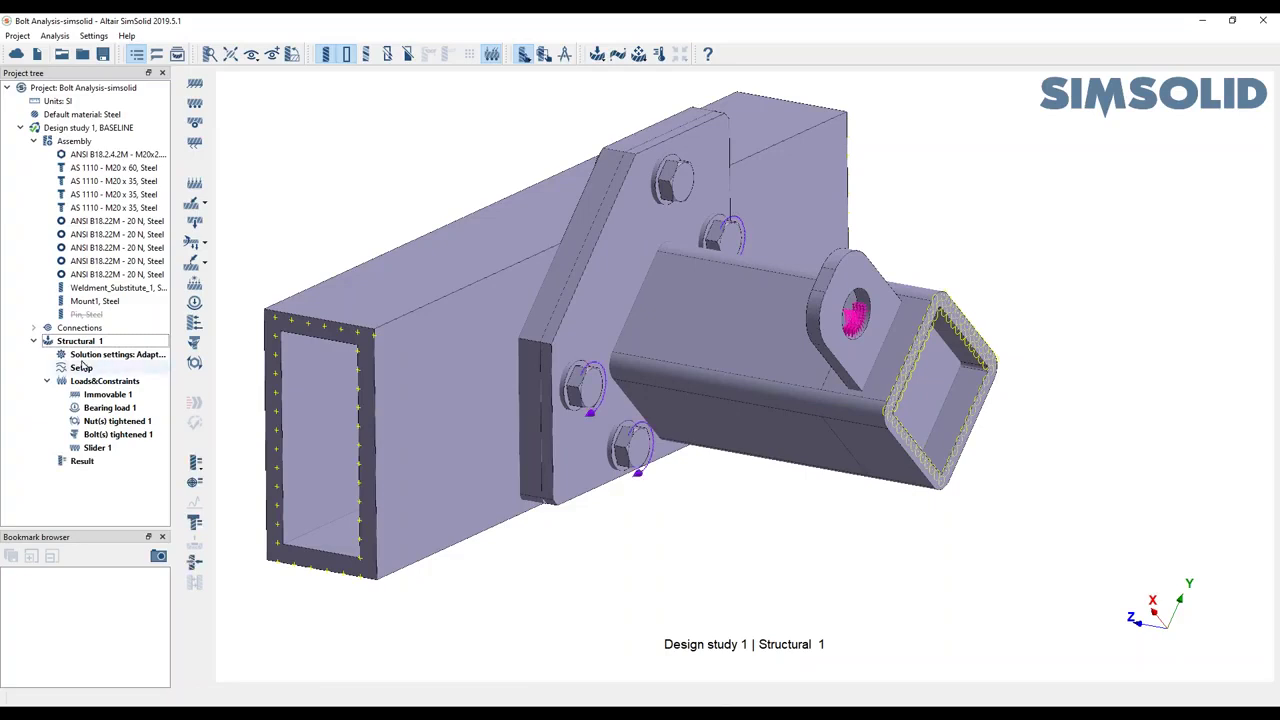
pyautogui.doubleClick(137, 357)
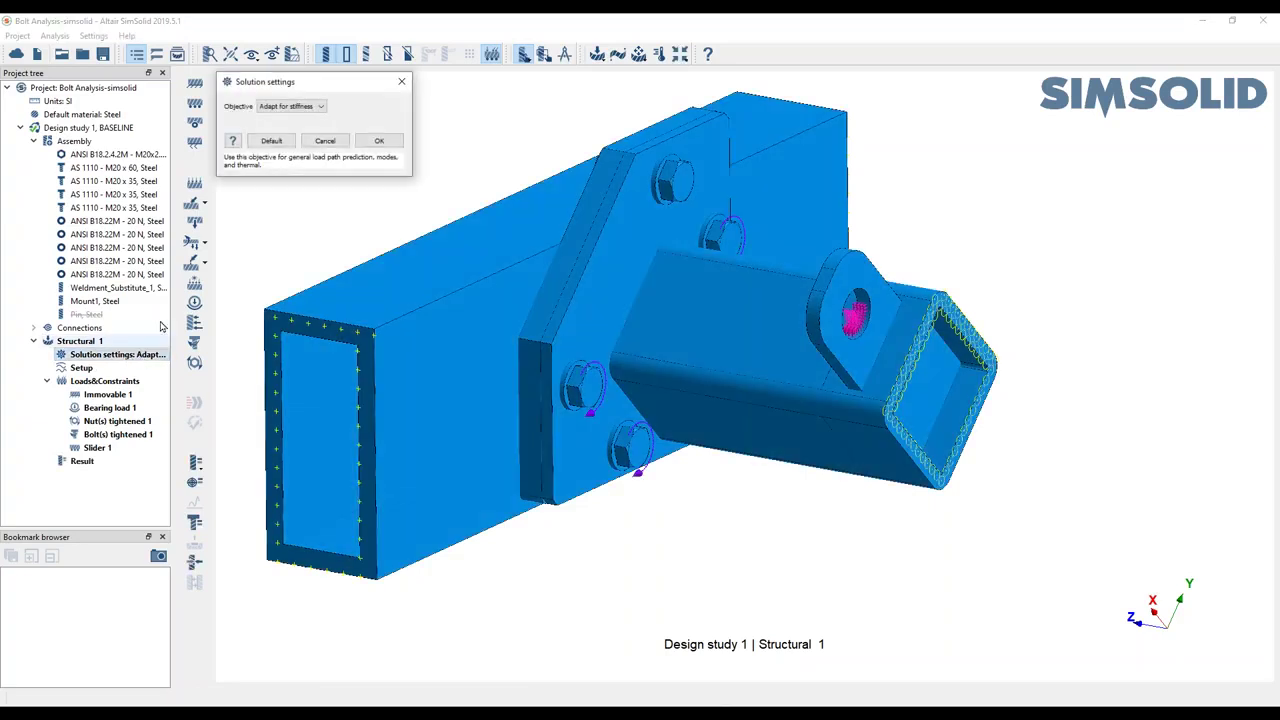
pyautogui.click(324, 108)
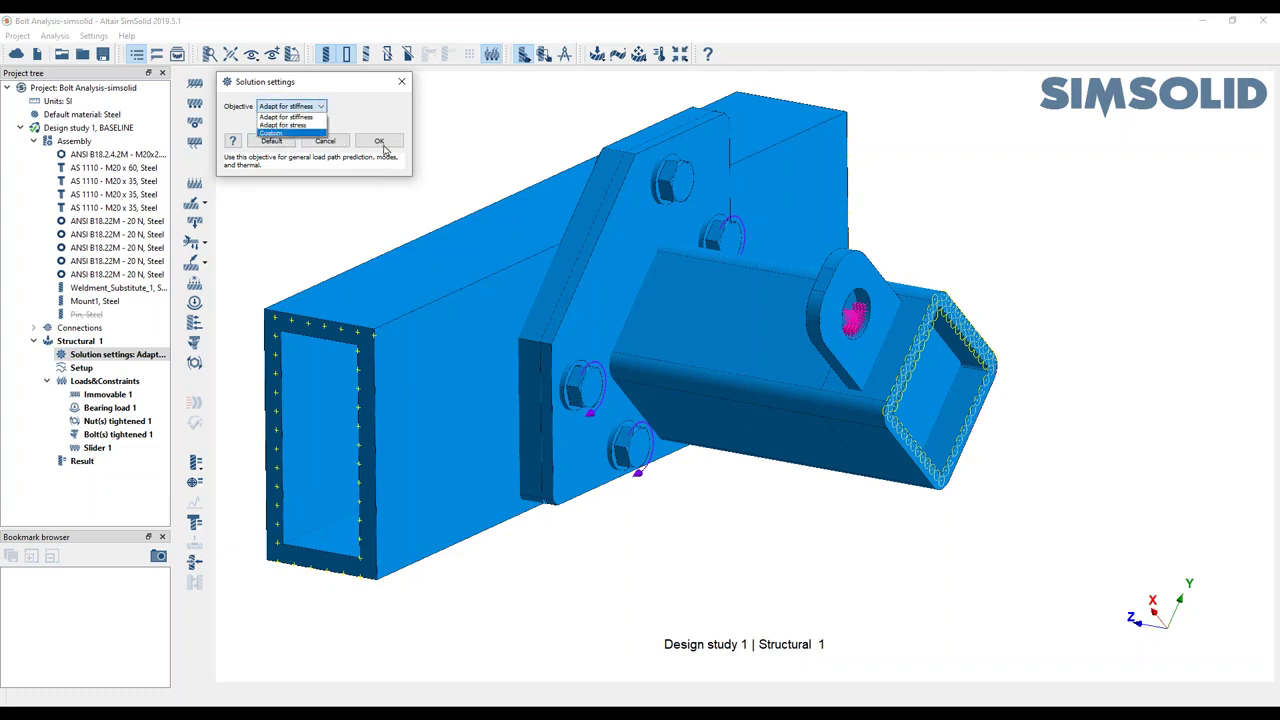
pyautogui.click(332, 142)
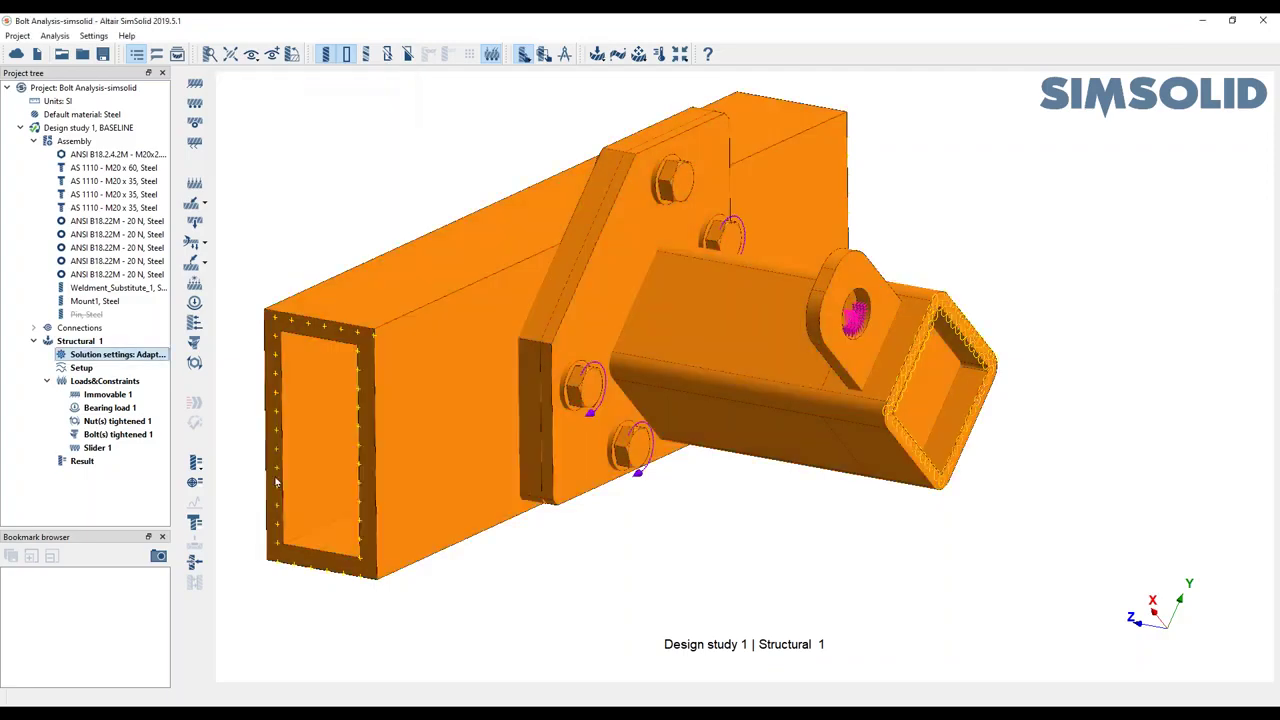
pyautogui.click(200, 464)
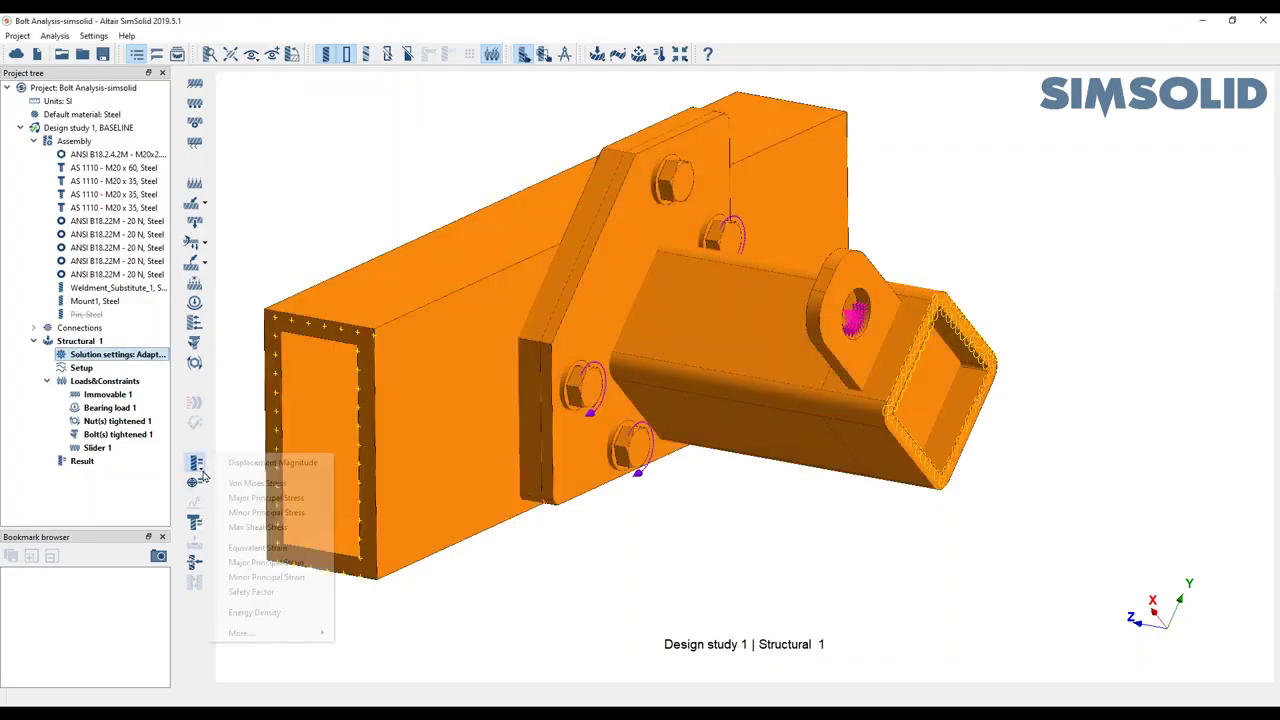
# Show the von Mises stress contour with minimum and maximum stress points labelled.
pyautogui.click(256, 484)
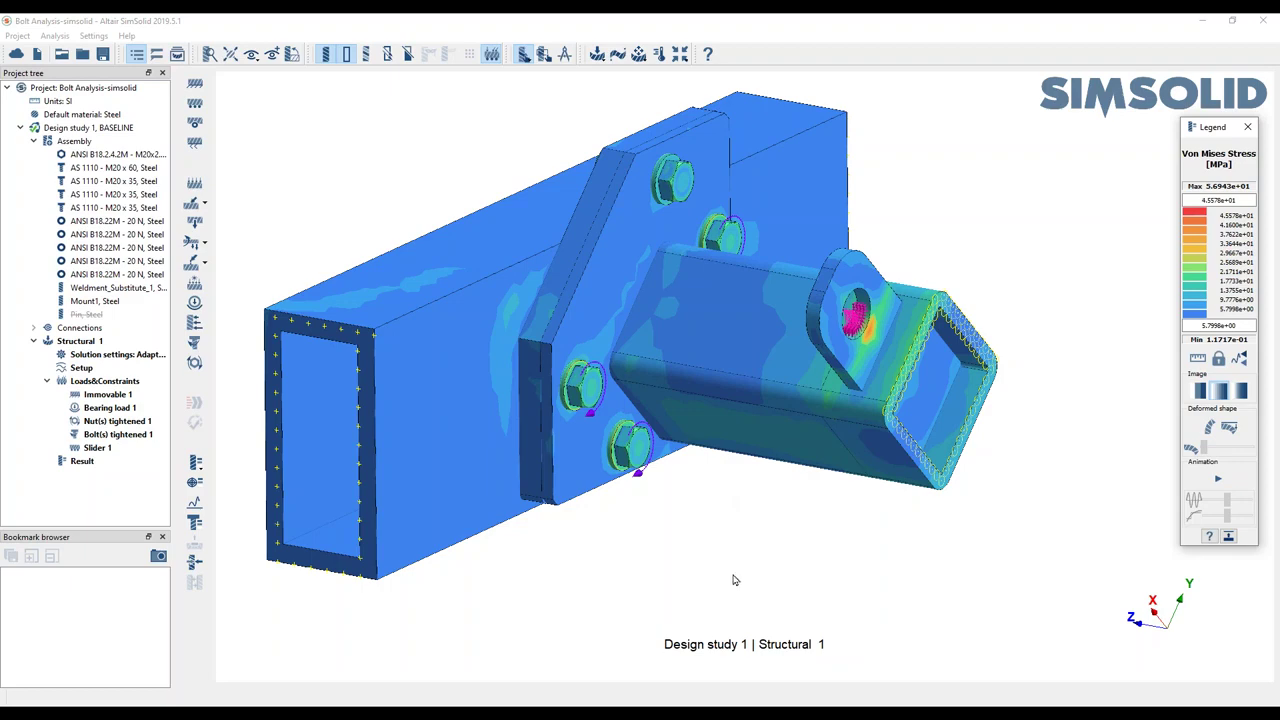
pyautogui.click(1241, 362)
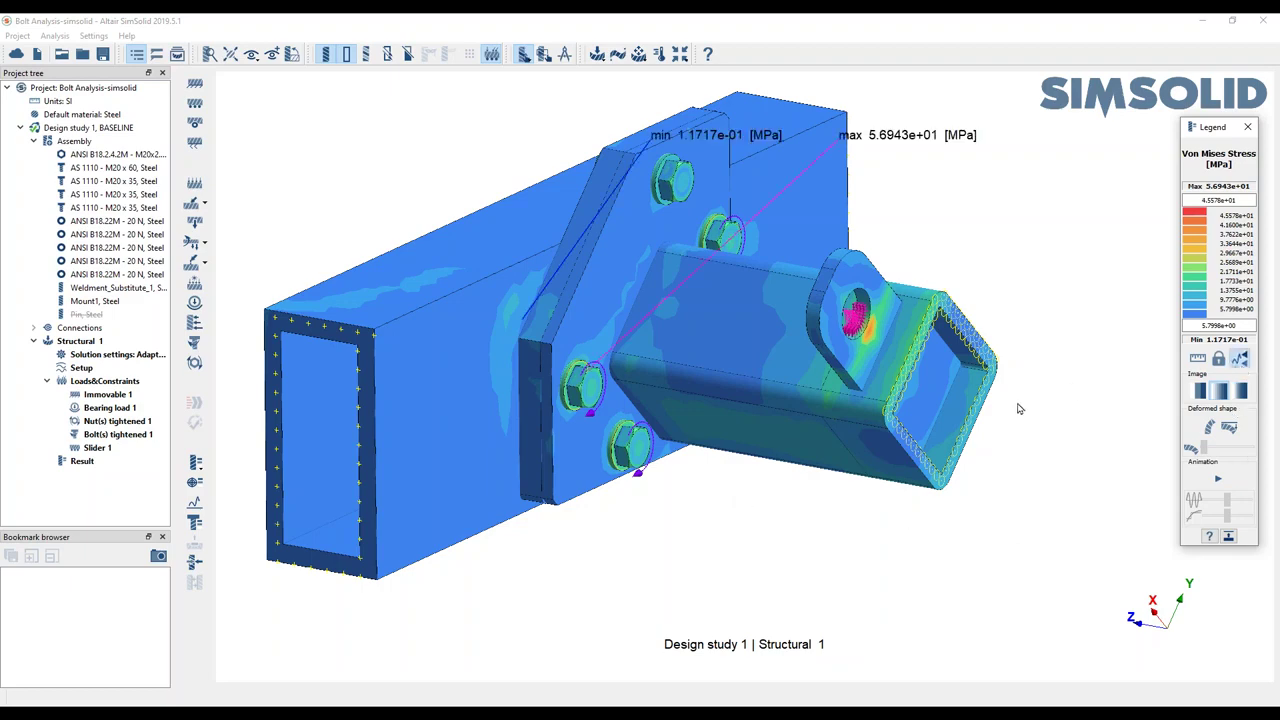
pyautogui.moveTo(757, 498); pyautogui.dragTo(727, 490, button='middle')
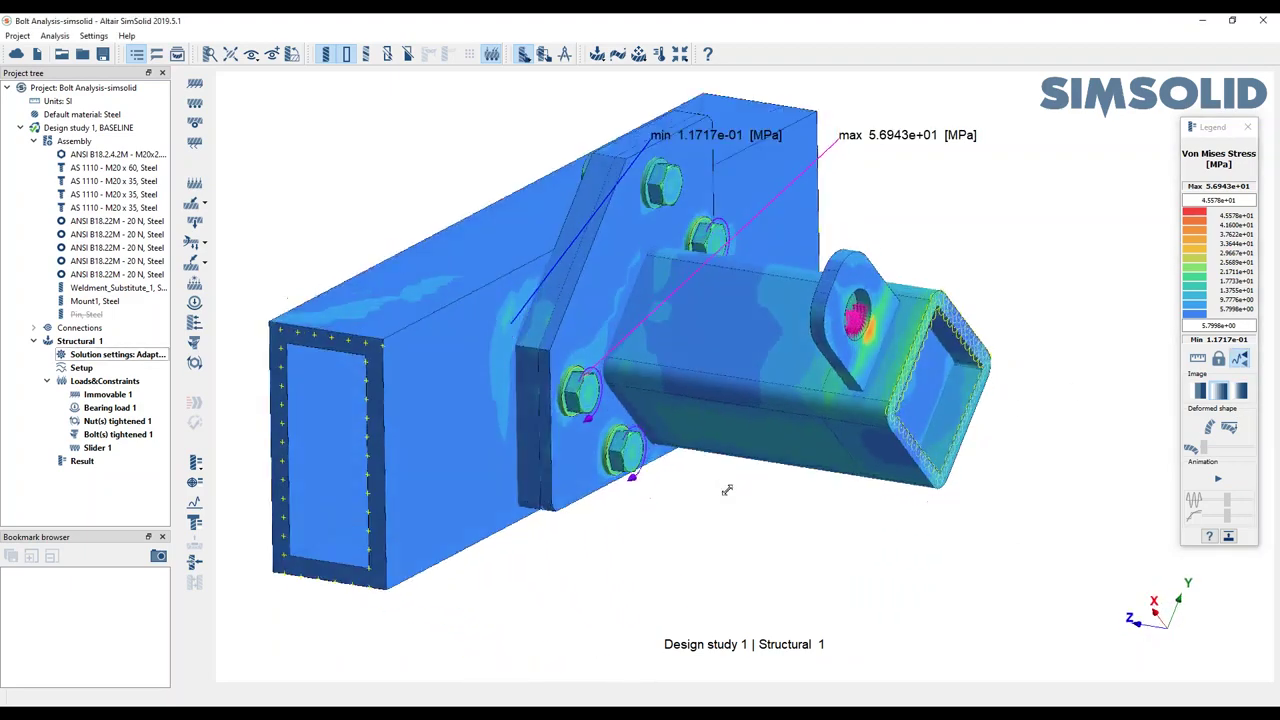
# Zoom in on an AS 1110 - M20 x 35 bolt to inspect its stress, then restore all parts.
pyautogui.click(588, 398)
pyautogui.rightClick(588, 398)
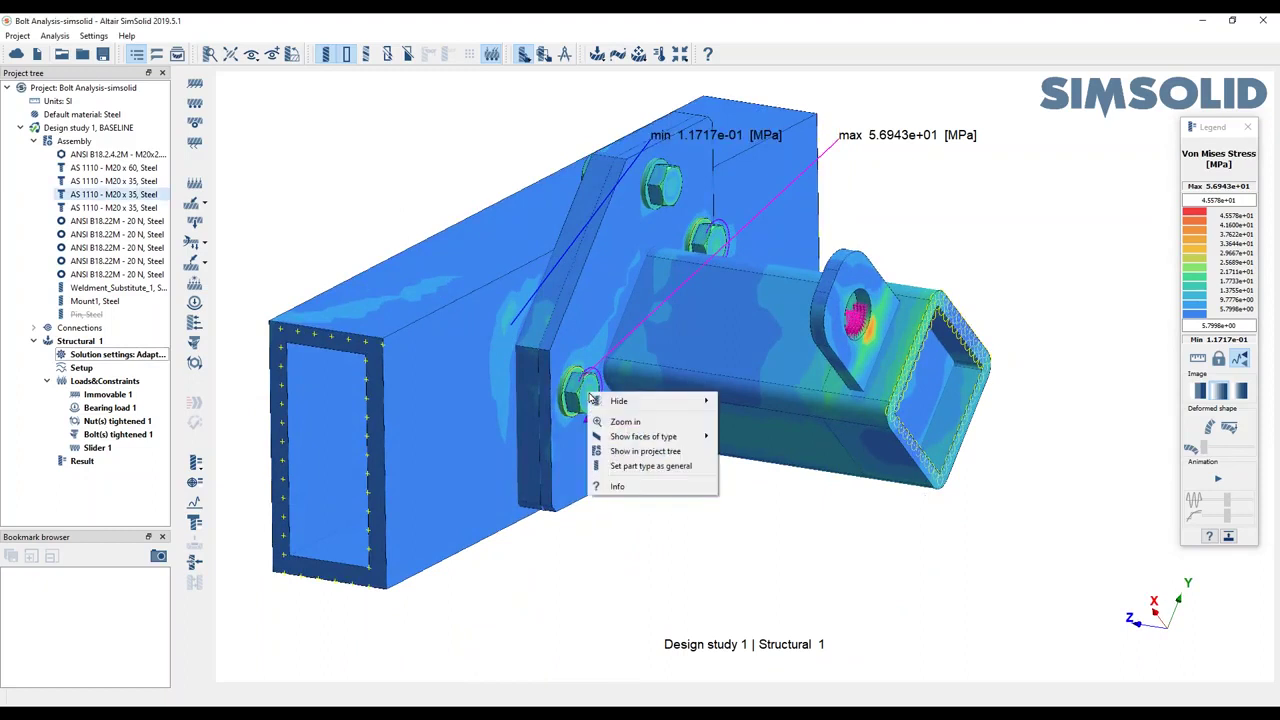
pyautogui.click(628, 420)
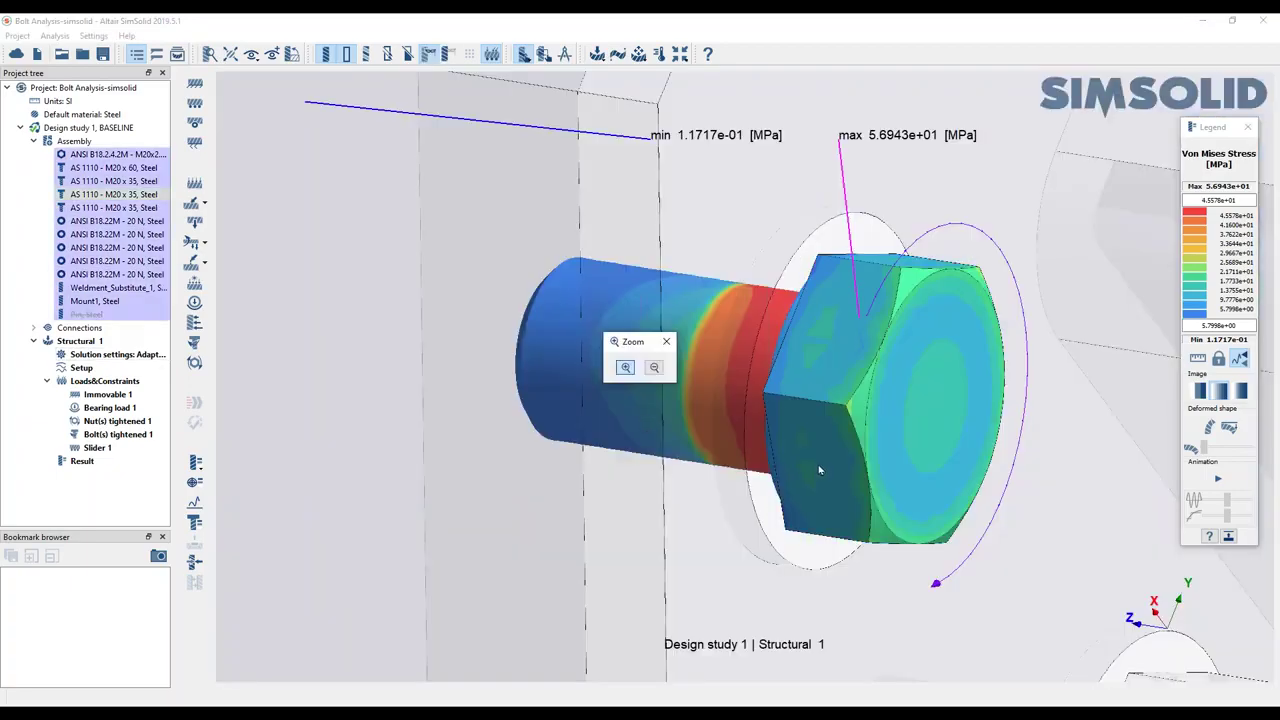
pyautogui.scroll(-2, 809, 465)
pyautogui.moveTo(822, 459); pyautogui.dragTo(703, 437)
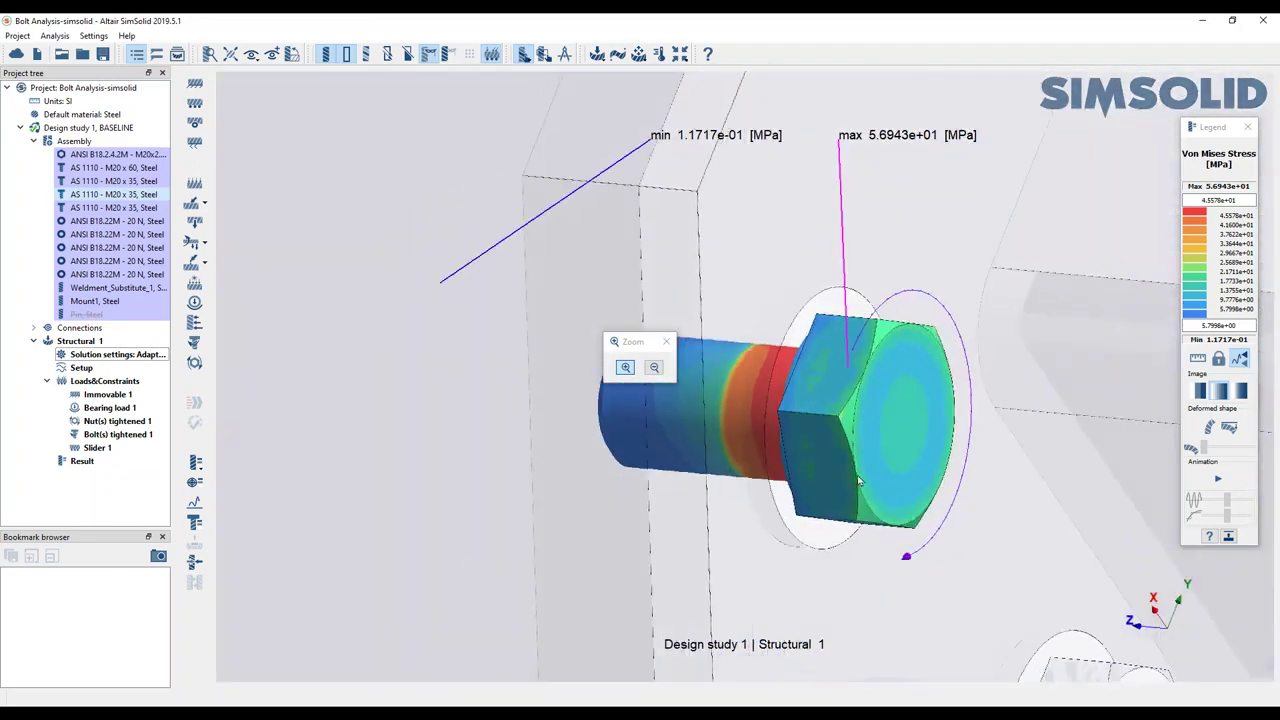
pyautogui.moveTo(861, 481); pyautogui.dragTo(712, 375)
pyautogui.click(666, 341)
# Zoom in on Weldment_Substitute_1 to inspect its plate stress, then restore all parts.
pyautogui.scroll(-10, 748, 370)
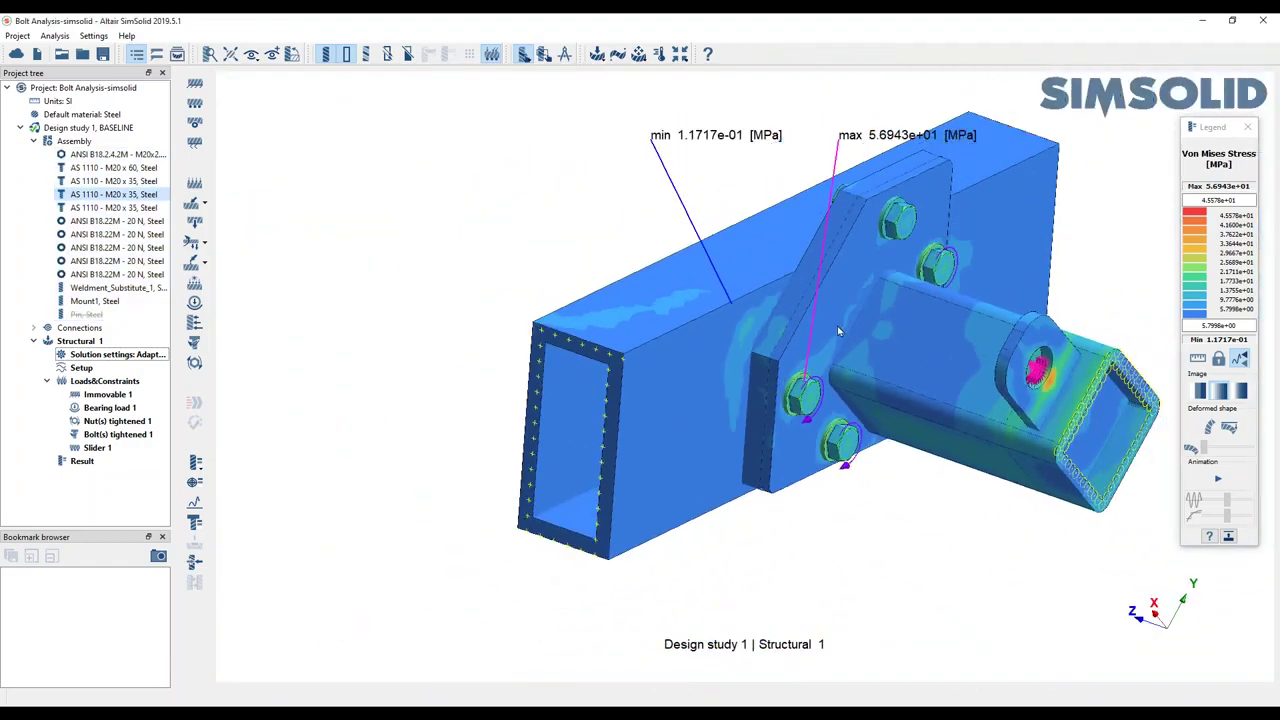
pyautogui.click(840, 328)
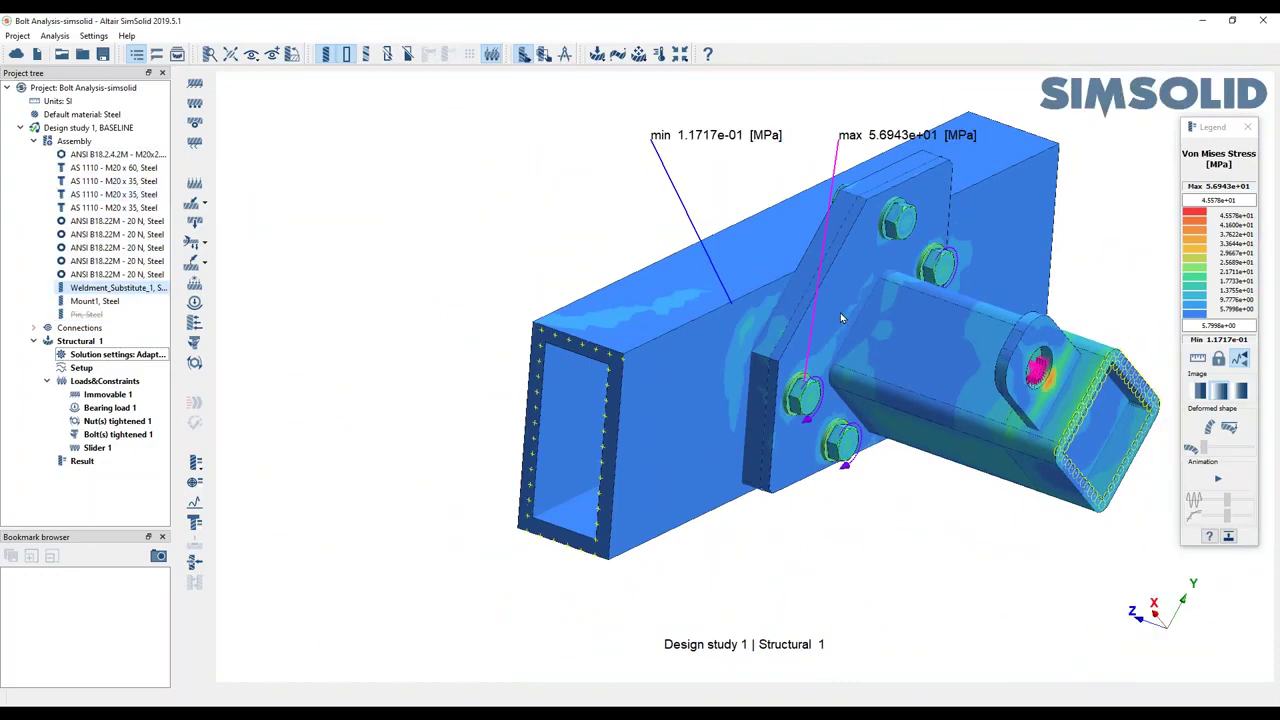
pyautogui.rightClick(840, 316)
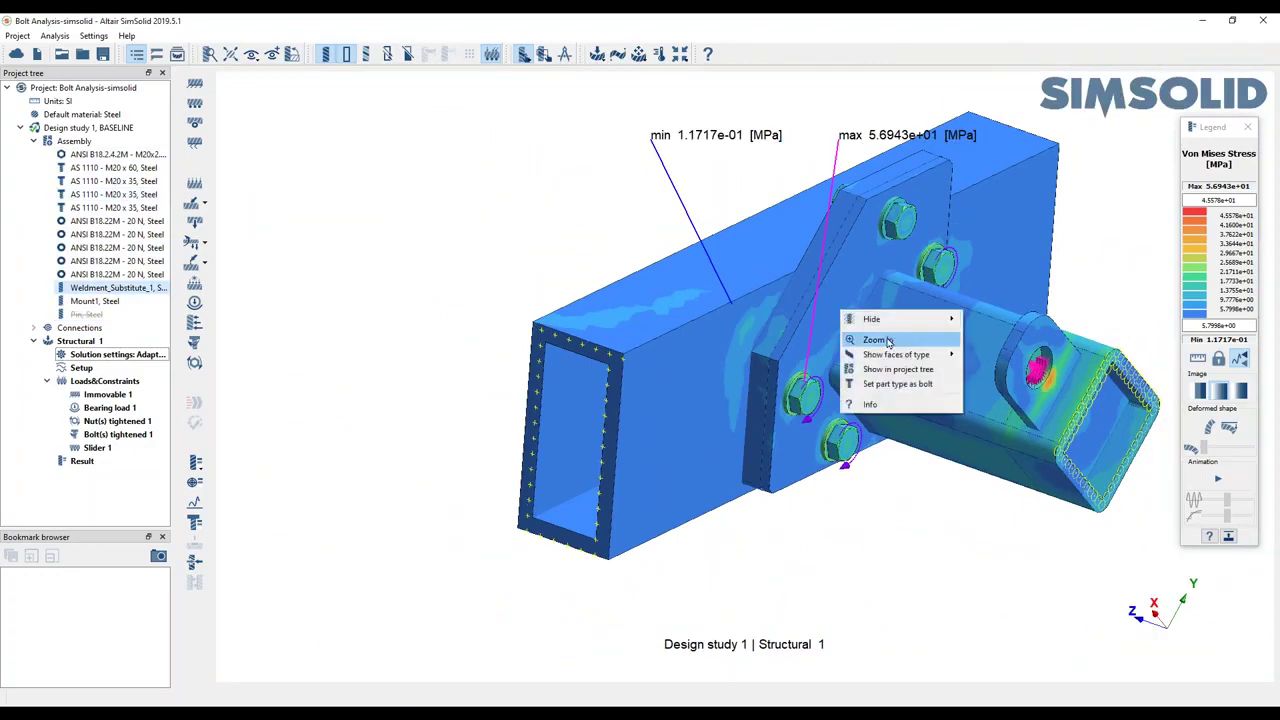
pyautogui.click(888, 340)
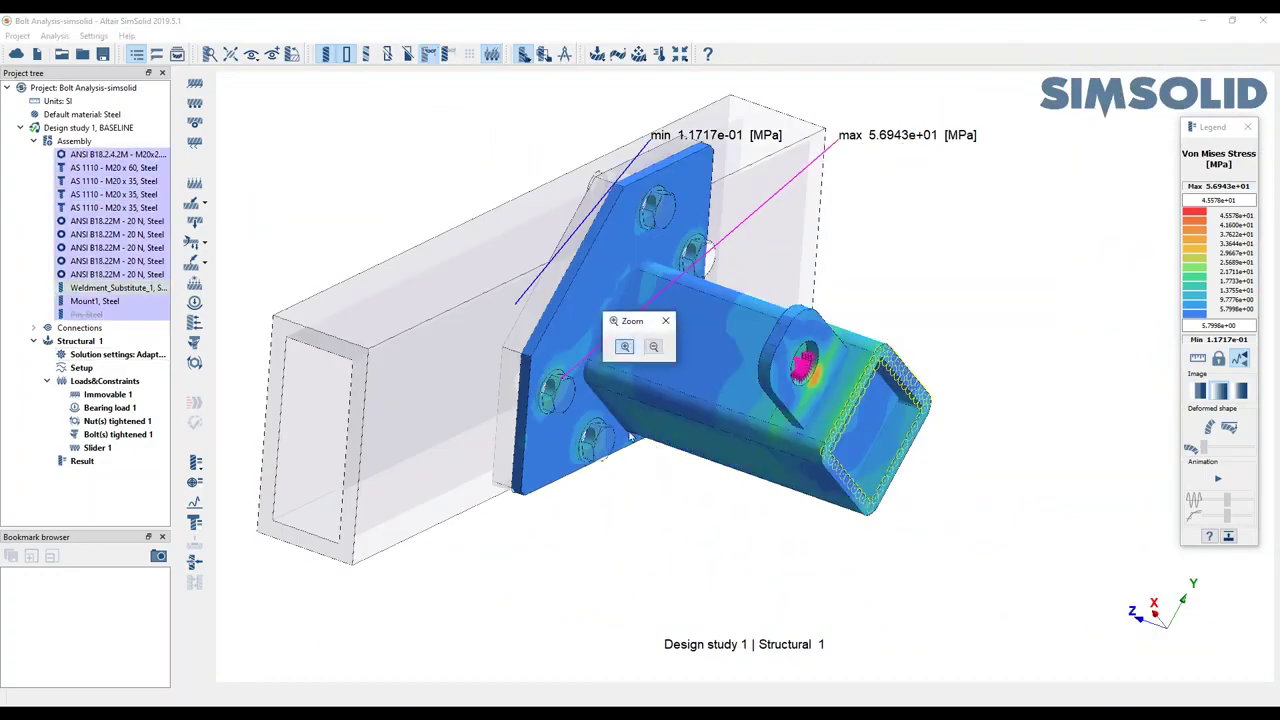
pyautogui.moveTo(655, 450); pyautogui.dragTo(640, 415)
pyautogui.scroll(2, 628, 397)
pyautogui.scroll(-4, 630, 400)
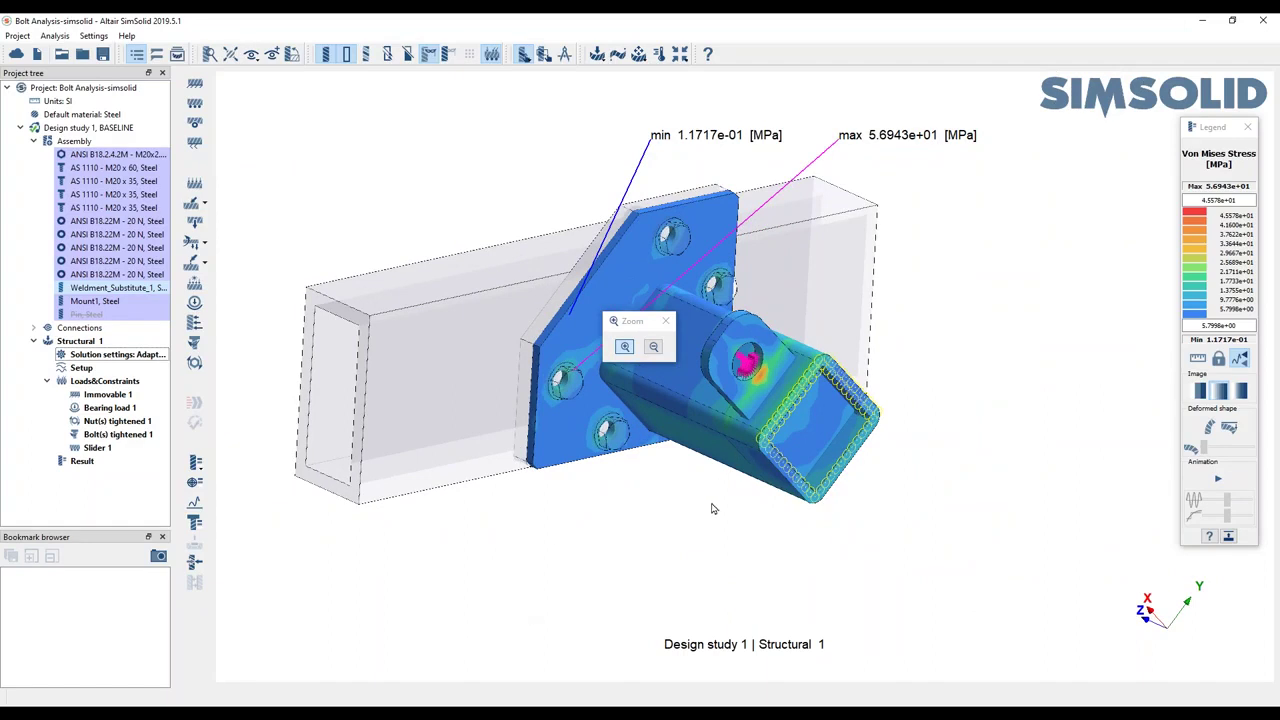
pyautogui.click(667, 323)
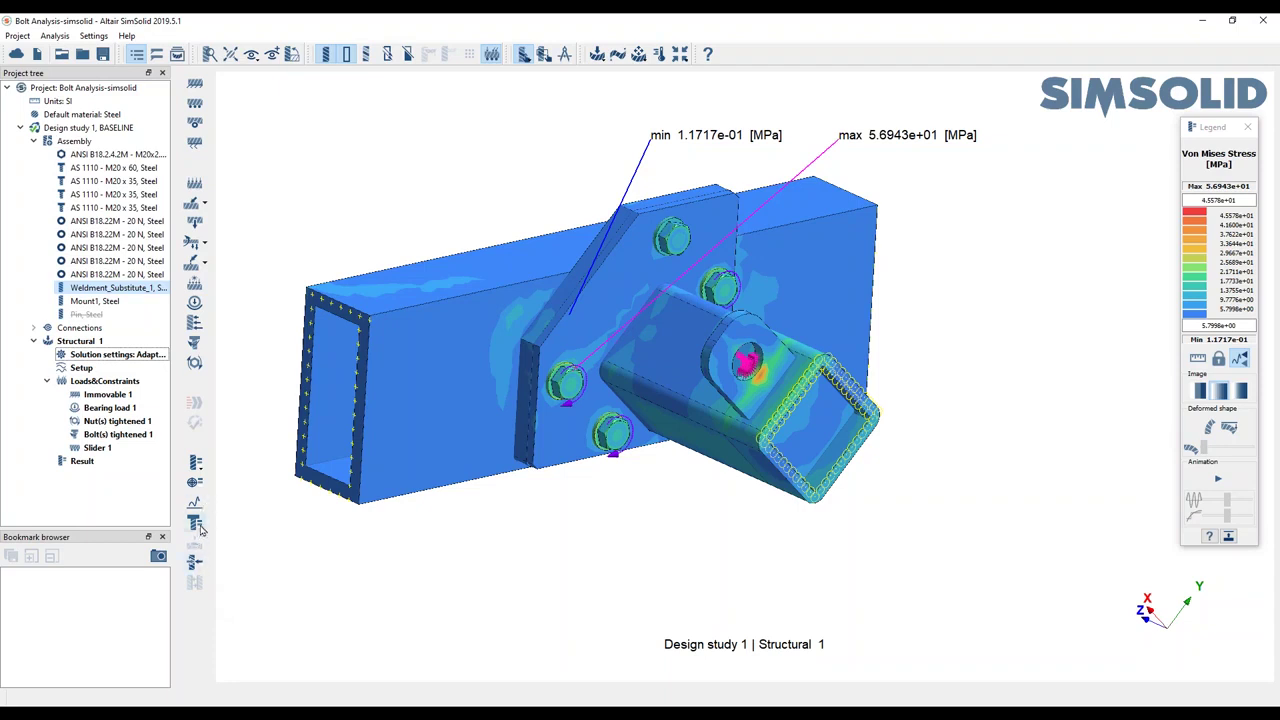
pyautogui.click(196, 524)
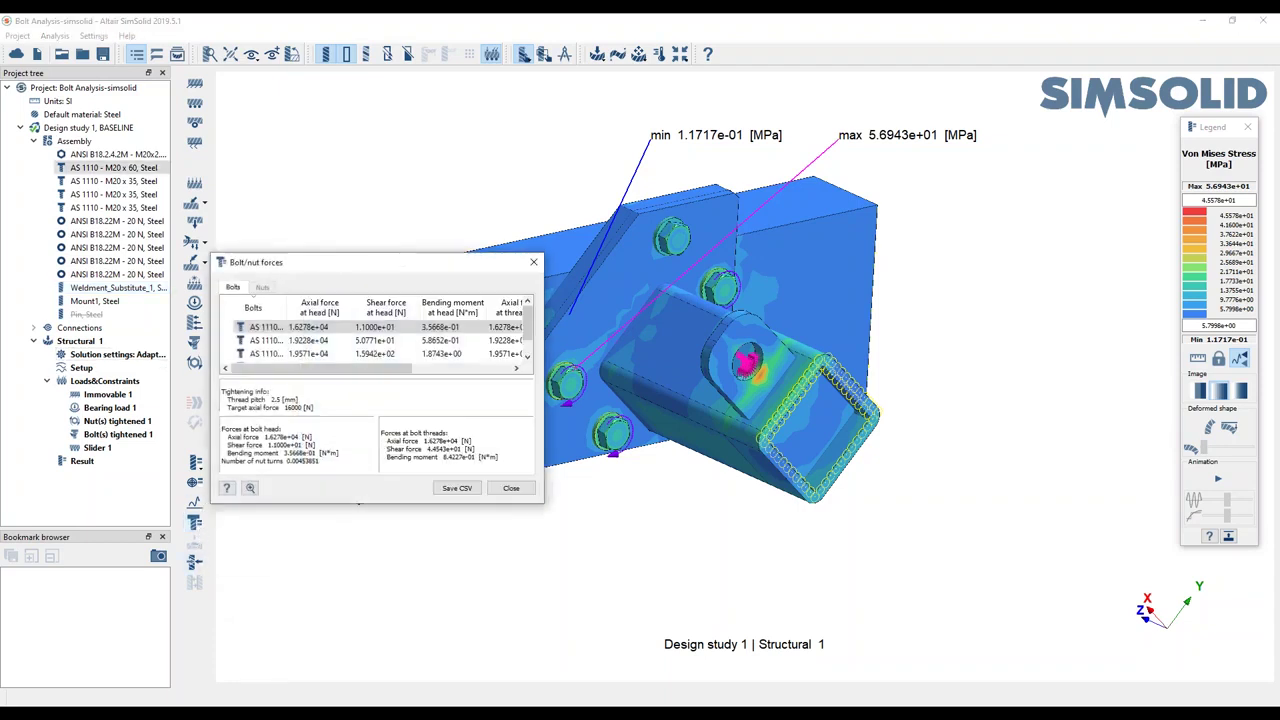
pyautogui.moveTo(543, 503); pyautogui.dragTo(880, 580)
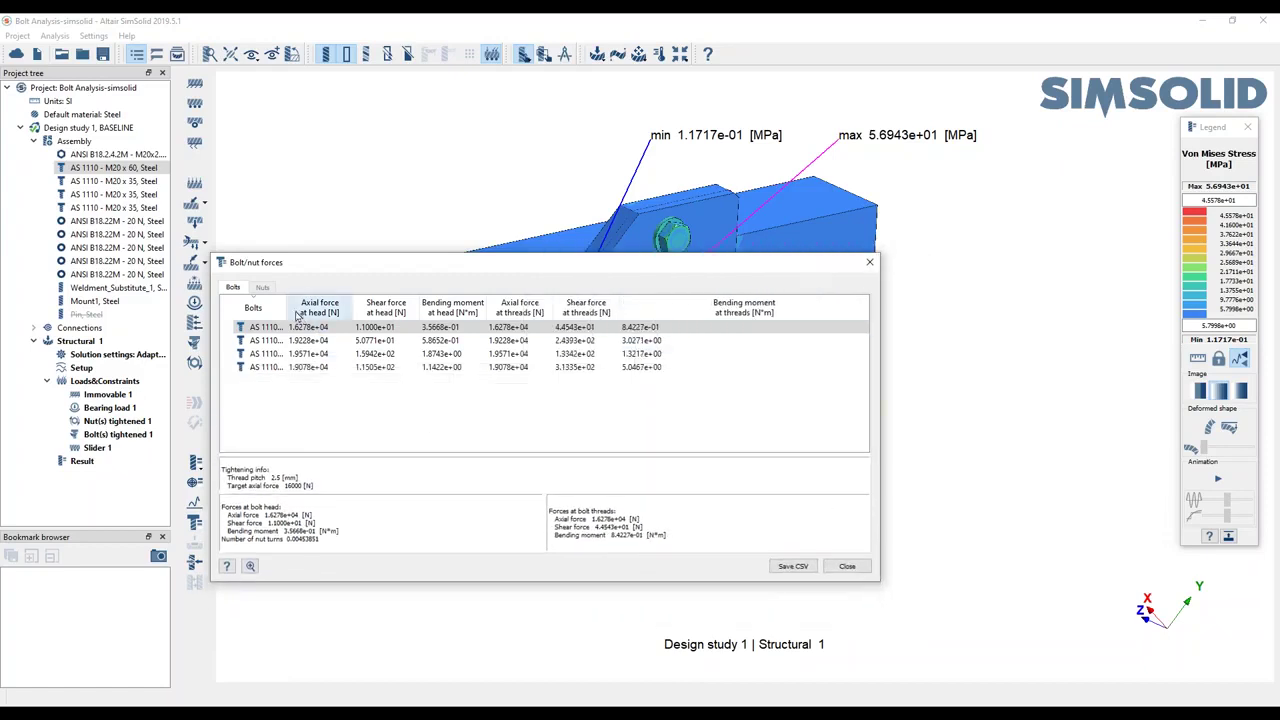
pyautogui.moveTo(291, 309); pyautogui.dragTo(329, 308)
pyautogui.click(436, 327)
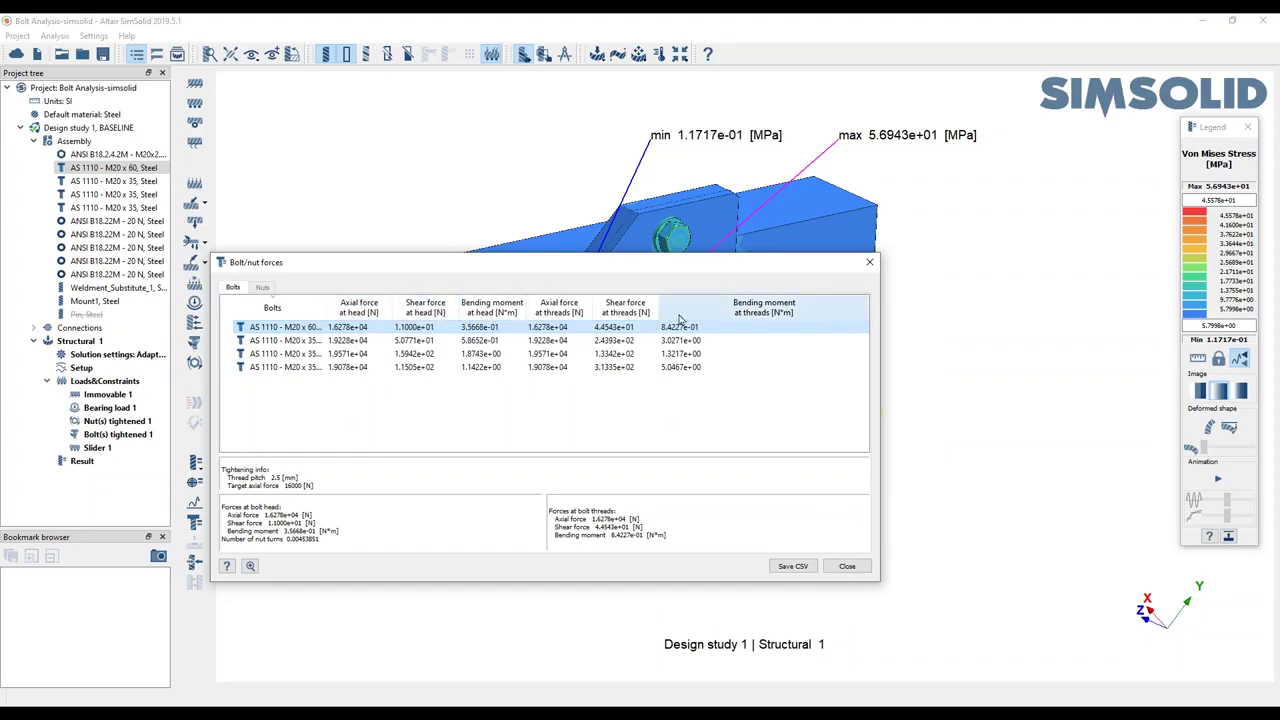
pyautogui.moveTo(656, 313); pyautogui.dragTo(680, 313)
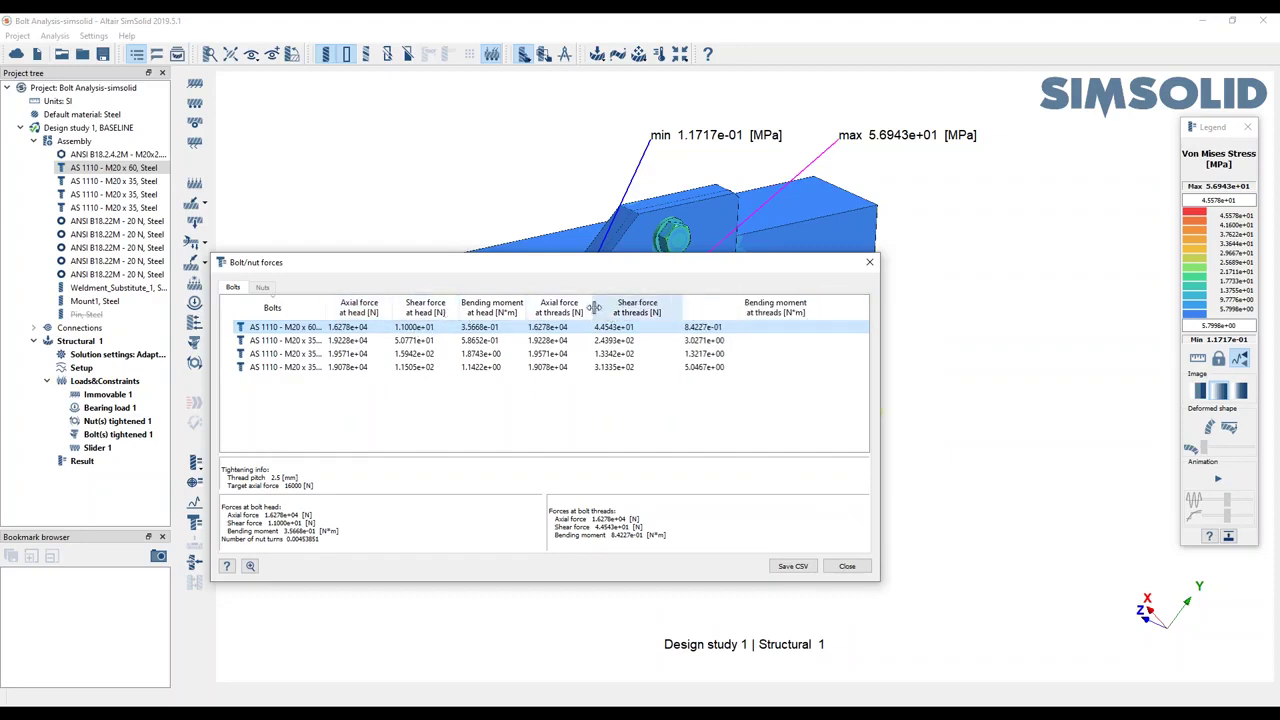
pyautogui.moveTo(594, 312); pyautogui.dragTo(631, 312)
pyautogui.moveTo(528, 310); pyautogui.dragTo(560, 310)
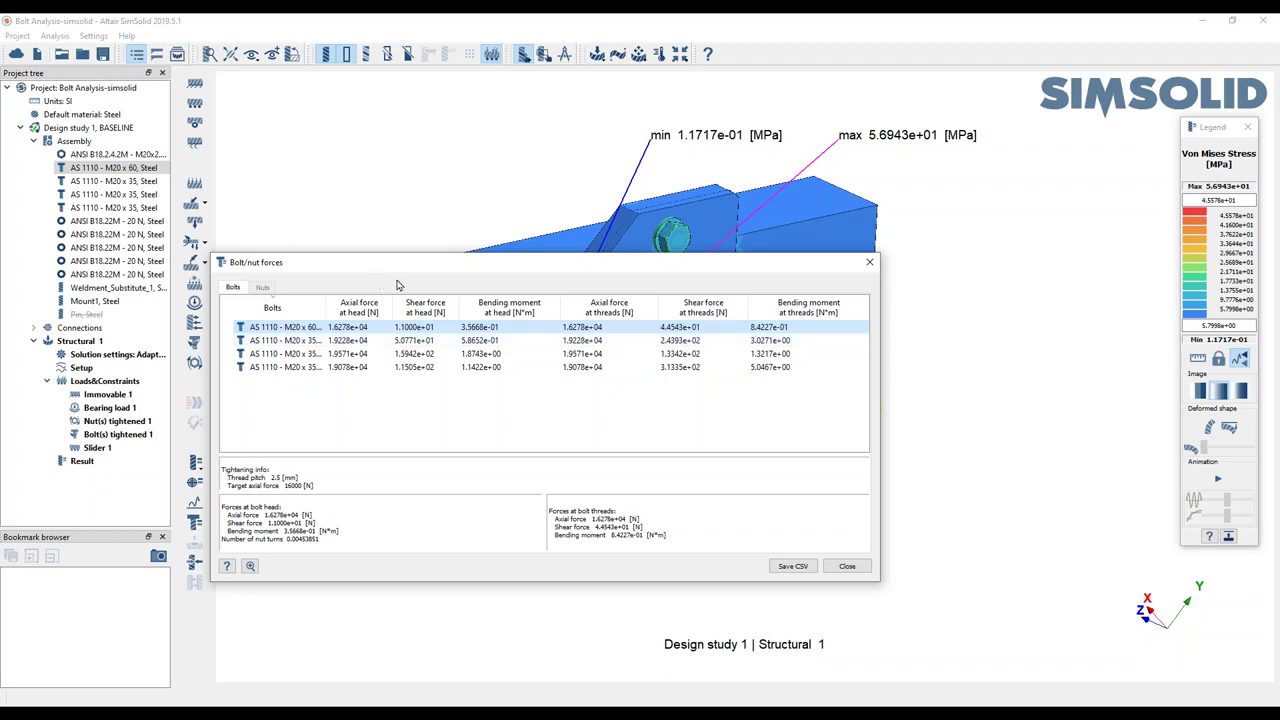
pyautogui.click(869, 262)
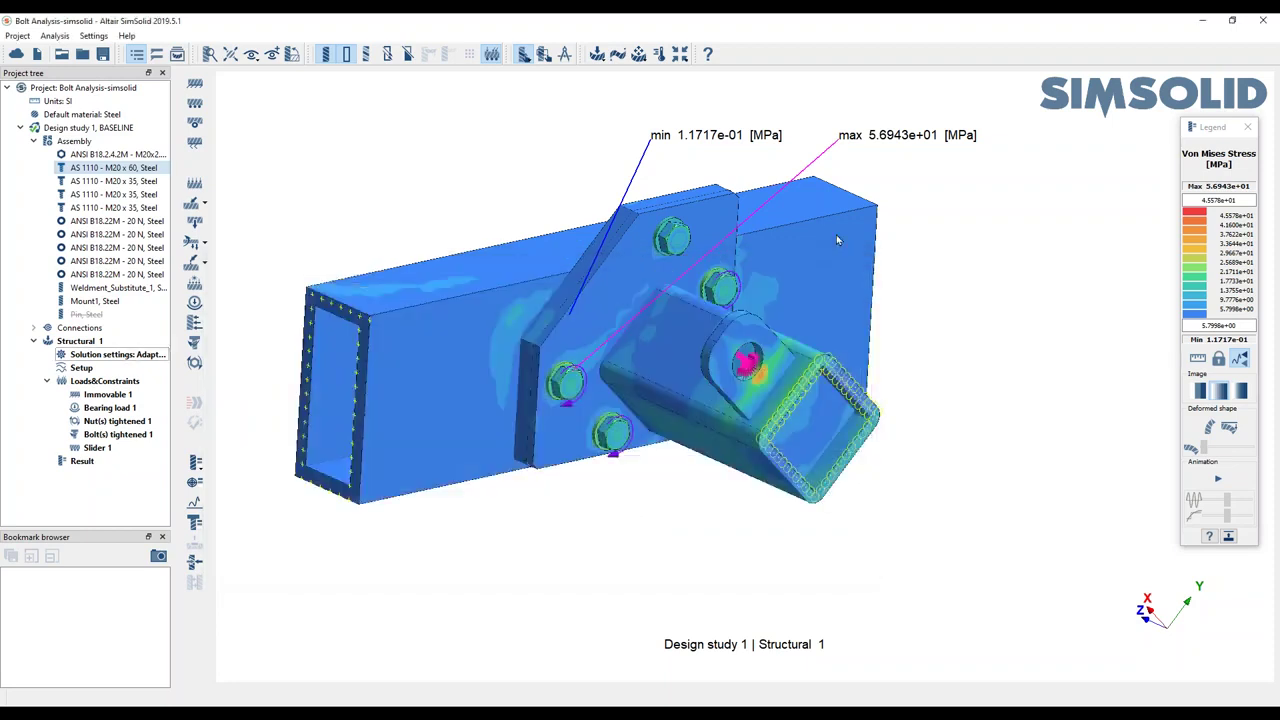